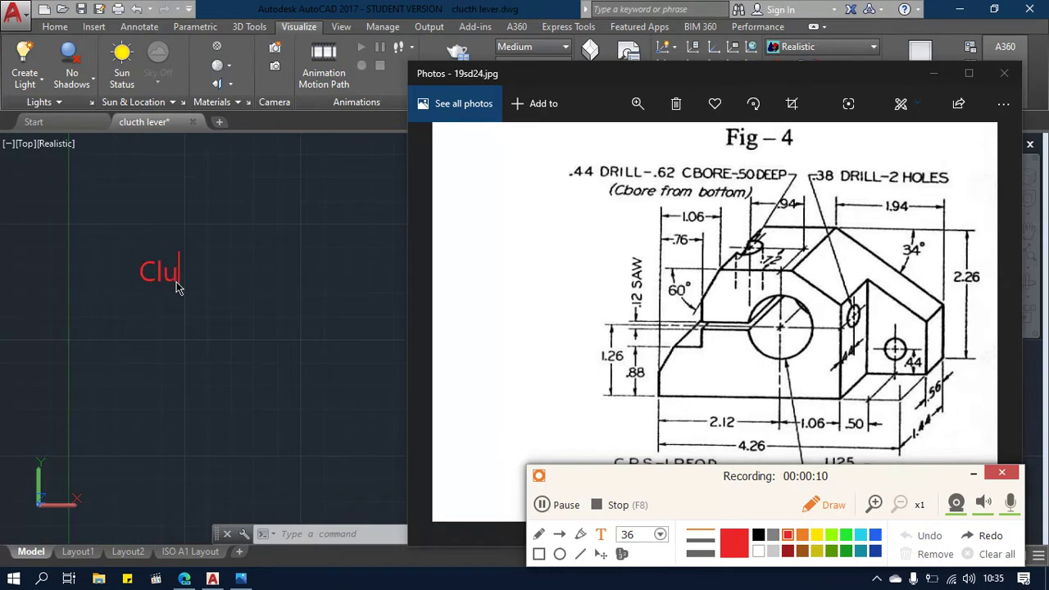
{"action": "left_click_drag", "start_coordinate": [753, 481], "coordinate": [750, 534]}
{"action": "type", "text": "tch"}
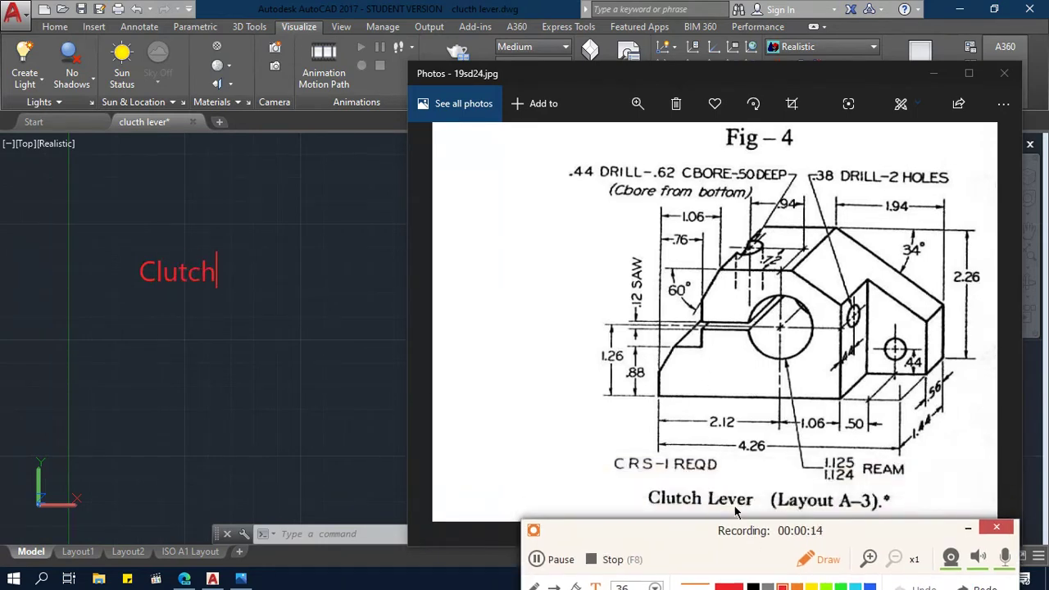
{"action": "type", "text": " Lever"}
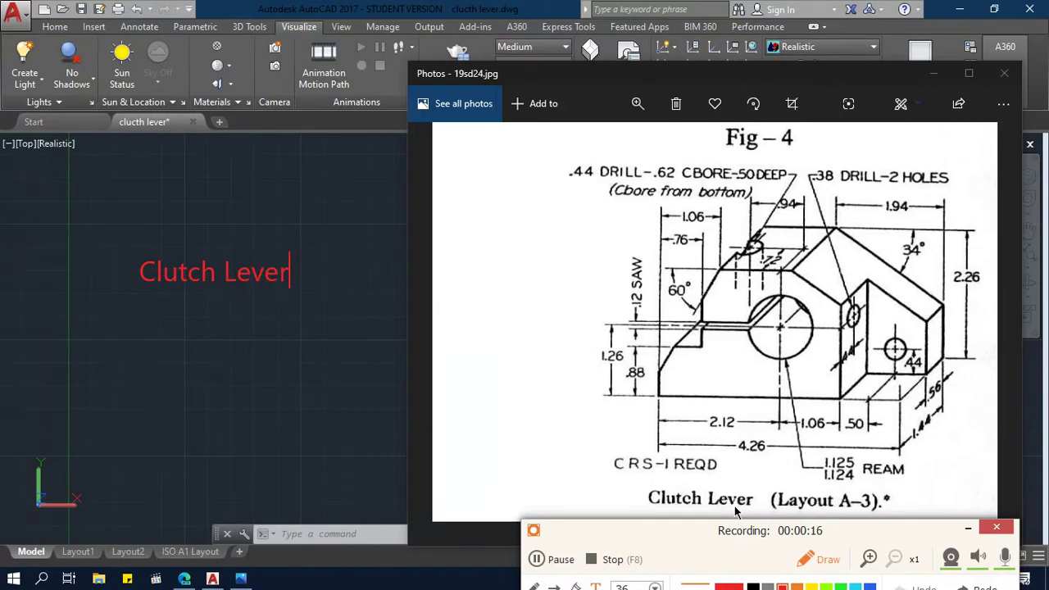
{"action": "key", "text": "Return"}
{"action": "type", "text": "satuan Inch"}
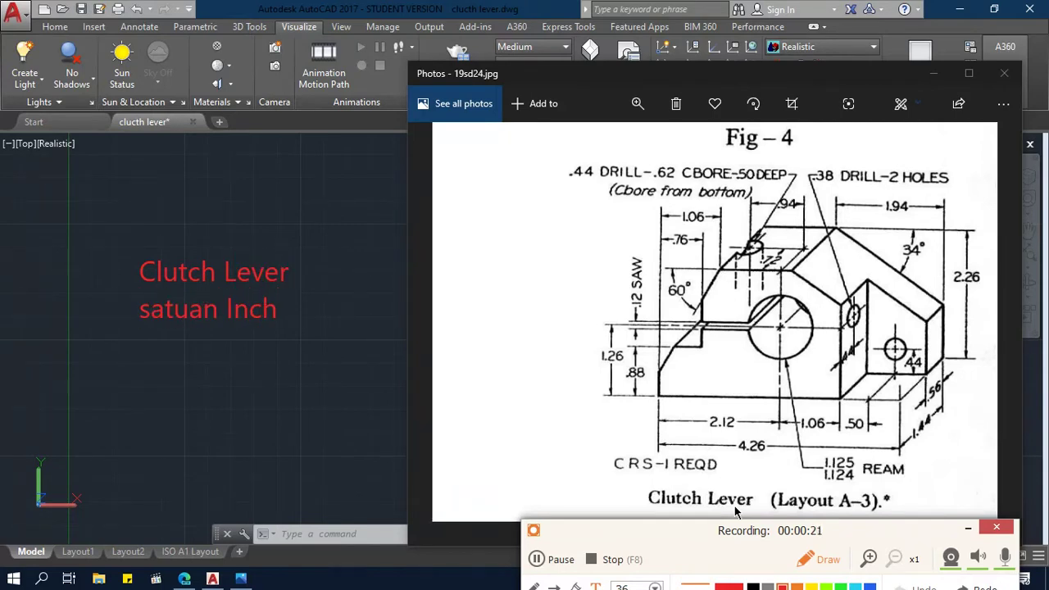
{"action": "key", "text": "ctrl+a"}
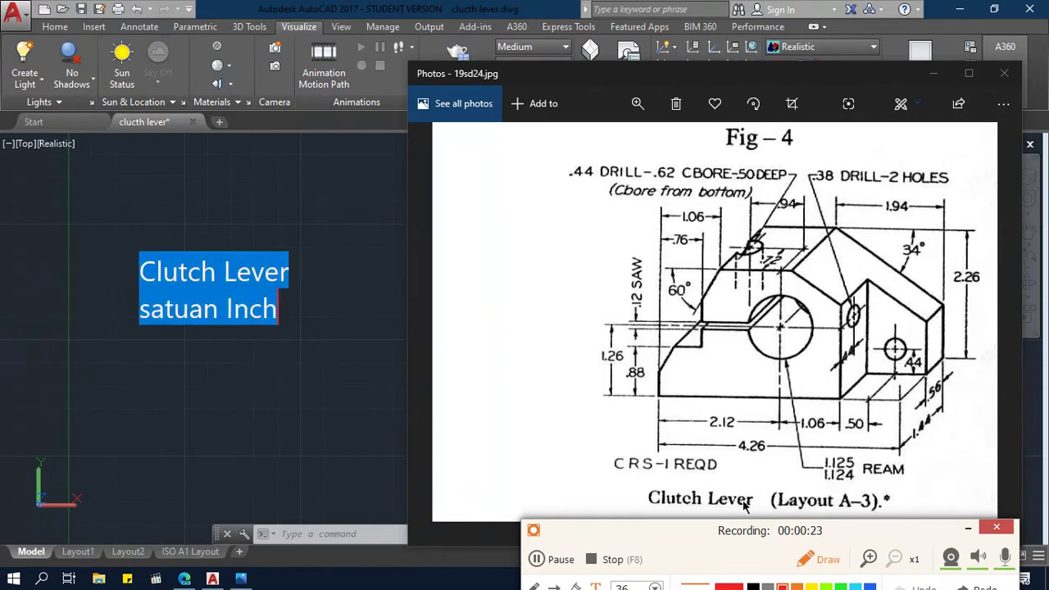
{"action": "key", "text": "BackSpace"}
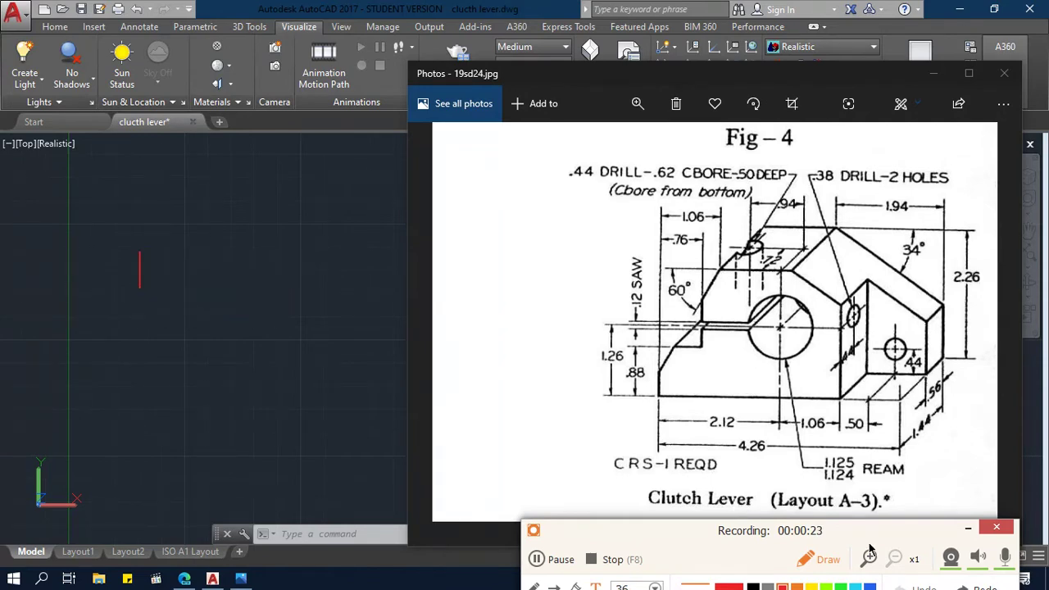
{"action": "left_click", "coordinate": [830, 565]}
{"action": "left_click", "coordinate": [470, 270]}
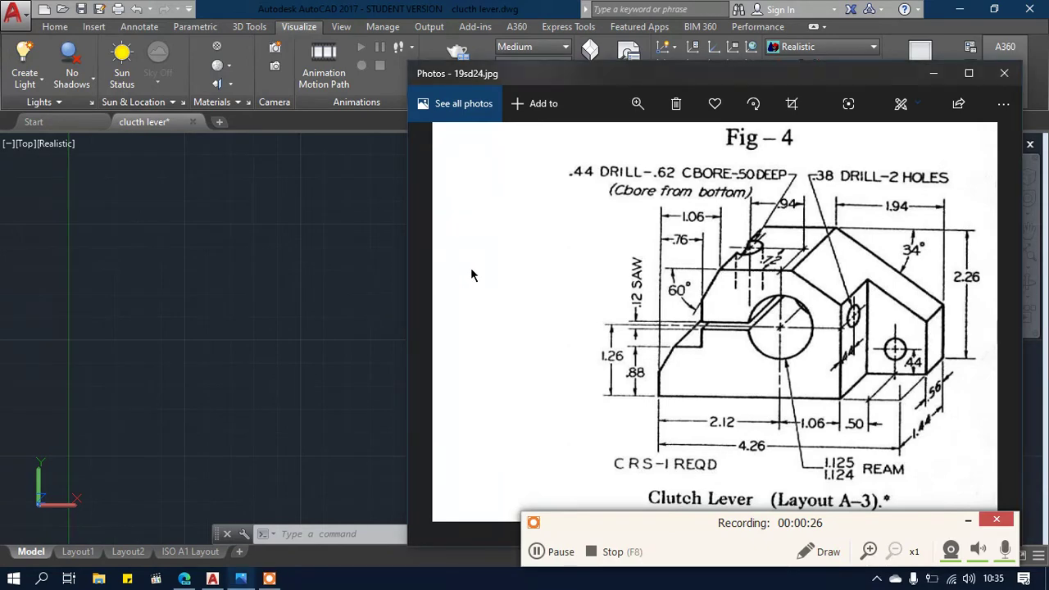
{"action": "left_click", "coordinate": [304, 332]}
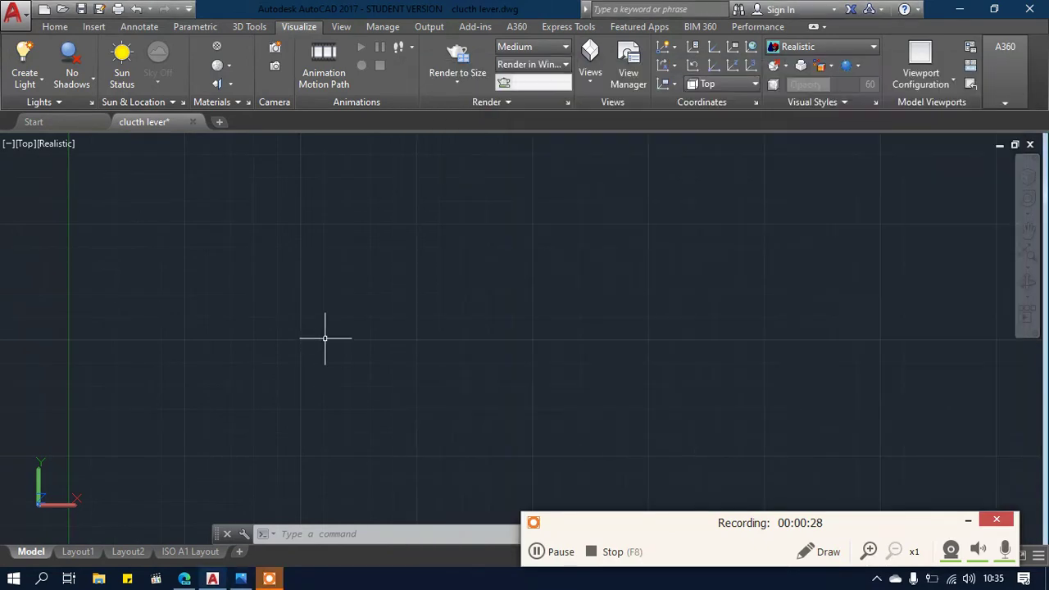
{"action": "left_click", "coordinate": [819, 551]}
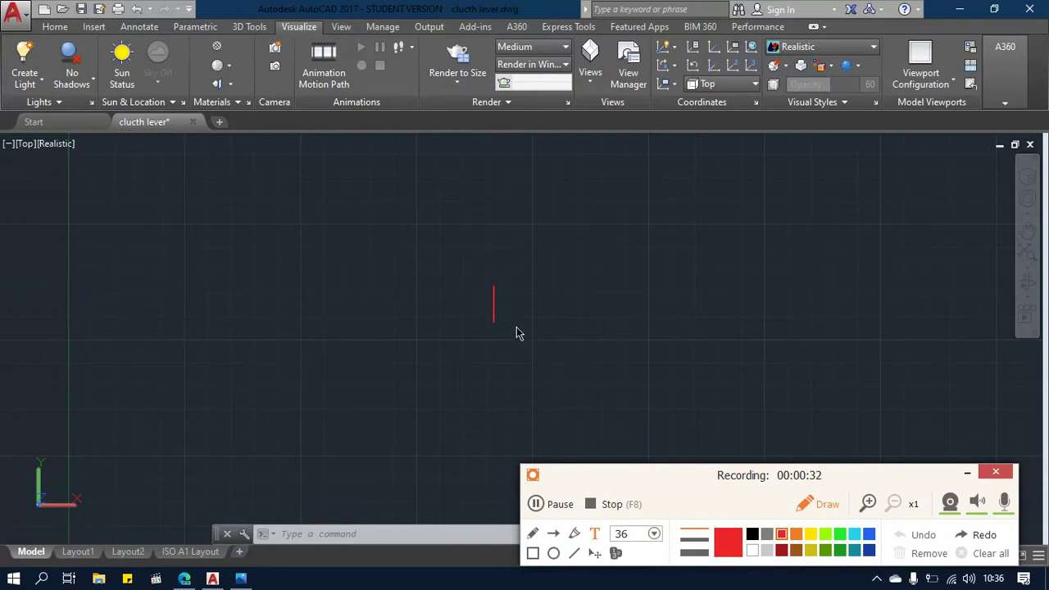
{"action": "type", "text": "ubah satu"}
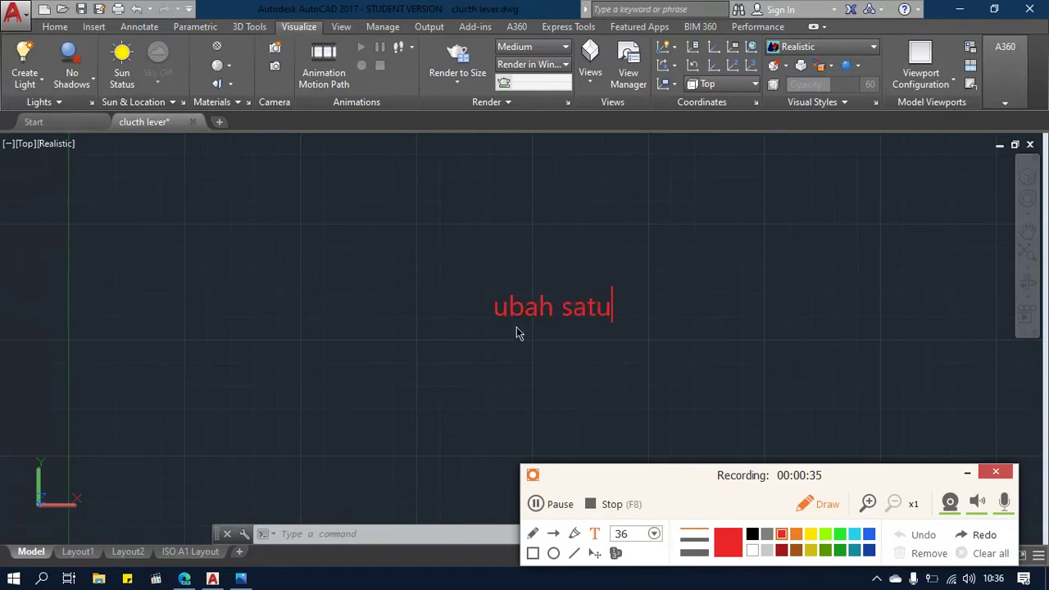
{"action": "type", "text": "an ke inch"}
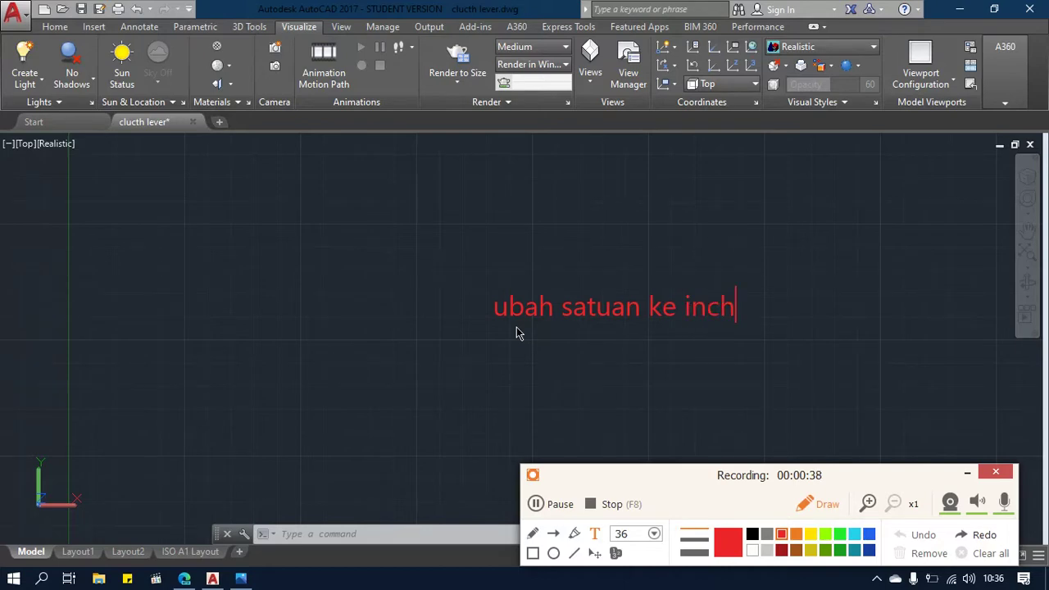
{"action": "key", "text": "BackSpace"}
{"action": "key", "text": "BackSpace"}
{"action": "key", "text": "BackSpace"}
{"action": "key", "text": "BackSpace"}
{"action": "key", "text": "BackSpace"}
{"action": "key", "text": "BackSpace"}
{"action": "key", "text": "BackSpace"}
{"action": "key", "text": "BackSpace"}
{"action": "key", "text": "BackSpace"}
{"action": "key", "text": "BackSpace"}
{"action": "key", "text": "BackSpace"}
{"action": "key", "text": "BackSpace"}
{"action": "key", "text": "BackSpace"}
{"action": "key", "text": "BackSpace"}
{"action": "key", "text": "BackSpace"}
{"action": "key", "text": "BackSpace"}
{"action": "key", "text": "BackSpace"}
{"action": "key", "text": "BackSpace"}
{"action": "key", "text": "BackSpace"}
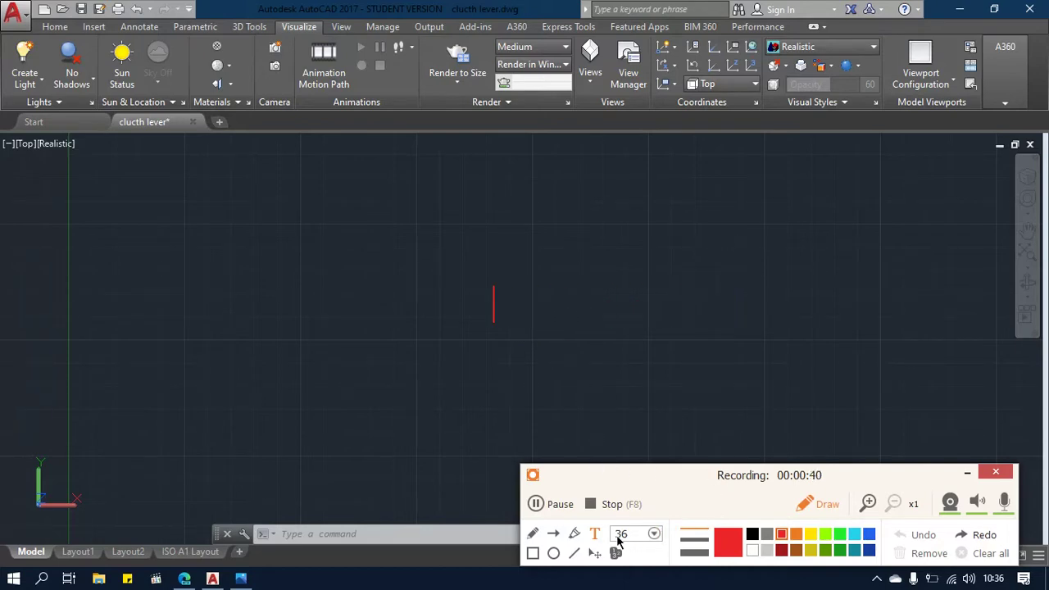
{"action": "left_click", "coordinate": [799, 508]}
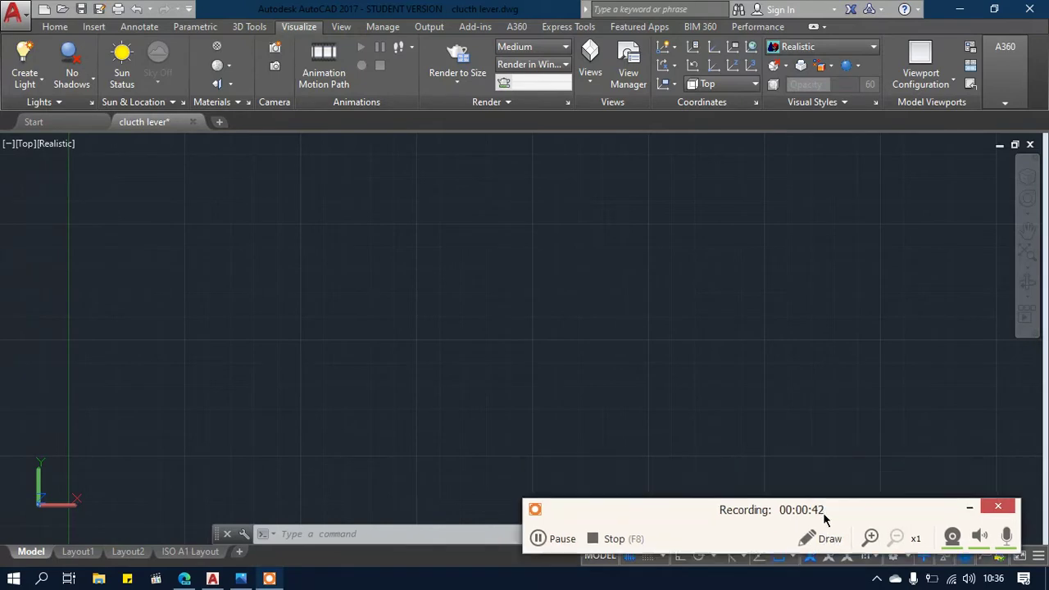
{"action": "left_click", "coordinate": [965, 529]}
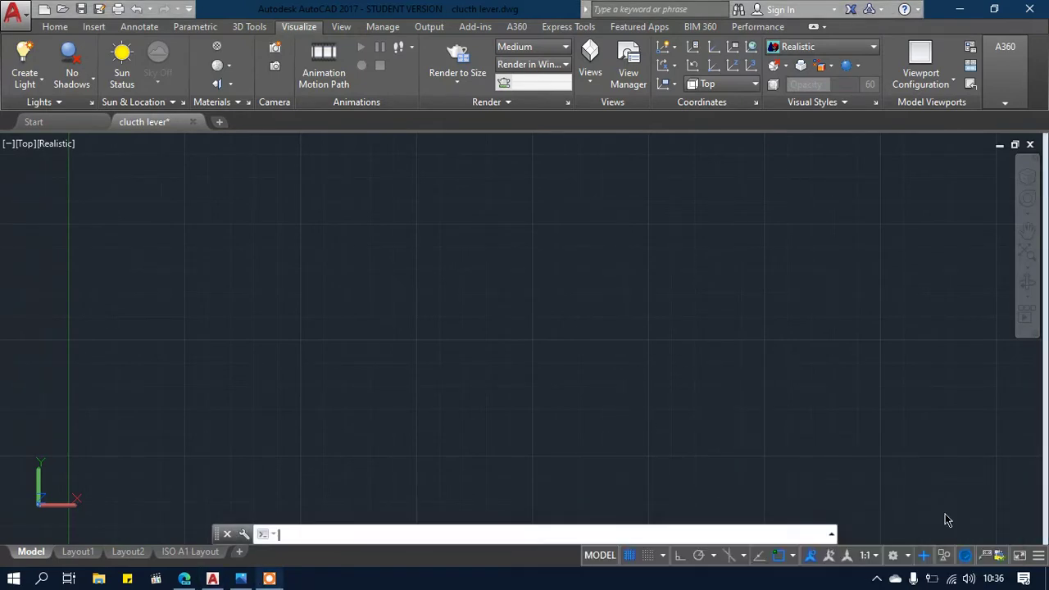
Set the drawing units' insertion scale to Inches
{"action": "type", "text": "UN"}
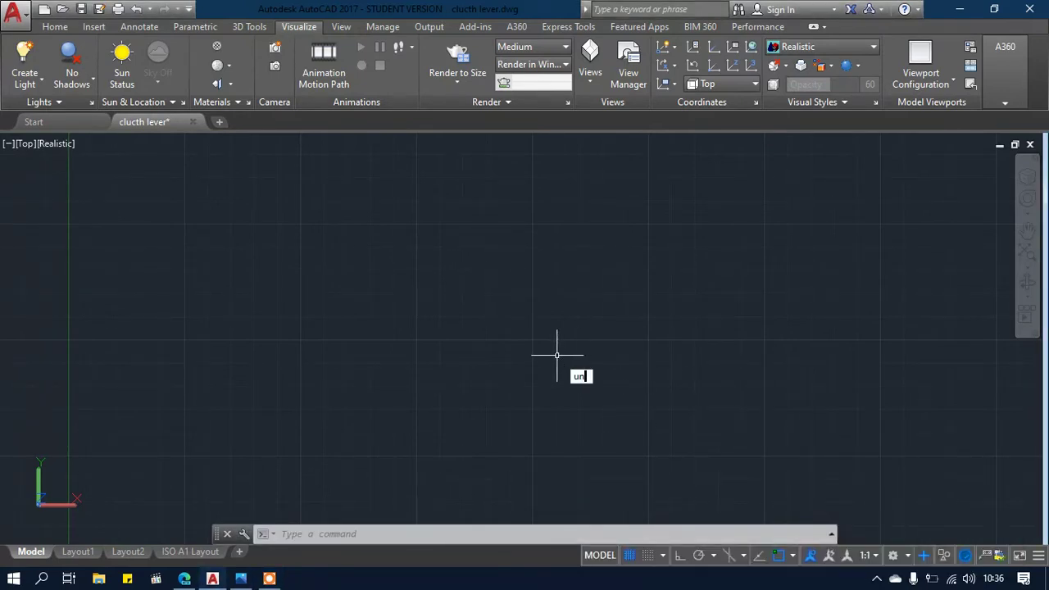
{"action": "key", "text": "Return"}
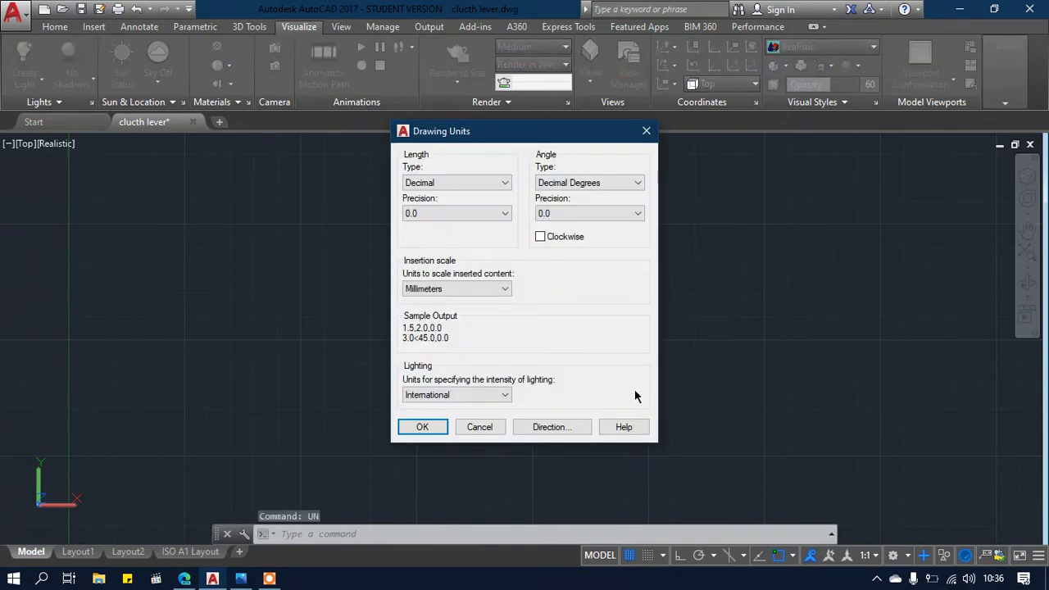
{"action": "left_click", "coordinate": [469, 287]}
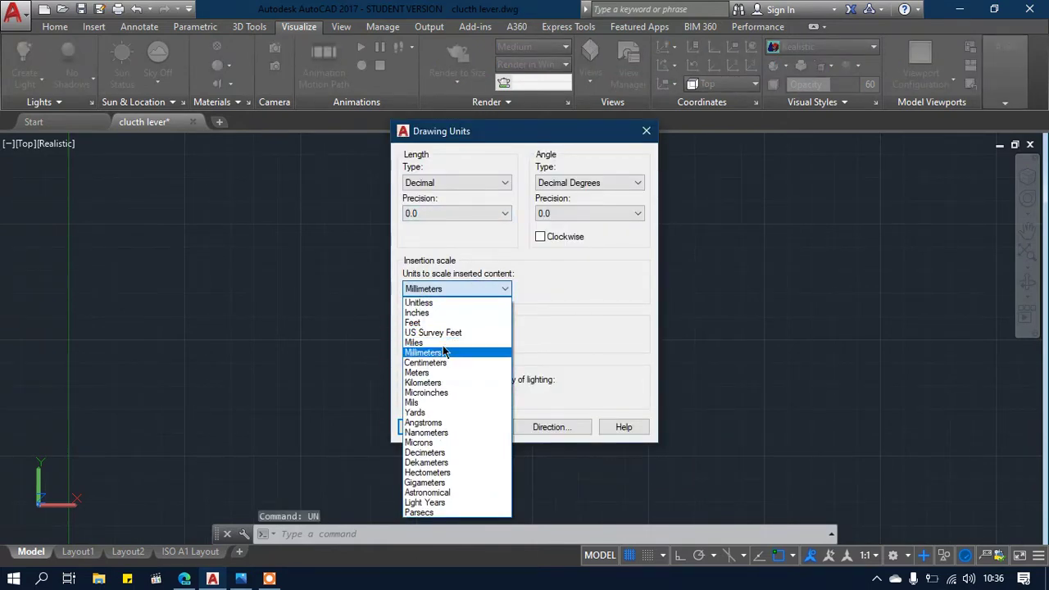
{"action": "left_click", "coordinate": [426, 316]}
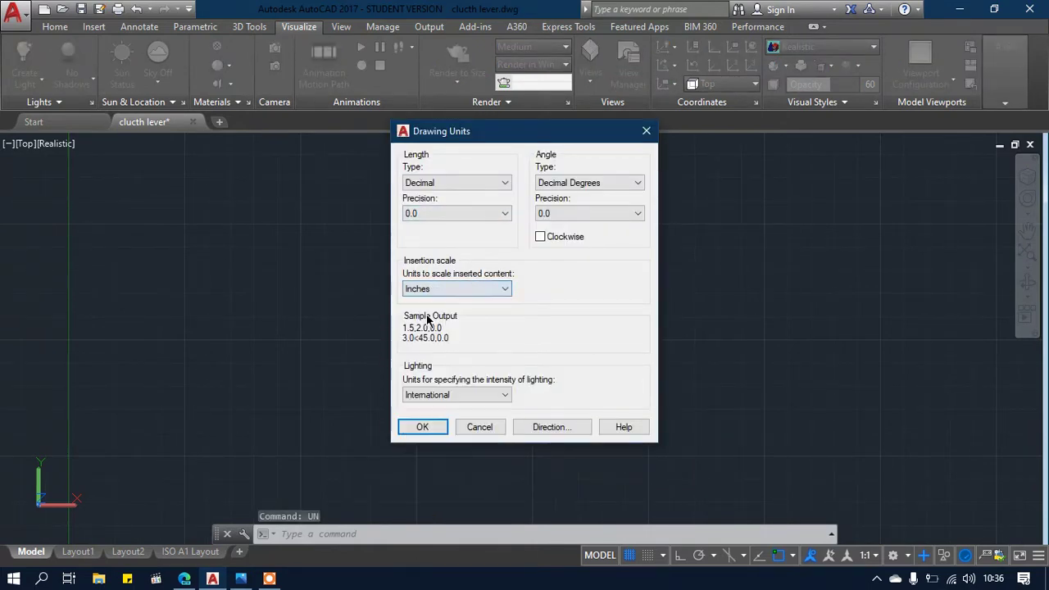
{"action": "left_click", "coordinate": [422, 426]}
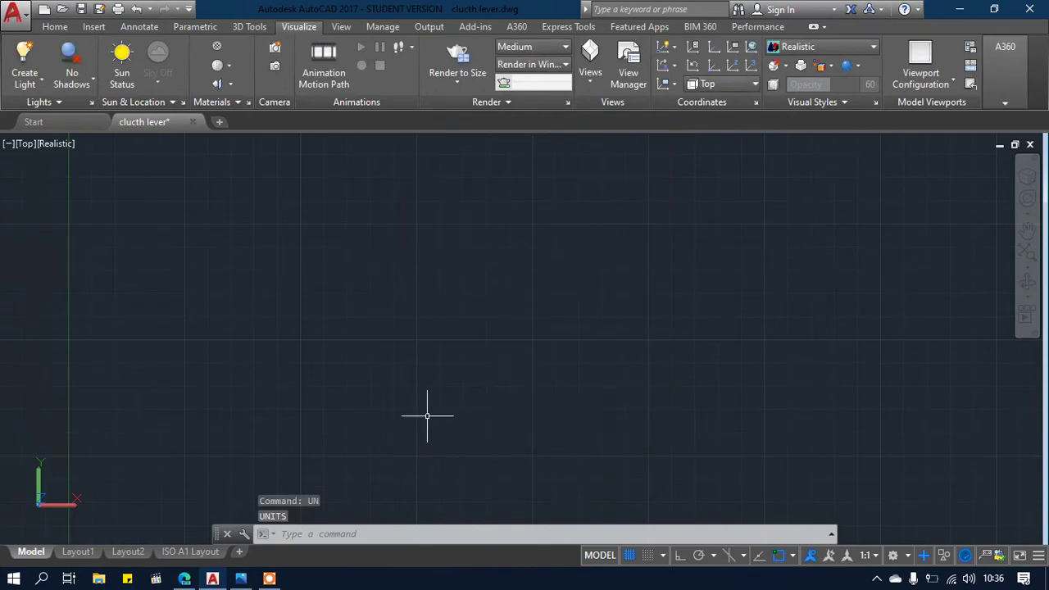
Check the clutch lever reference drawing for overall sizes and draw a 4.26 by 2.26 rectangle near the origin
{"action": "left_click", "coordinate": [241, 578]}
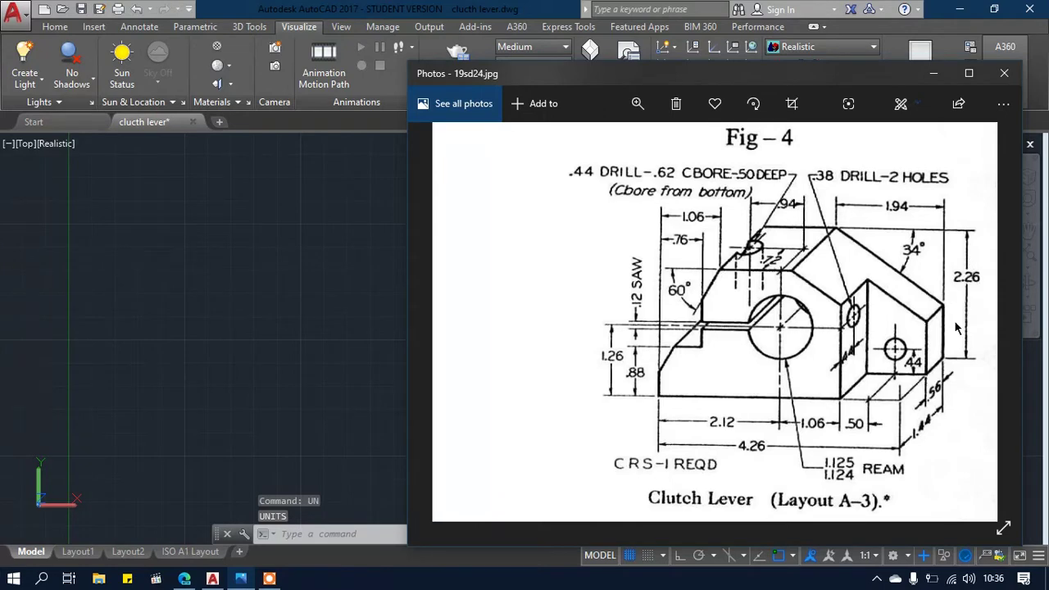
{"action": "left_click", "coordinate": [262, 7]}
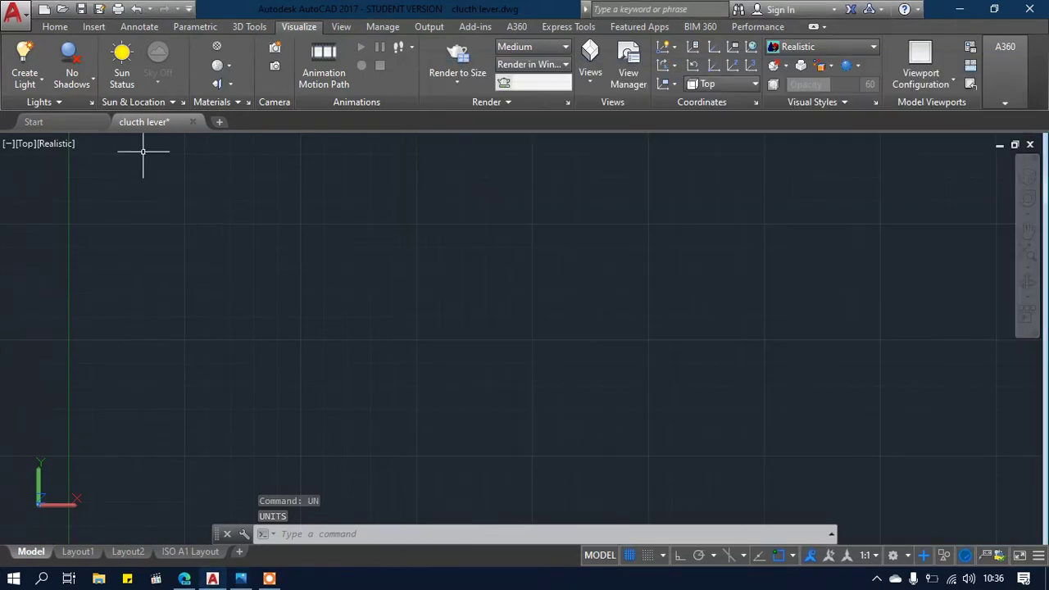
{"action": "left_click", "coordinate": [55, 26]}
{"action": "type", "text": "REC"}
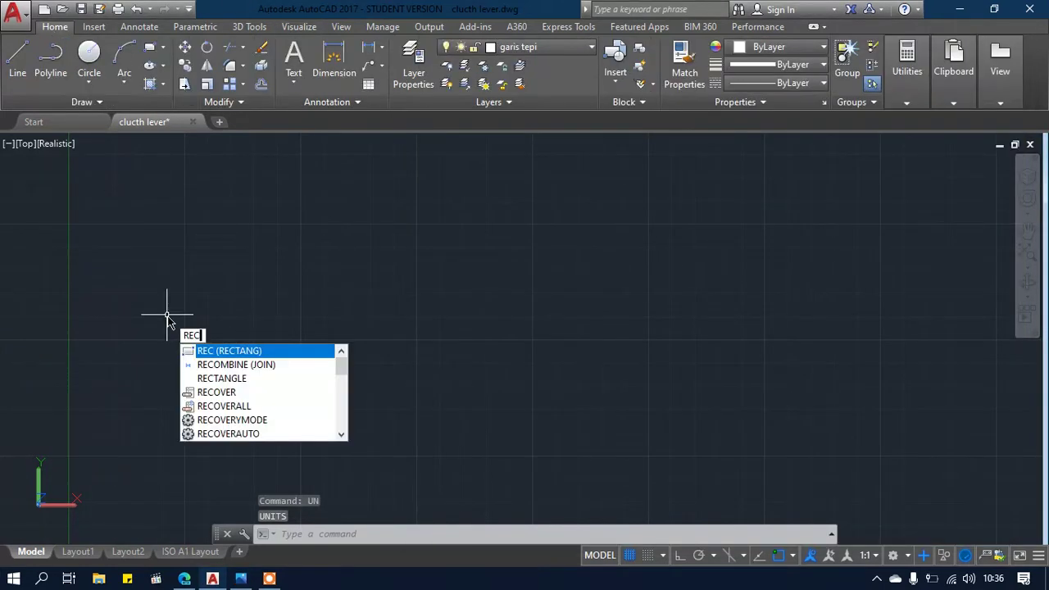
{"action": "key", "text": "Return"}
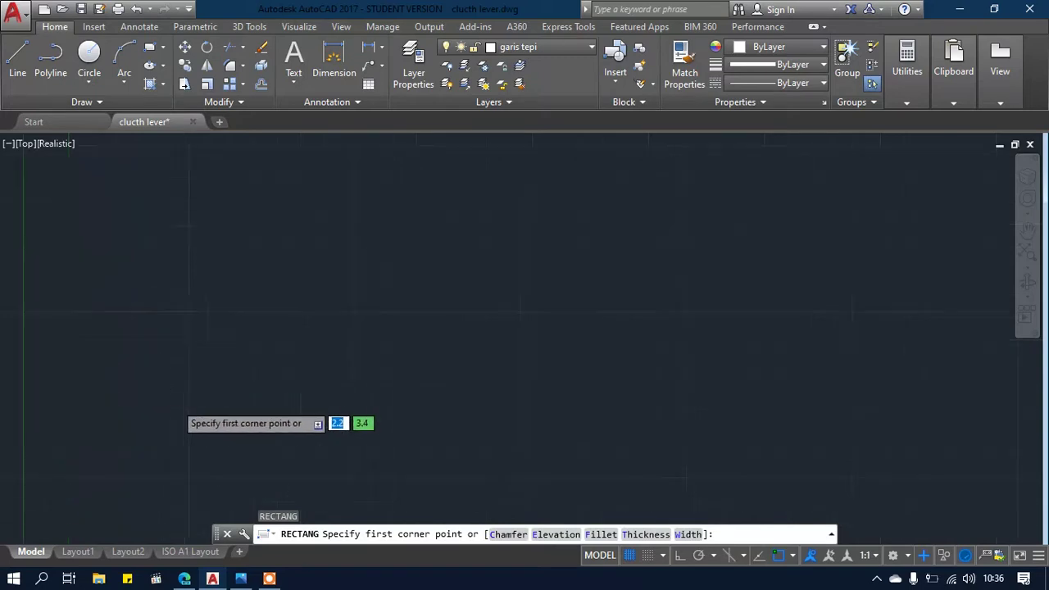
{"action": "scroll", "coordinate": [174, 410], "scroll_direction": "down", "scroll_amount": 2}
{"action": "scroll", "coordinate": [180, 426], "scroll_direction": "up", "scroll_amount": 4}
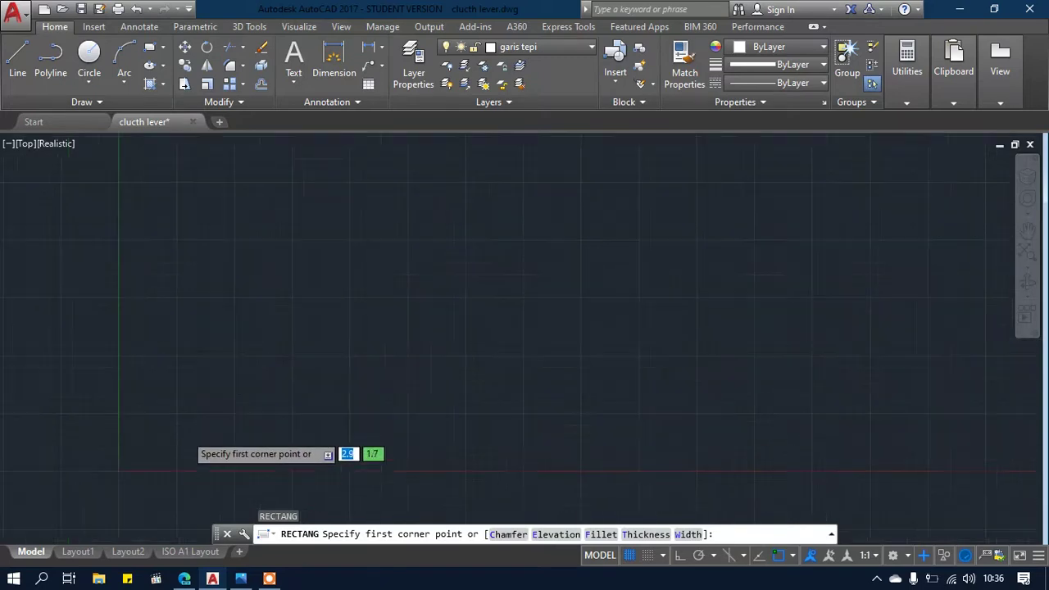
{"action": "left_click", "coordinate": [98, 468]}
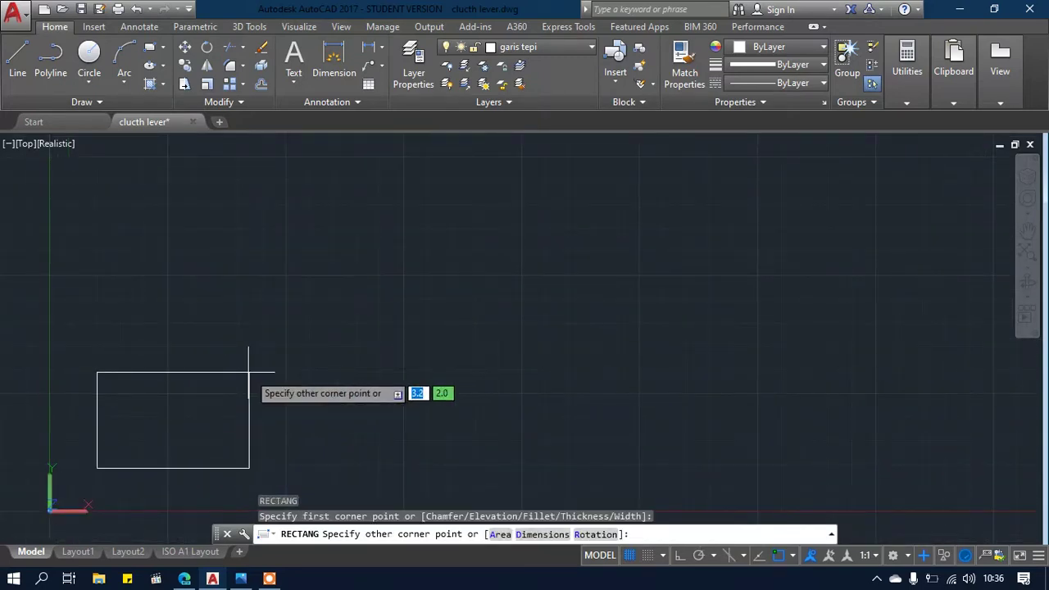
{"action": "type", "text": "4.26"}
{"action": "key", "text": "Tab"}
{"action": "type", "text": "2"}
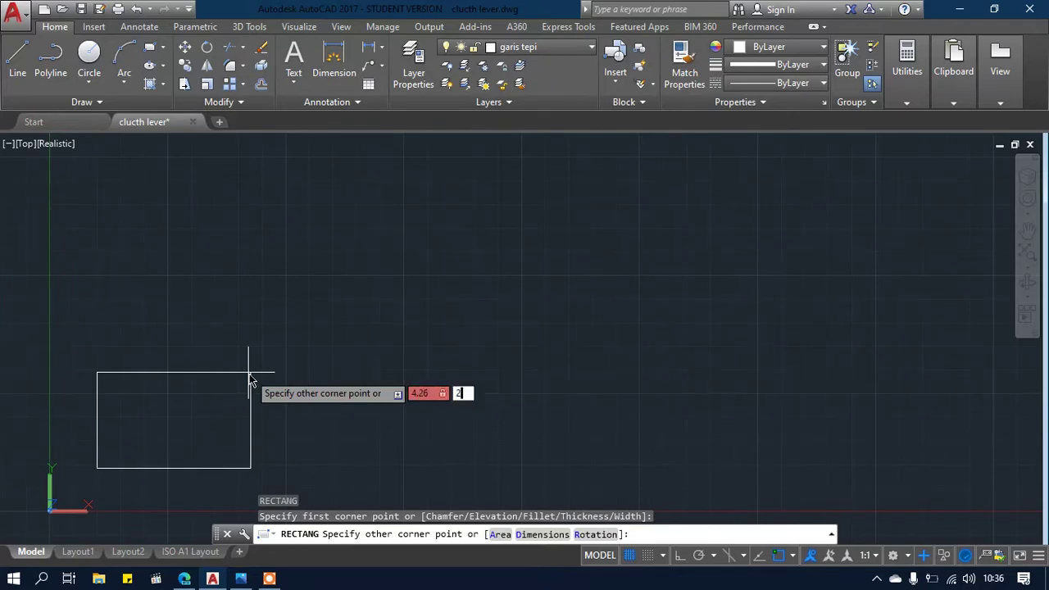
{"action": "key", "text": "Return"}
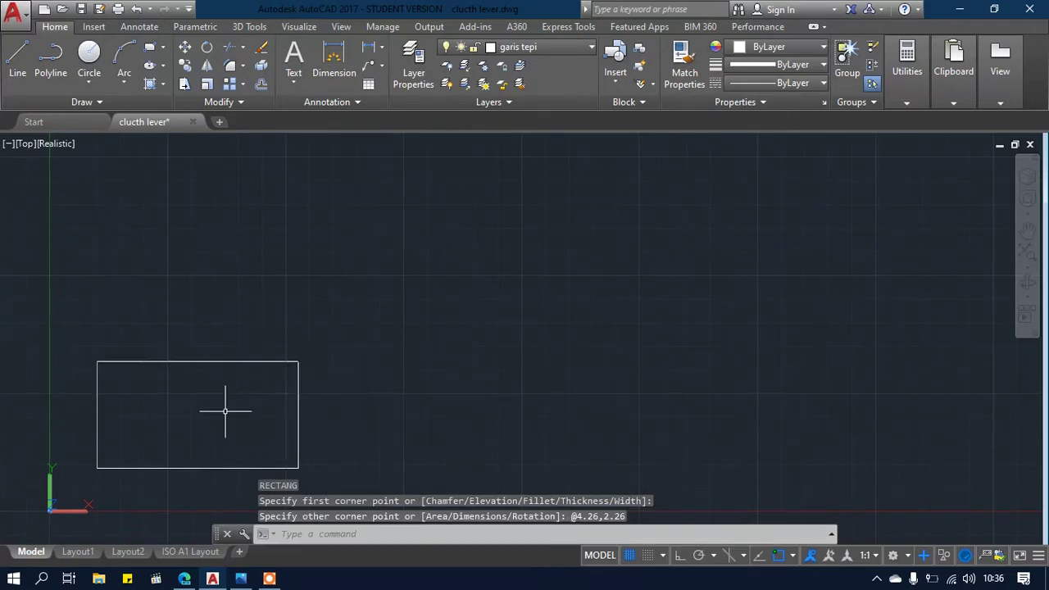
With ortho mode on, draw a line 0.88 up from the rectangle's lower-left corner, continuing with a short horizontal segment to the right
{"action": "middle_click_drag", "start_coordinate": [225, 415], "coordinate": [312, 379]}
{"action": "scroll", "coordinate": [214, 403], "scroll_direction": "up", "scroll_amount": 2}
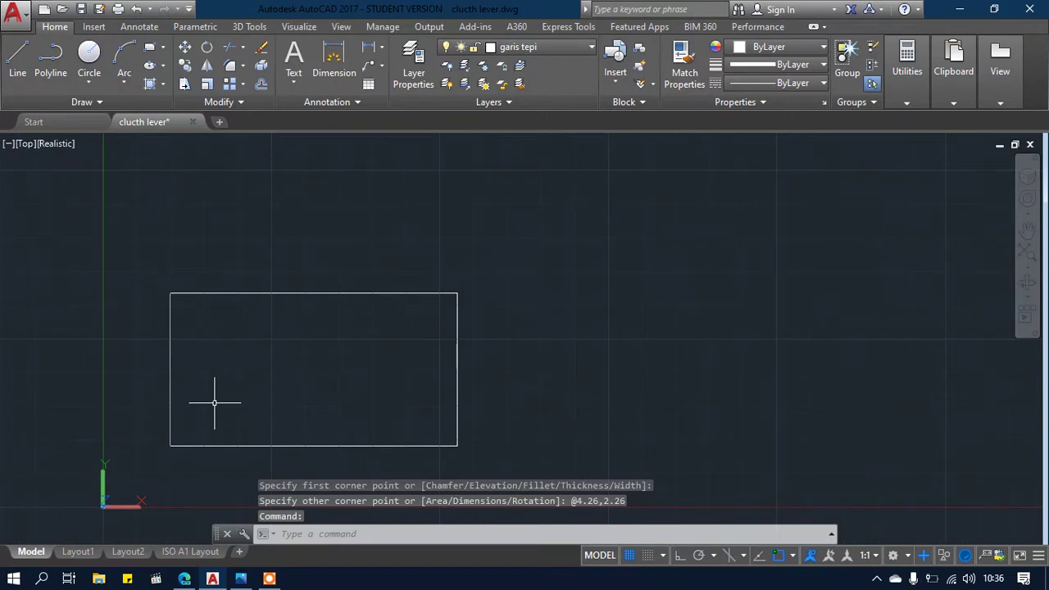
{"action": "left_click", "coordinate": [682, 554]}
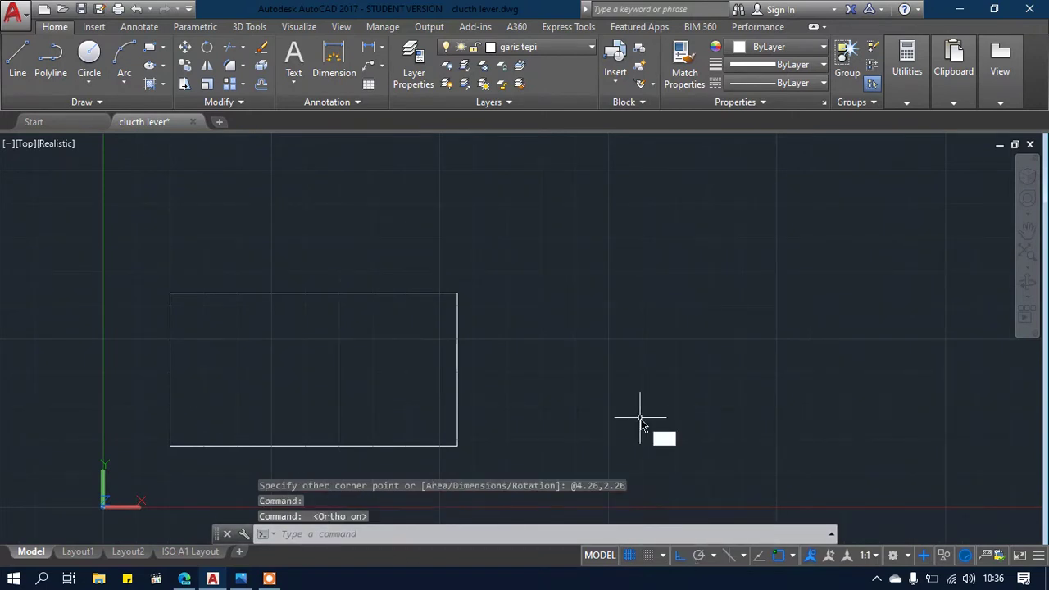
{"action": "type", "text": "l"}
{"action": "left_click", "coordinate": [687, 455]}
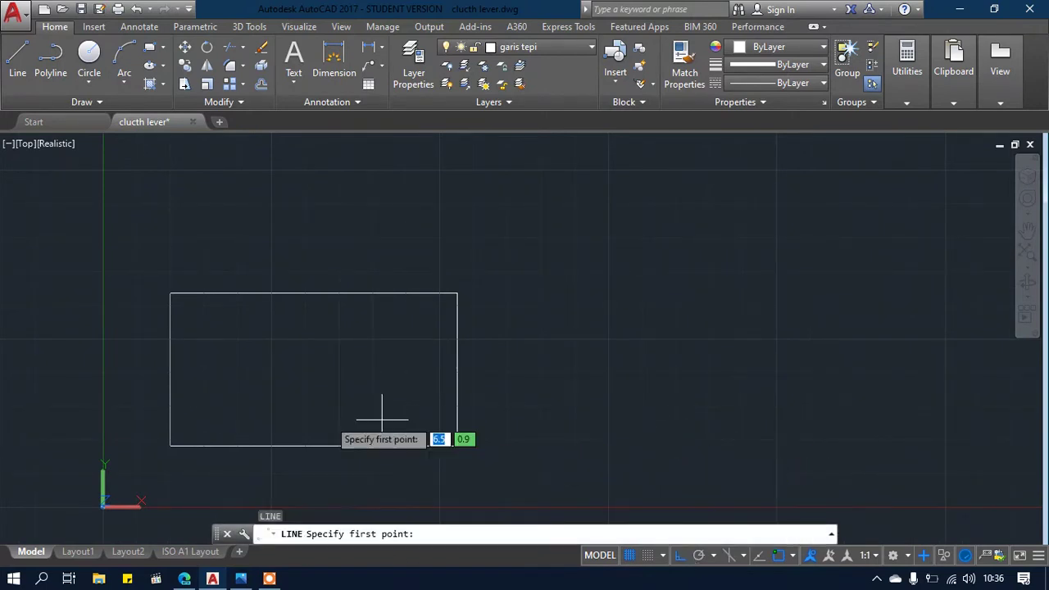
{"action": "left_click", "coordinate": [169, 446]}
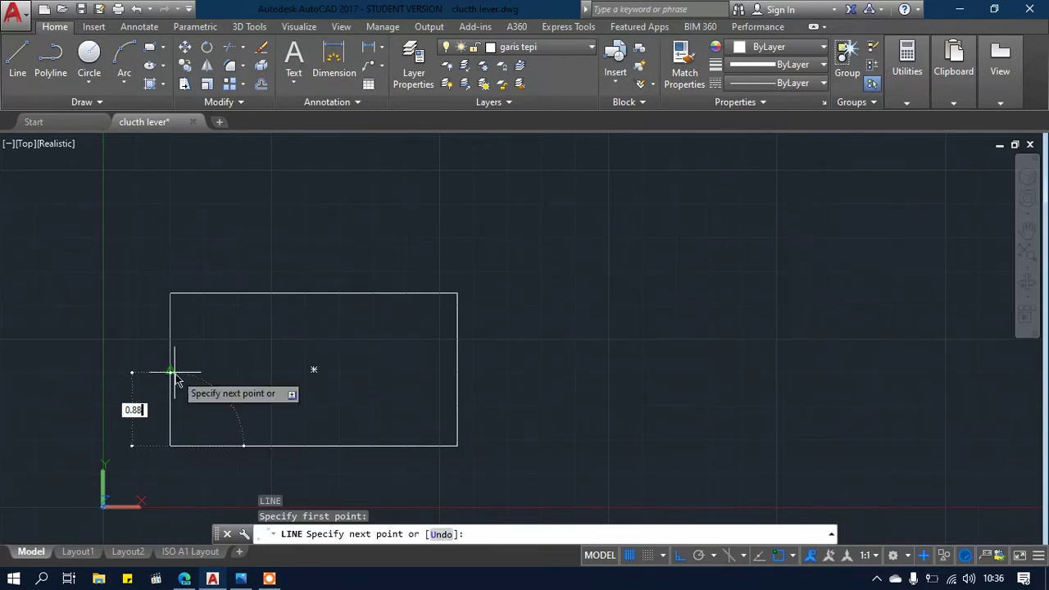
{"action": "left_click", "coordinate": [175, 373]}
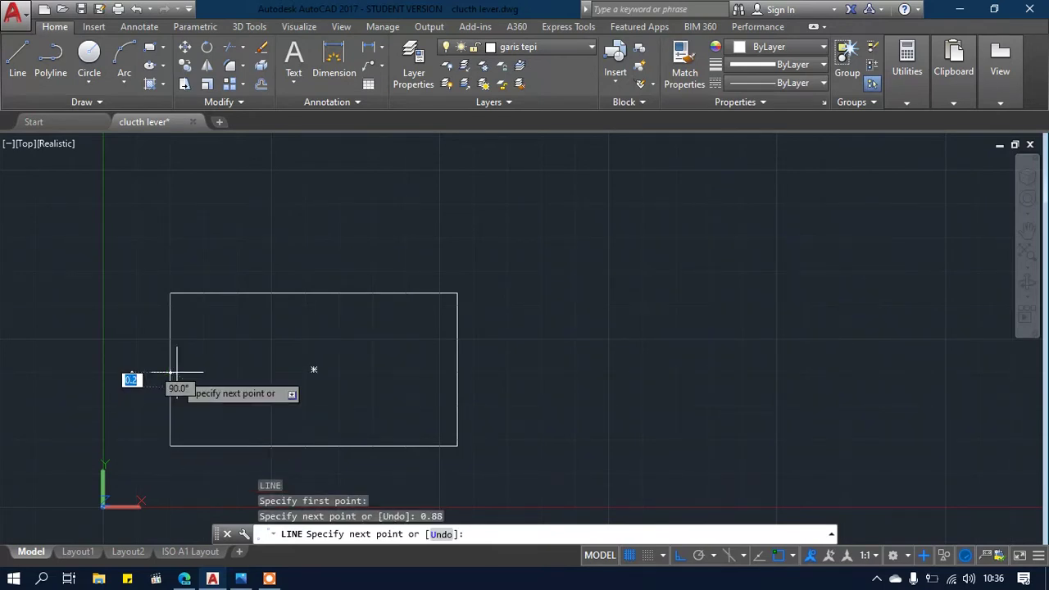
{"action": "left_click", "coordinate": [244, 386]}
{"action": "left_click", "coordinate": [242, 578]}
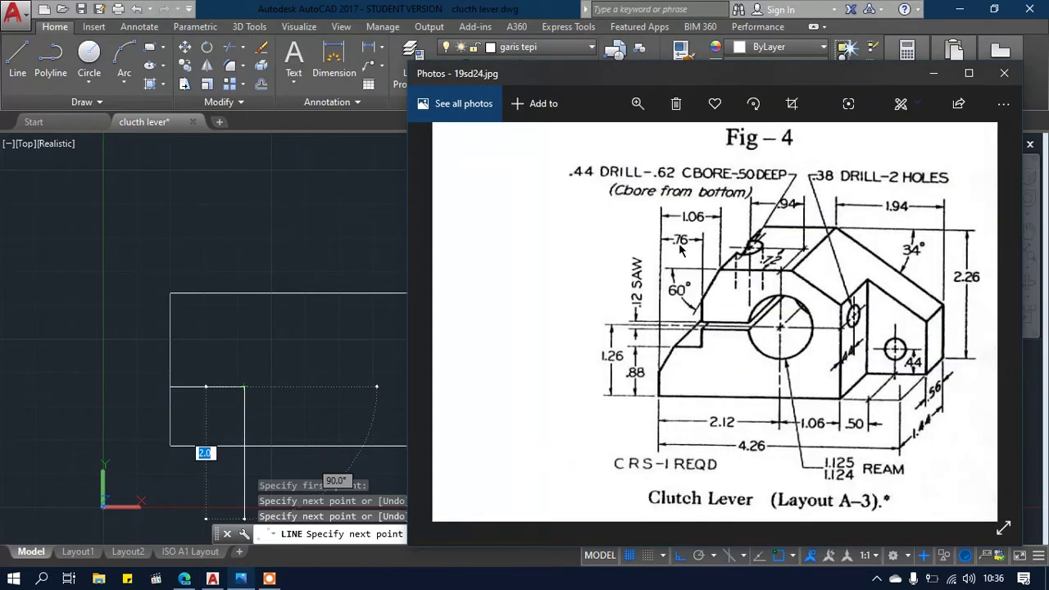
{"action": "left_click", "coordinate": [274, 365]}
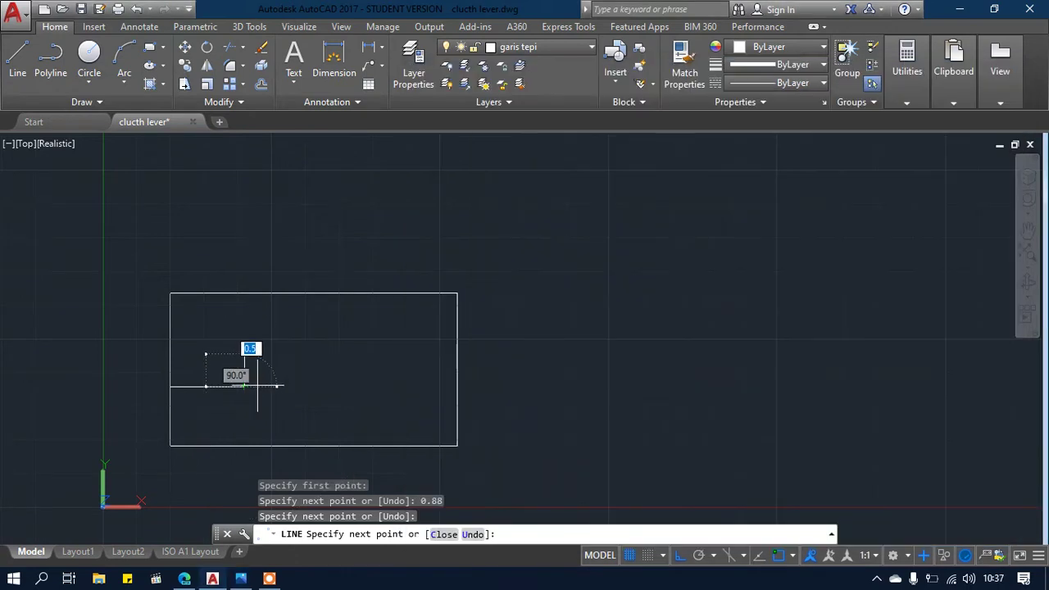
{"action": "key", "text": "Escape"}
Try to set the short horizontal segment's length to 0.76 by stretching its right end
{"action": "left_click", "coordinate": [210, 385]}
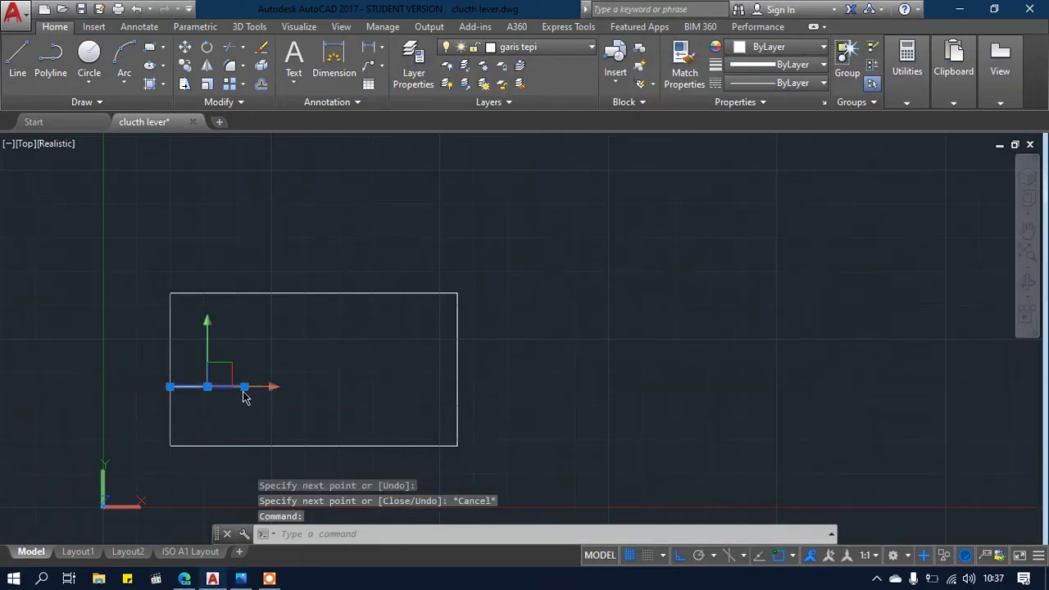
{"action": "left_click", "coordinate": [244, 386]}
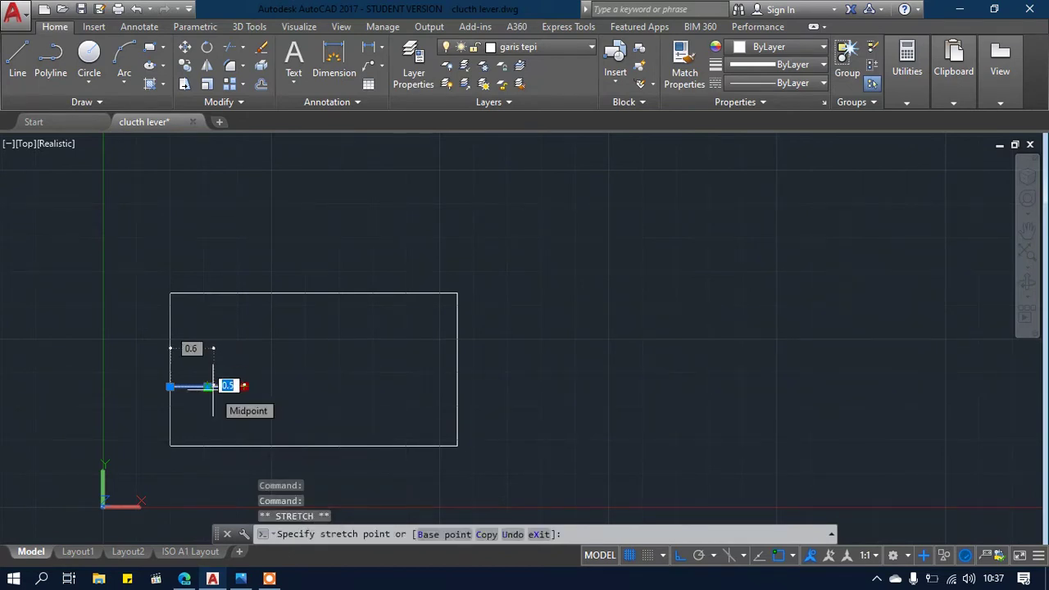
{"action": "type", "text": "0.76"}
{"action": "key", "text": "Return"}
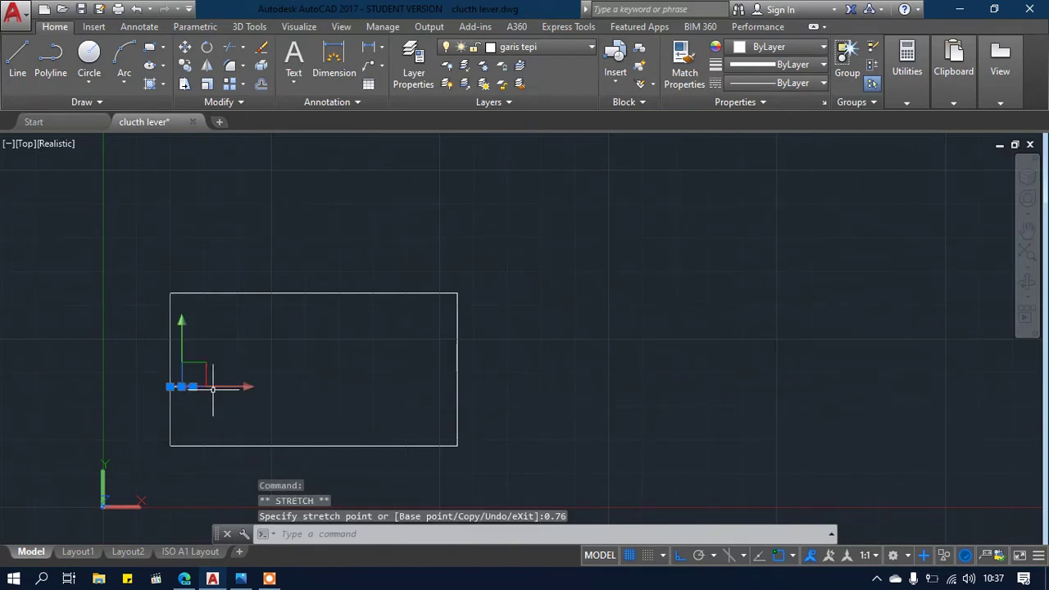
{"action": "left_click", "coordinate": [219, 327]}
{"action": "key", "text": "Escape"}
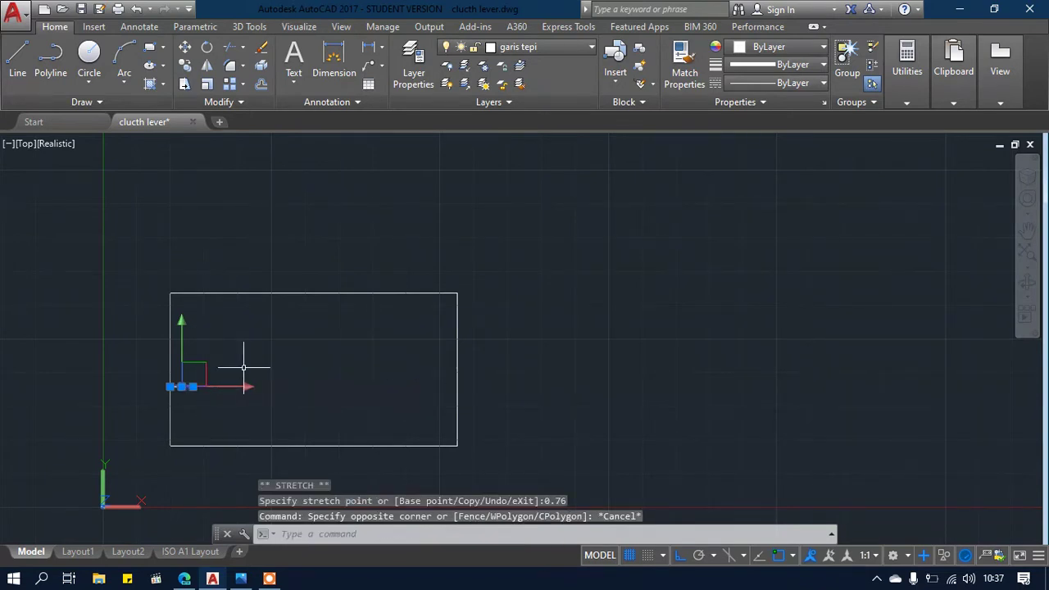
{"action": "key", "text": "Escape"}
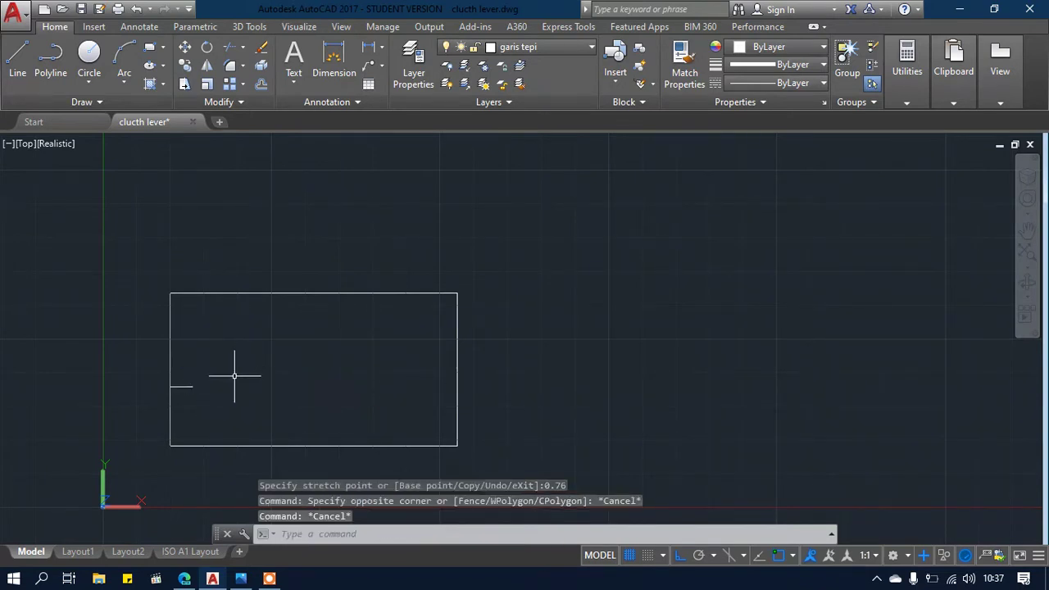
Delete the short horizontal segment at the rectangle's left edge
{"action": "scroll", "coordinate": [191, 400], "scroll_direction": "up", "scroll_amount": 2}
{"action": "left_click", "coordinate": [181, 381]}
{"action": "key", "text": "Delete"}
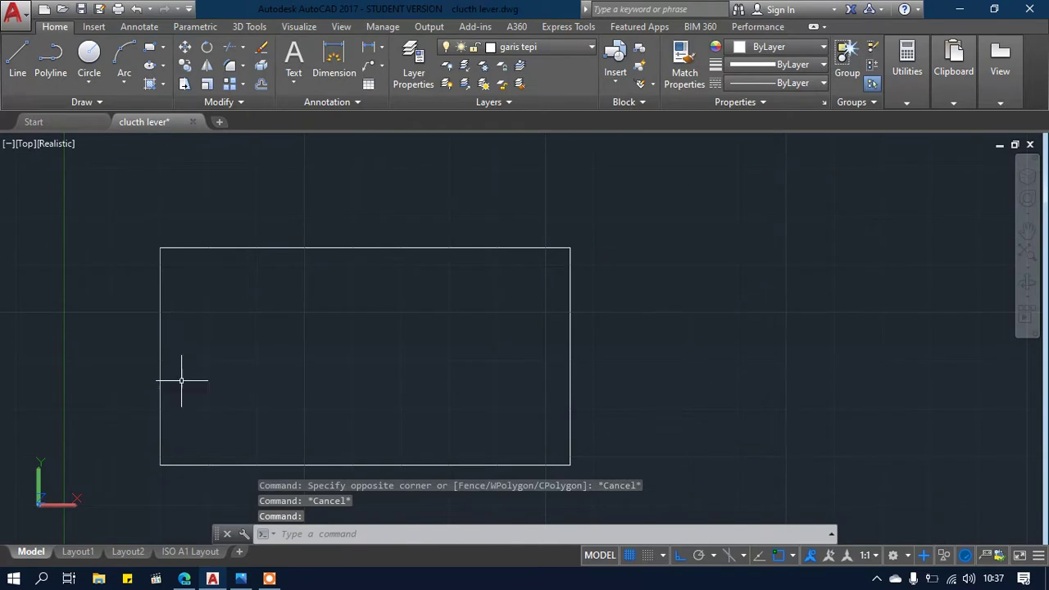
Draw a 0.76 horizontal line rightward from the point 0.88 up the rectangle's left edge
{"action": "type", "text": "l"}
{"action": "key", "text": "Return"}
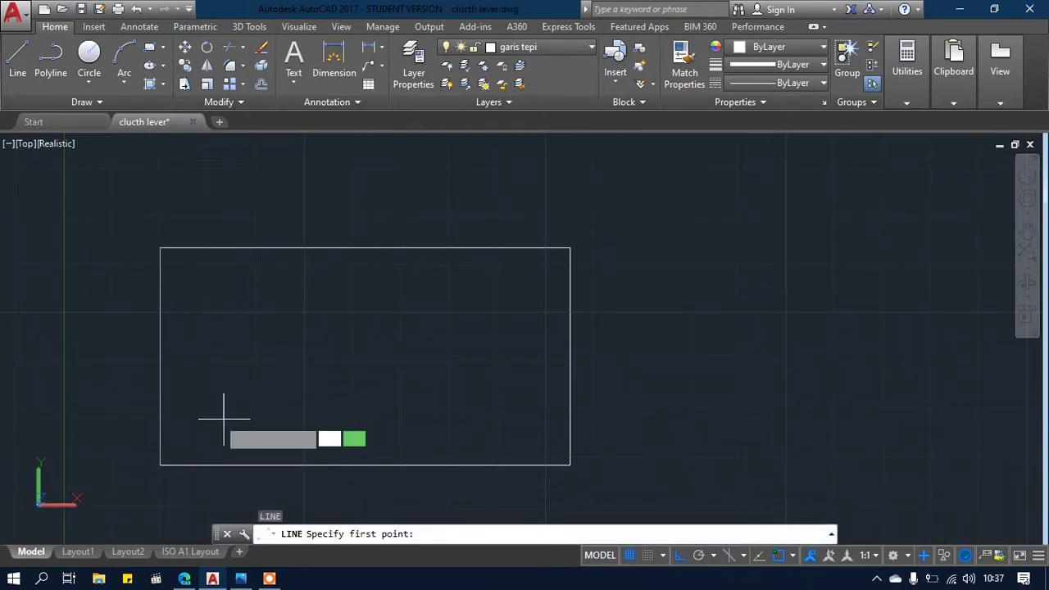
{"action": "left_click", "coordinate": [157, 381]}
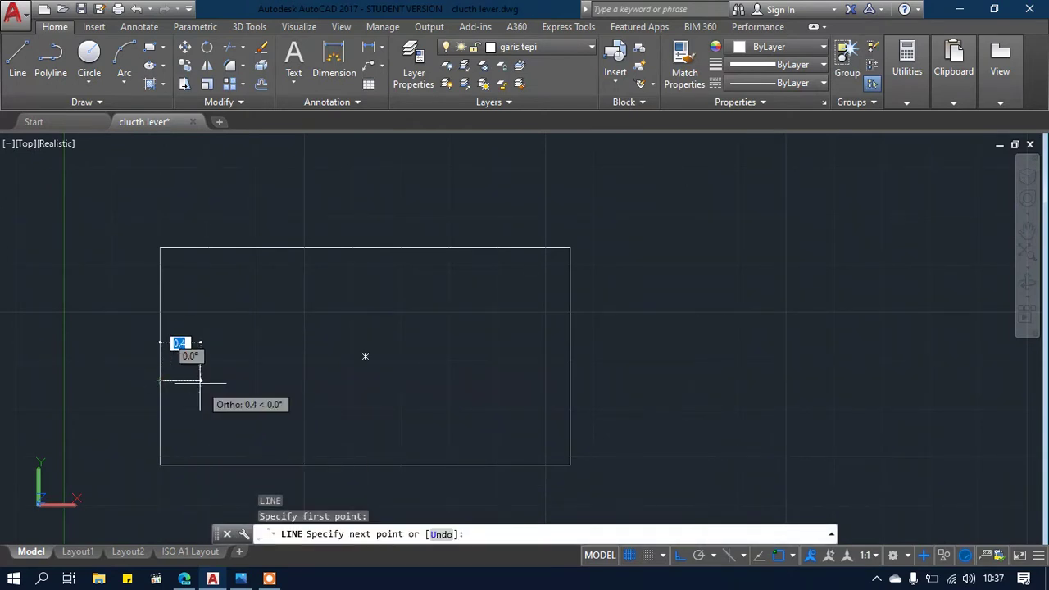
{"action": "type", "text": "0.76"}
{"action": "key", "text": "Return"}
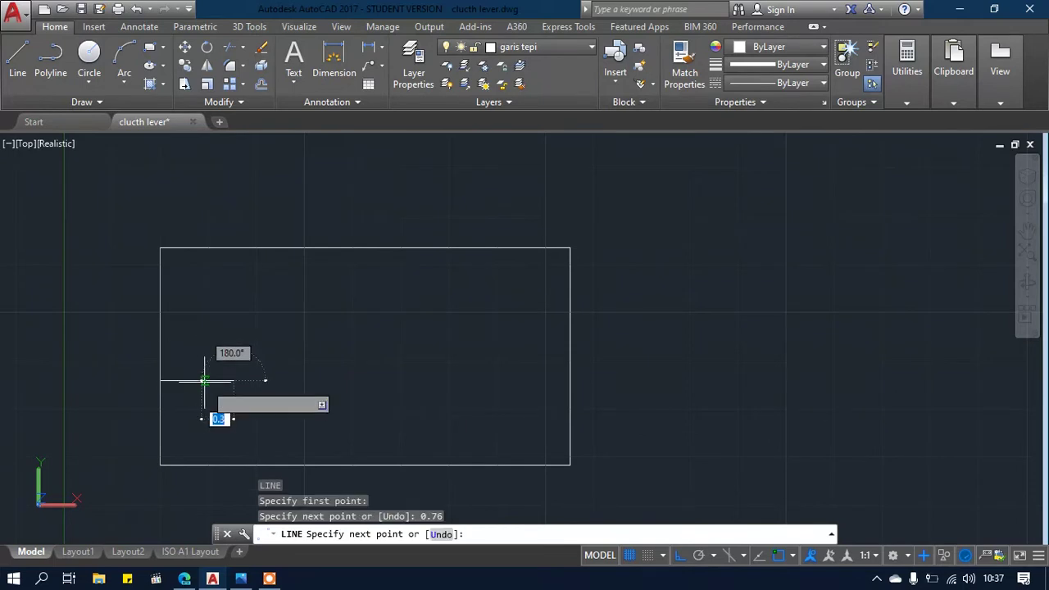
Check the reference drawing's notch shape and continue the line vertically up to the rectangle's top edge, ending the line there
{"action": "left_click", "coordinate": [240, 578]}
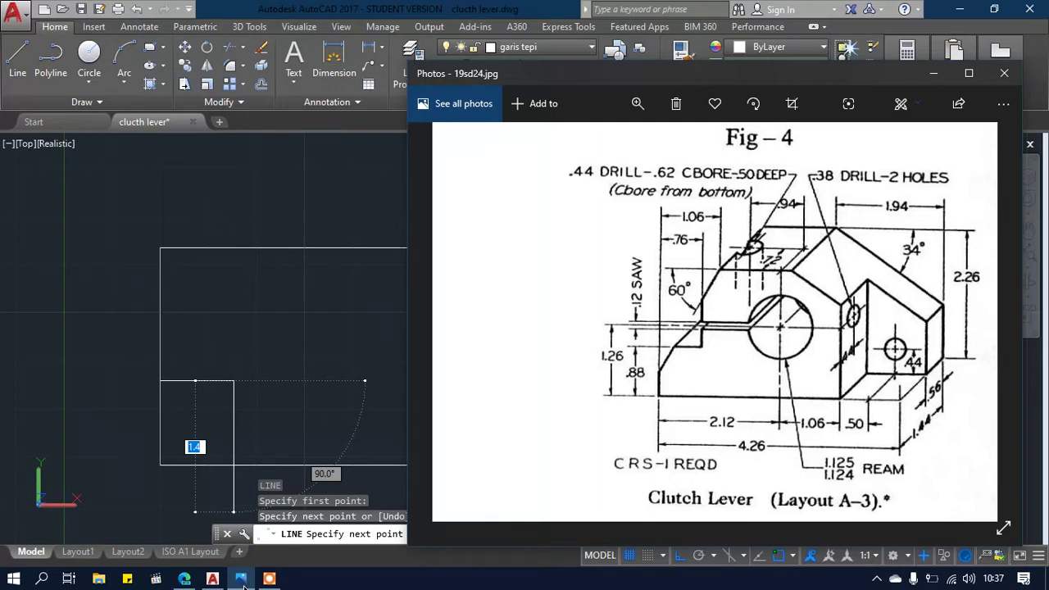
{"action": "left_click", "coordinate": [229, 332]}
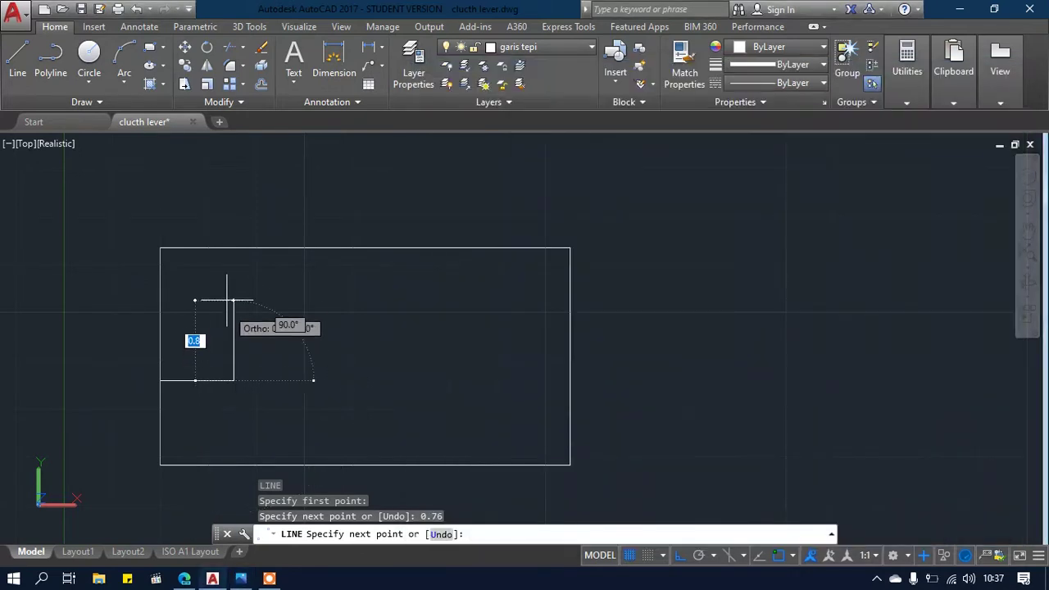
{"action": "left_click", "coordinate": [232, 247]}
{"action": "left_click", "coordinate": [241, 579]}
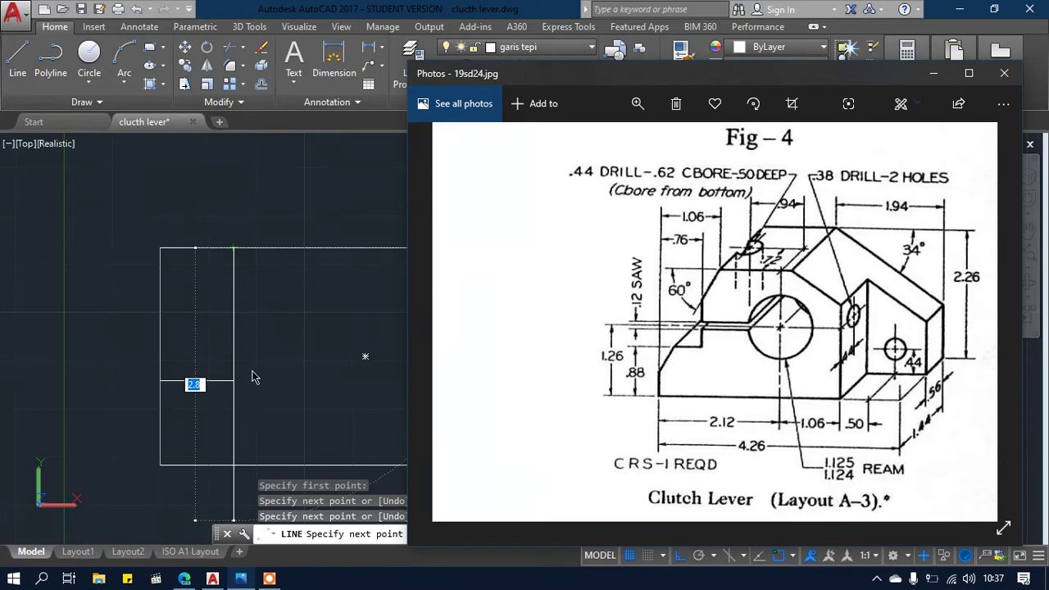
{"action": "left_click", "coordinate": [389, 296]}
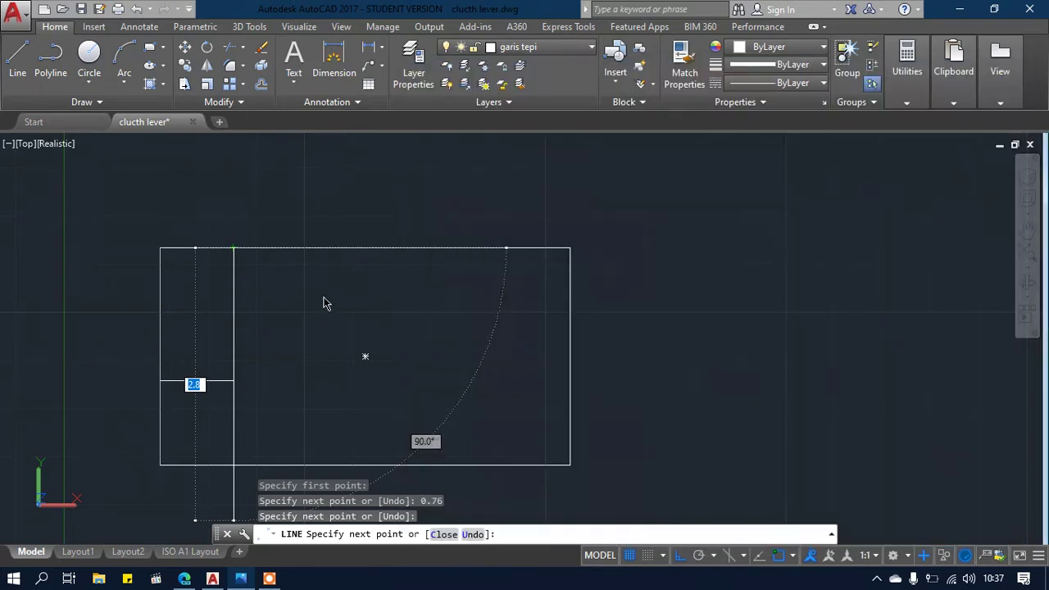
{"action": "key", "text": "Escape"}
{"action": "type", "text": "l"}
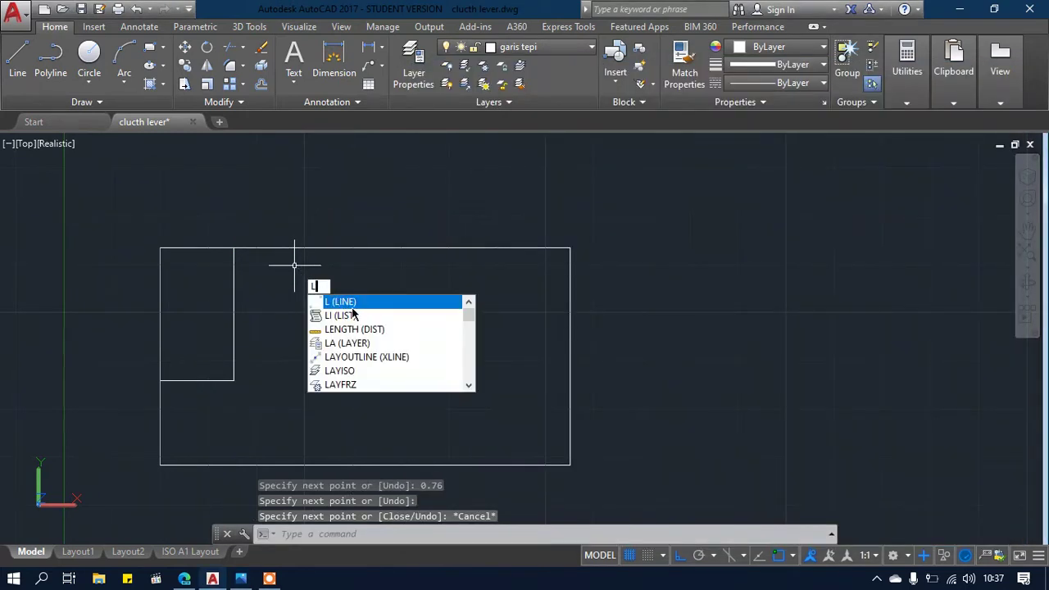
{"action": "key", "text": "Return"}
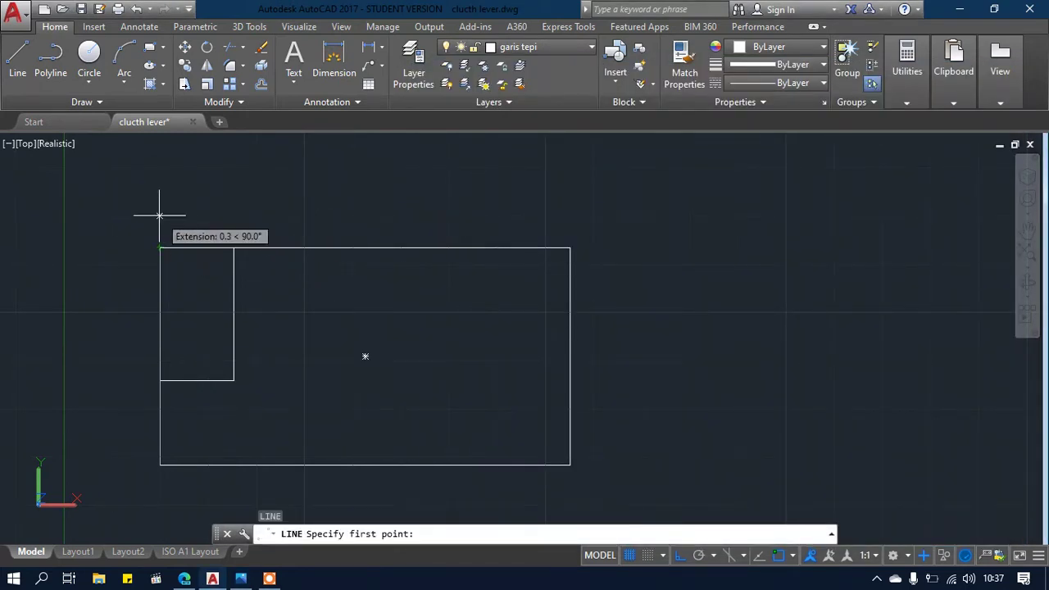
{"action": "left_click", "coordinate": [160, 178]}
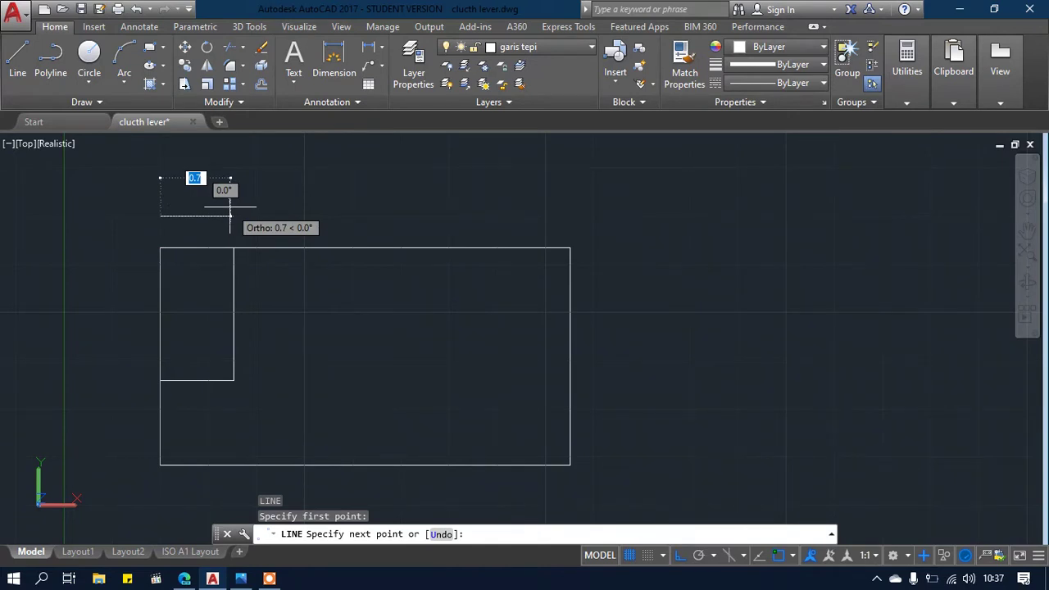
{"action": "key", "text": "Escape"}
Draw a 1.06 line rightward along the top edge from the rectangle's upper-left corner
{"action": "type", "text": "l"}
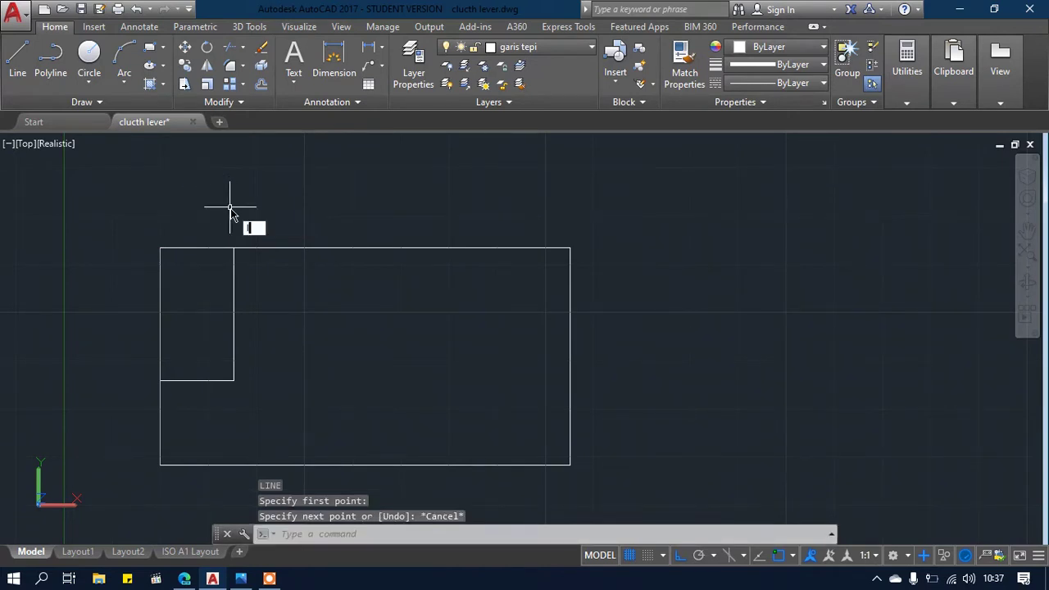
{"action": "key", "text": "Return"}
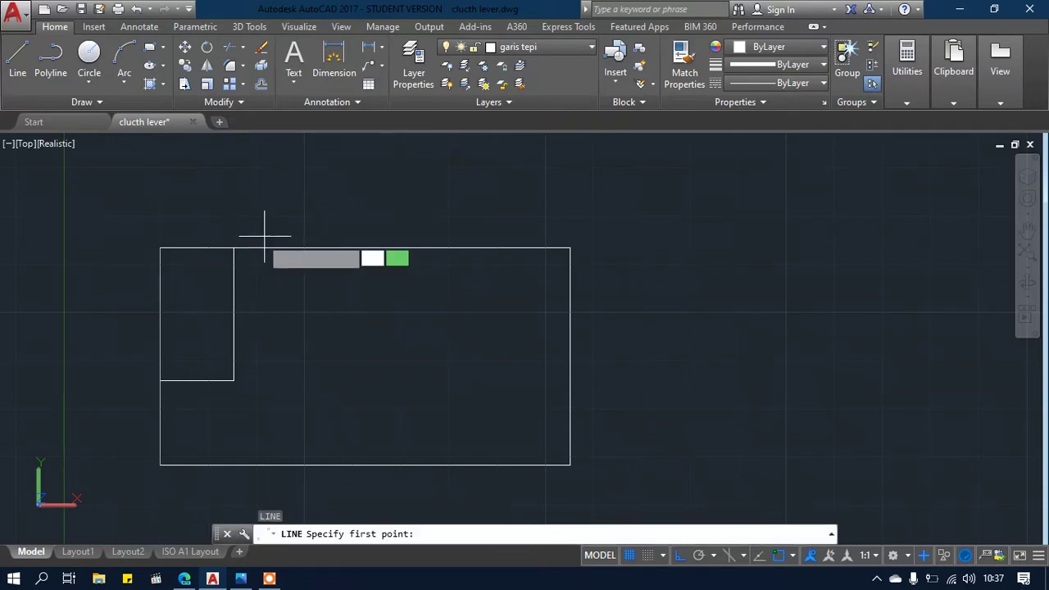
{"action": "left_click", "coordinate": [161, 245]}
{"action": "type", "text": "1."}
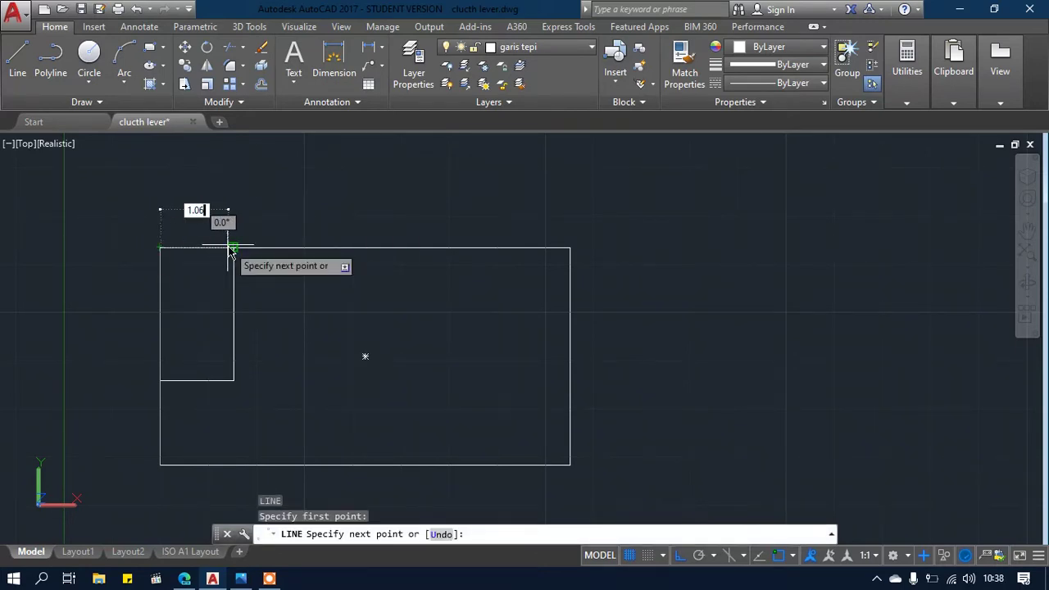
{"action": "type", "text": "06"}
{"action": "key", "text": "Return"}
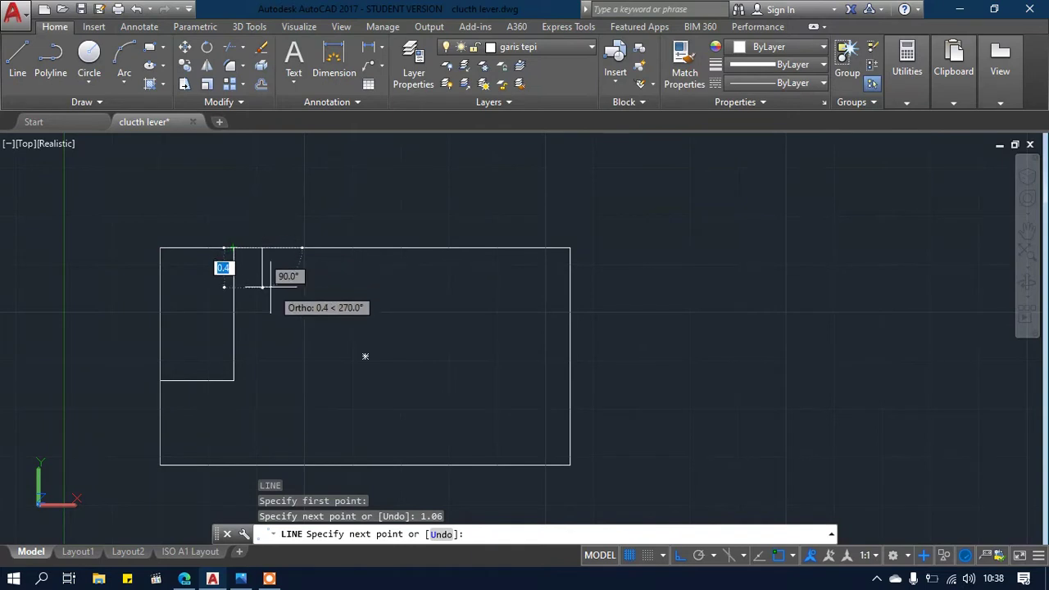
With ortho off, continue the line about 2.3 down to the left at 120 degrees, past the left edge, and end it
{"action": "left_click", "coordinate": [679, 557]}
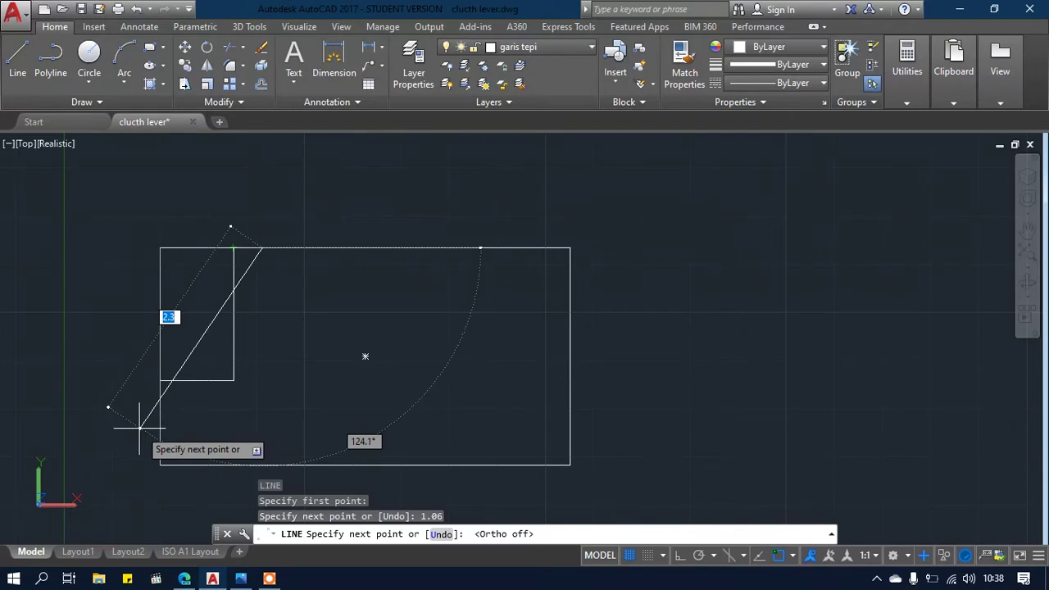
{"action": "key", "text": "Tab"}
{"action": "type", "text": "120"}
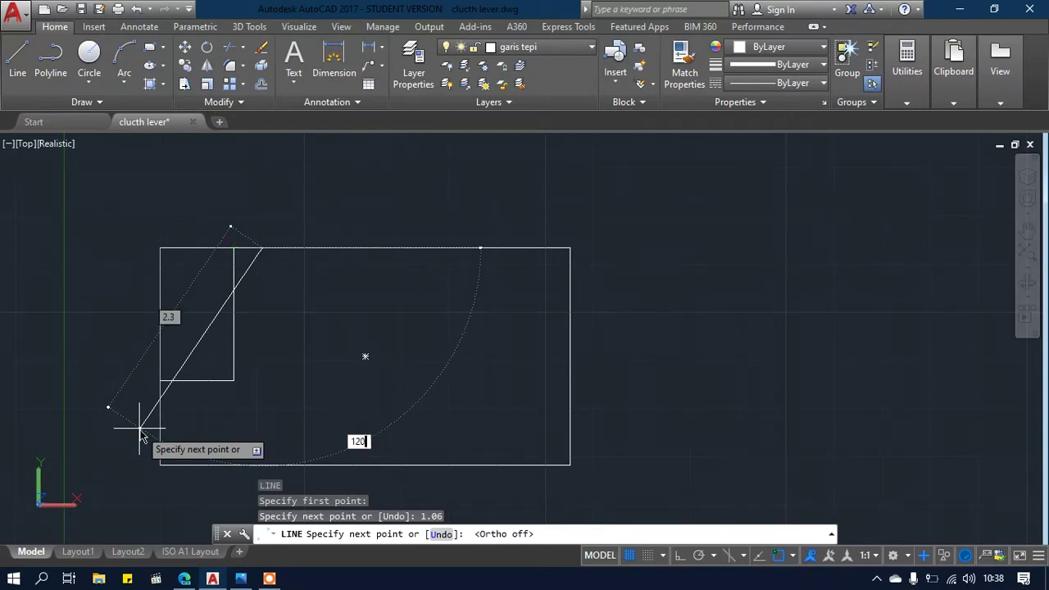
{"action": "key", "text": "Return"}
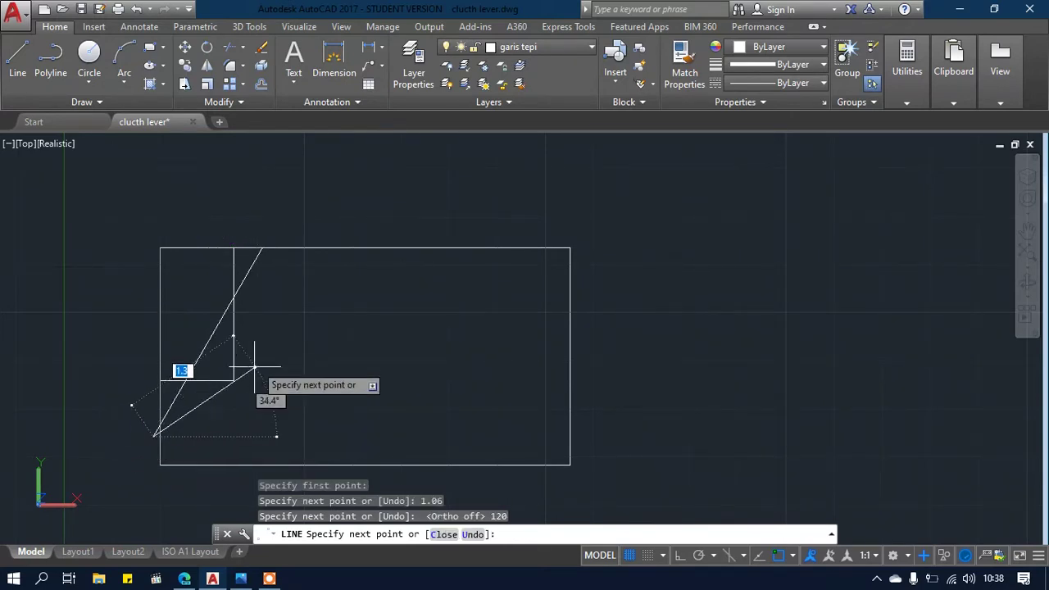
{"action": "key", "text": "Escape"}
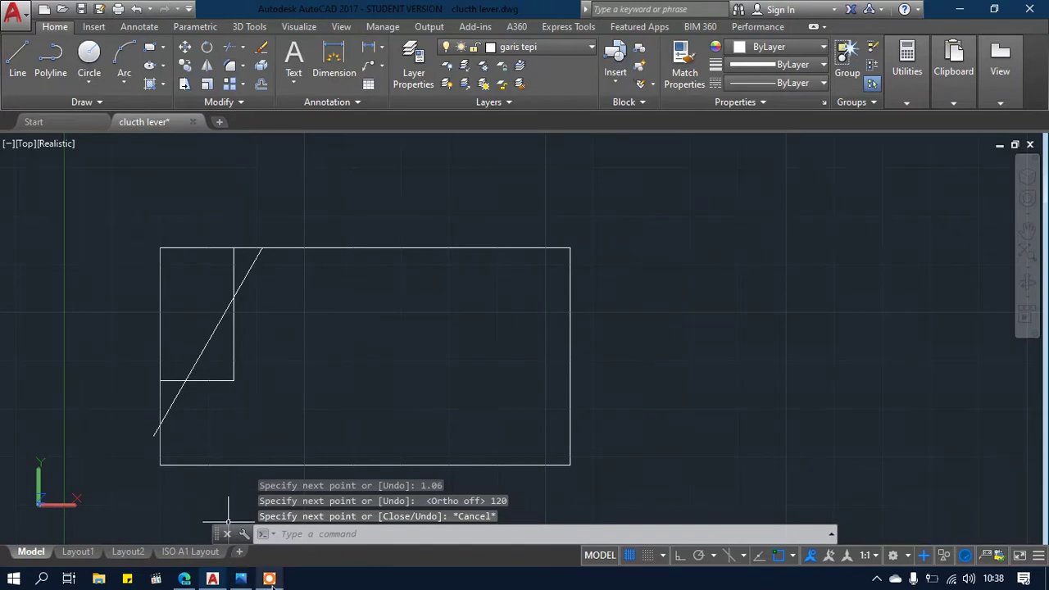
Check the reference drawing for the sloped right side's width and start a line at the rectangle's upper-right corner
{"action": "left_click", "coordinate": [240, 580]}
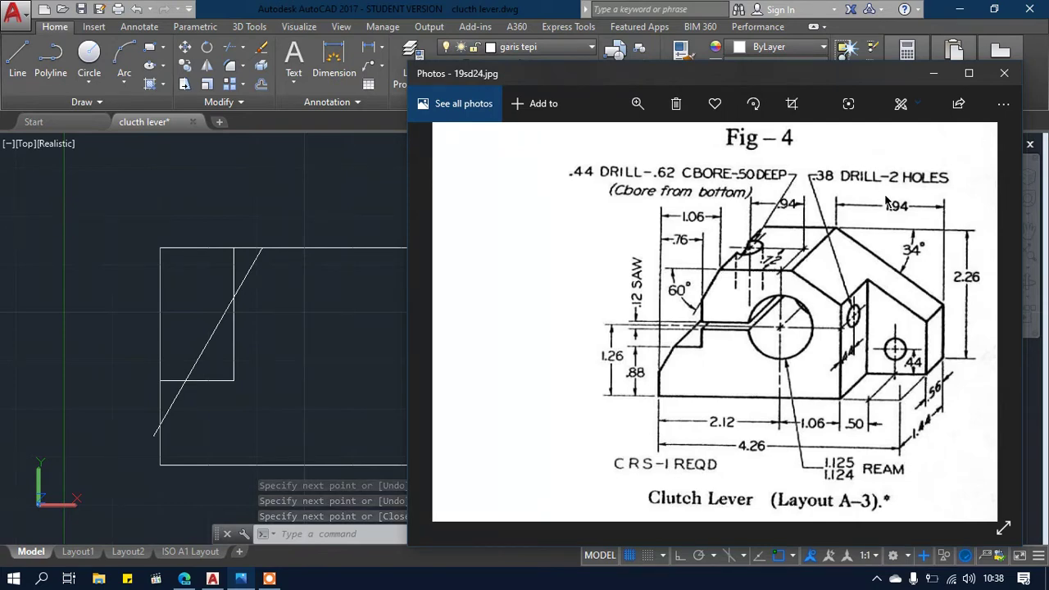
{"action": "left_click", "coordinate": [393, 213]}
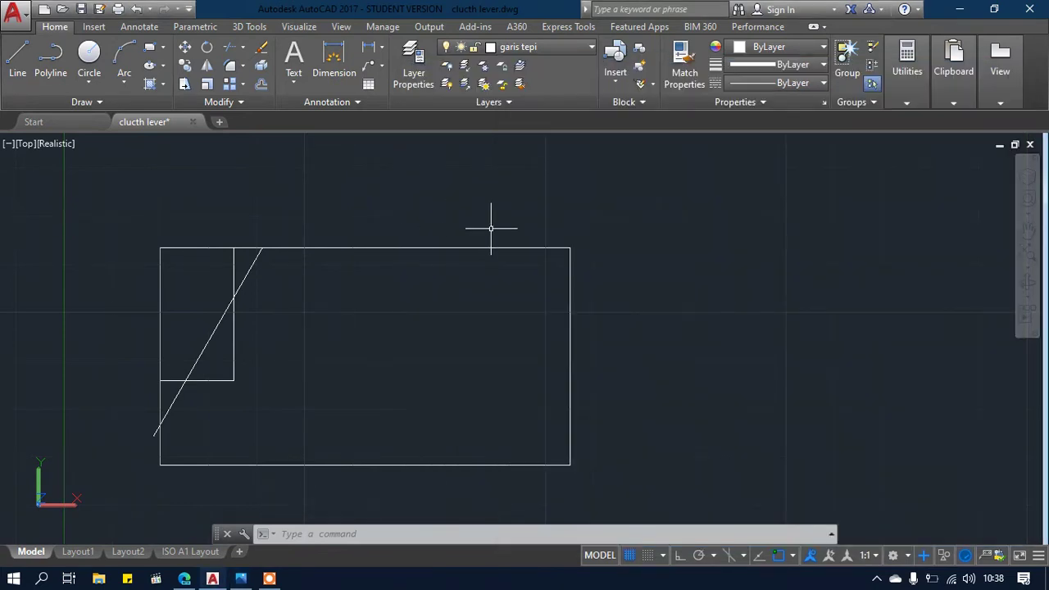
{"action": "type", "text": "L"}
{"action": "left_click", "coordinate": [565, 265]}
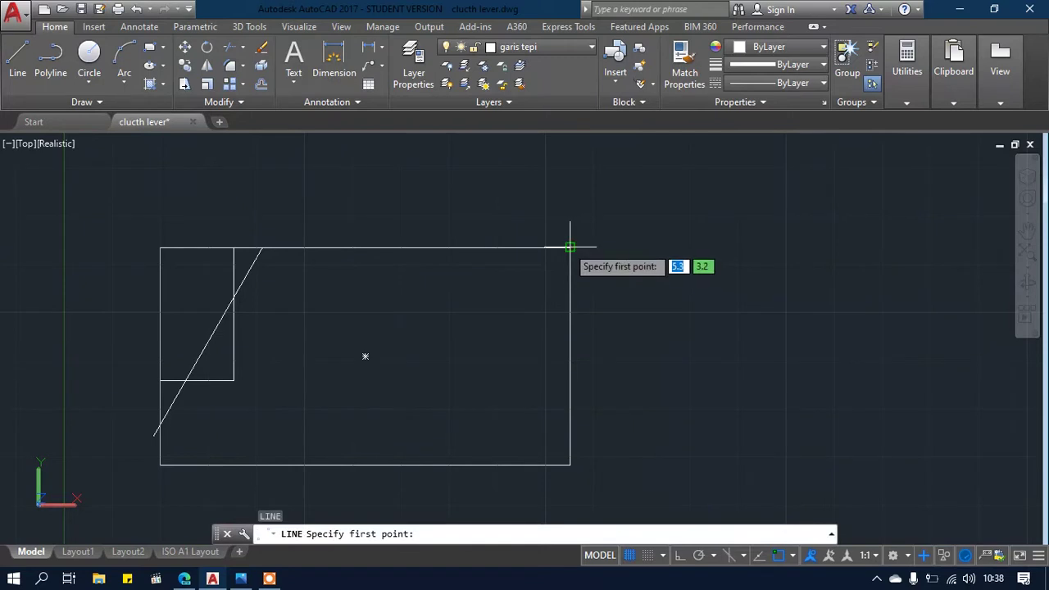
{"action": "left_click", "coordinate": [570, 248]}
Try to draw a 1.94 segment leftward along the top edge with ortho off
{"action": "type", "text": "1"}
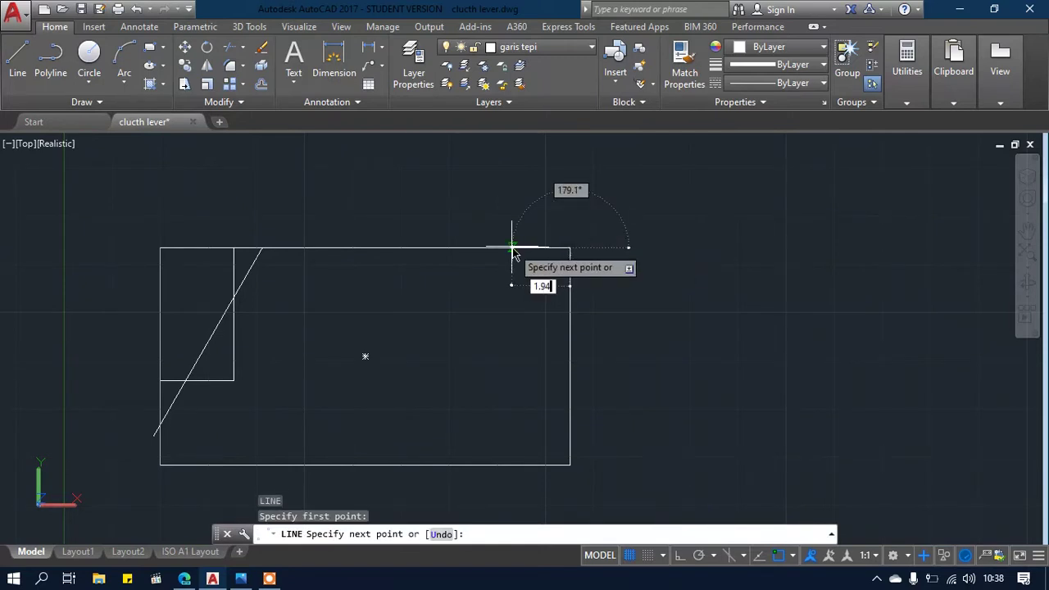
{"action": "type", "text": ".94"}
{"action": "key", "text": "Return"}
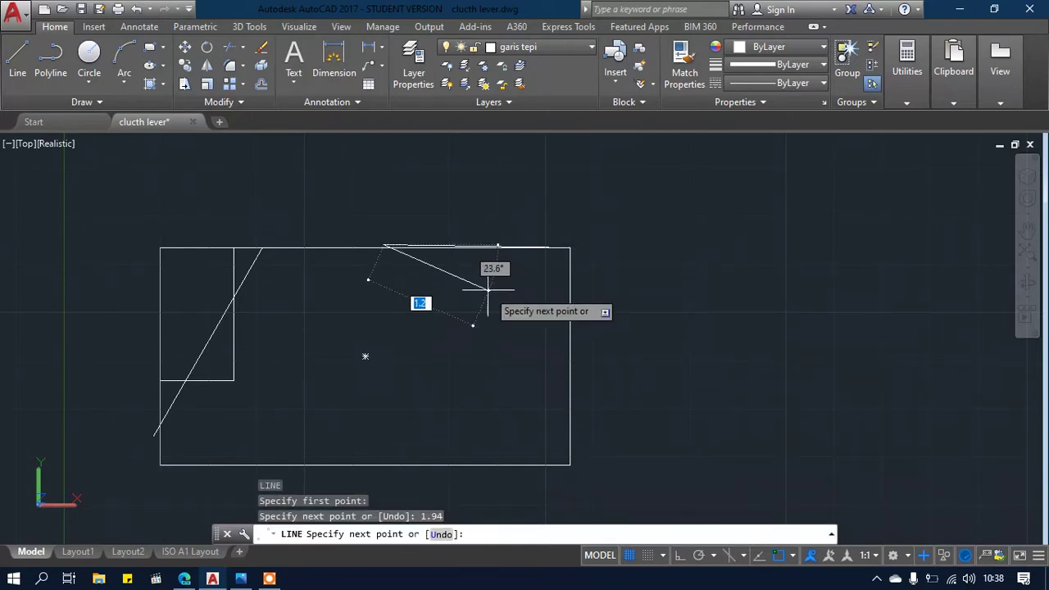
{"action": "key", "text": "ctrl+z"}
With ortho on, draw the line 1.94 leftward along the top edge from the upper-right corner
{"action": "left_click", "coordinate": [682, 557]}
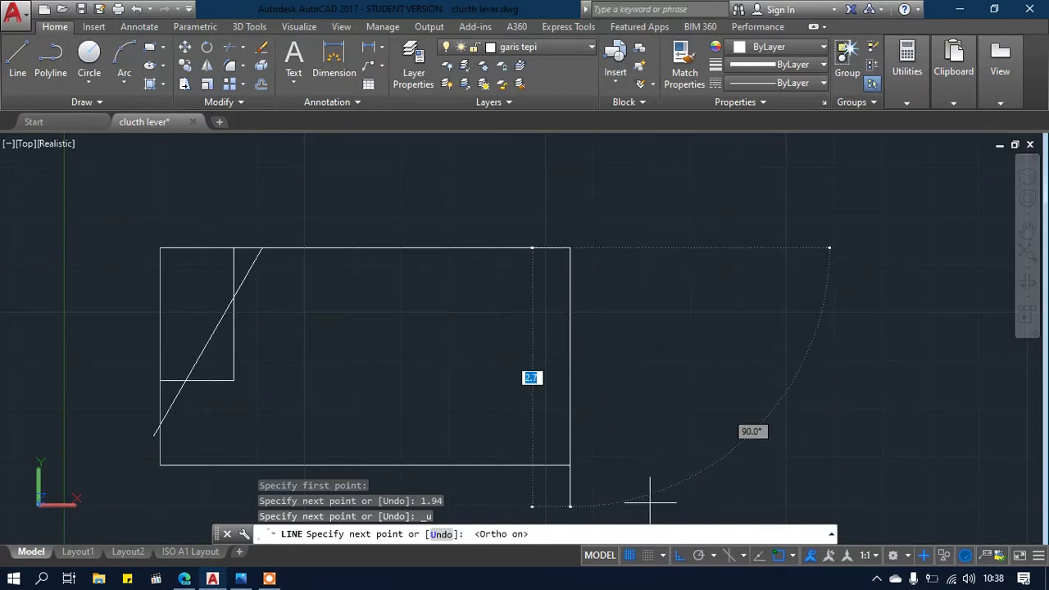
{"action": "type", "text": "1.94"}
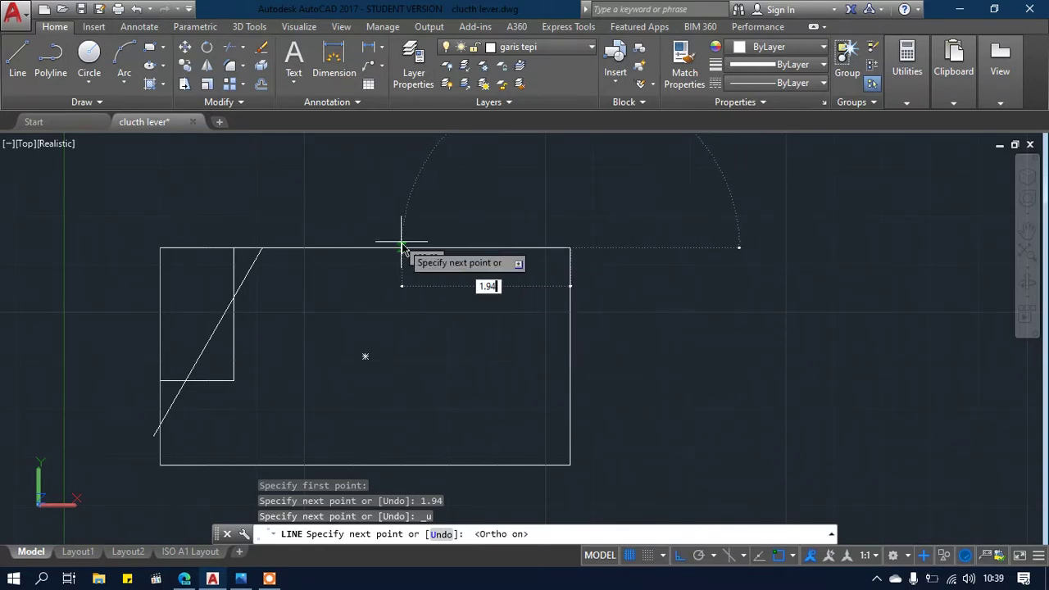
{"action": "key", "text": "Return"}
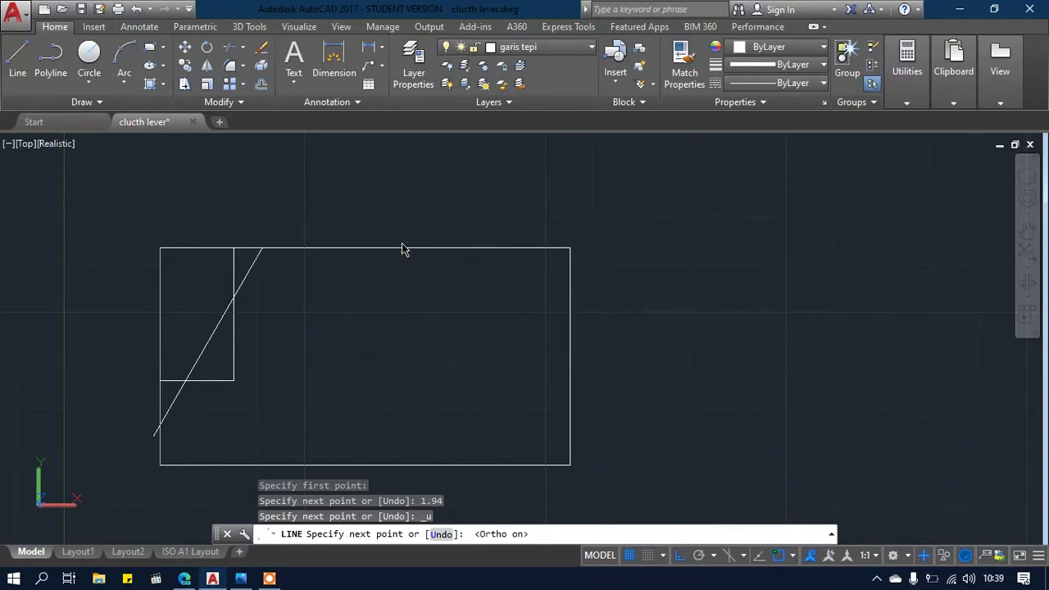
With ortho off, continue the line about 3.5 down to the right at 34 degrees, past the rectangle's right edge, and end it
{"action": "left_click", "coordinate": [250, 579]}
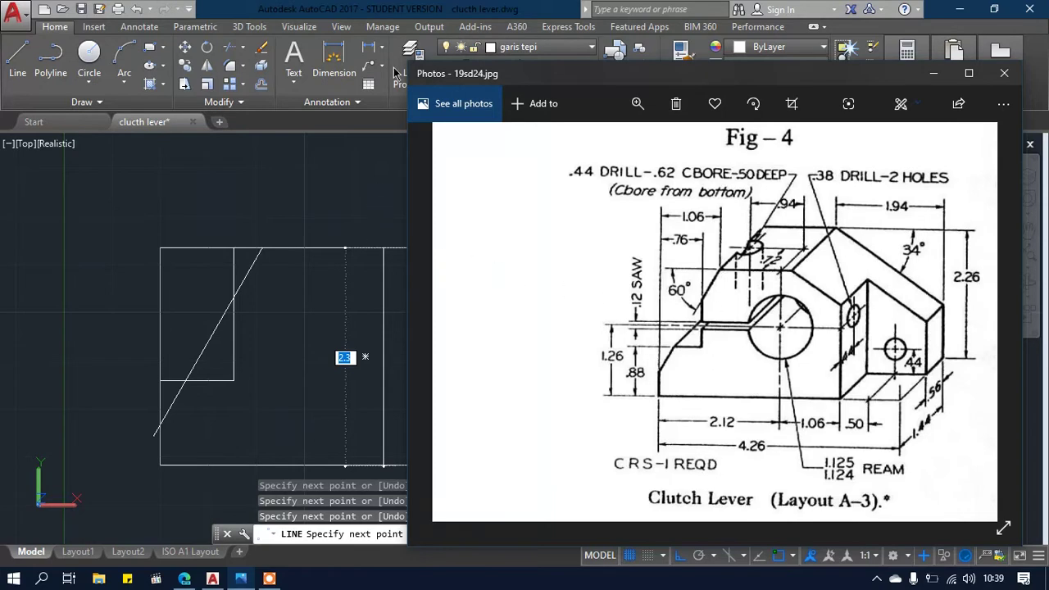
{"action": "left_click", "coordinate": [399, 14]}
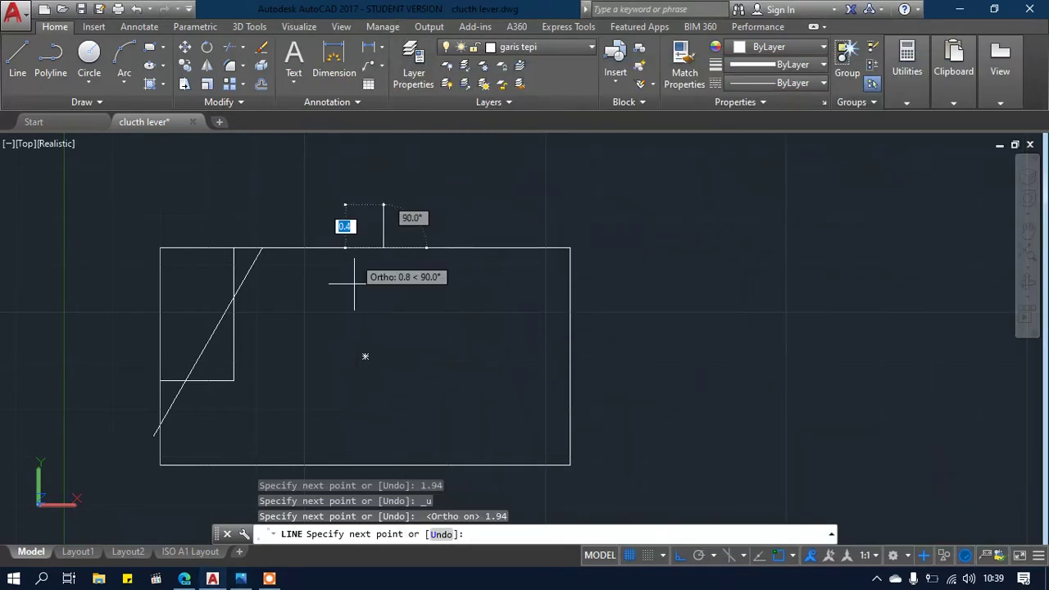
{"action": "left_click", "coordinate": [677, 557]}
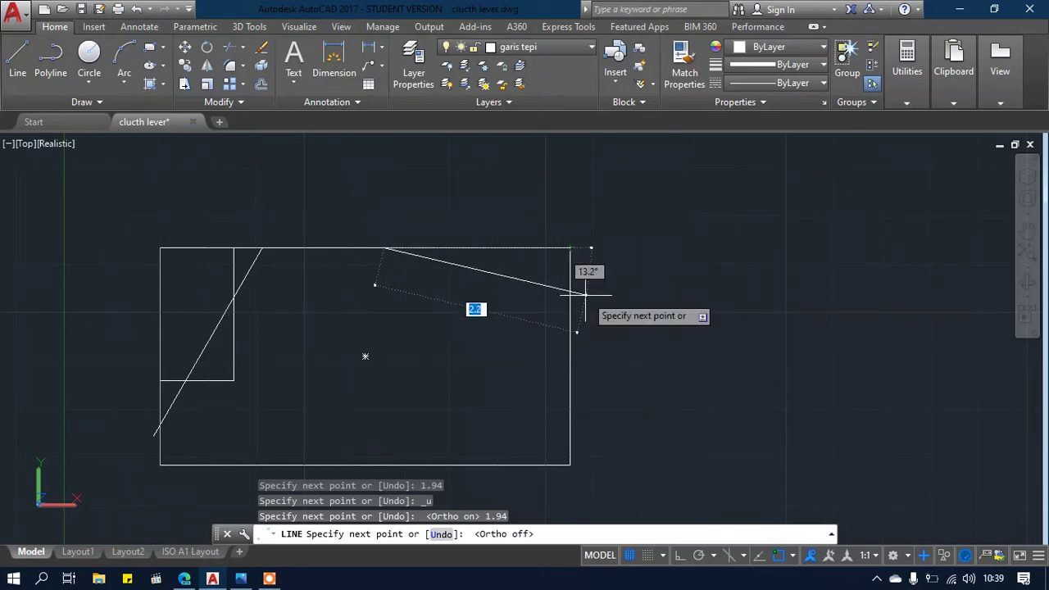
{"action": "left_click", "coordinate": [241, 578]}
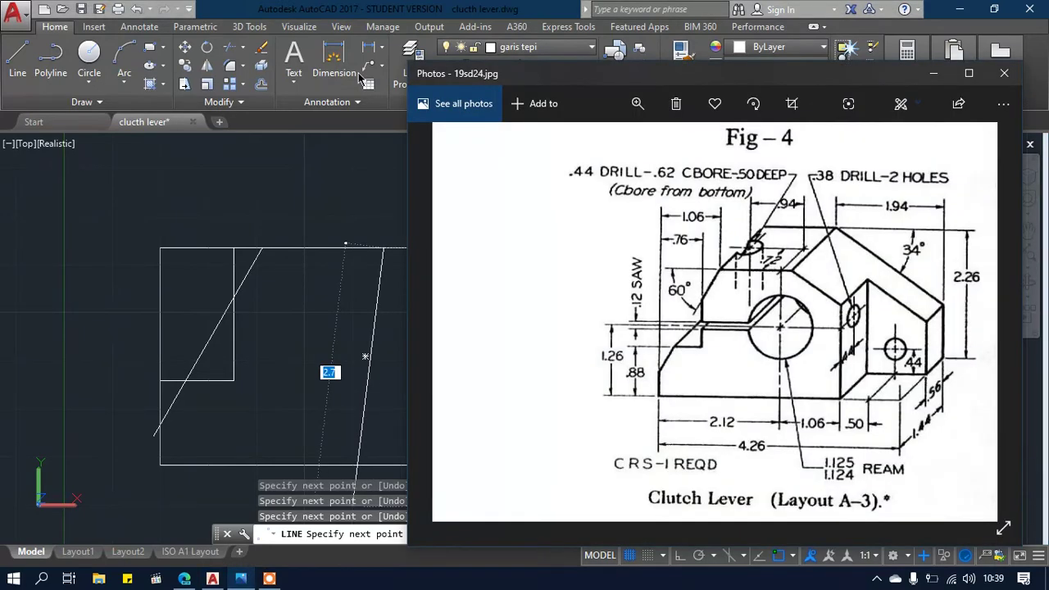
{"action": "left_click", "coordinate": [385, 7]}
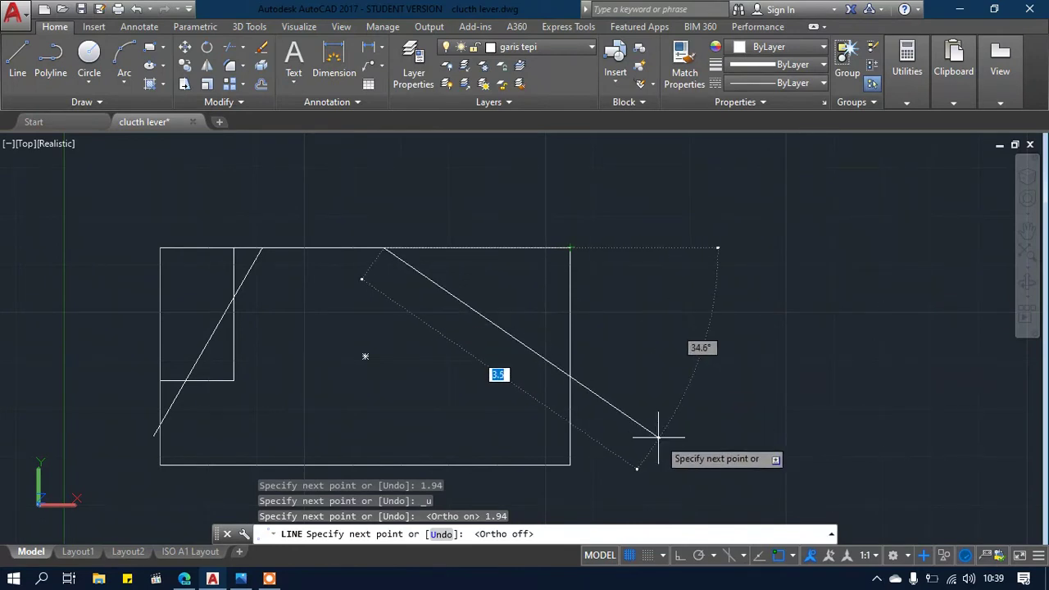
{"action": "key", "text": "Tab"}
{"action": "type", "text": "34"}
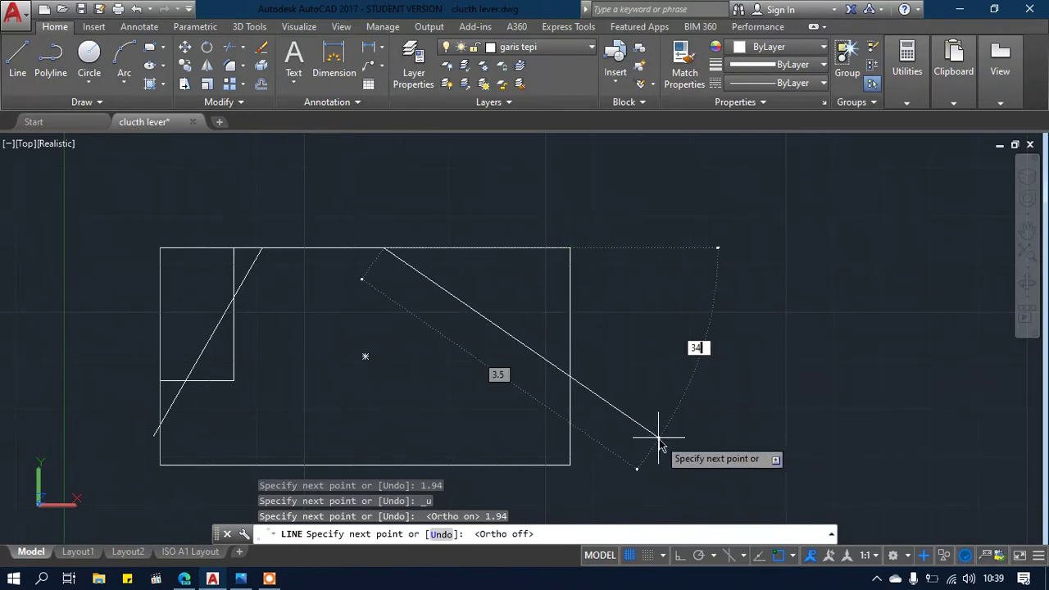
{"action": "key", "text": "Return"}
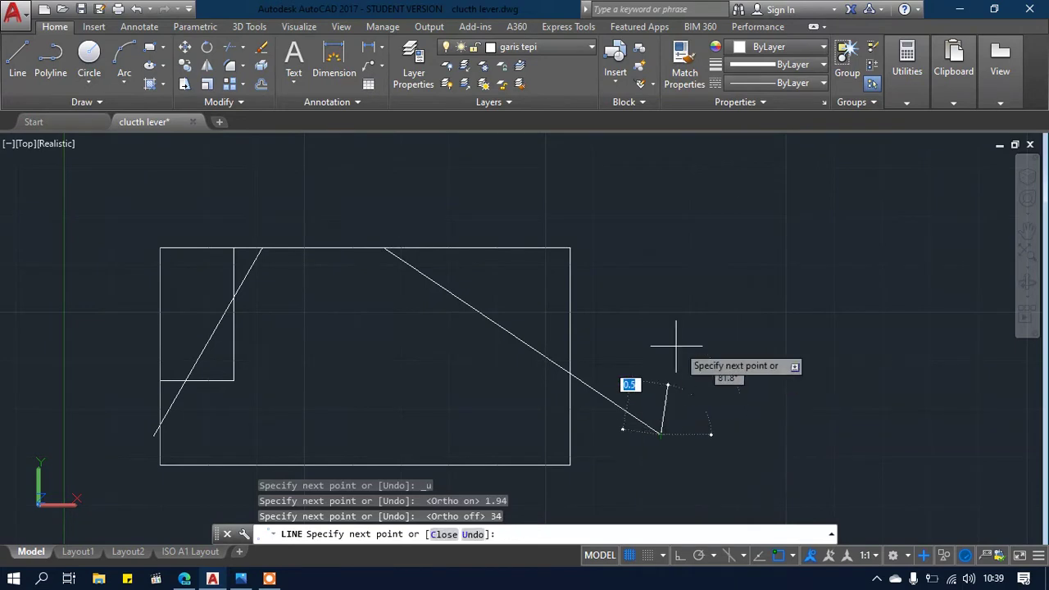
{"action": "key", "text": "Escape"}
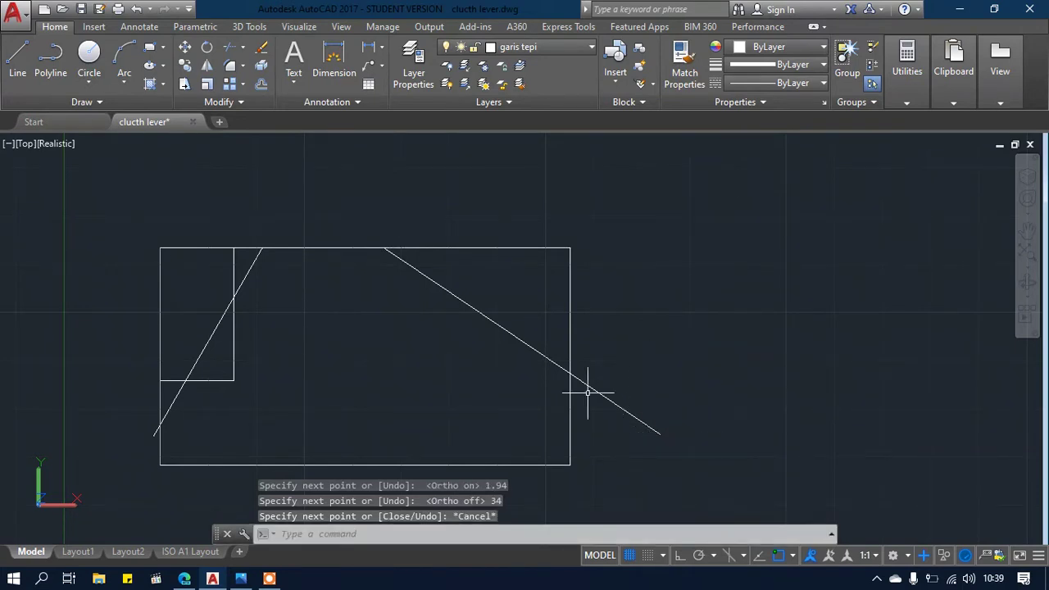
Check the reference drawing for the reamed hole's position and, with ortho on, draw a line 2.12 rightward from the rectangle's lower-left corner
{"action": "left_click", "coordinate": [241, 578]}
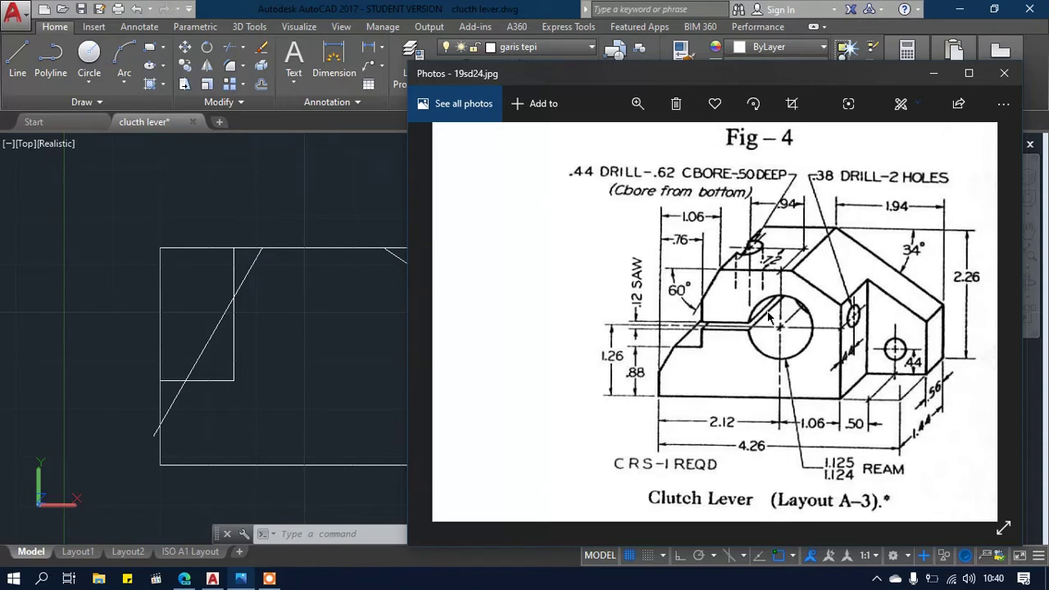
{"action": "left_click", "coordinate": [355, 419]}
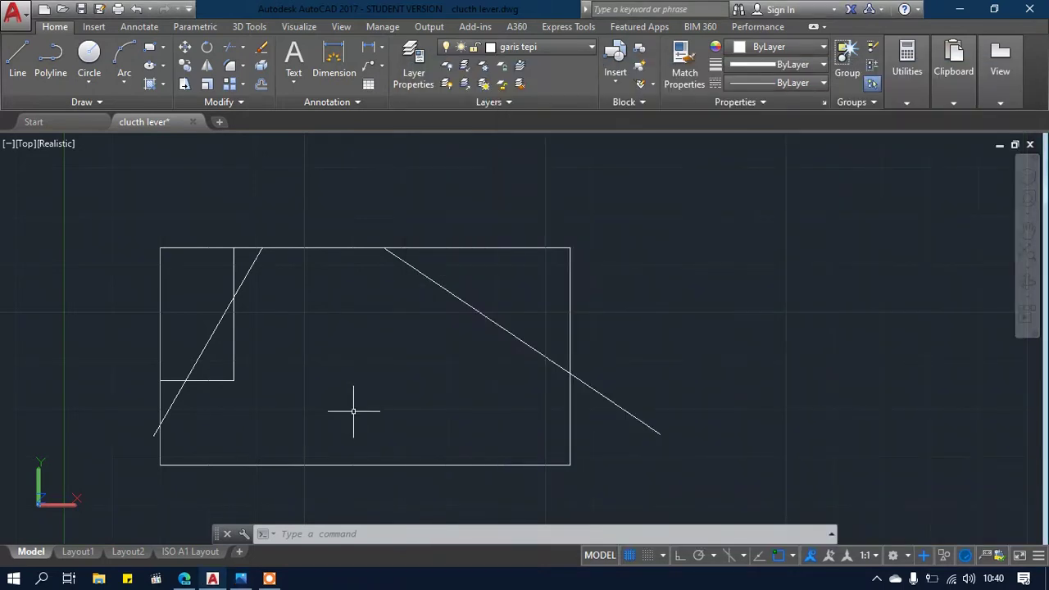
{"action": "type", "text": "l"}
{"action": "key", "text": "Return"}
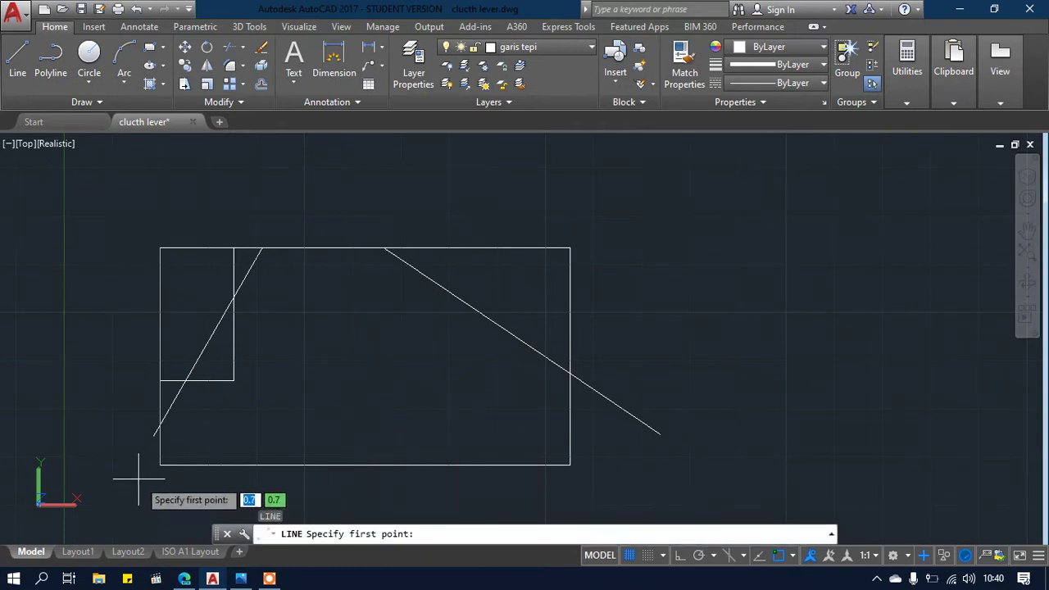
{"action": "left_click", "coordinate": [160, 465]}
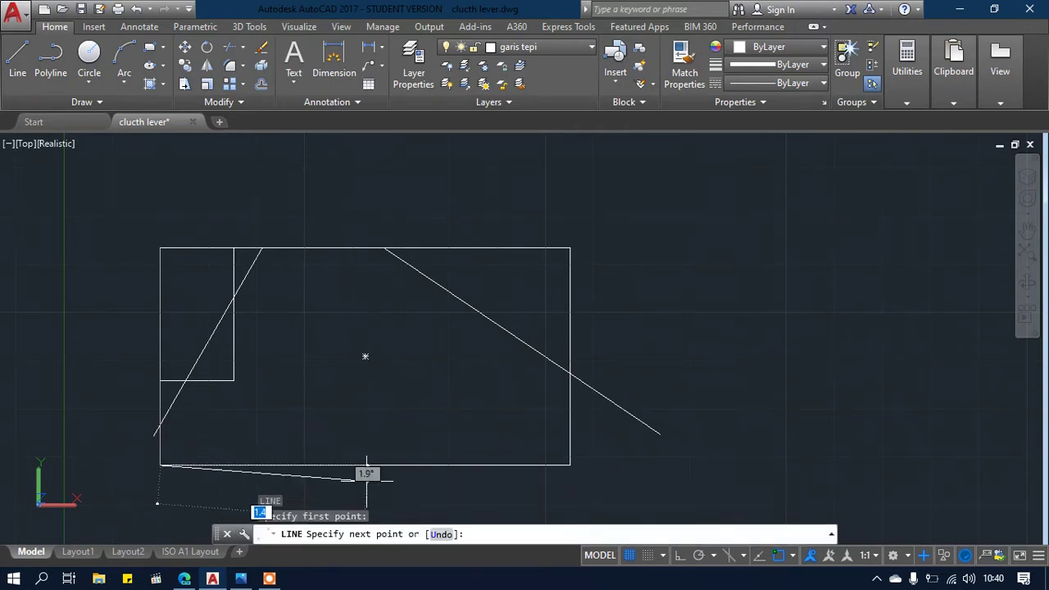
{"action": "left_click", "coordinate": [680, 555]}
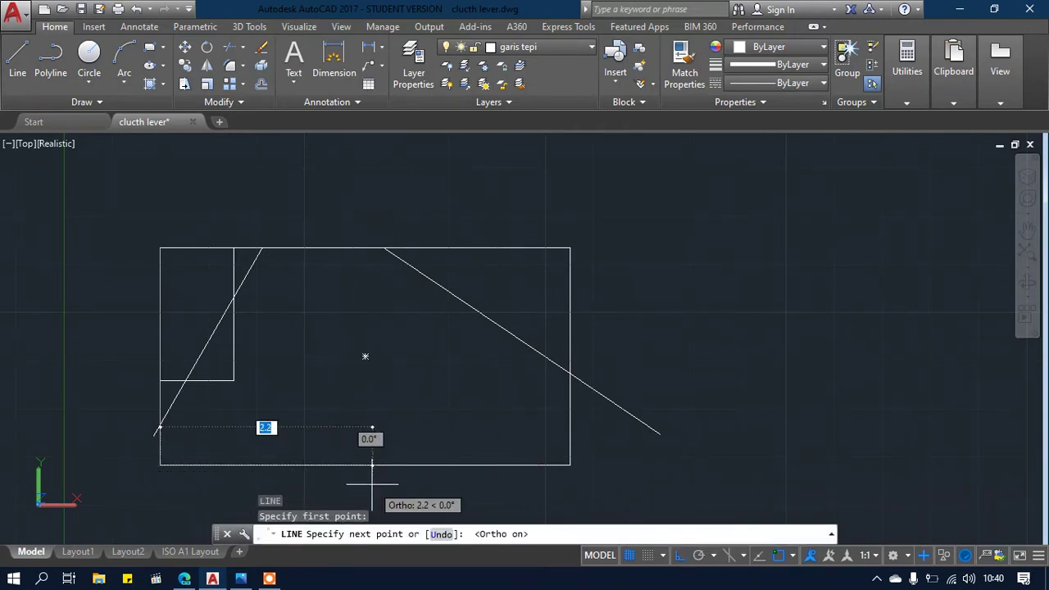
{"action": "type", "text": "2.12"}
{"action": "key", "text": "Return"}
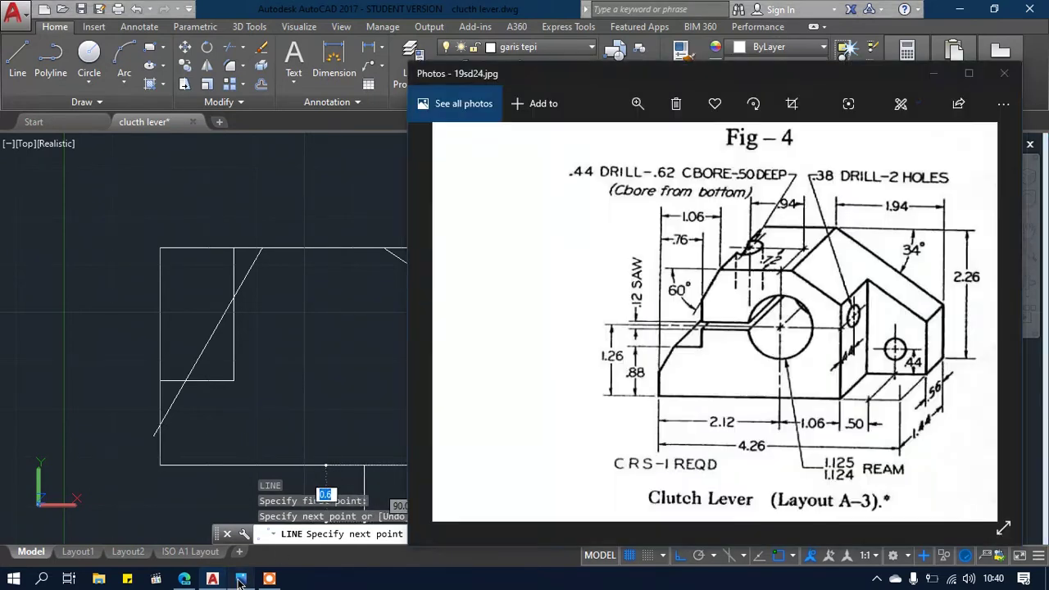
Continue the line 1.26 straight up to the reamed hole's center and end it
{"action": "left_click", "coordinate": [240, 579]}
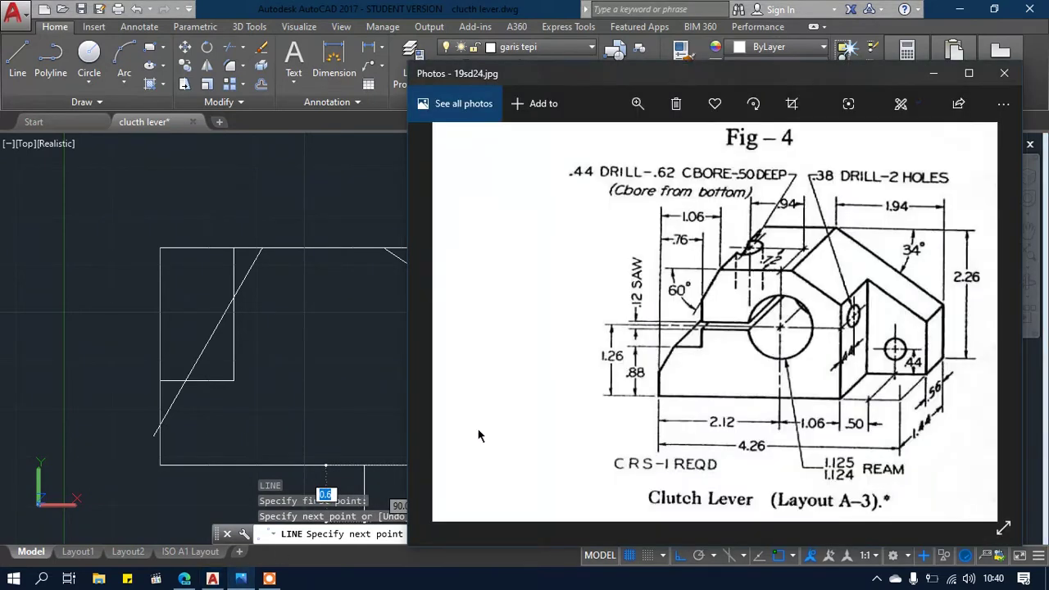
{"action": "left_click", "coordinate": [385, 13]}
{"action": "type", "text": "1.26"}
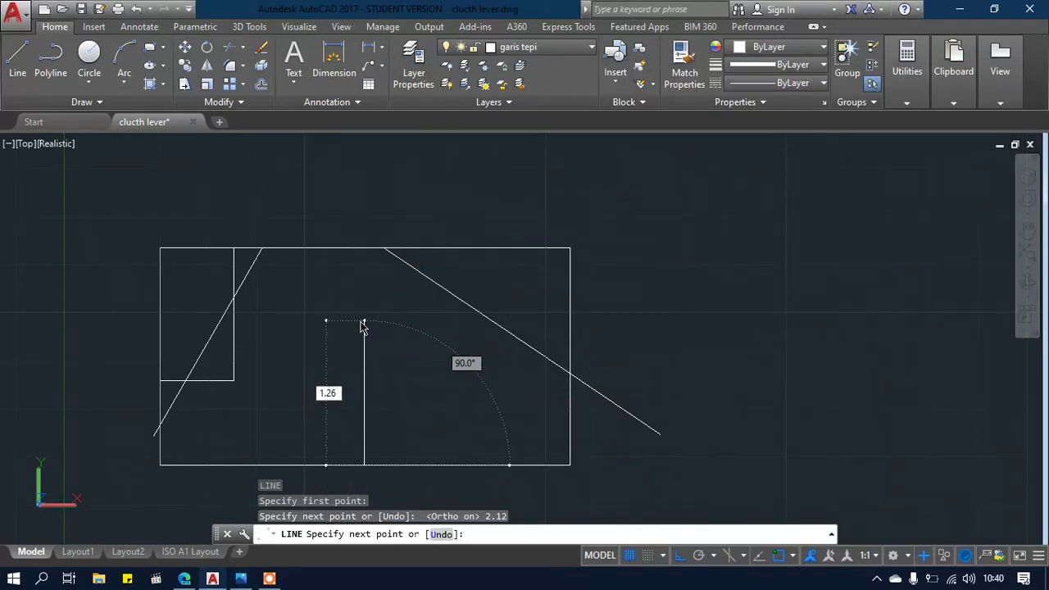
{"action": "key", "text": "Return"}
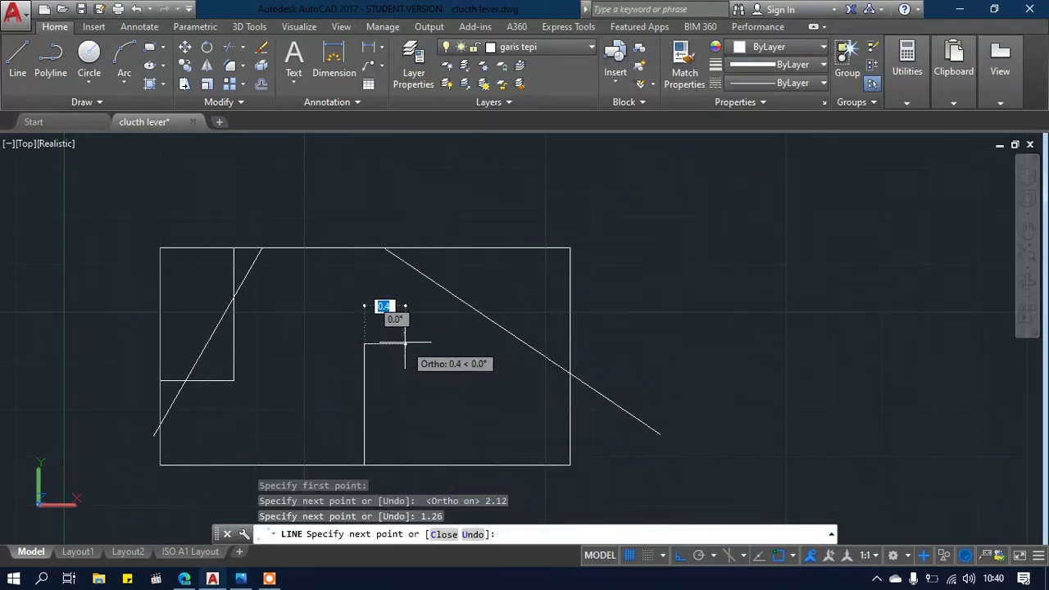
{"action": "key", "text": "Escape"}
{"action": "type", "text": "ci"}
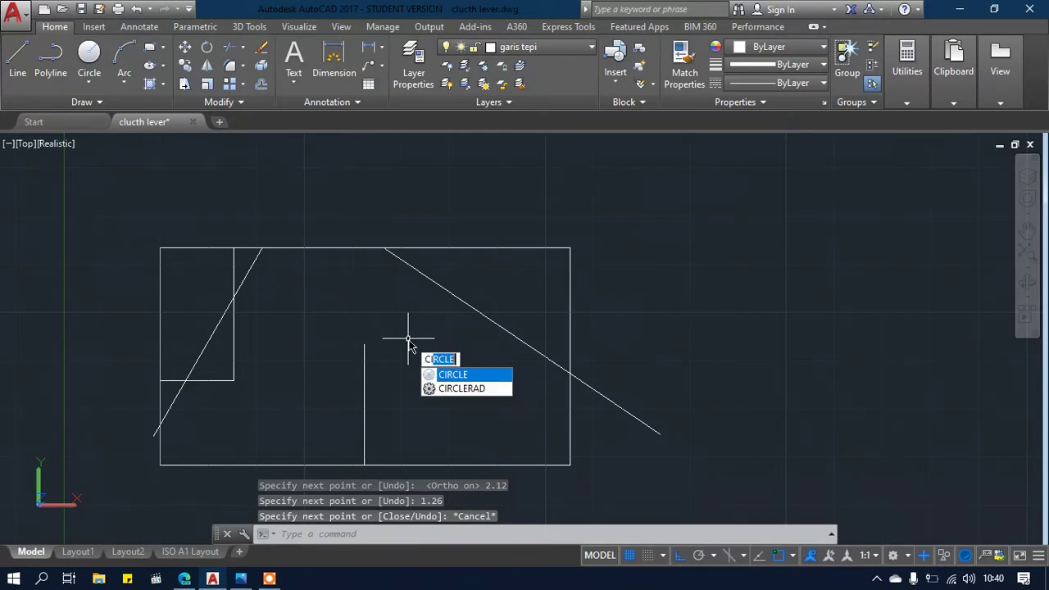
{"action": "left_click", "coordinate": [458, 375]}
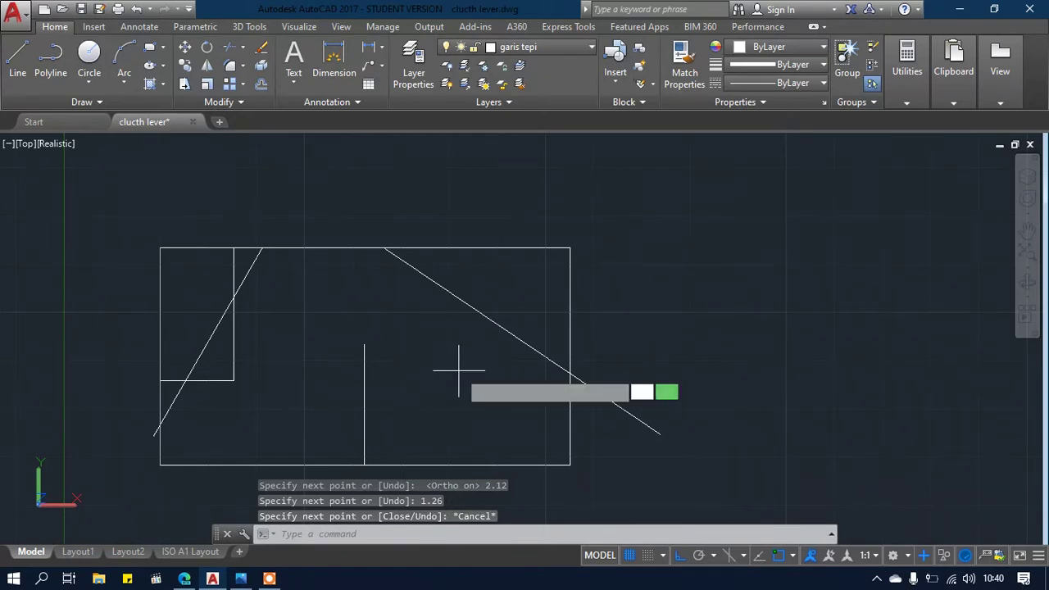
{"action": "left_click", "coordinate": [241, 579]}
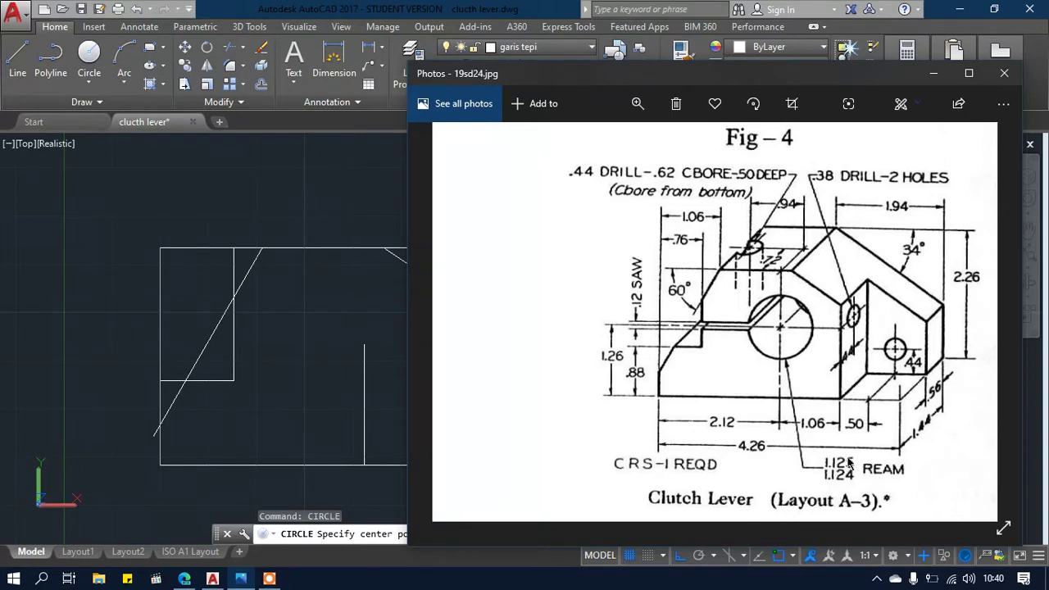
{"action": "double_click", "coordinate": [518, 8]}
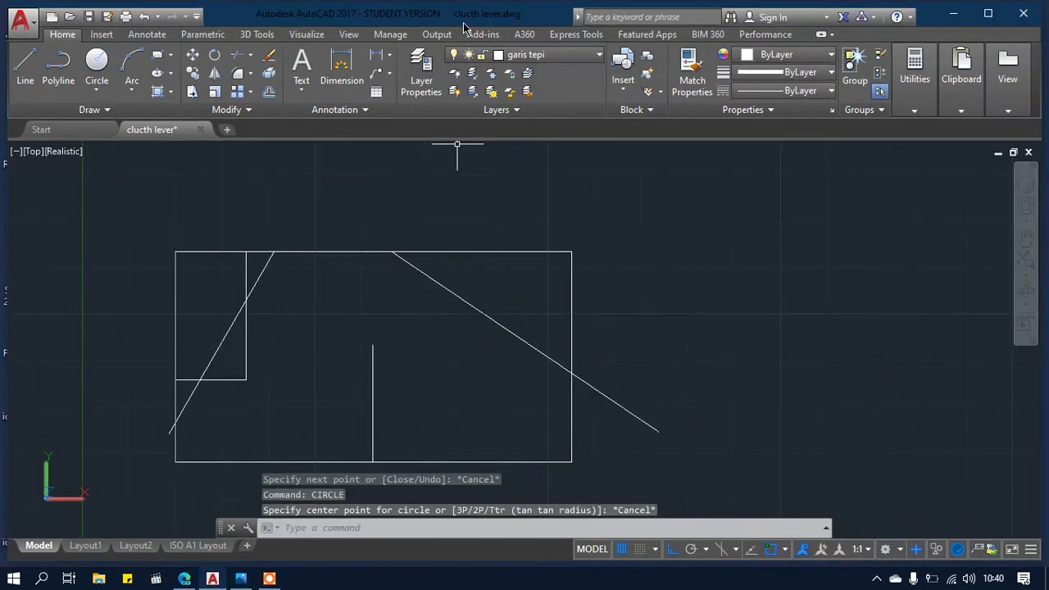
{"action": "double_click", "coordinate": [464, 24]}
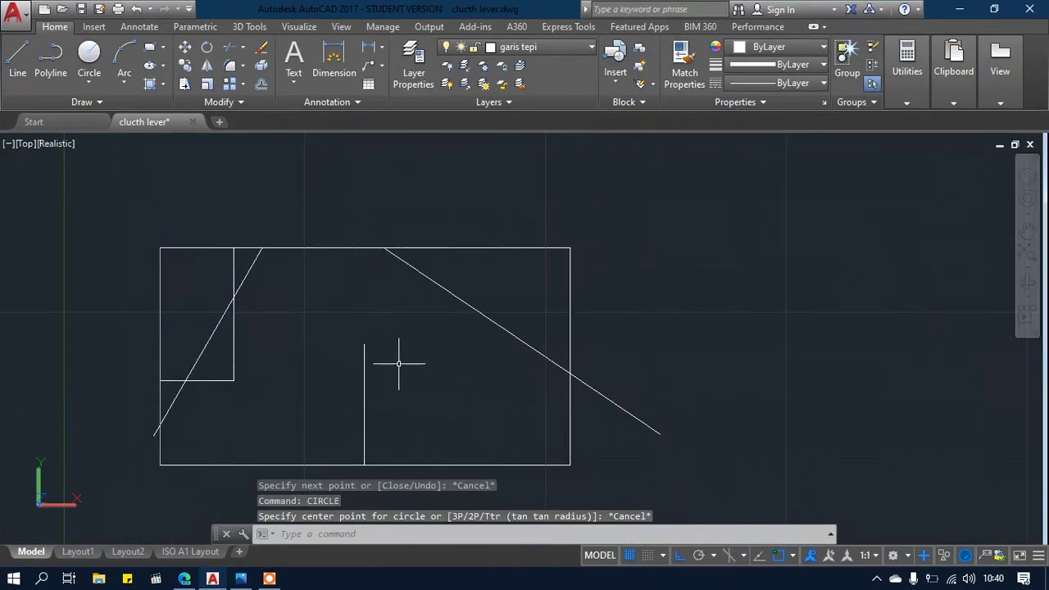
Draw a circle of diameter 1.125 centered on the upper end of the vertical construction line
{"action": "type", "text": "c"}
{"action": "key", "text": "Return"}
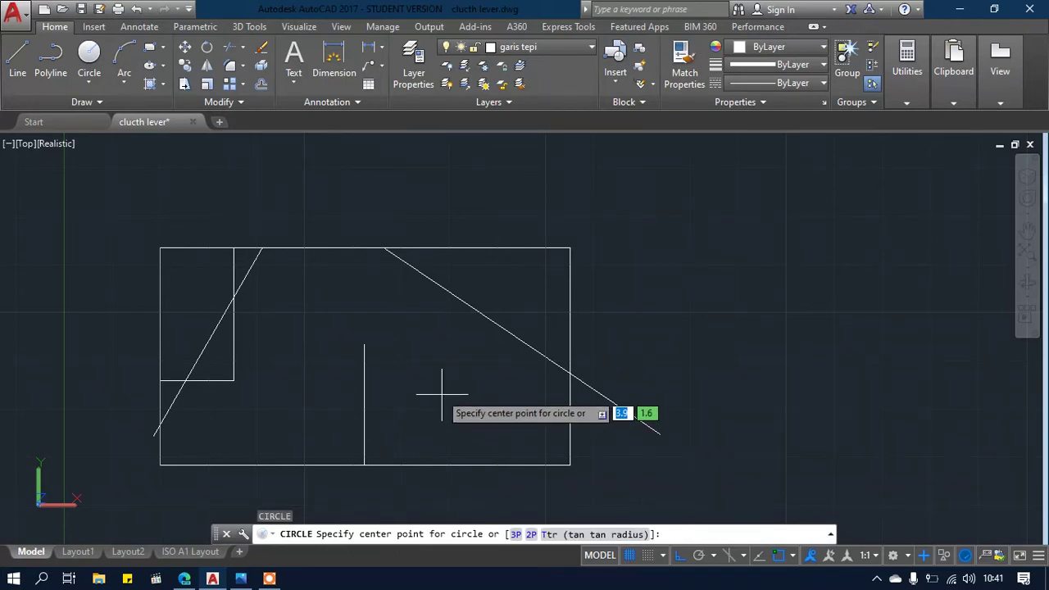
{"action": "left_click", "coordinate": [365, 345]}
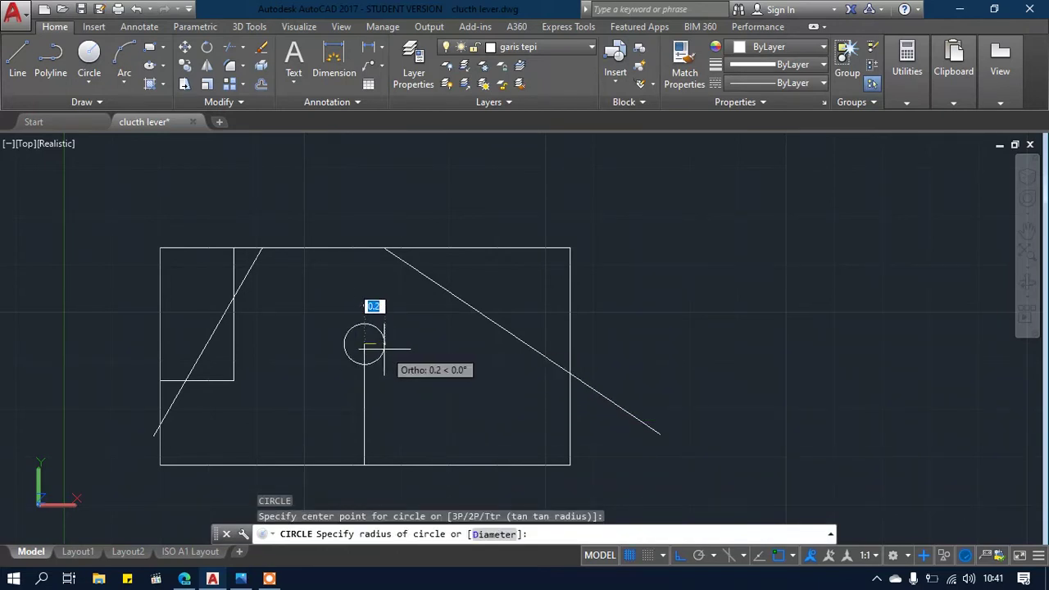
{"action": "type", "text": "d"}
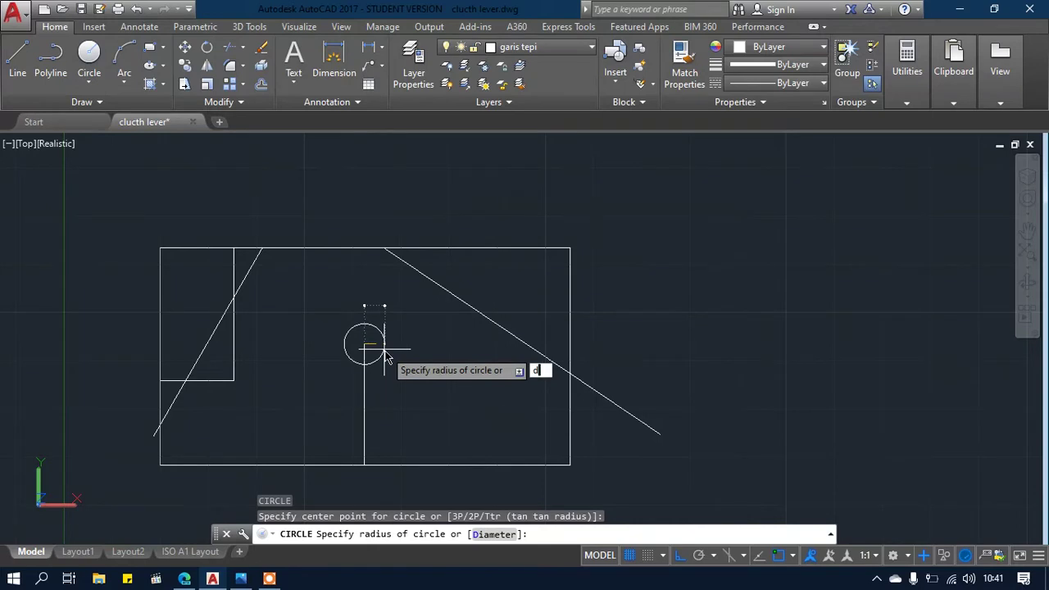
{"action": "key", "text": "Return"}
{"action": "type", "text": "1"}
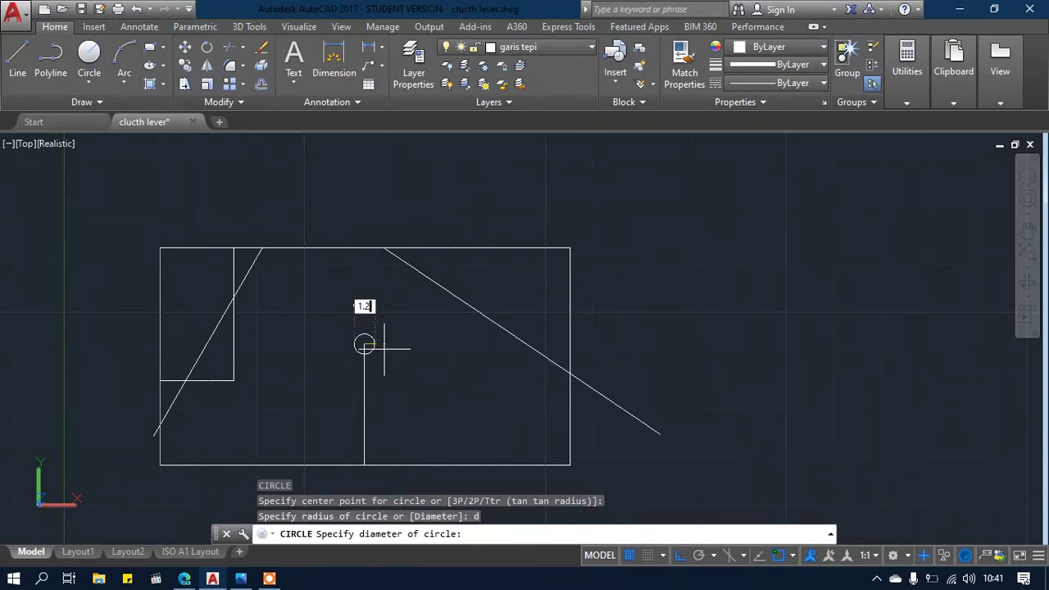
{"action": "type", "text": ".125"}
{"action": "key", "text": "Return"}
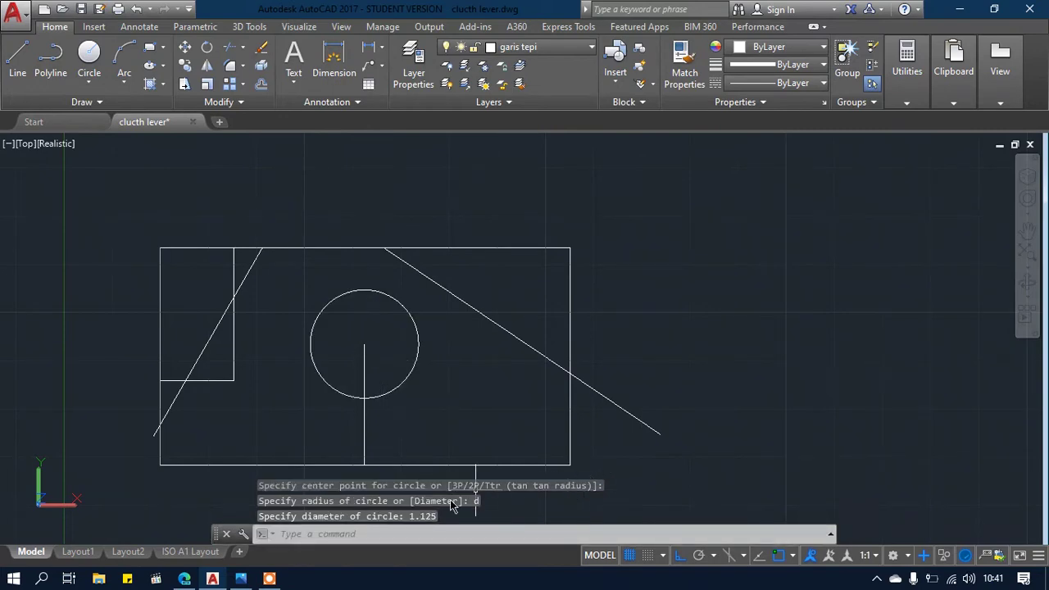
Check the reference drawing for the saw slot's width and draw a line 0.06 straight up from the circle's center
{"action": "mouse_move", "coordinate": [238, 581]}
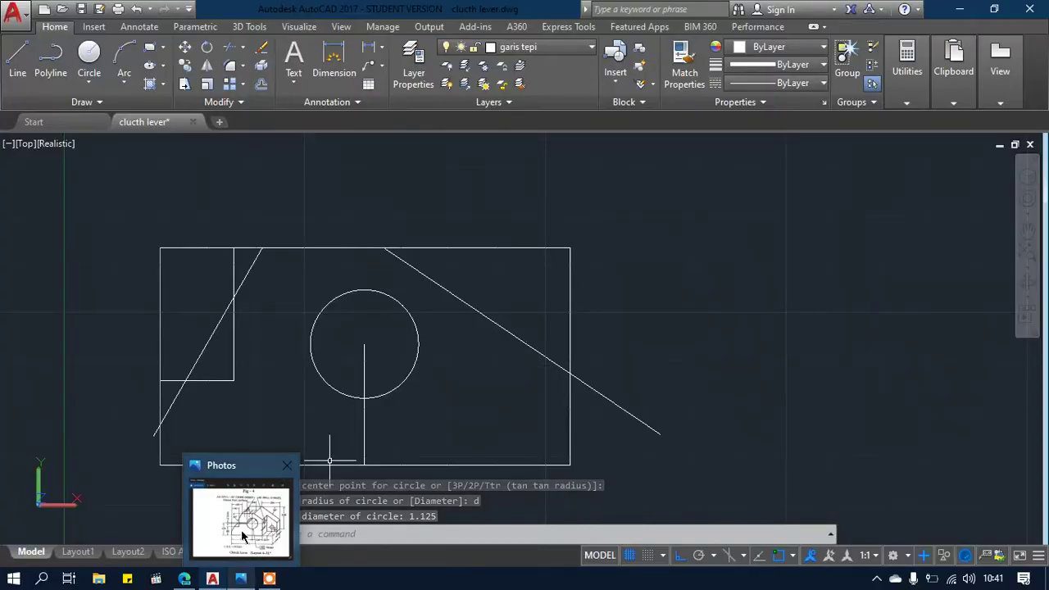
{"action": "left_click", "coordinate": [241, 529]}
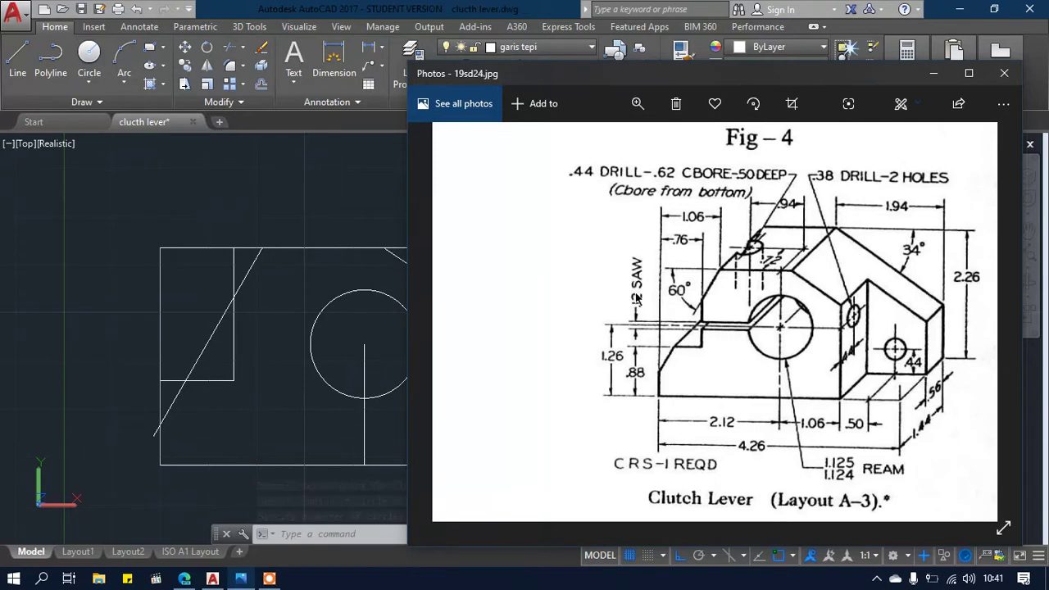
{"action": "left_click", "coordinate": [383, 225]}
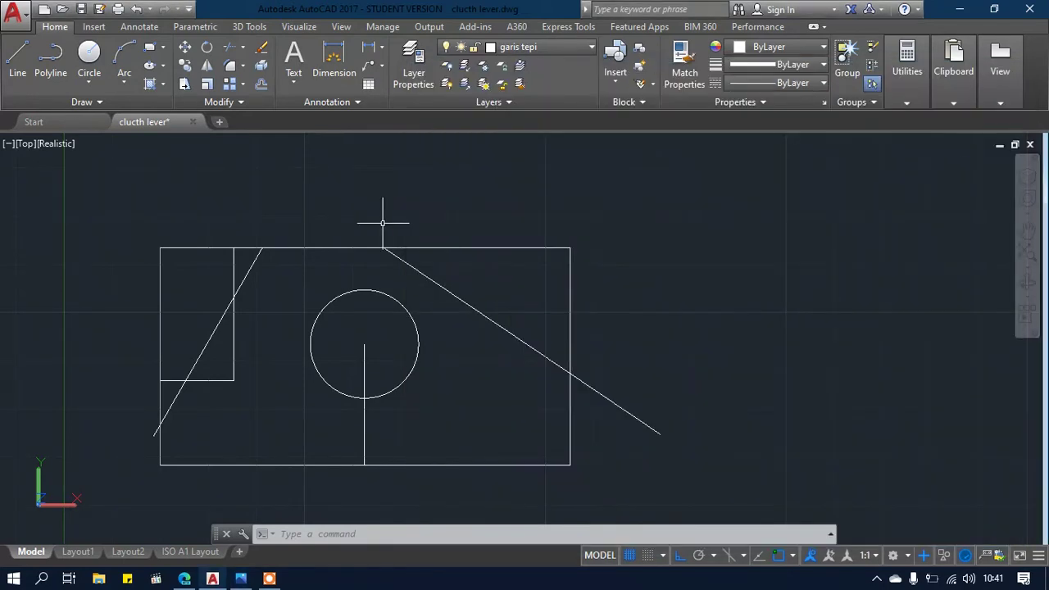
{"action": "type", "text": "l"}
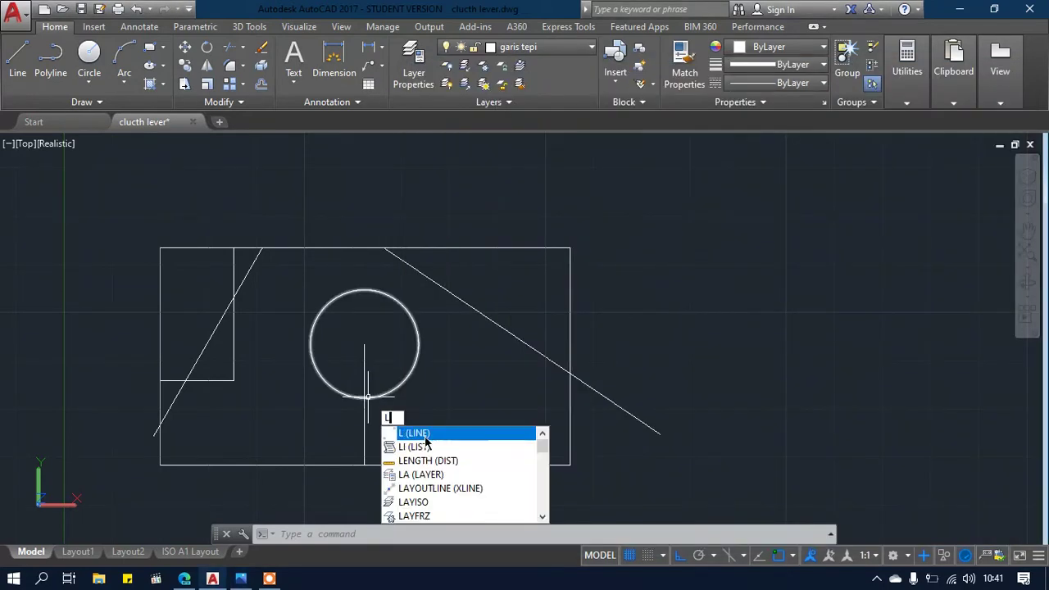
{"action": "key", "text": "Return"}
{"action": "left_click", "coordinate": [364, 346]}
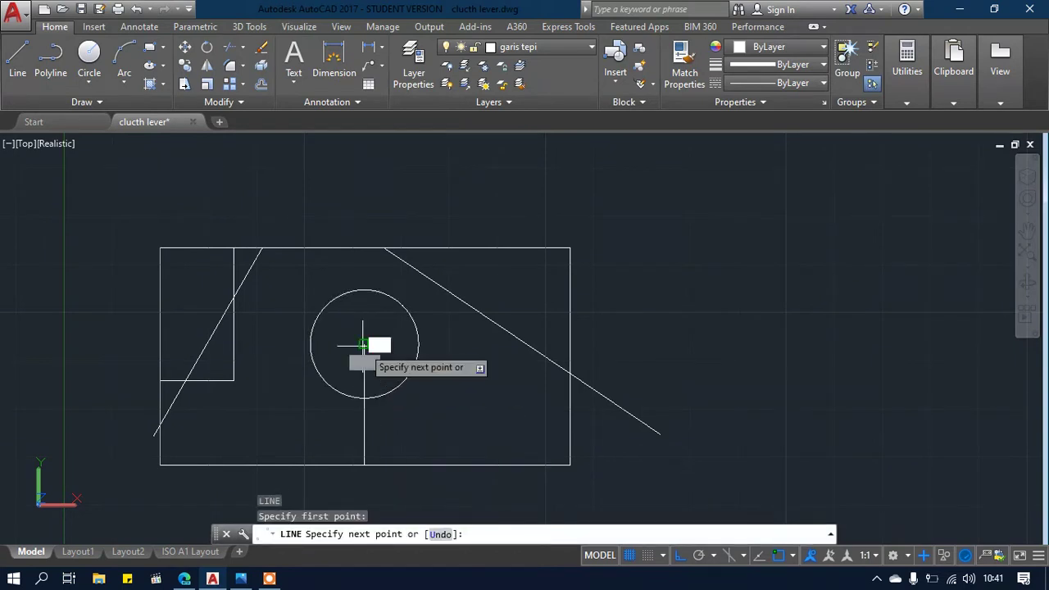
{"action": "type", "text": "1"}
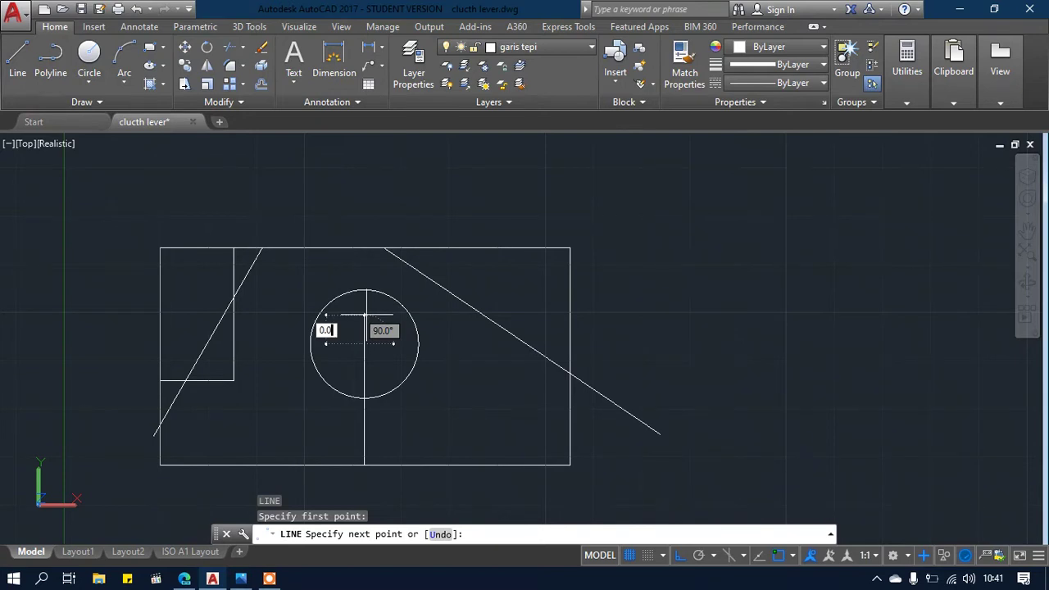
{"action": "type", "text": "0.06"}
{"action": "key", "text": "Return"}
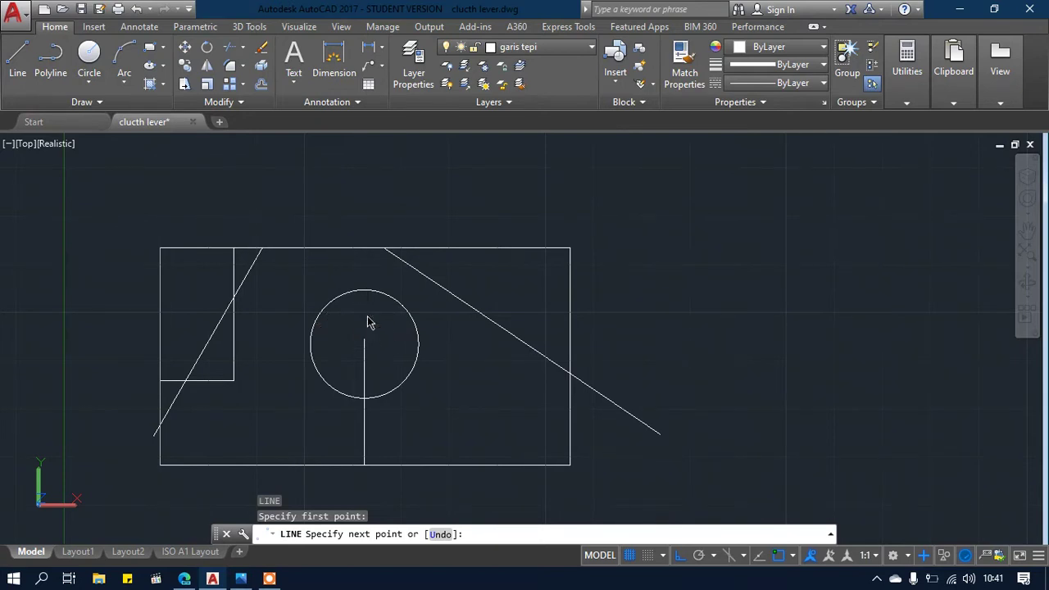
{"action": "scroll", "coordinate": [344, 334], "scroll_direction": "up", "scroll_amount": 3}
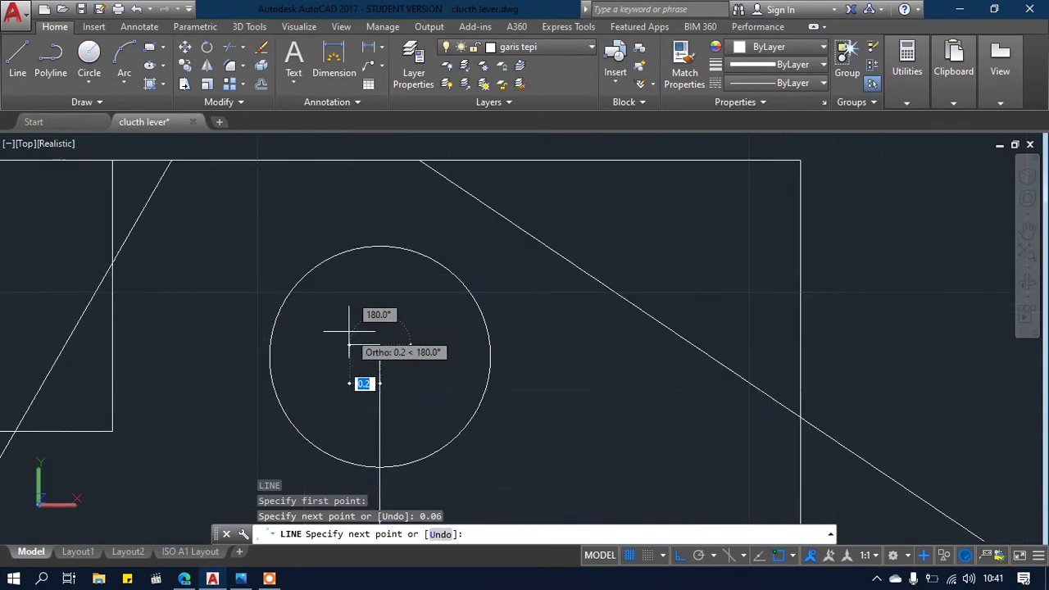
Continue the saw slot outline leftward beyond the rectangle's left edge, 0.12 down, and back right to the vertical construction line
{"action": "scroll", "coordinate": [344, 342], "scroll_direction": "up", "scroll_amount": 2}
{"action": "scroll", "coordinate": [347, 331], "scroll_direction": "down", "scroll_amount": 4}
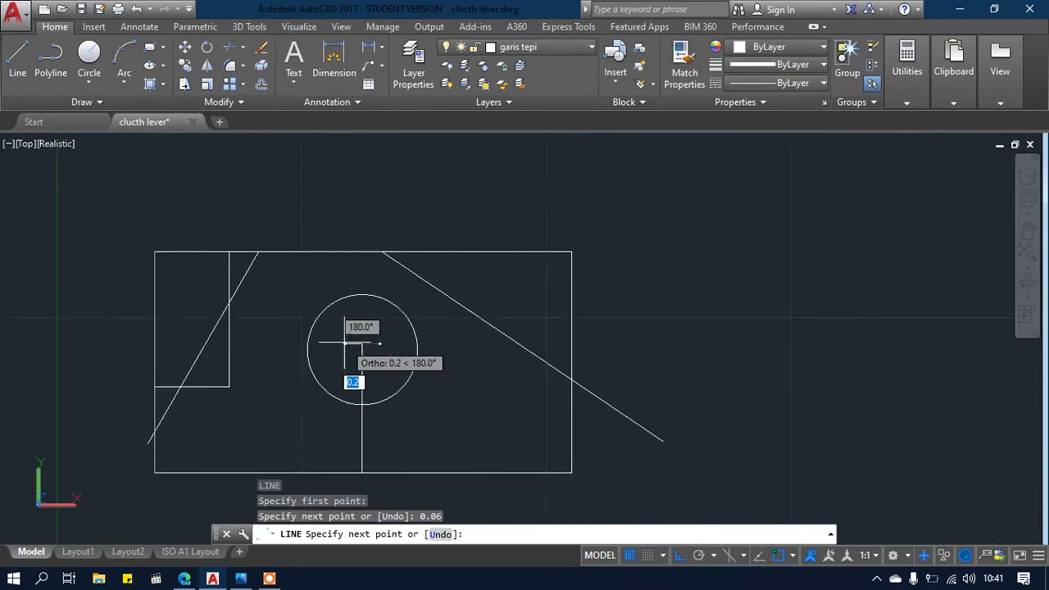
{"action": "left_click", "coordinate": [128, 345]}
{"action": "type", "text": "0.12"}
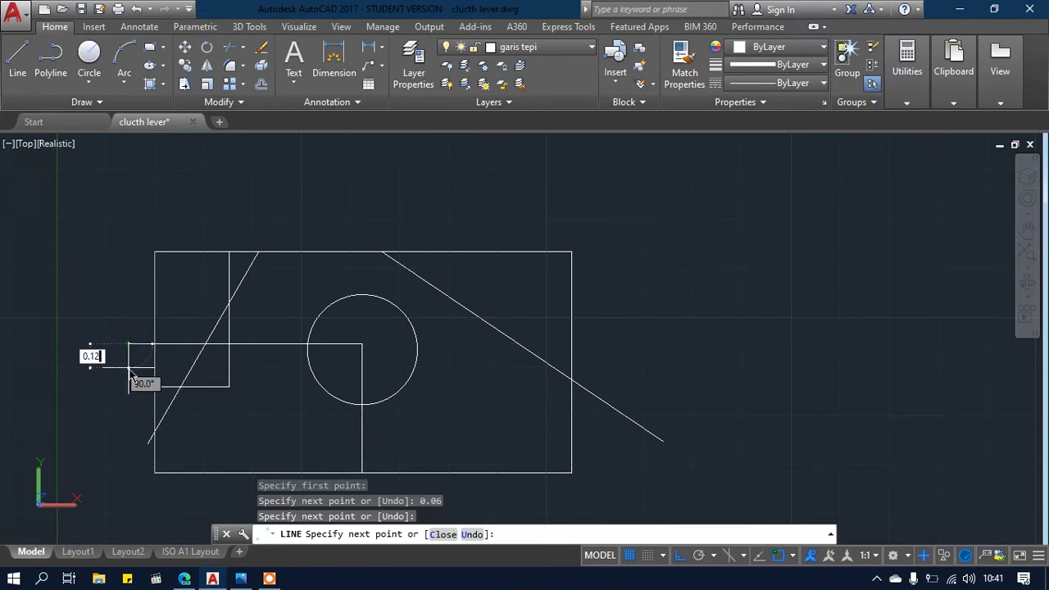
{"action": "key", "text": "Return"}
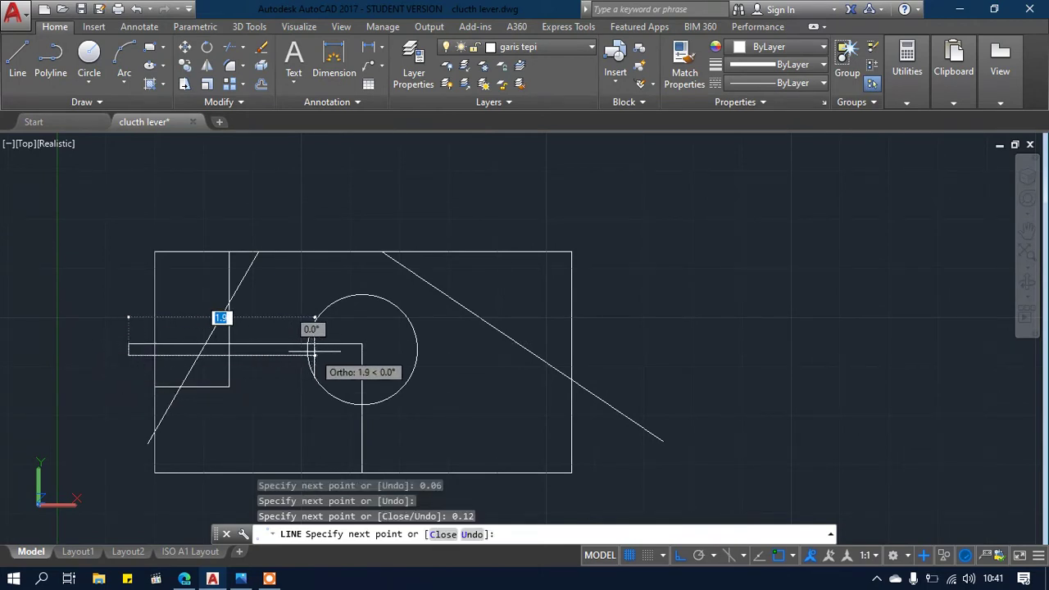
{"action": "left_click", "coordinate": [361, 354]}
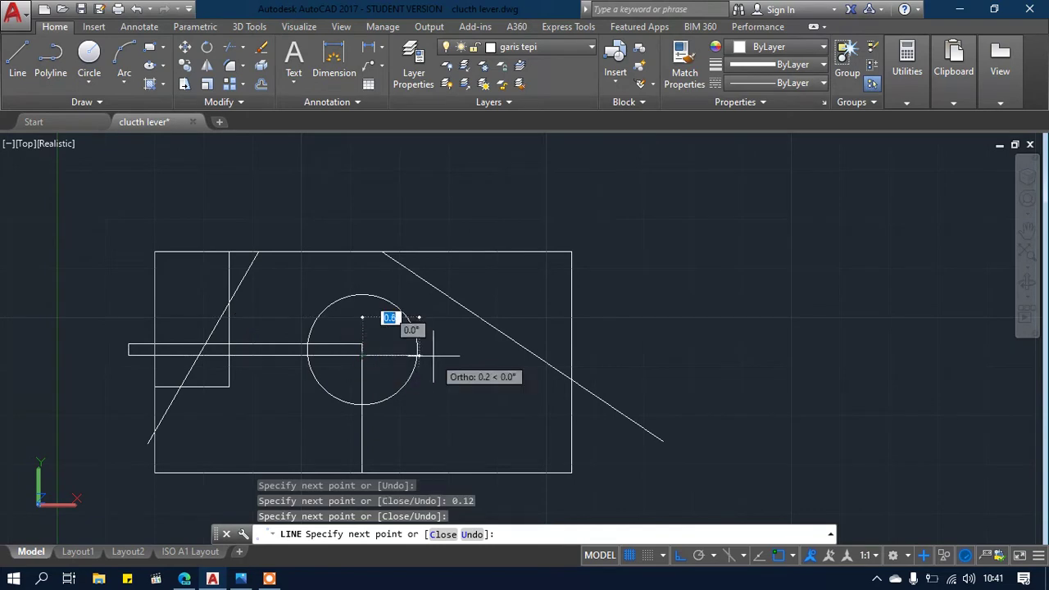
{"action": "key", "text": "Escape"}
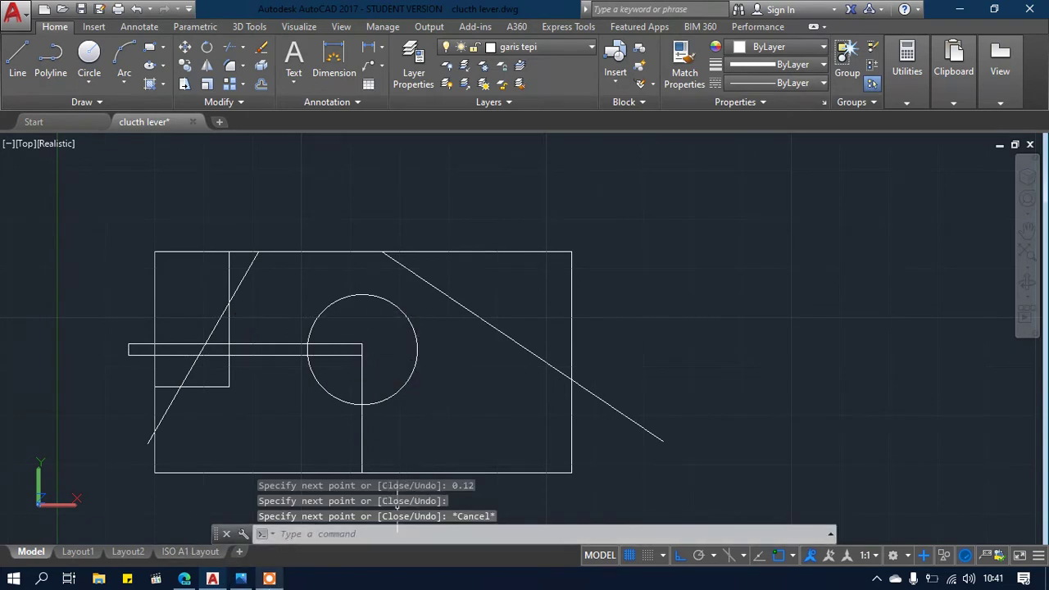
Check the reference drawing for the small hole's position and draw a line from the vertical construction line's lower end 1.56 rightward and 0.44 up
{"action": "left_click", "coordinate": [240, 579]}
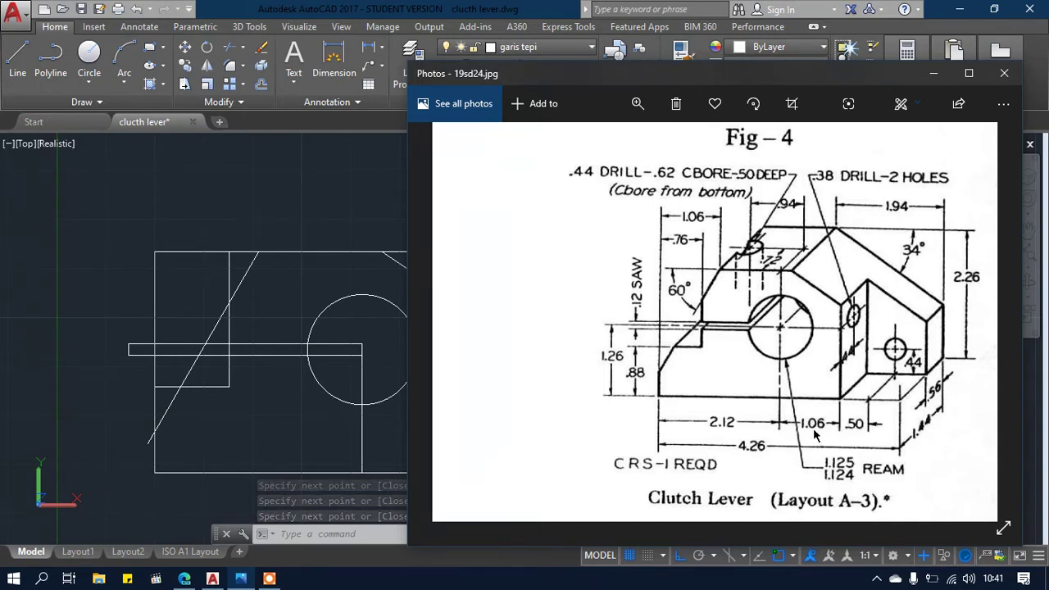
{"action": "left_click", "coordinate": [382, 219]}
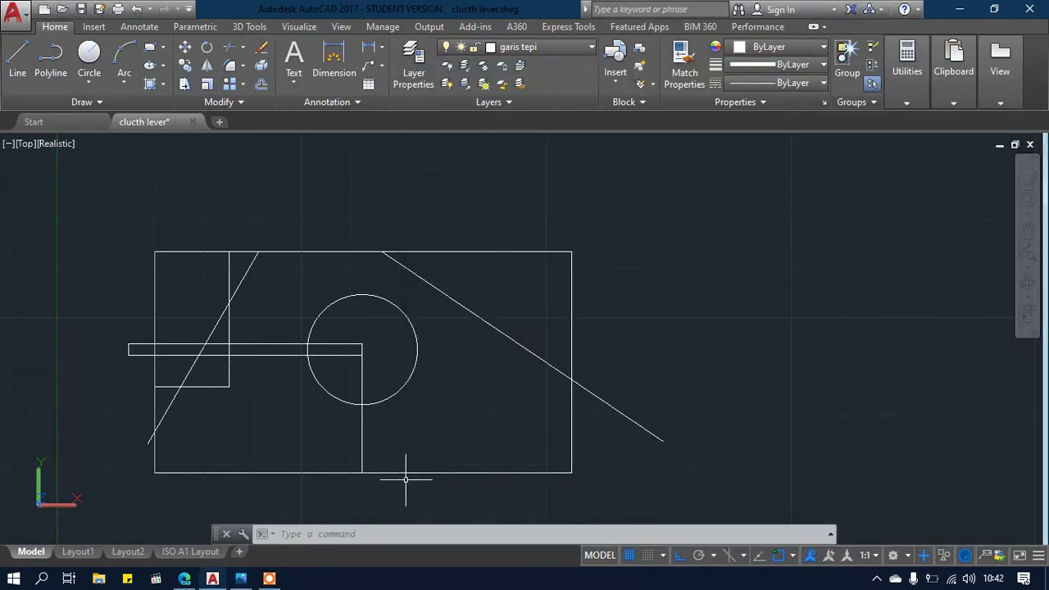
{"action": "type", "text": "l"}
{"action": "key", "text": "Return"}
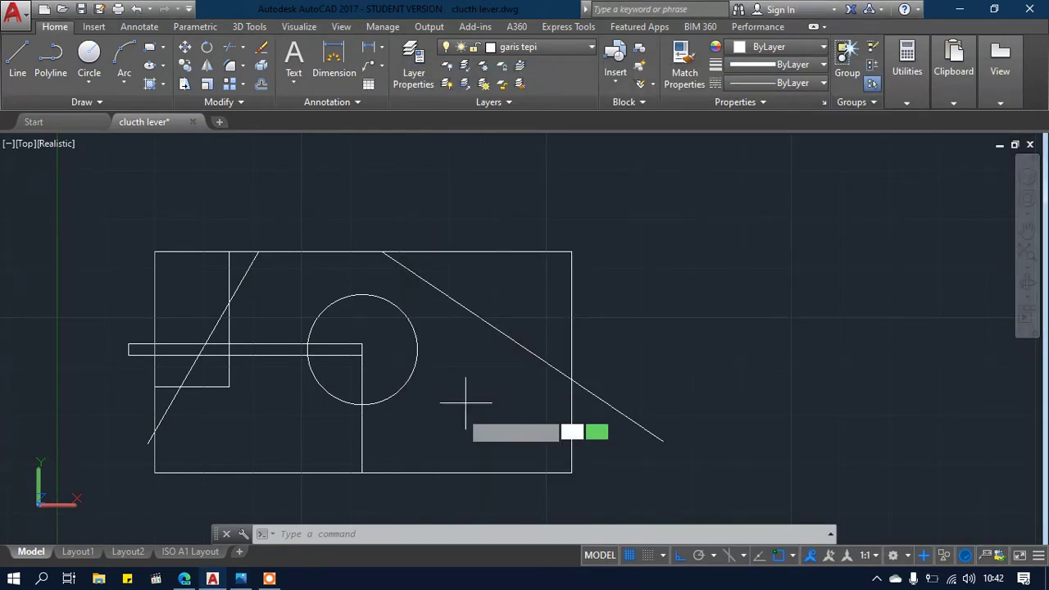
{"action": "left_click", "coordinate": [363, 472]}
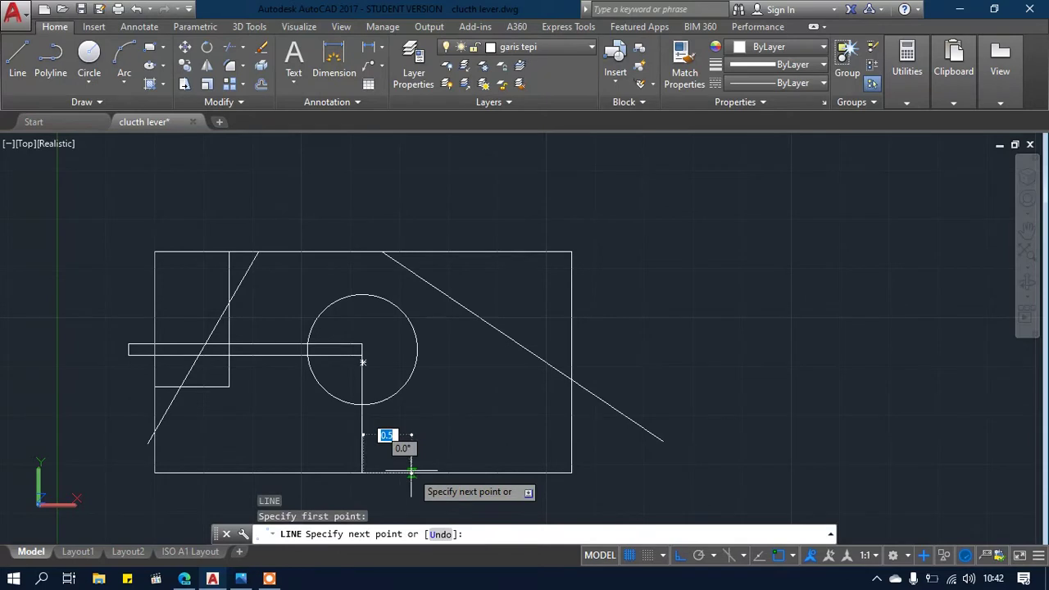
{"action": "type", "text": "1.5"}
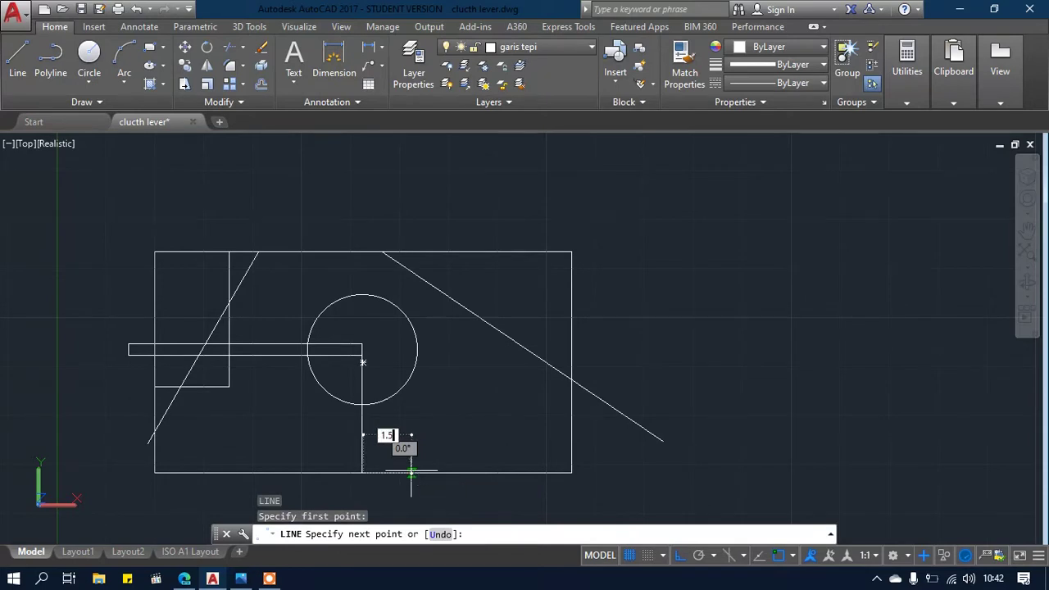
{"action": "type", "text": "6"}
{"action": "key", "text": "Return"}
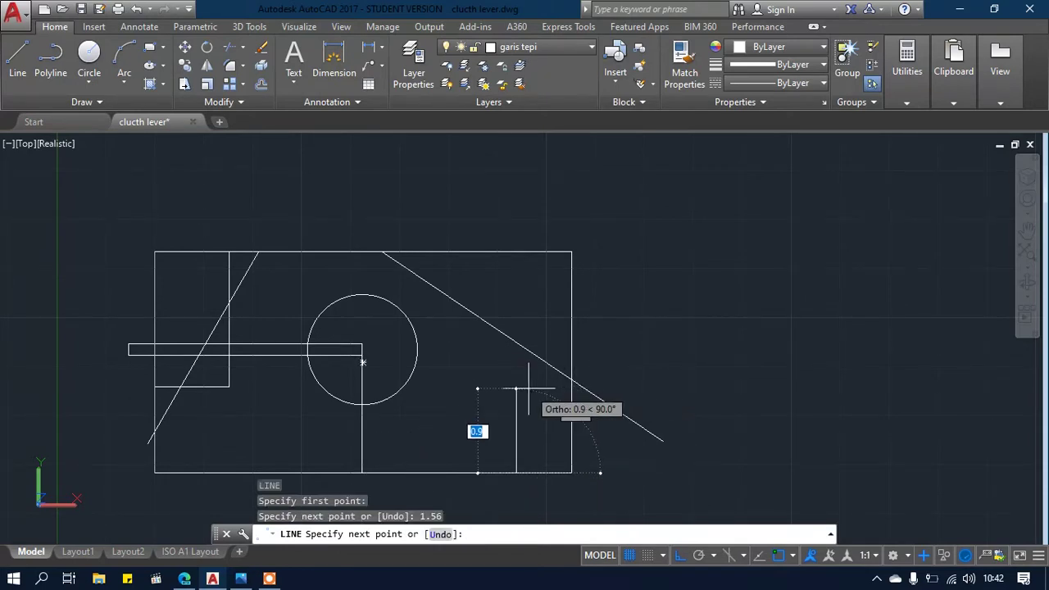
{"action": "type", "text": "0.44"}
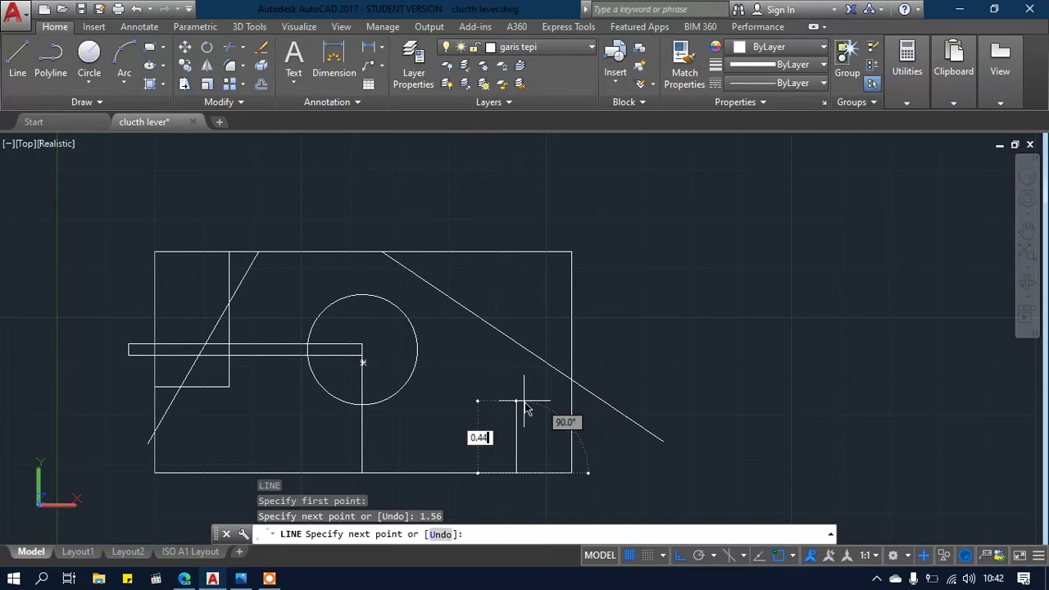
{"action": "key", "text": "Return"}
{"action": "key", "text": "Escape"}
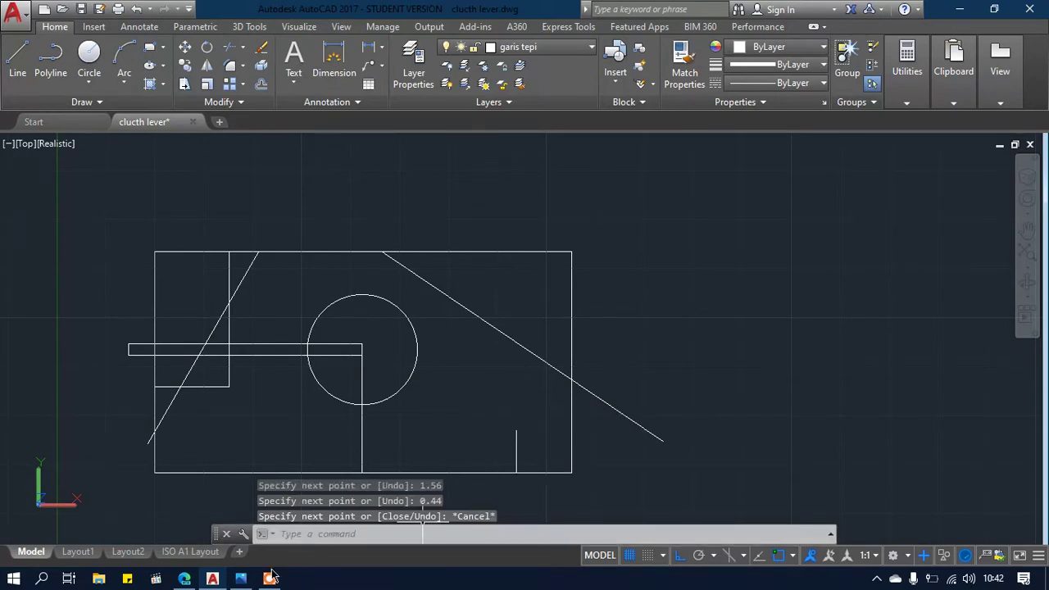
Check the reference drawing for the drilled hole and draw a circle of diameter 0.38 centered on the short vertical line's upper end
{"action": "left_click", "coordinate": [245, 580]}
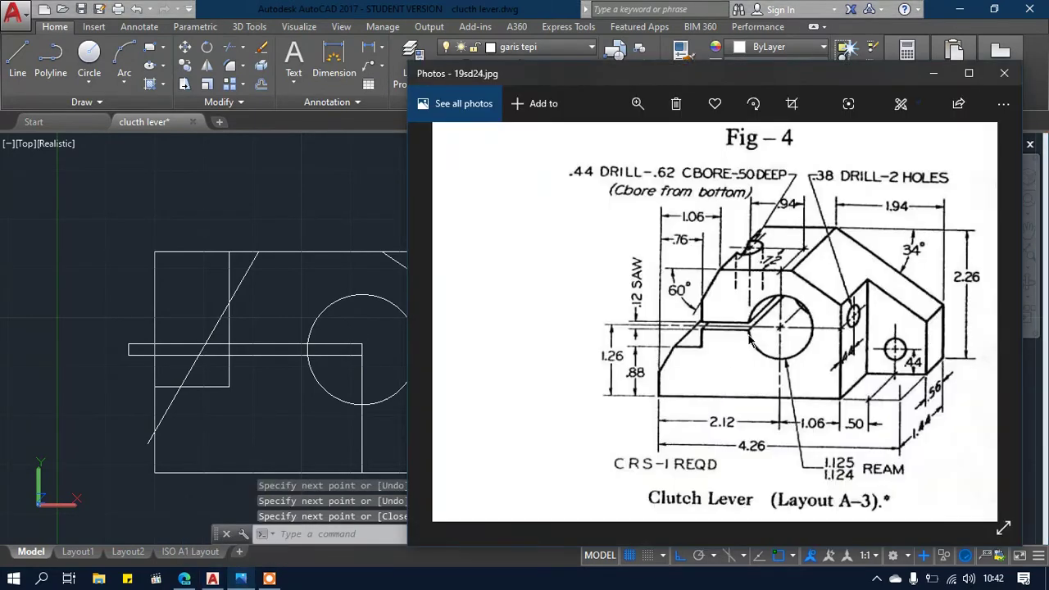
{"action": "left_click", "coordinate": [547, 8]}
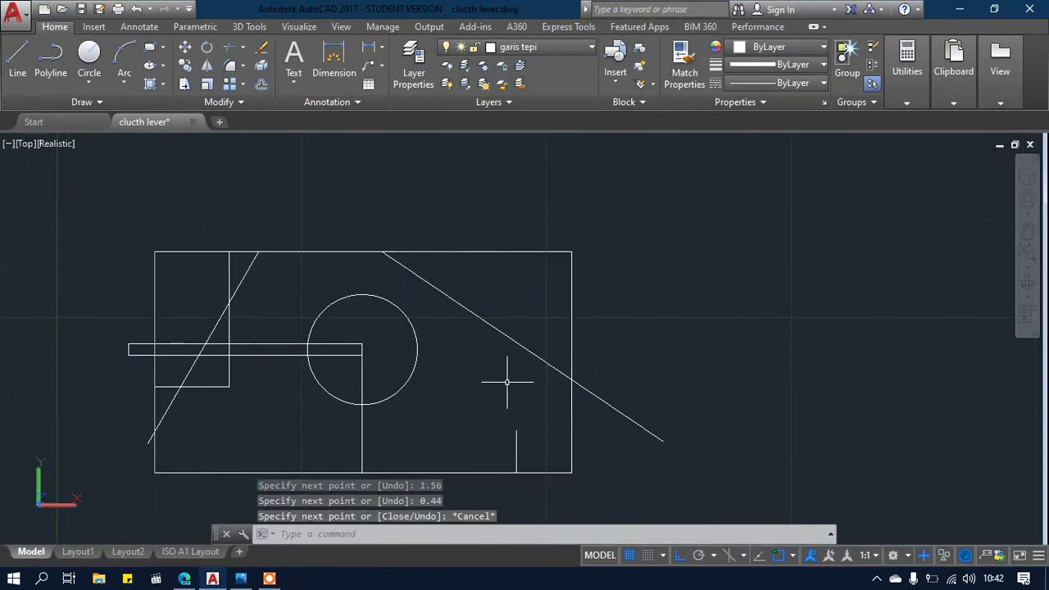
{"action": "type", "text": "c"}
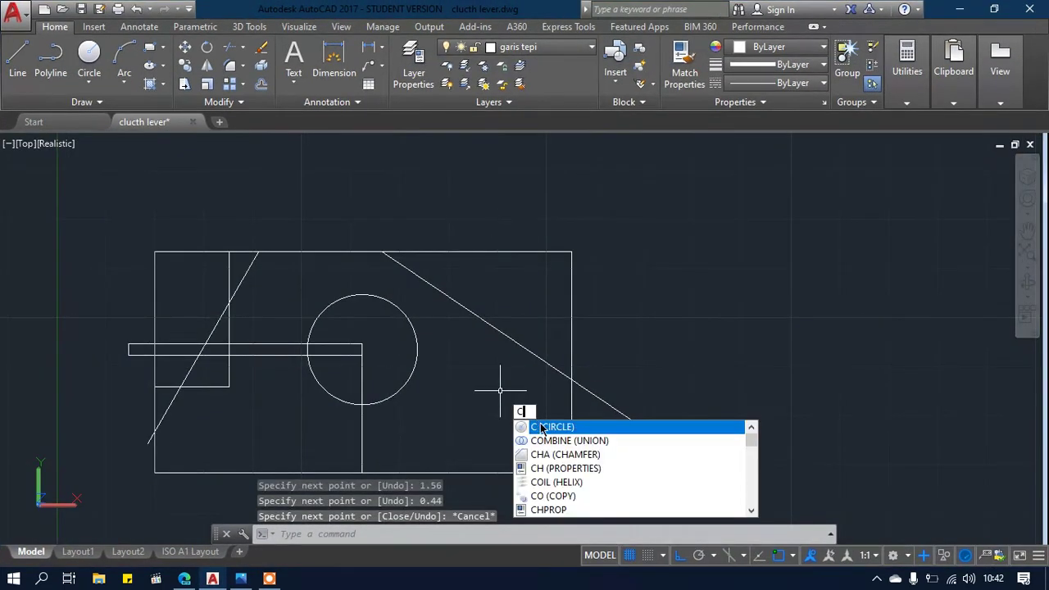
{"action": "key", "text": "BackSpace"}
{"action": "type", "text": "c"}
{"action": "key", "text": "Return"}
{"action": "left_click", "coordinate": [516, 429]}
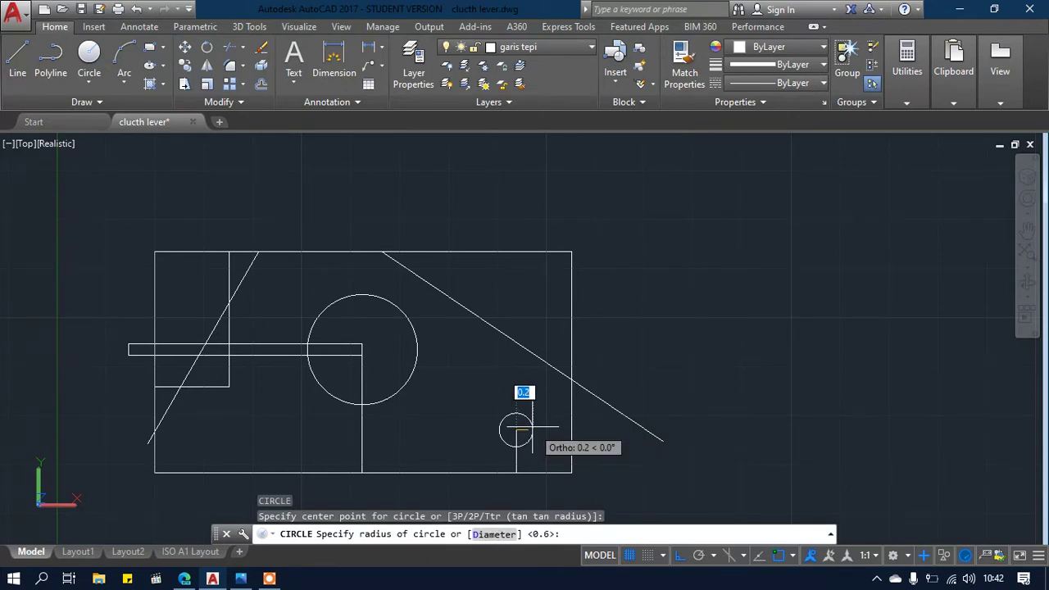
{"action": "type", "text": "d"}
{"action": "key", "text": "Return"}
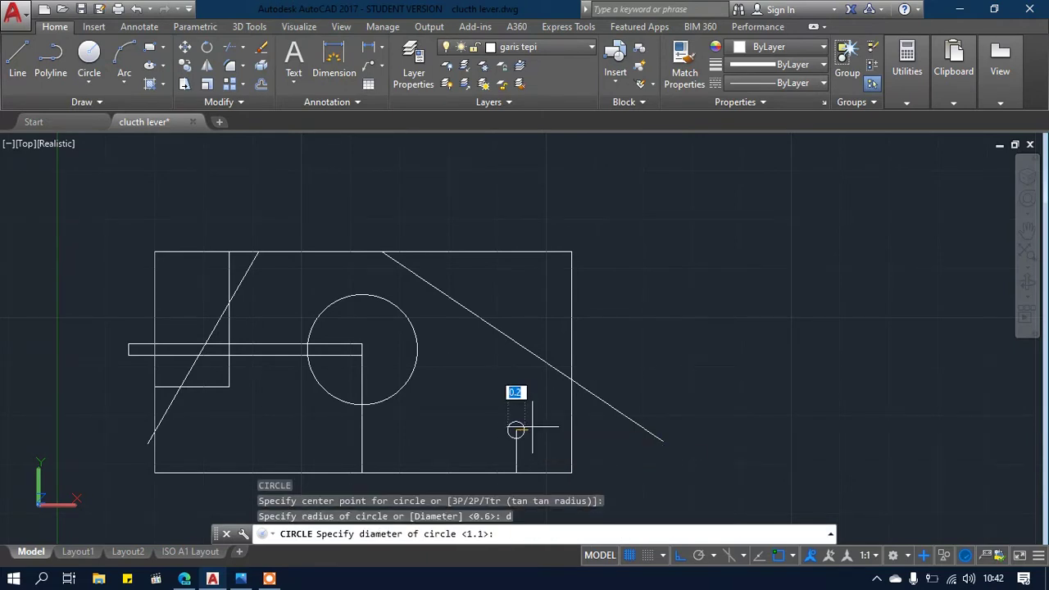
{"action": "type", "text": "0"}
{"action": "key", "text": "Return"}
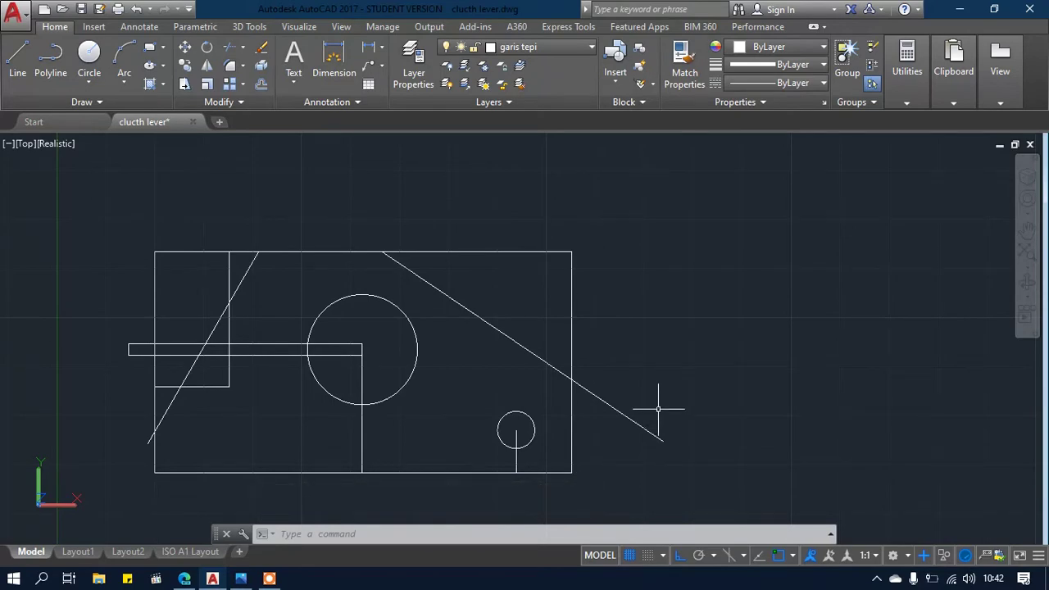
Trim the top edge and notch's vertical line outside the 60° slope, and the slope's segment between the notch's vertical line and the slot
{"action": "left_click", "coordinate": [241, 579]}
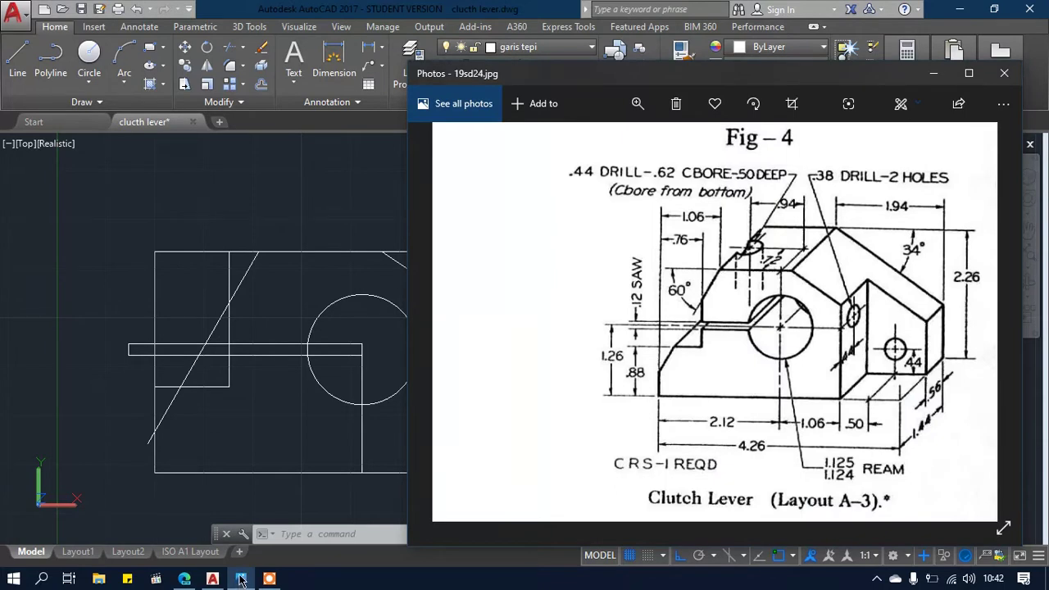
{"action": "left_click", "coordinate": [270, 209]}
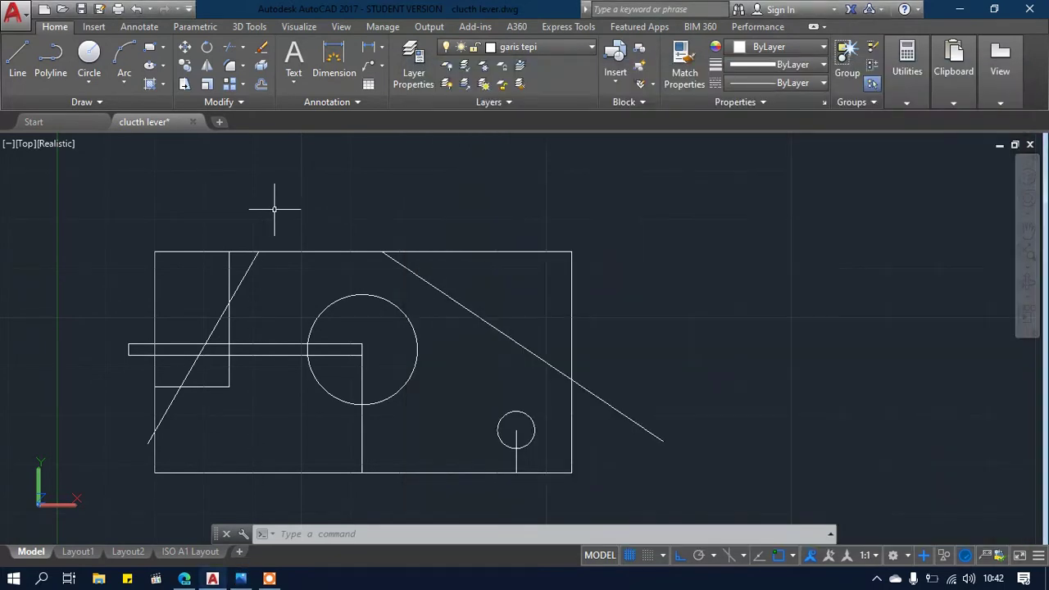
{"action": "type", "text": "ts or"}
{"action": "key", "text": "Return"}
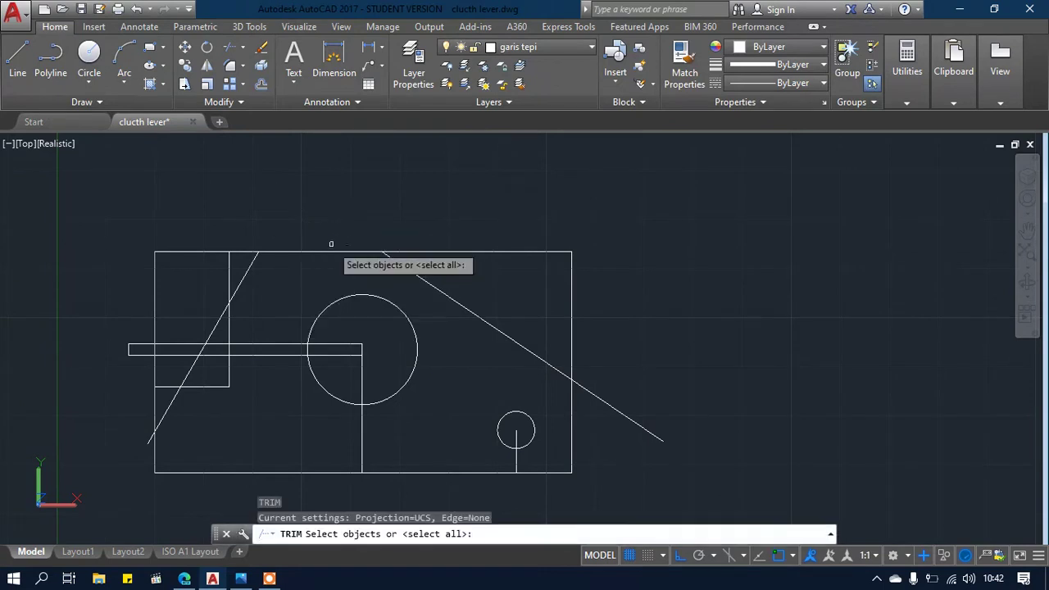
{"action": "key", "text": "Return"}
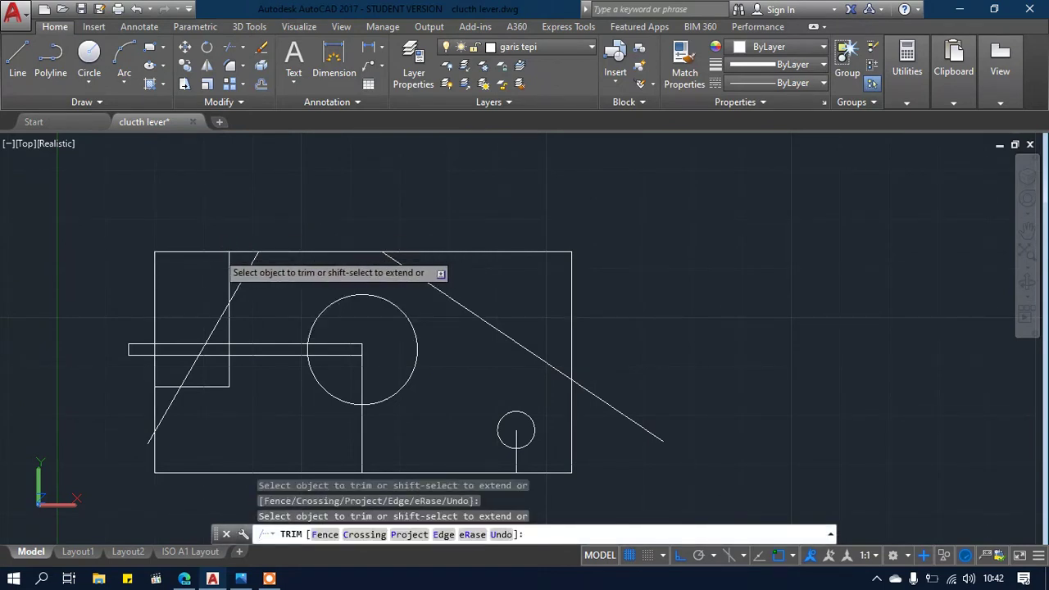
{"action": "left_click", "coordinate": [239, 252]}
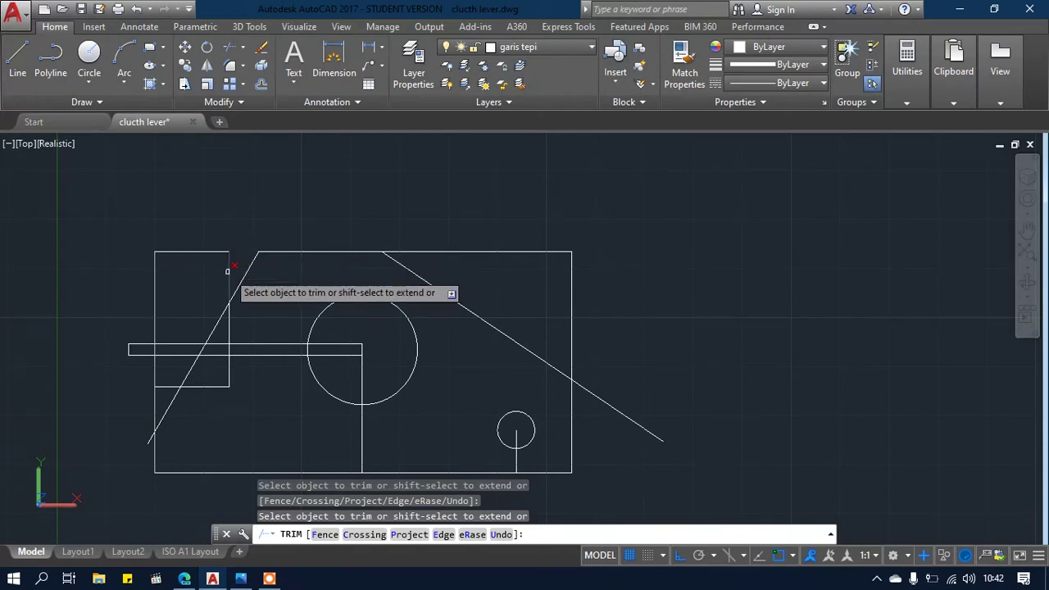
{"action": "left_click", "coordinate": [229, 272]}
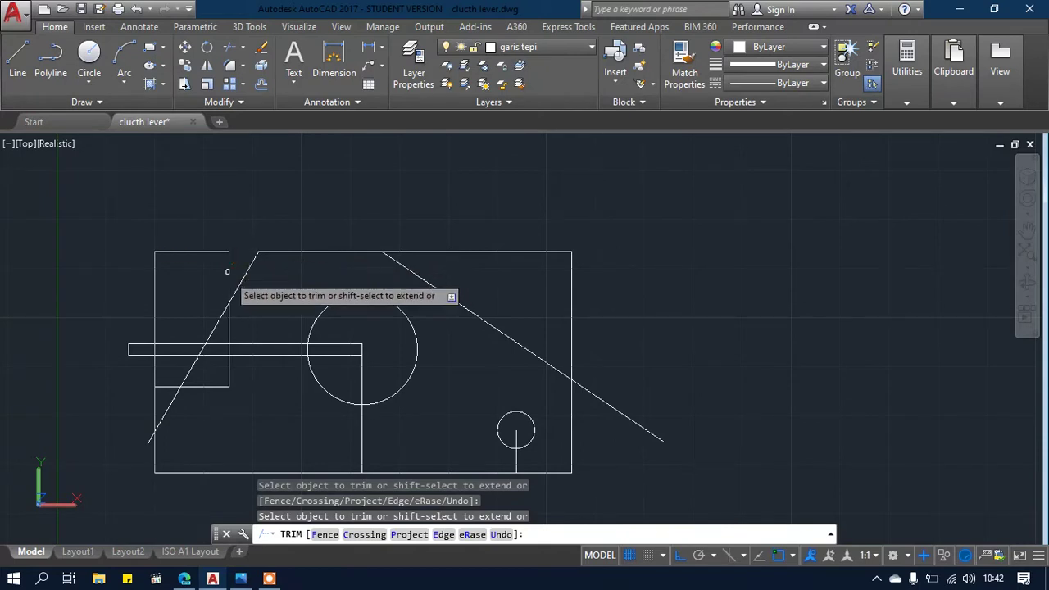
{"action": "left_click", "coordinate": [218, 322]}
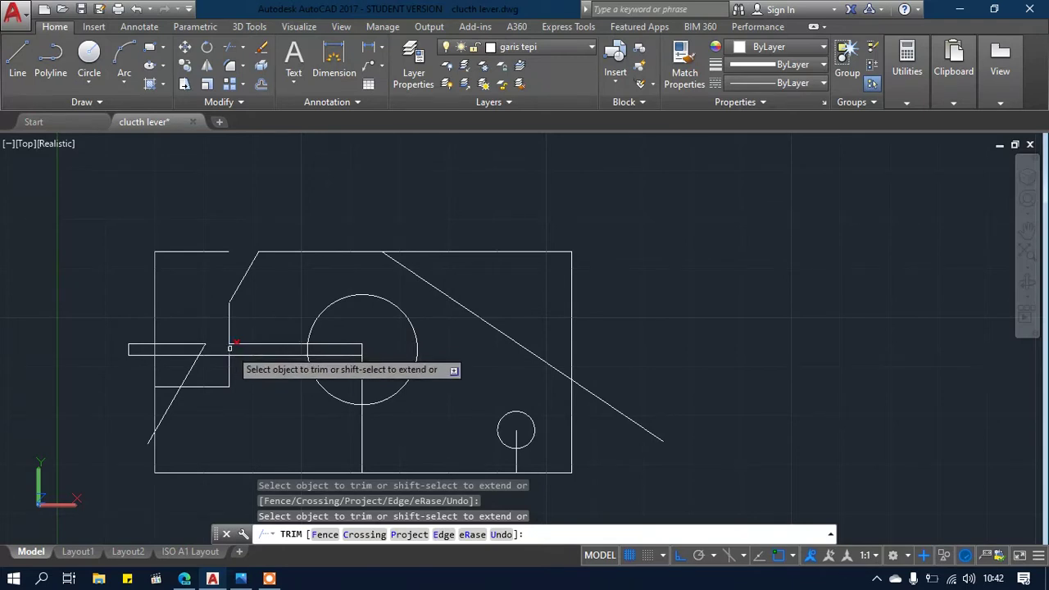
Trim the saw slot's two lines inside the reamed hole and the lower slot line's segment across the notch
{"action": "left_click", "coordinate": [330, 344]}
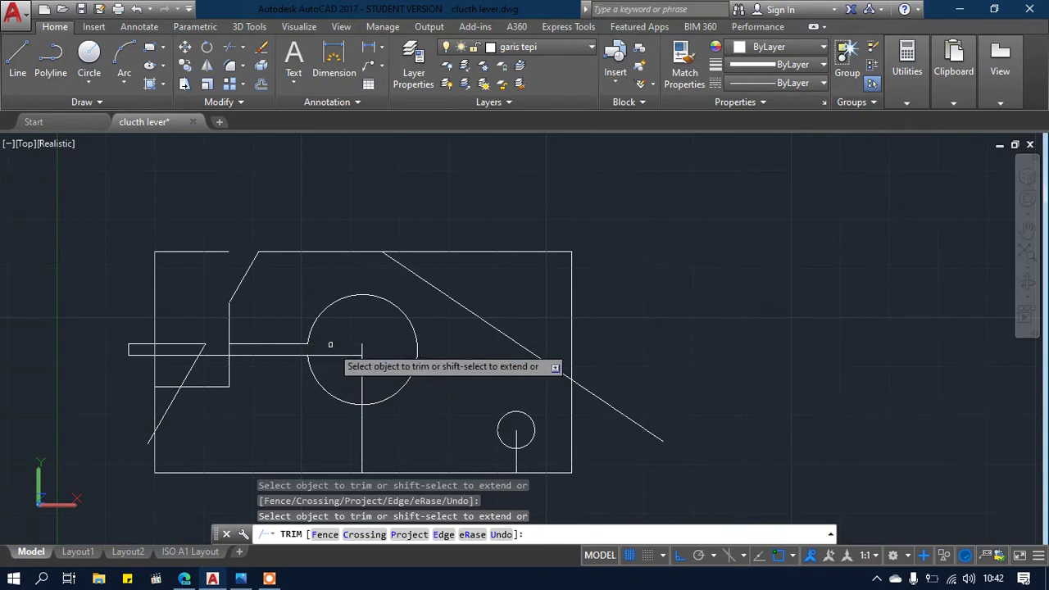
{"action": "left_click", "coordinate": [332, 354]}
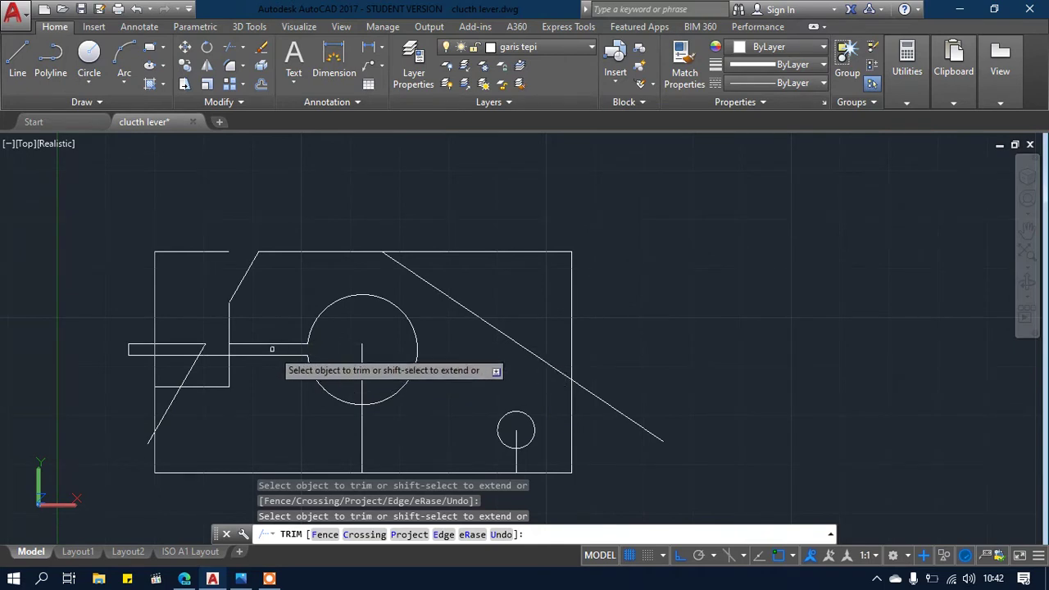
{"action": "left_click", "coordinate": [217, 354]}
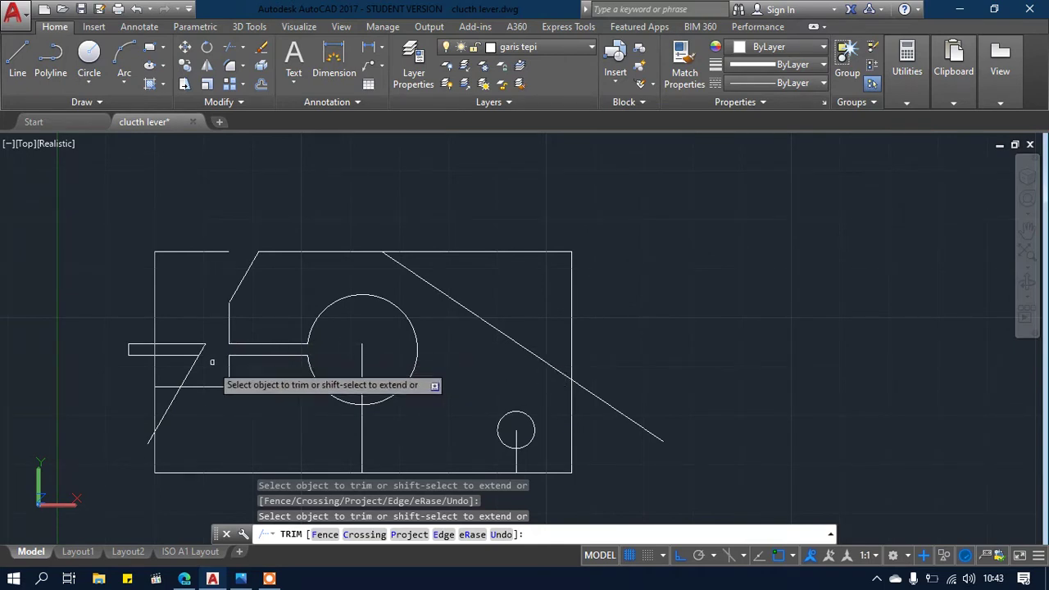
Trim the notch's bottom line and the left edge outside the slope, and the slope's segment between the slot and the notch's bottom line
{"action": "left_click", "coordinate": [168, 386]}
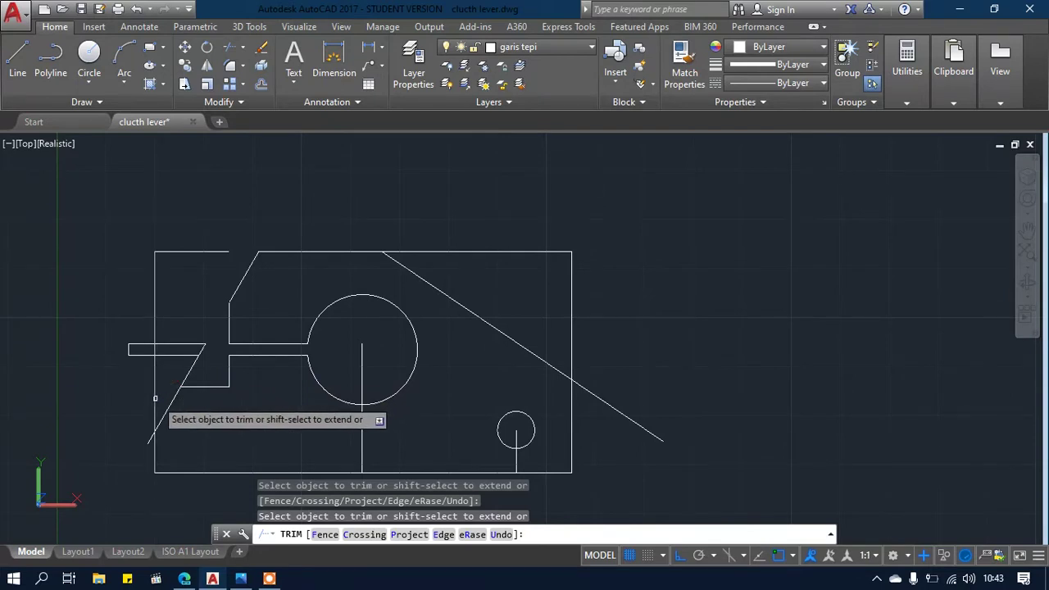
{"action": "left_click", "coordinate": [154, 398]}
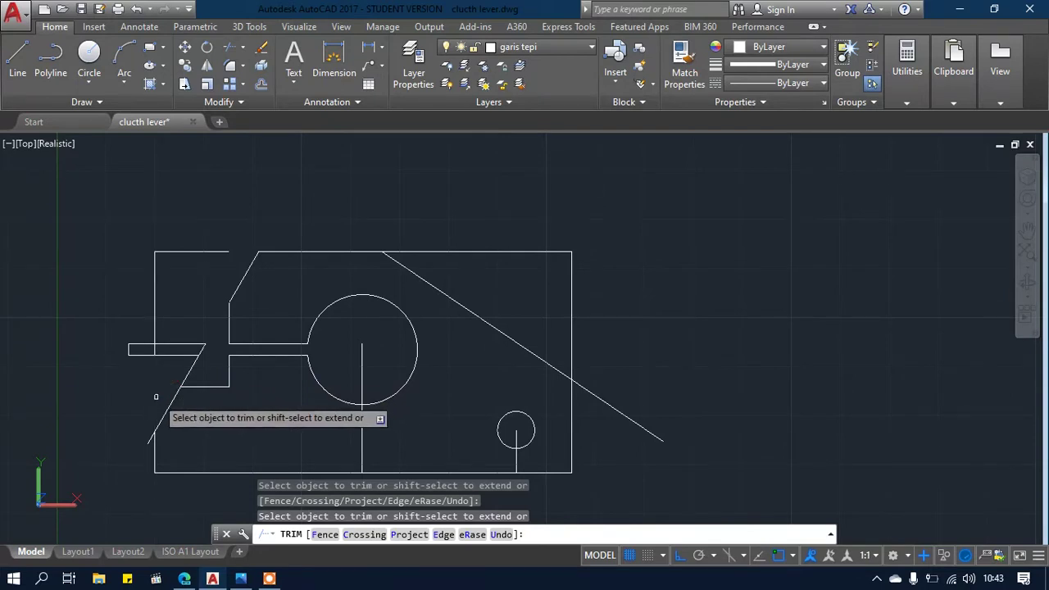
{"action": "left_click", "coordinate": [198, 360]}
{"action": "key", "text": "Escape"}
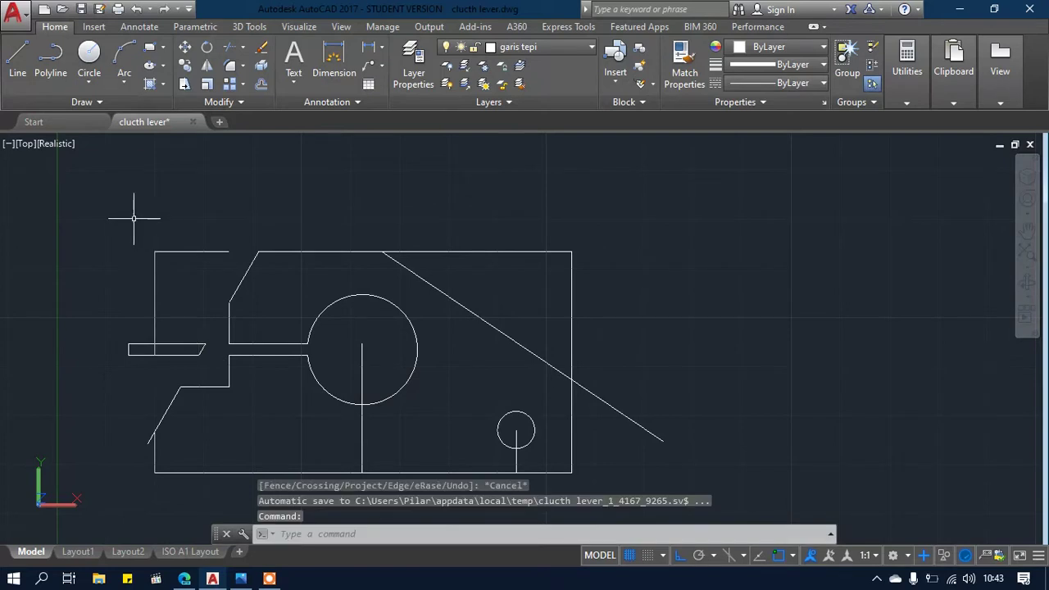
Delete the leftover upper-left corner lines and the detached slot fragment outside the profile
{"action": "mouse_move", "coordinate": [117, 217]}
{"action": "left_mouse_down"}
{"action": "mouse_move", "coordinate": [119, 285]}
{"action": "mouse_move", "coordinate": [146, 373]}
{"action": "mouse_move", "coordinate": [215, 382]}
{"action": "mouse_move", "coordinate": [211, 337]}
{"action": "left_mouse_up"}
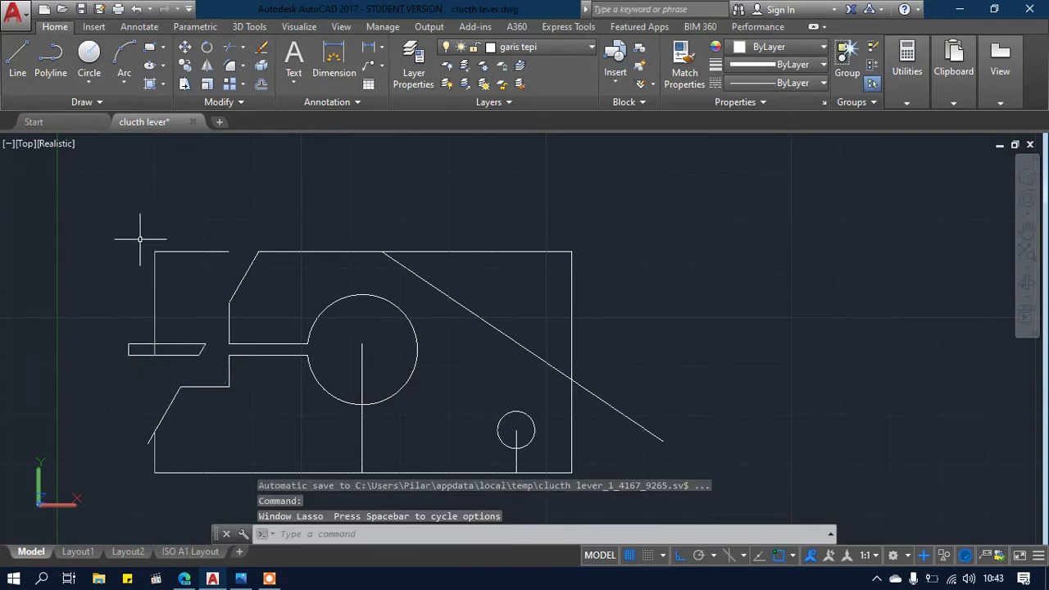
{"action": "left_click", "coordinate": [176, 251]}
{"action": "left_click", "coordinate": [155, 275]}
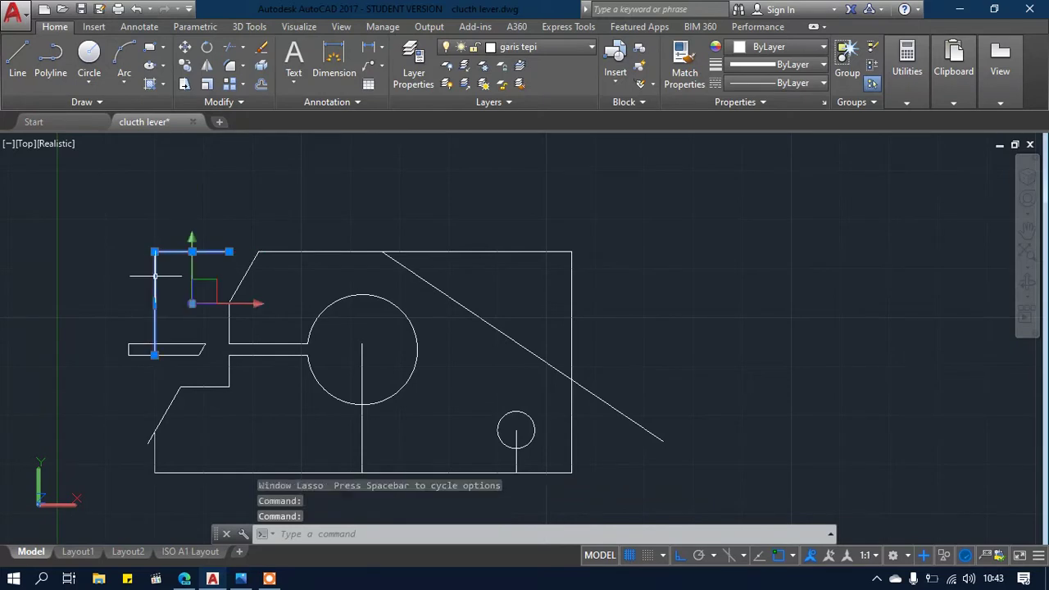
{"action": "mouse_move", "coordinate": [122, 320]}
{"action": "left_mouse_down"}
{"action": "mouse_move", "coordinate": [102, 371]}
{"action": "mouse_move", "coordinate": [108, 393]}
{"action": "mouse_move", "coordinate": [137, 399]}
{"action": "mouse_move", "coordinate": [202, 370]}
{"action": "mouse_move", "coordinate": [211, 336]}
{"action": "left_mouse_up"}
{"action": "key", "text": "Delete"}
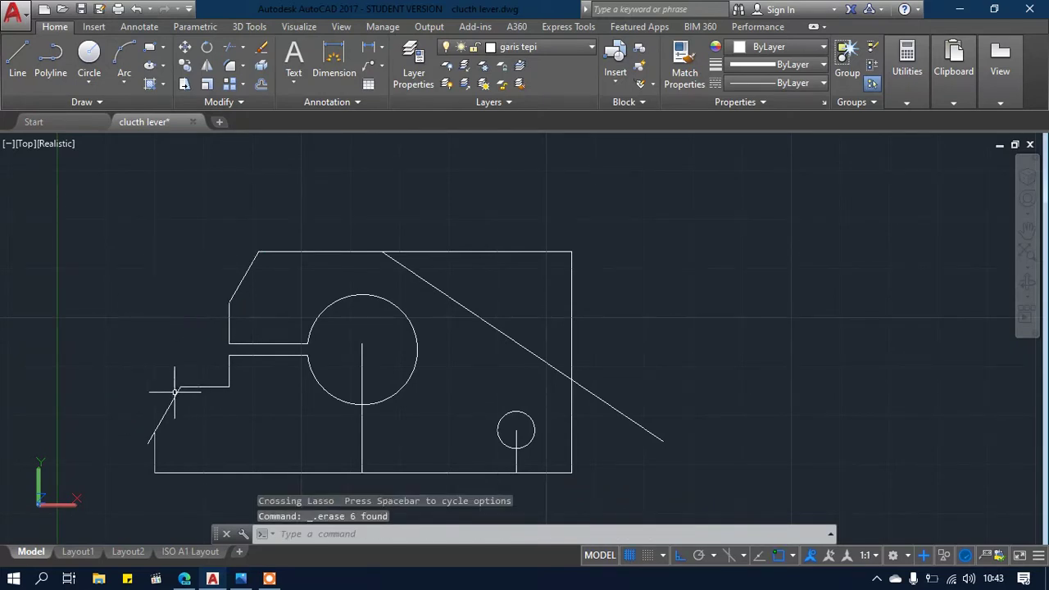
Trim the front slope's overshoot past the lower-left edge, the right edge above the long diagonal, and the diagonal's end beyond the right edge
{"action": "type", "text": "tr"}
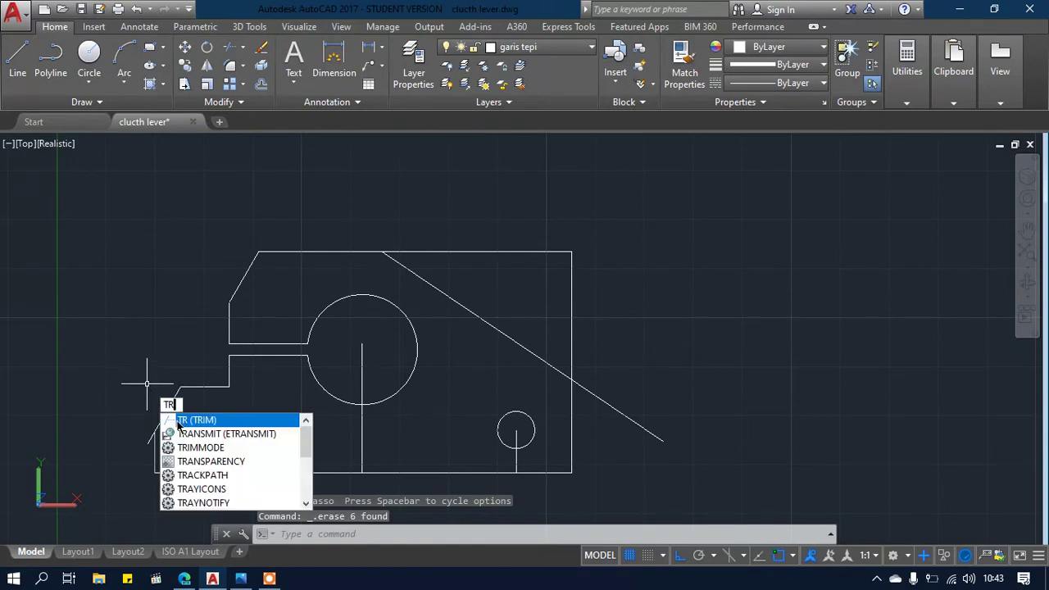
{"action": "key", "text": "Return"}
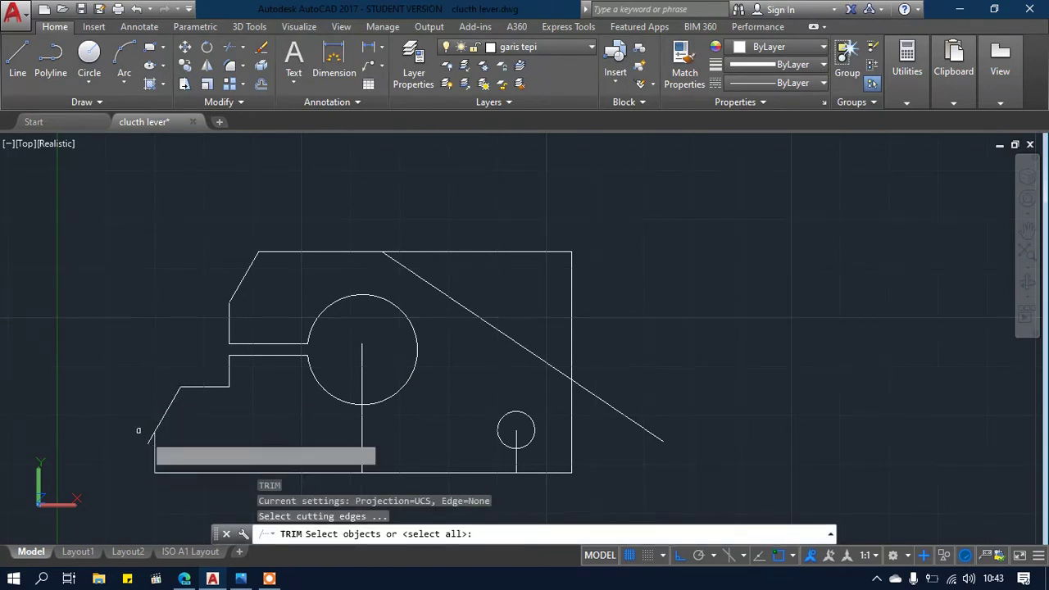
{"action": "key", "text": "Return"}
{"action": "left_click", "coordinate": [148, 439]}
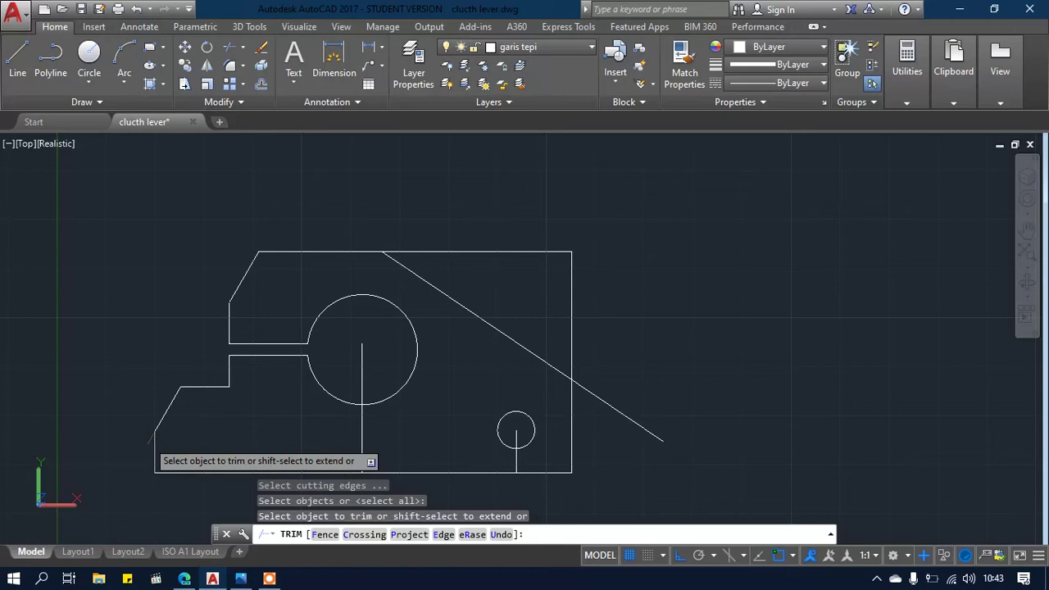
{"action": "left_click", "coordinate": [473, 251]}
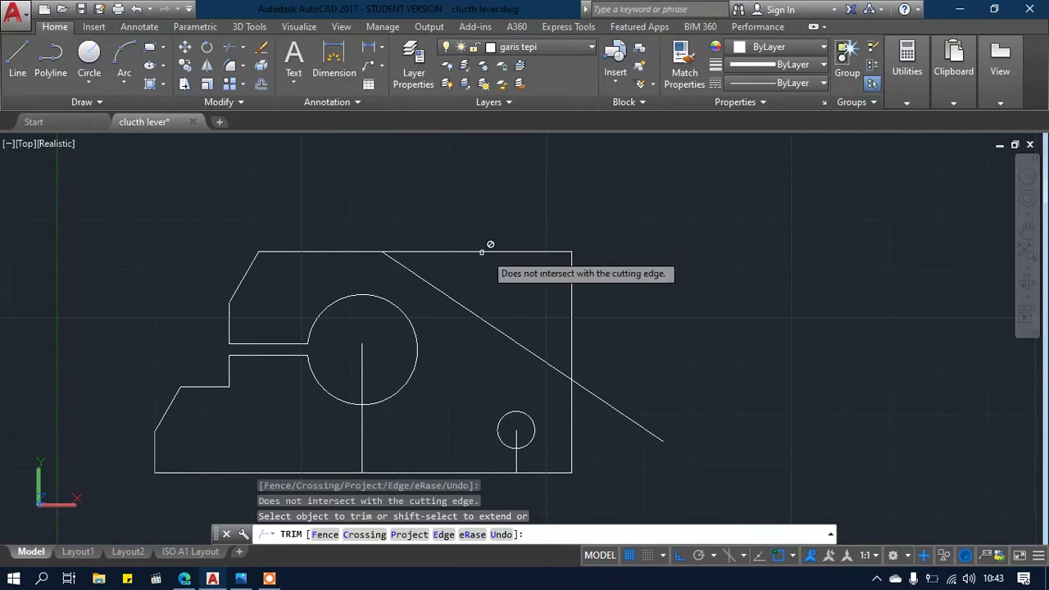
{"action": "left_click", "coordinate": [572, 279]}
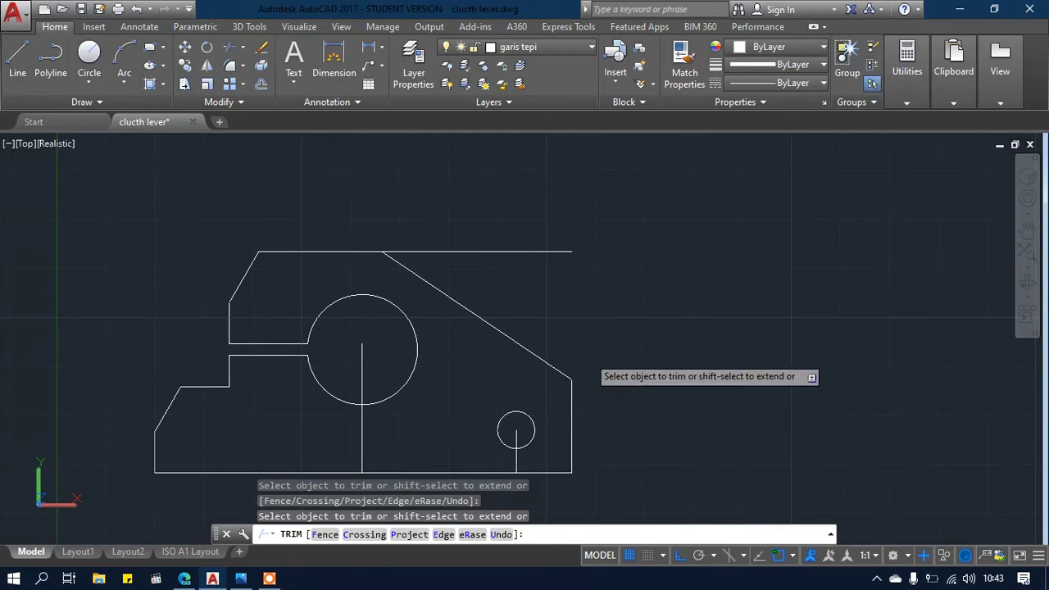
{"action": "key", "text": "Escape"}
Remove the overlapping leftover pieces of the top edge beyond the start of the long diagonal
{"action": "left_click", "coordinate": [543, 251]}
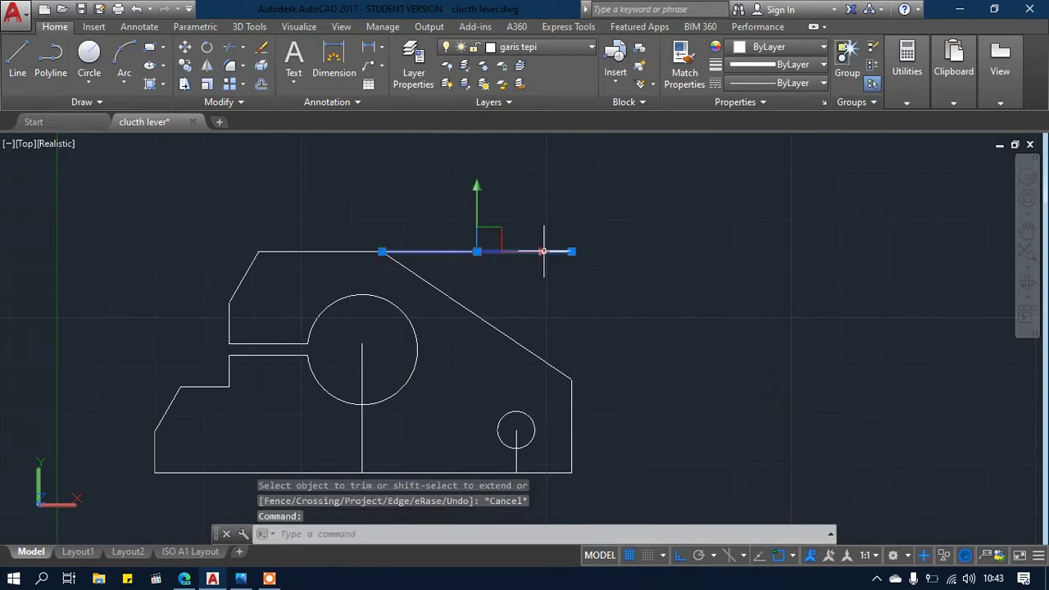
{"action": "key", "text": "Delete"}
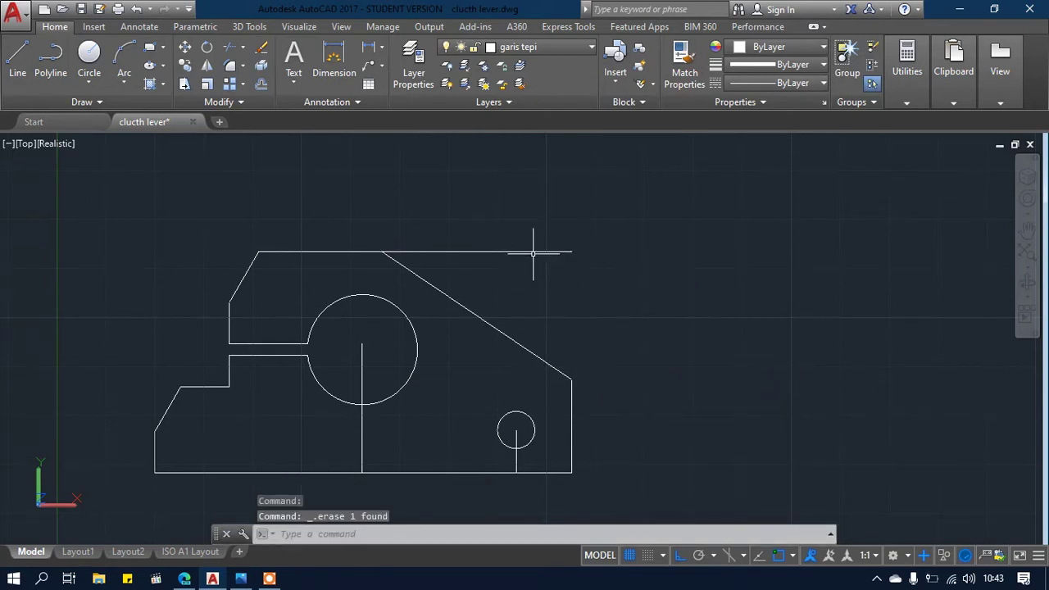
{"action": "right_click", "coordinate": [535, 224]}
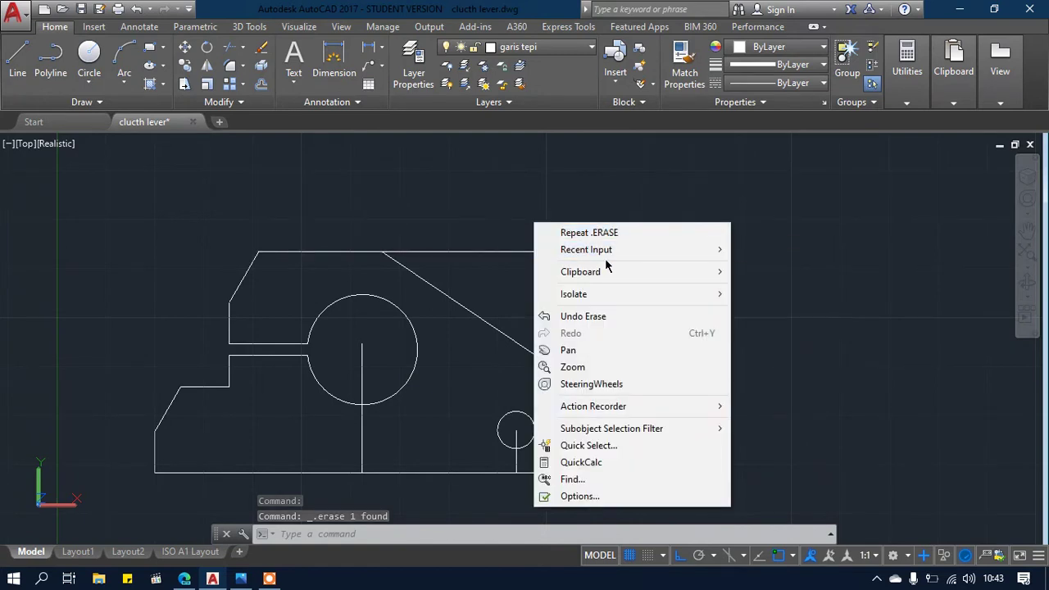
{"action": "mouse_move", "coordinate": [704, 249]}
{"action": "left_click", "coordinate": [766, 264]}
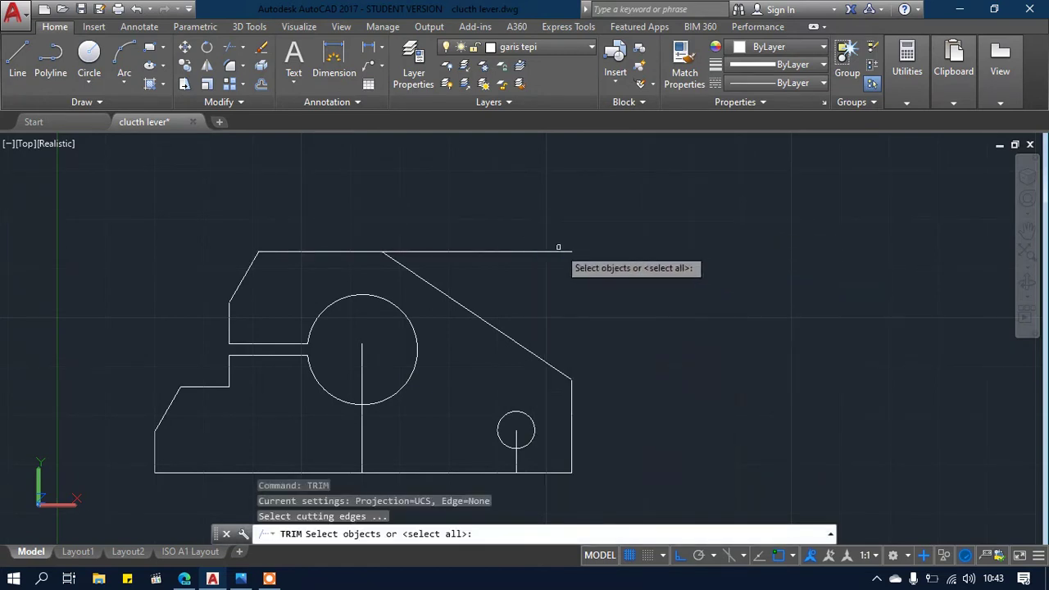
{"action": "key", "text": "Return"}
{"action": "key", "text": "Escape"}
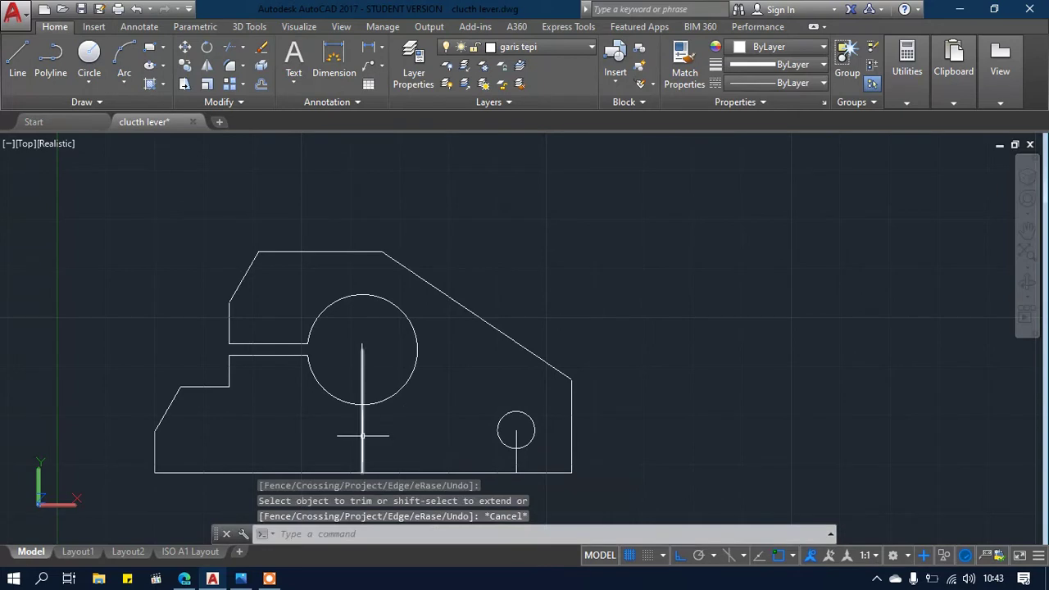
Delete the vertical construction lines at both holes, including the short fragment at the large hole's centre
{"action": "left_click", "coordinate": [362, 435]}
{"action": "key", "text": "Delete"}
{"action": "left_click", "coordinate": [352, 473]}
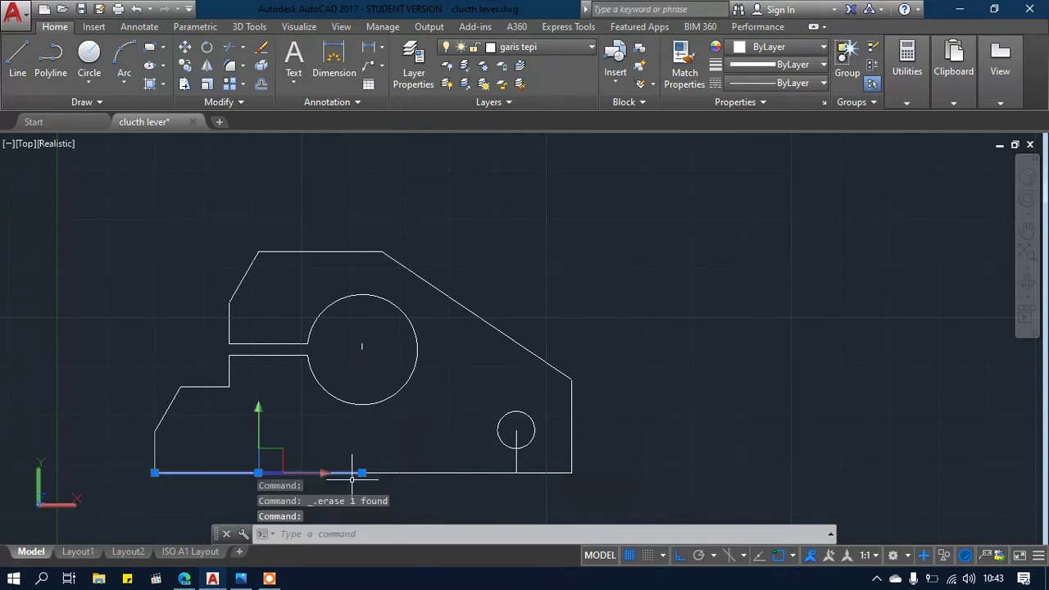
{"action": "key", "text": "Escape"}
{"action": "left_click", "coordinate": [471, 472]}
{"action": "key", "text": "Escape"}
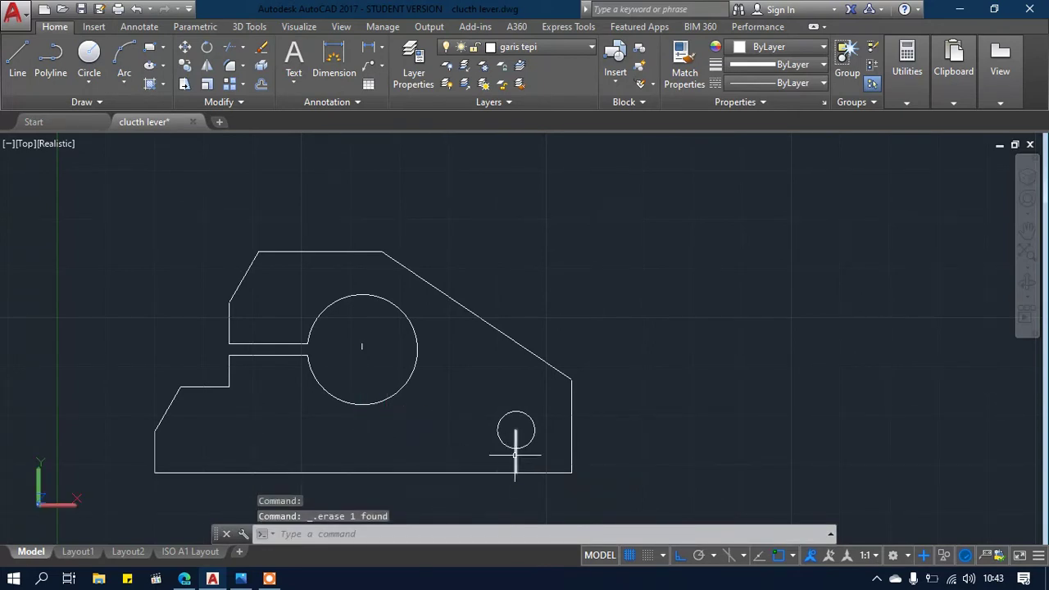
{"action": "left_click", "coordinate": [517, 453]}
{"action": "key", "text": "Escape"}
{"action": "mouse_move", "coordinate": [351, 332]}
{"action": "left_mouse_down"}
{"action": "mouse_move", "coordinate": [363, 346]}
{"action": "mouse_move", "coordinate": [374, 343]}
{"action": "mouse_move", "coordinate": [365, 344]}
{"action": "left_mouse_up"}
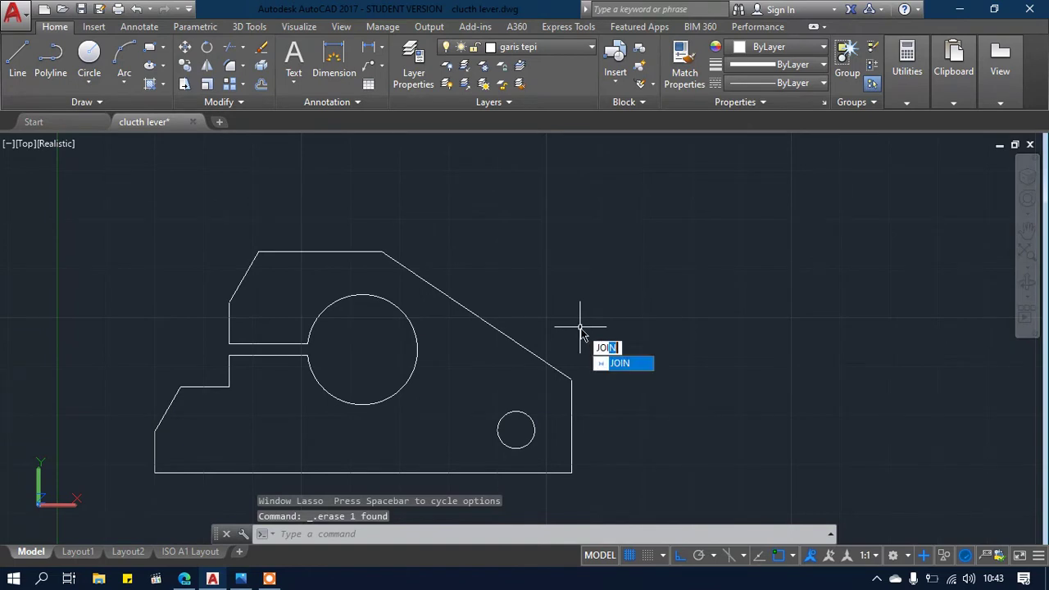
Join the outer edges, saw slot lines and large hole arc of the lever into one polyline
{"action": "key", "text": "Return"}
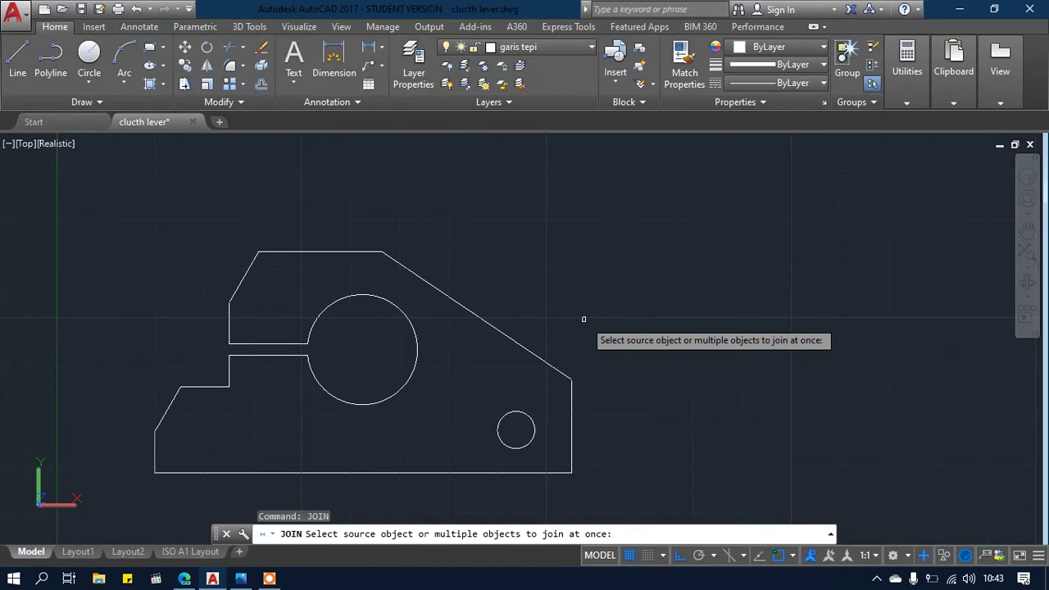
{"action": "left_click", "coordinate": [245, 273]}
{"action": "left_click", "coordinate": [278, 251]}
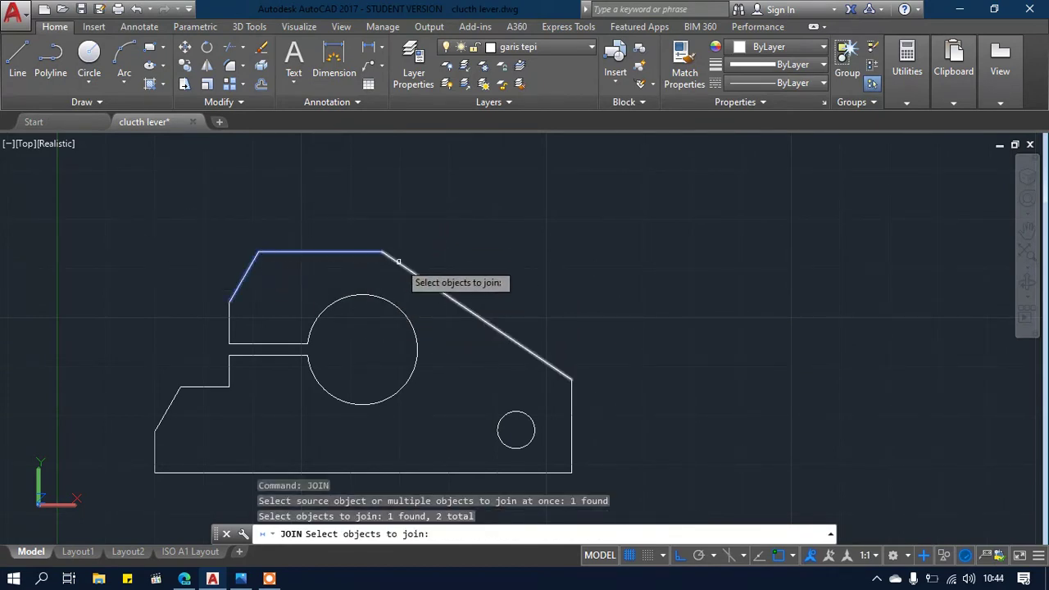
{"action": "left_click", "coordinate": [398, 262]}
{"action": "left_click", "coordinate": [314, 323]}
{"action": "left_click", "coordinate": [279, 342]}
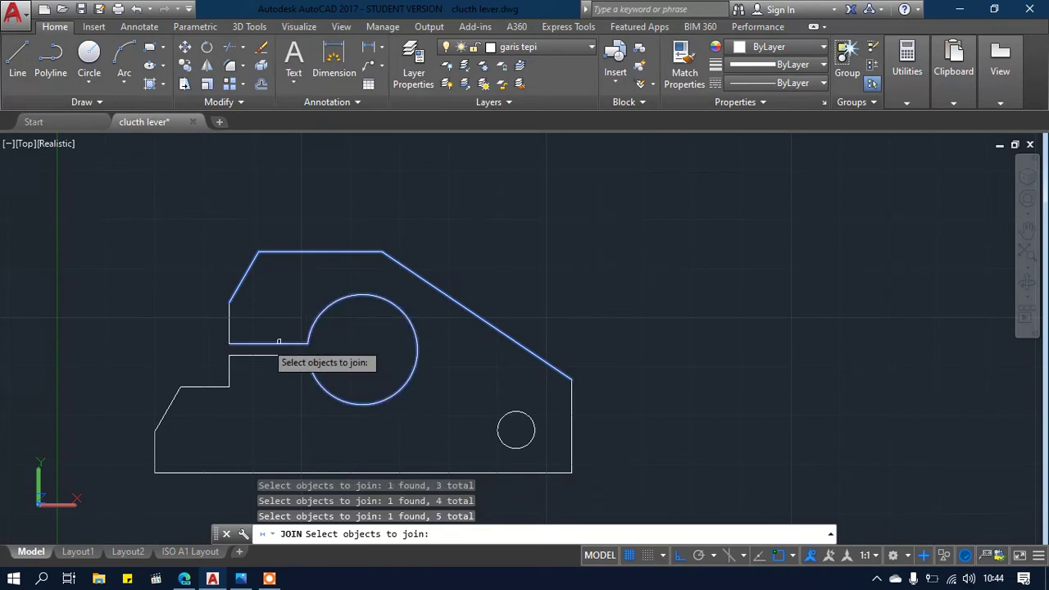
{"action": "left_click", "coordinate": [230, 350]}
{"action": "left_click", "coordinate": [239, 357]}
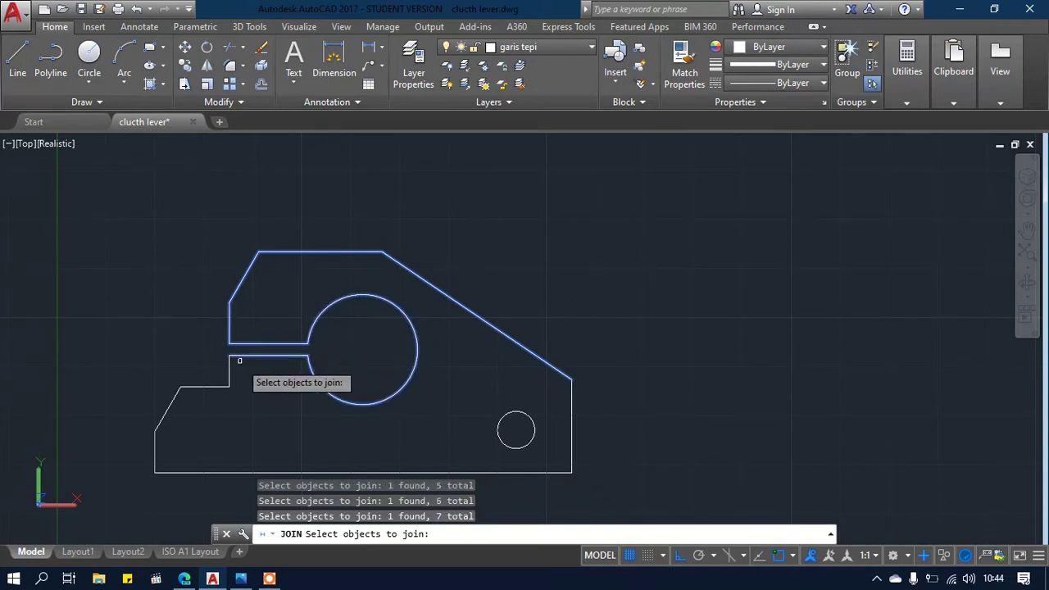
{"action": "left_click", "coordinate": [229, 375]}
{"action": "left_click", "coordinate": [215, 386]}
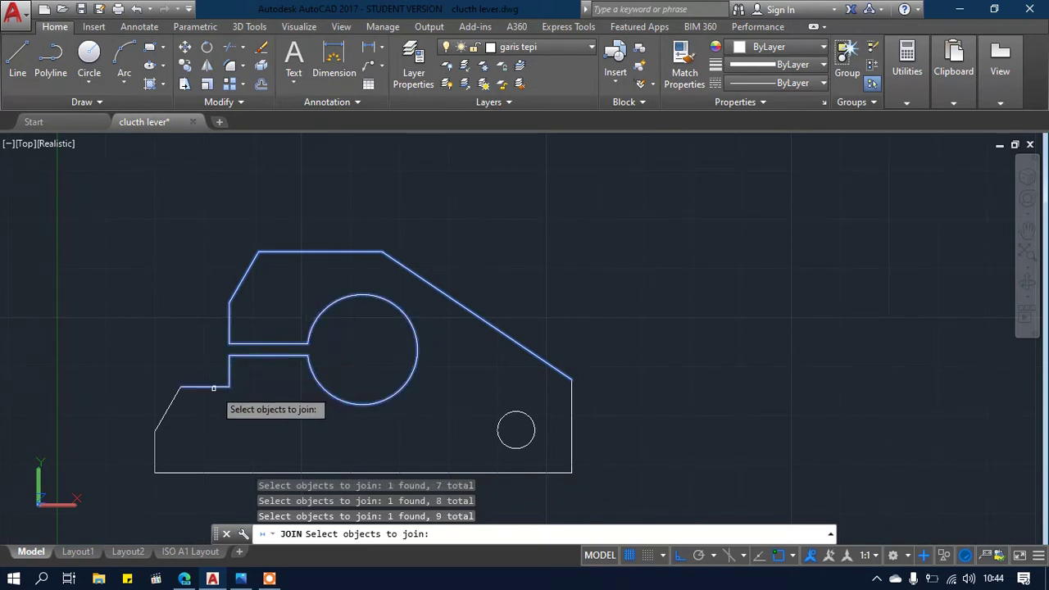
{"action": "left_click", "coordinate": [173, 397]}
{"action": "left_click", "coordinate": [155, 455]}
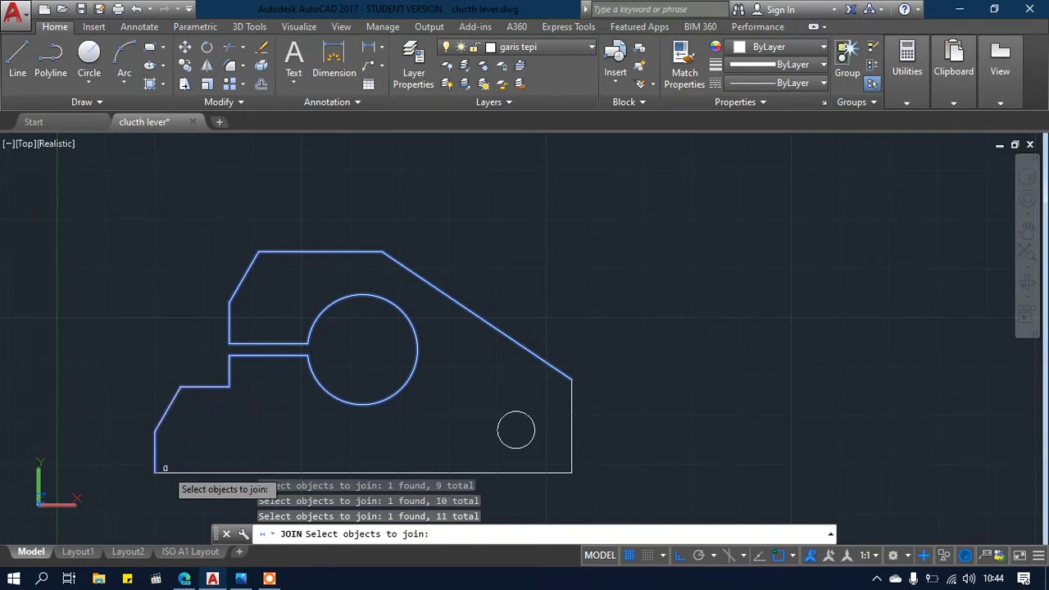
{"action": "left_click", "coordinate": [165, 468]}
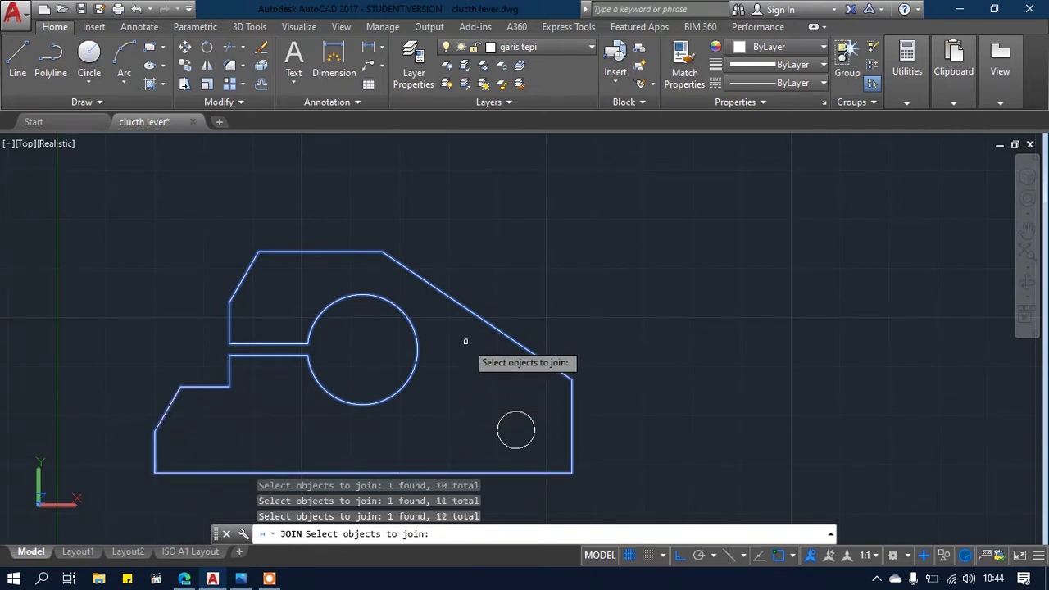
{"action": "key", "text": "Return"}
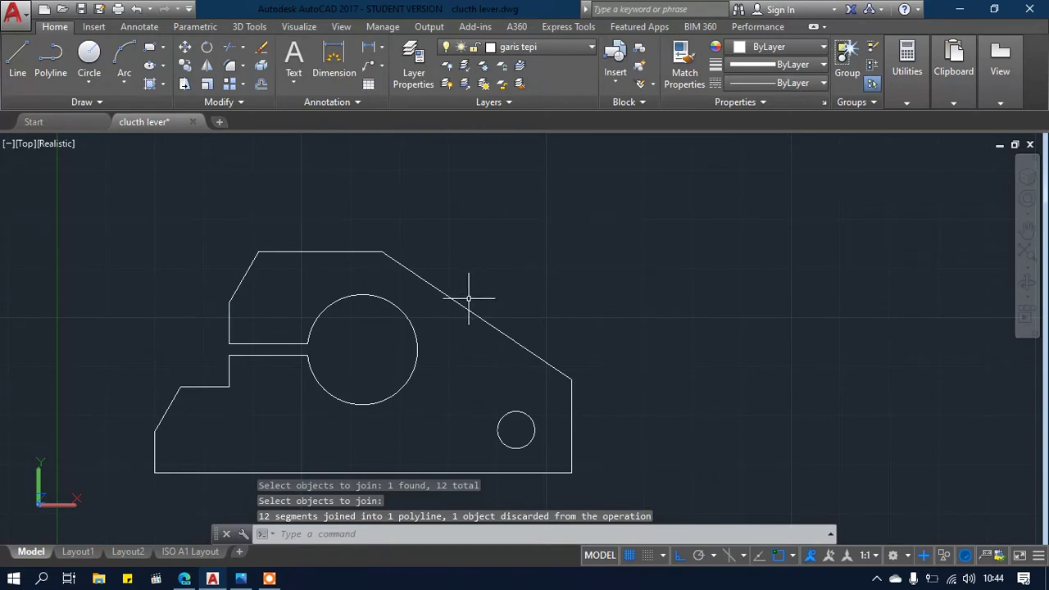
Check the lever's overall depth in the reference image, then return to the AutoCAD drawing
{"action": "mouse_move", "coordinate": [355, 330]}
{"action": "middle_mouse_down"}
{"action": "mouse_move", "coordinate": [475, 252]}
{"action": "mouse_move", "coordinate": [509, 253]}
{"action": "middle_mouse_up"}
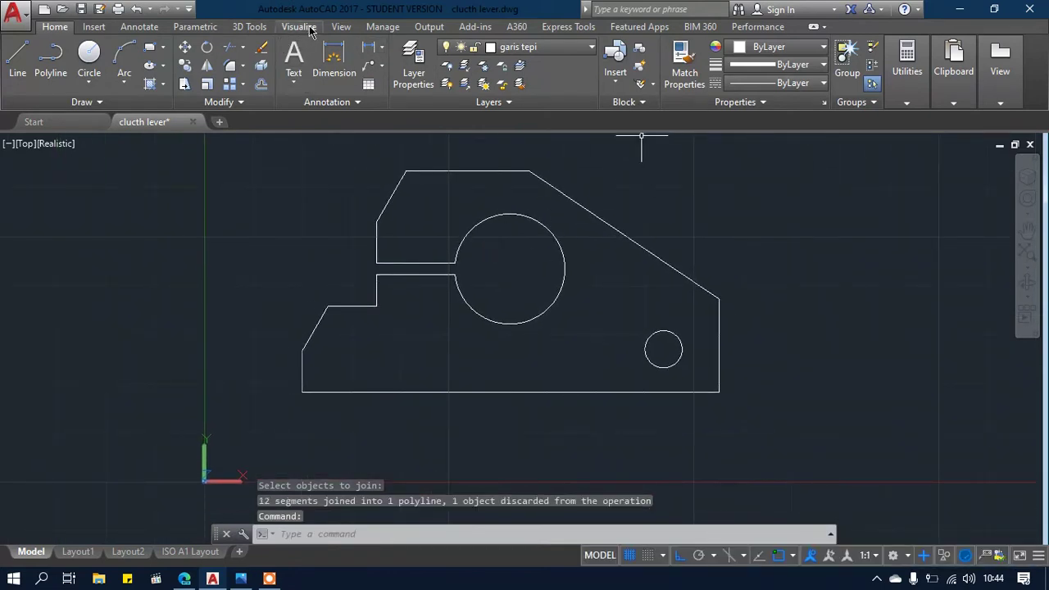
{"action": "left_click", "coordinate": [240, 579]}
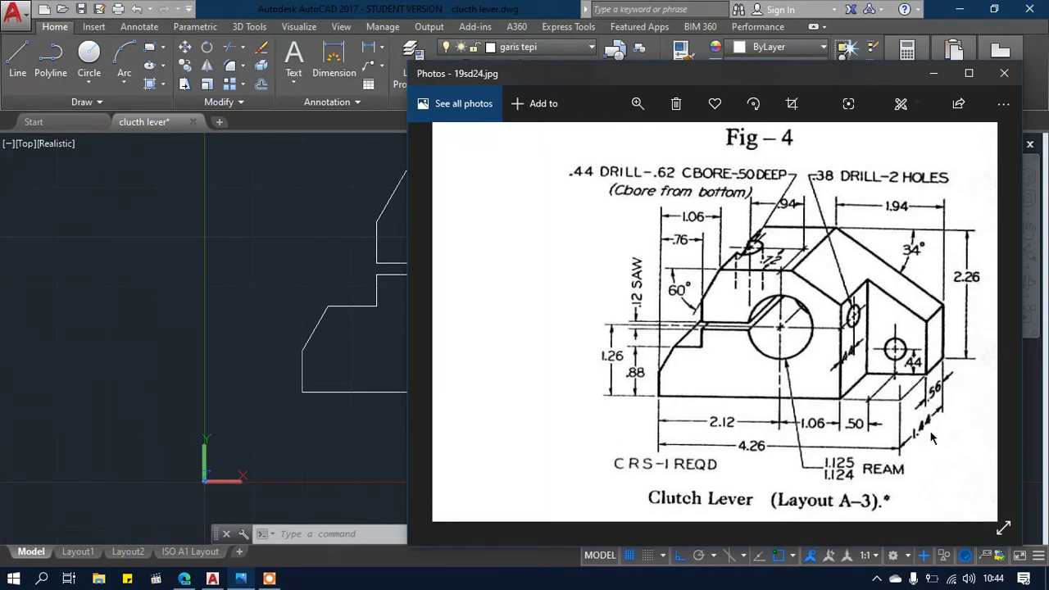
{"action": "left_click", "coordinate": [320, 259]}
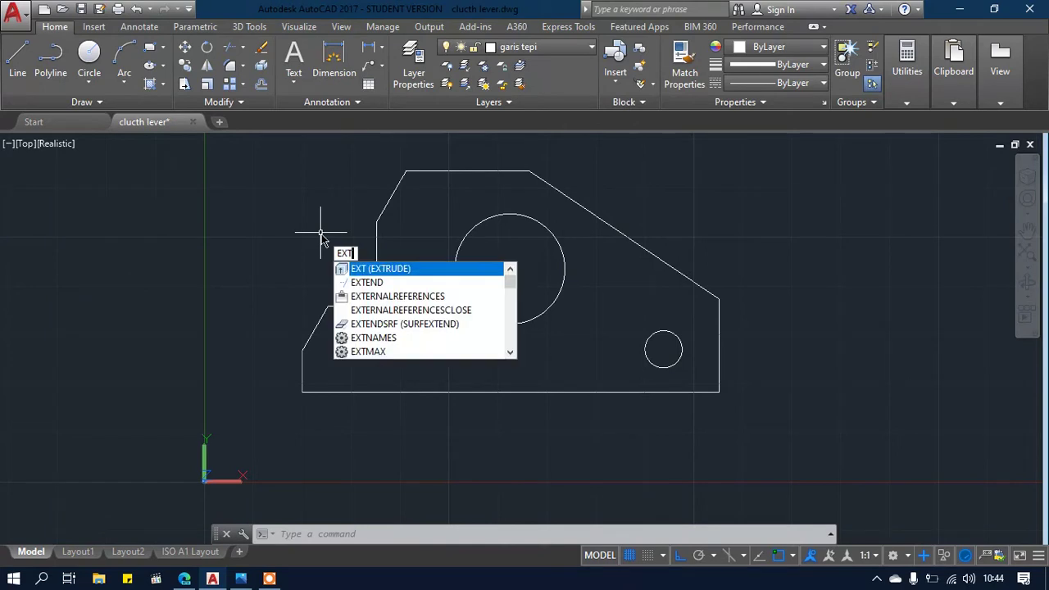
{"action": "key", "text": "BackSpace"}
{"action": "key", "text": "BackSpace"}
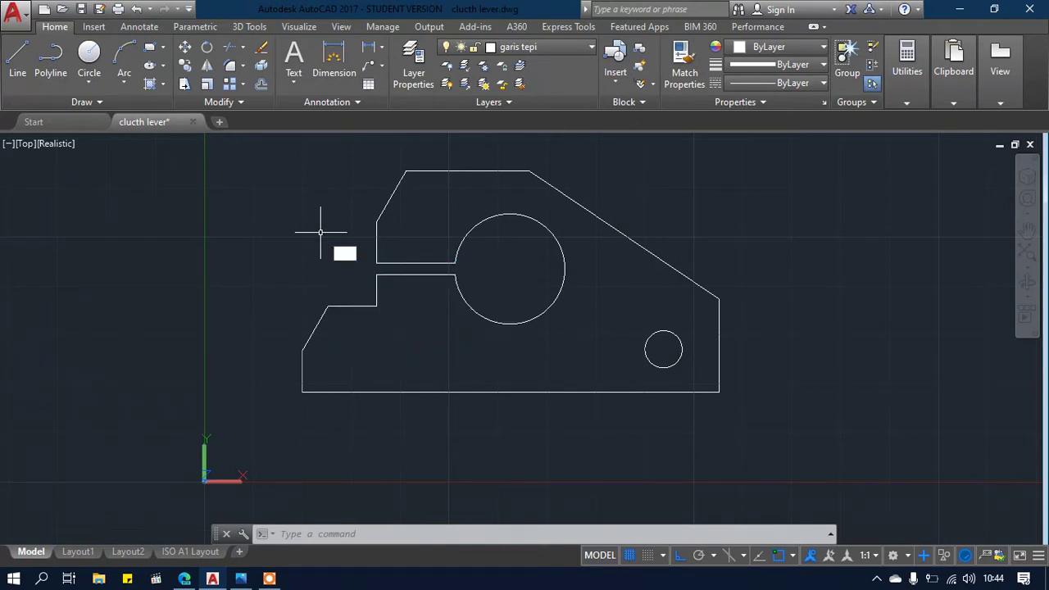
{"action": "key", "text": "Down"}
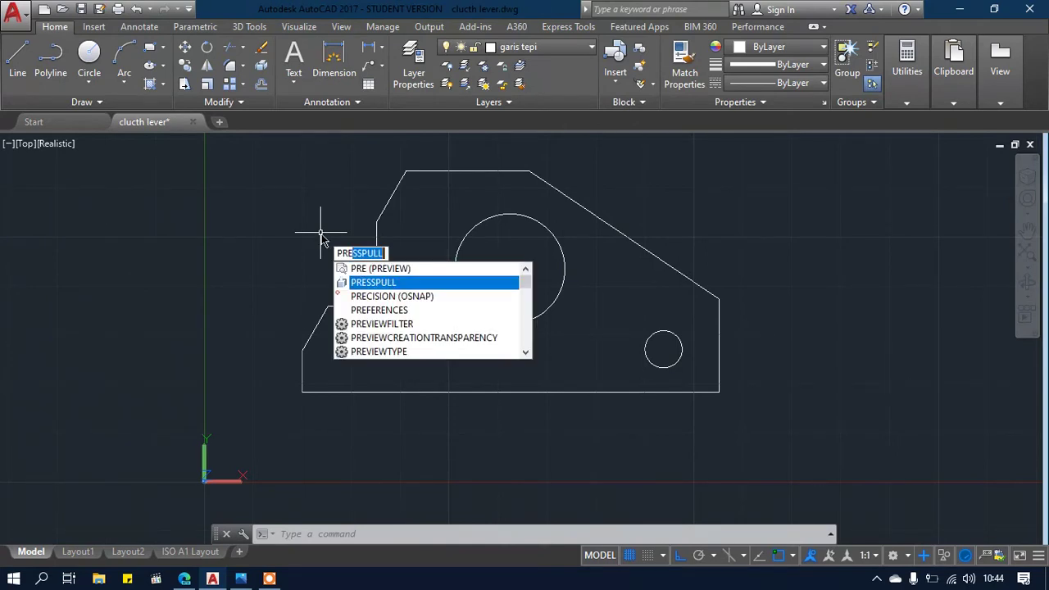
{"action": "key", "text": "Return"}
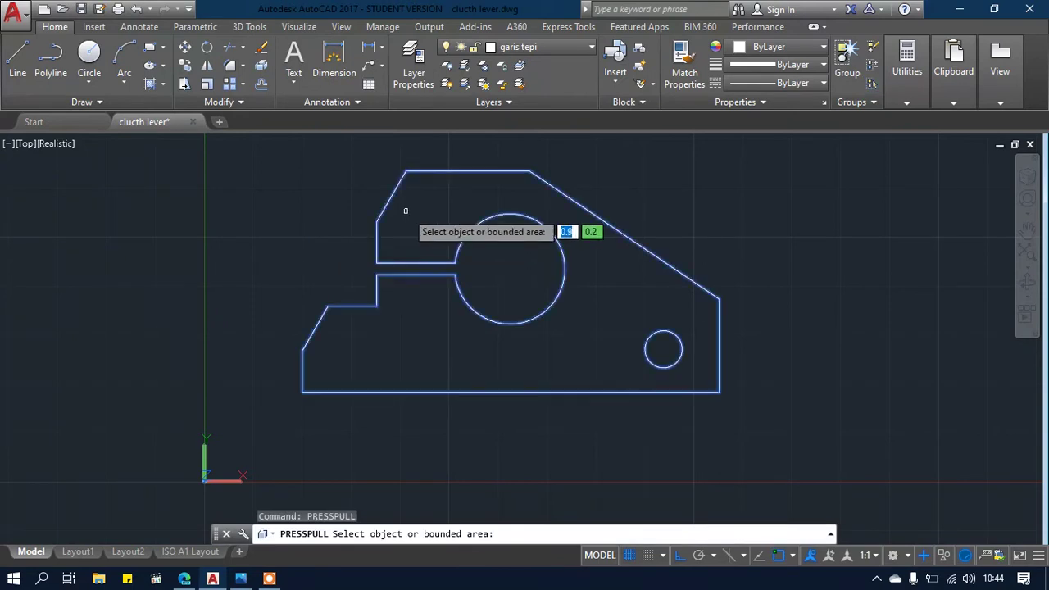
Switch the drawing to the SW Isometric view with the whole lever profile in sight
{"action": "left_click", "coordinate": [299, 26]}
{"action": "left_click", "coordinate": [589, 57]}
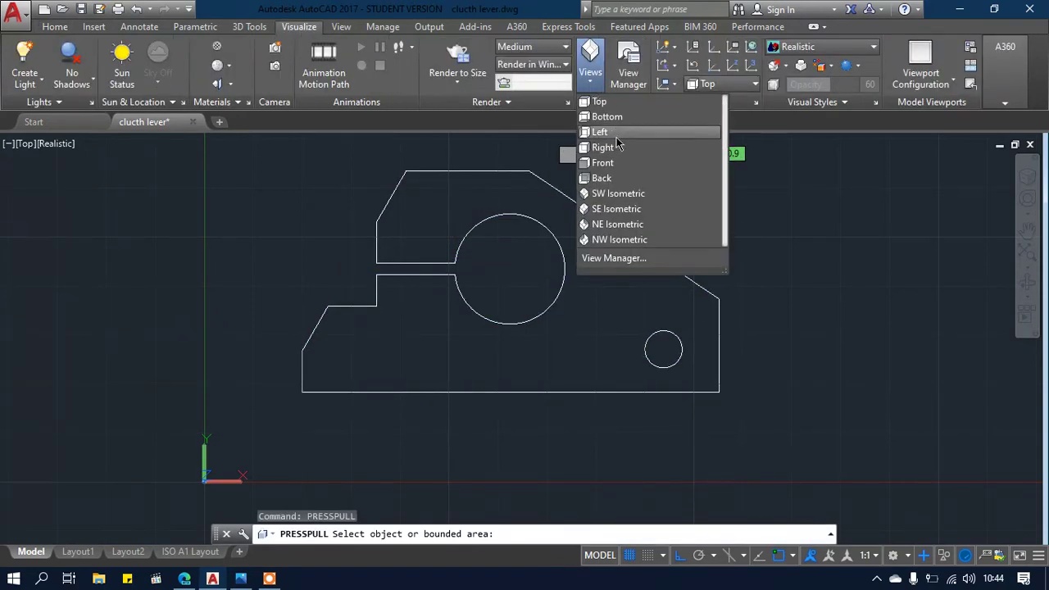
{"action": "left_click", "coordinate": [624, 200]}
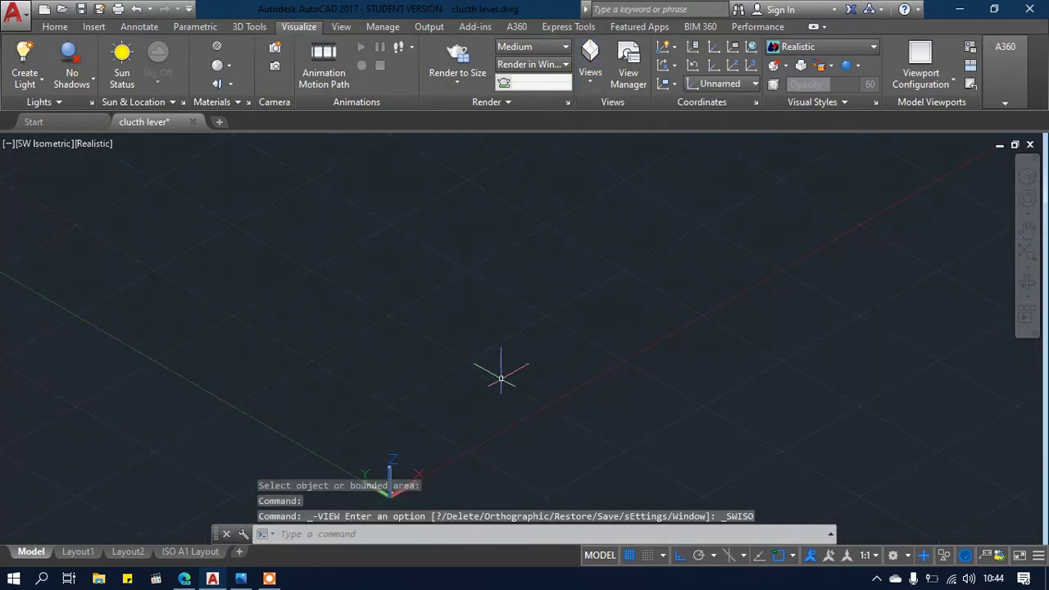
{"action": "middle_click_drag", "start_coordinate": [417, 463], "coordinate": [502, 356]}
{"action": "key", "text": "Escape"}
{"action": "scroll", "coordinate": [475, 417], "scroll_direction": "up", "scroll_amount": 5}
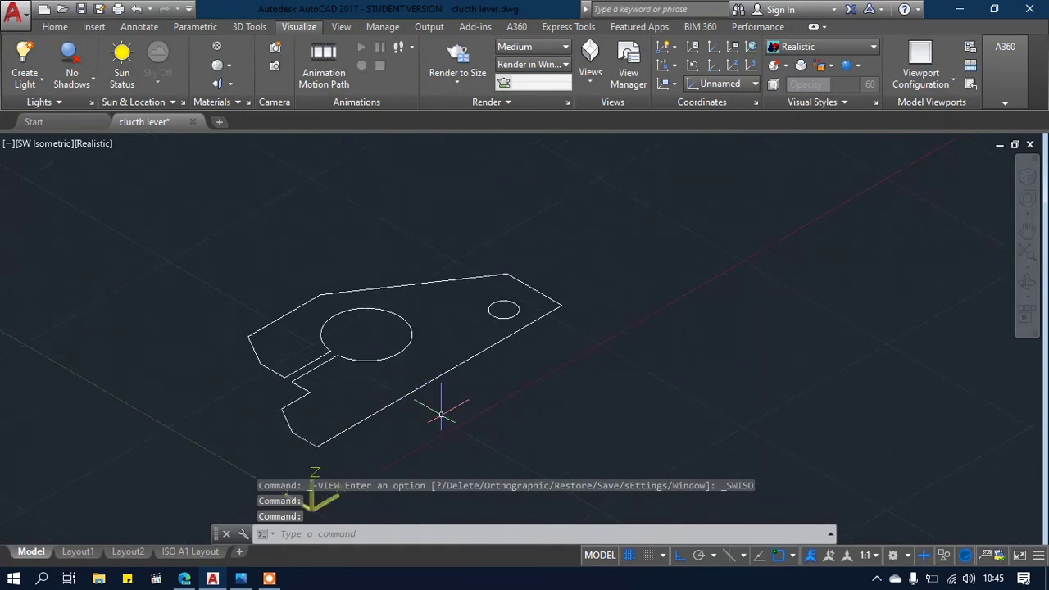
Extrude the area between the lever's outline and the small hole upward by 1.44 with Presspull
{"action": "key", "text": "Down"}
{"action": "key", "text": "Return"}
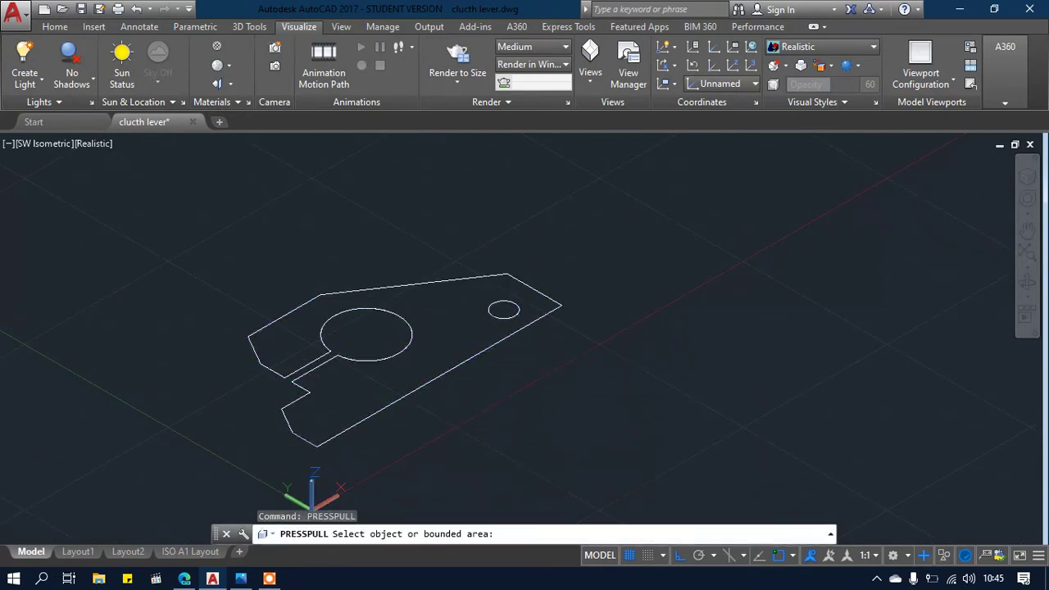
{"action": "left_click", "coordinate": [445, 349]}
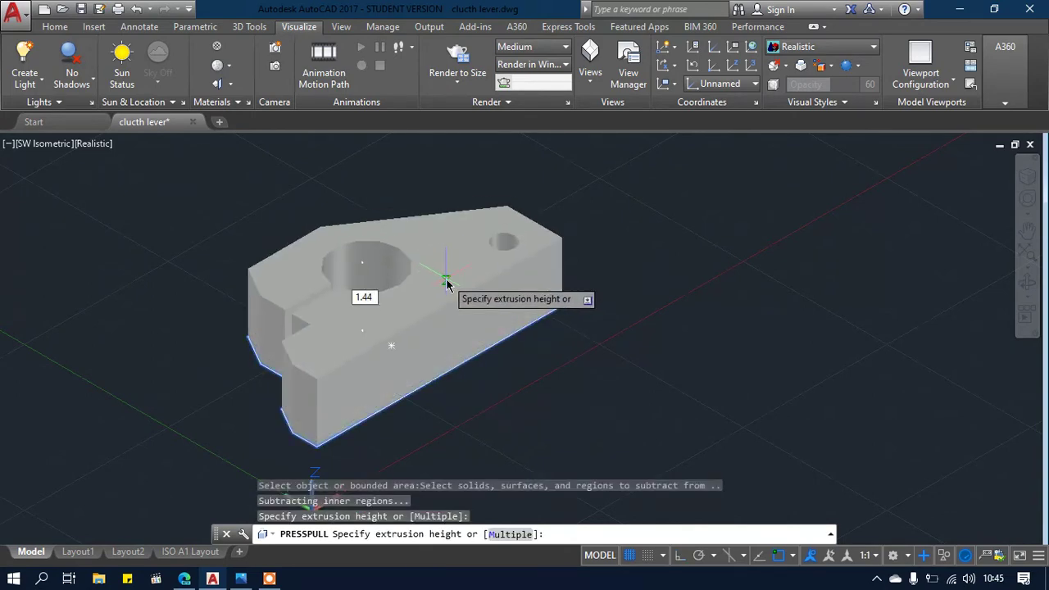
{"action": "key", "text": "Return"}
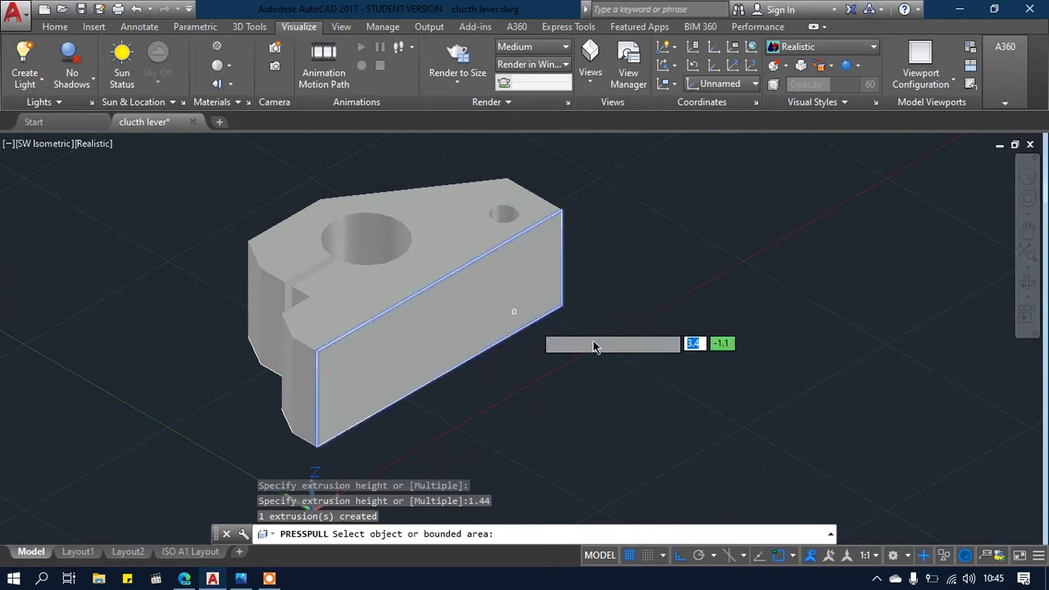
{"action": "key", "text": "Return"}
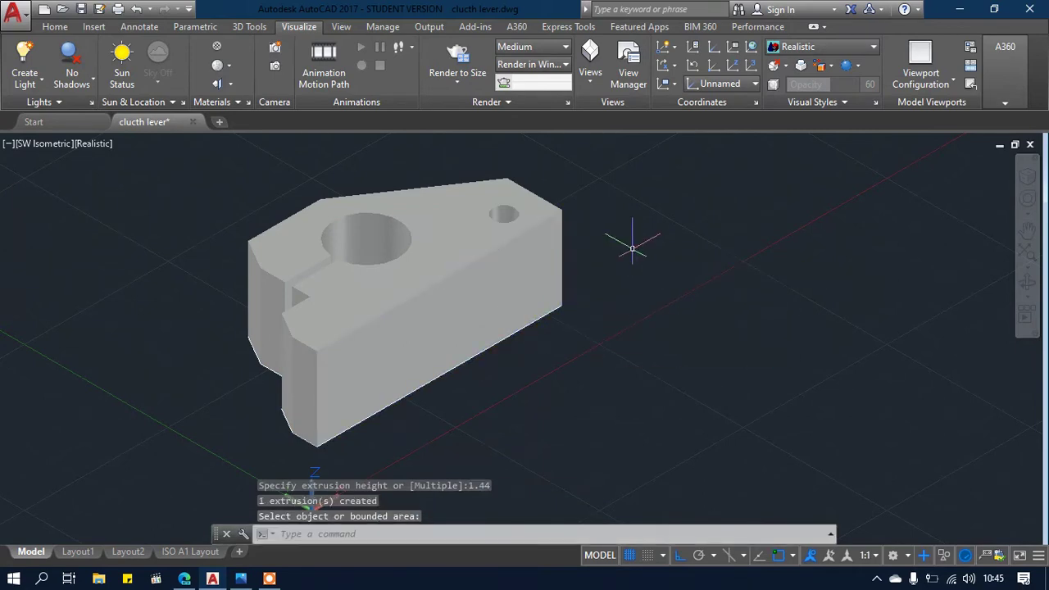
Check the dimensions of the lever's stepped end in the reference image
{"action": "left_click", "coordinate": [242, 579]}
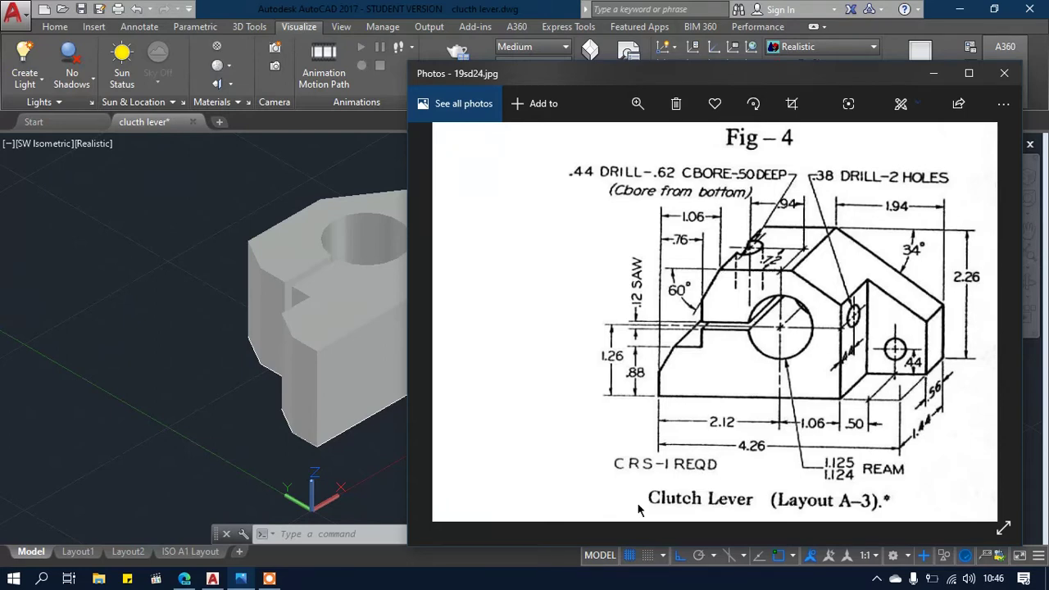
{"action": "left_click", "coordinate": [269, 578]}
{"action": "left_click", "coordinate": [819, 560]}
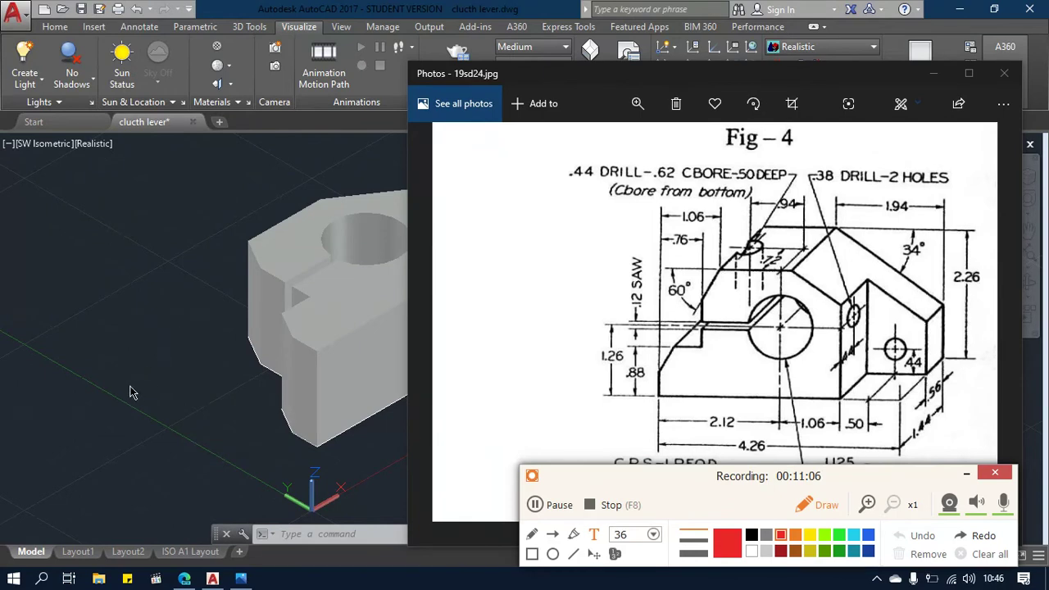
{"action": "type", "text": "maap"}
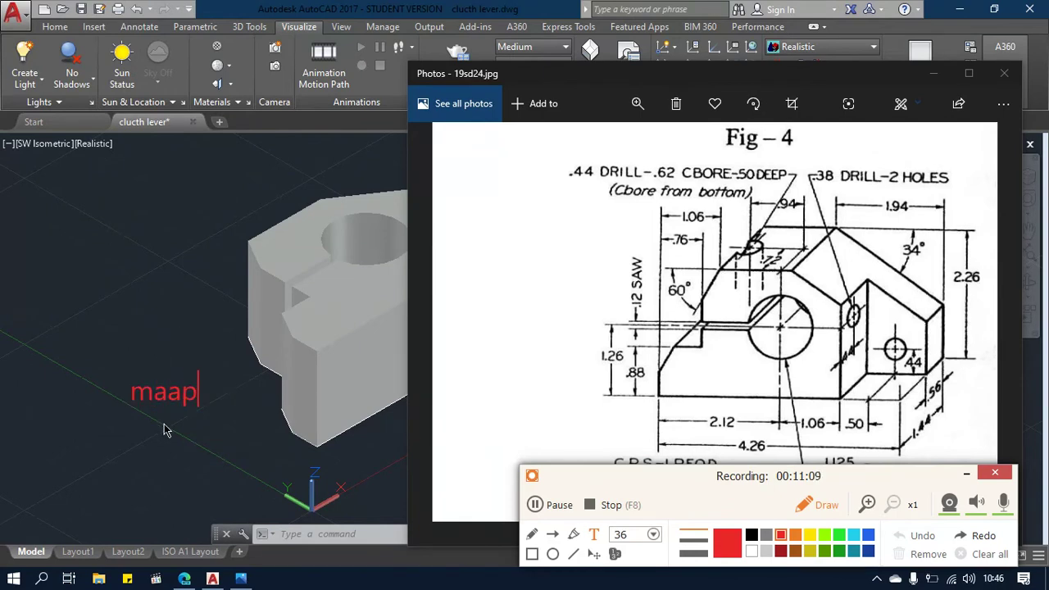
{"action": "type", "text": " lama"}
{"action": "key", "text": "Return"}
{"action": "type", "text": "a"}
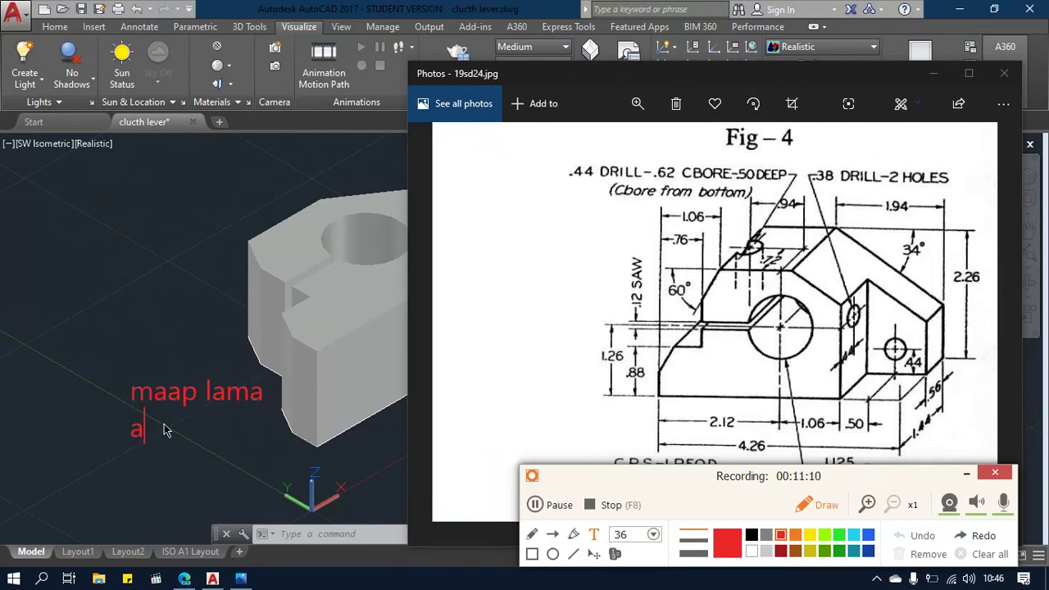
{"action": "type", "text": "bis ngit"}
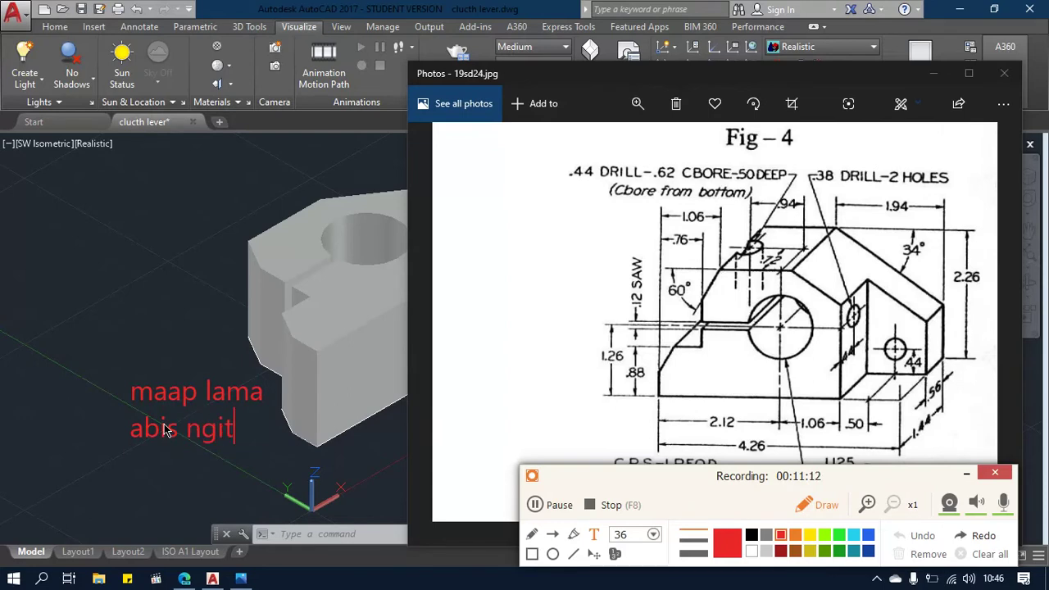
{"action": "type", "text": "ung"}
{"action": "key", "text": "BackSpace"}
{"action": "type", "text": "ng "}
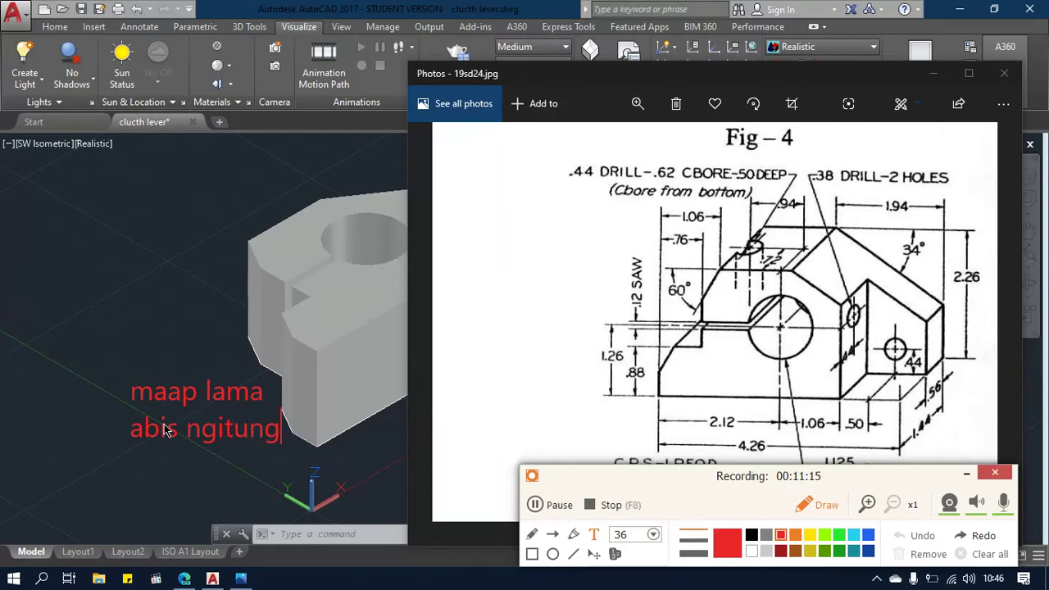
{"action": "type", "text": "hehehe"}
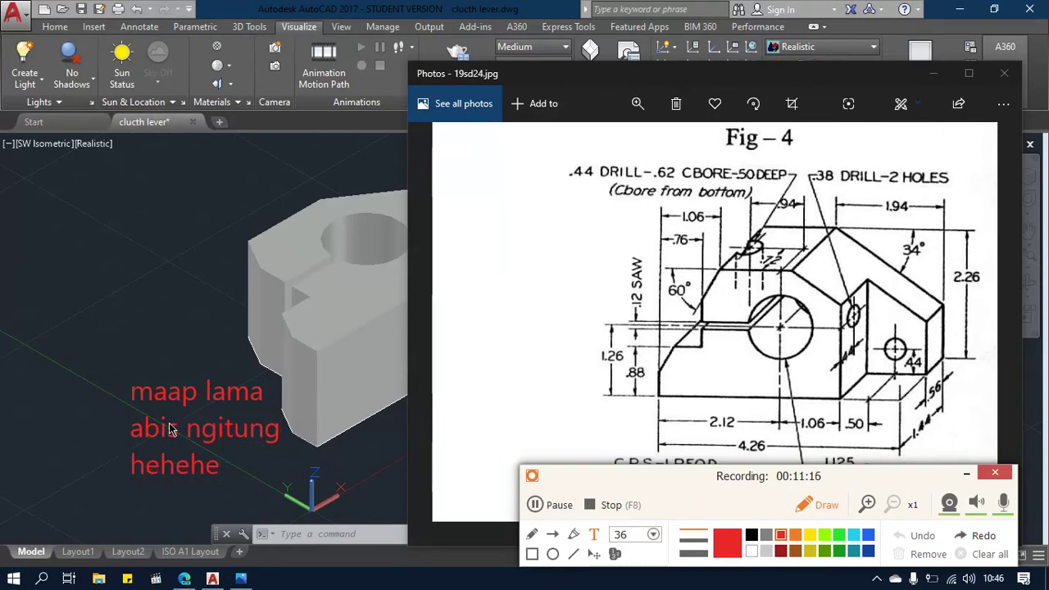
{"action": "key", "text": "ctrl+a"}
{"action": "key", "text": "Delete"}
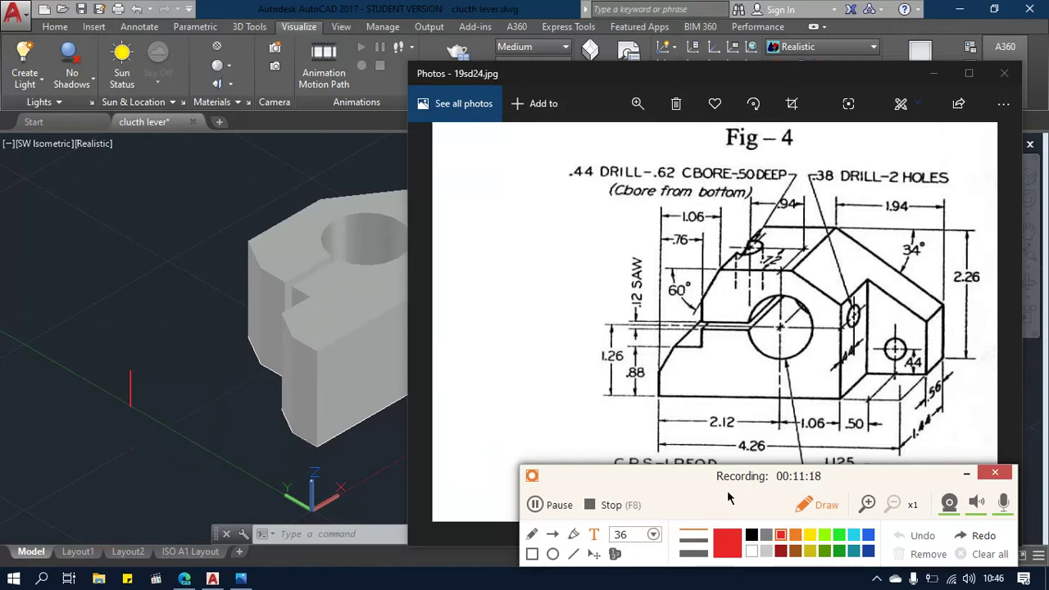
{"action": "left_click", "coordinate": [804, 512]}
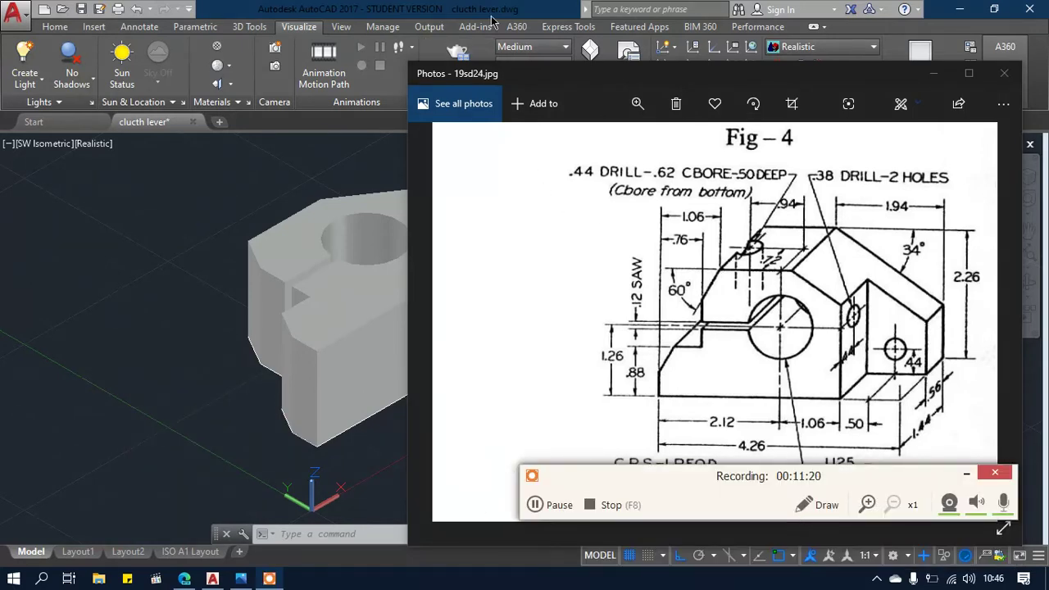
Return to the AutoCAD drawing of the extruded lever
{"action": "left_click", "coordinate": [193, 303]}
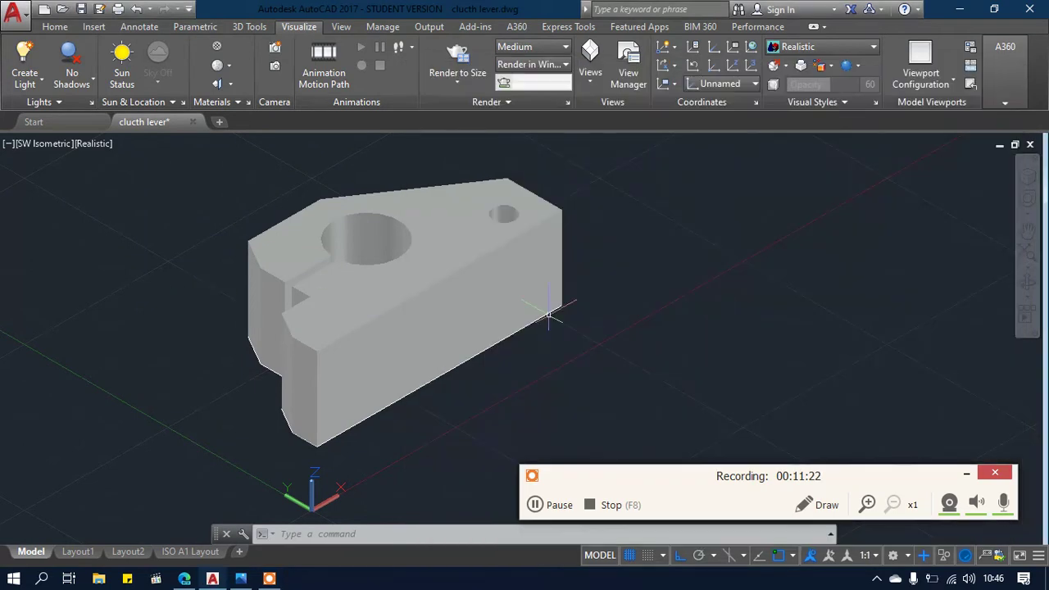
{"action": "left_click", "coordinate": [967, 473]}
{"action": "type", "text": "u"}
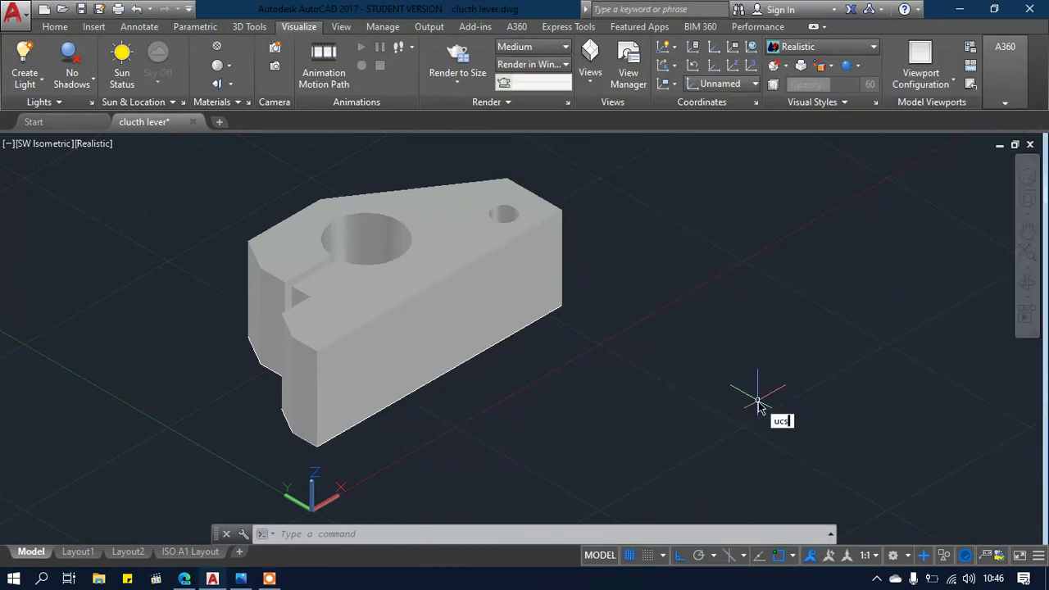
{"action": "type", "text": "cs"}
{"action": "key", "text": "Return"}
{"action": "left_click", "coordinate": [633, 320]}
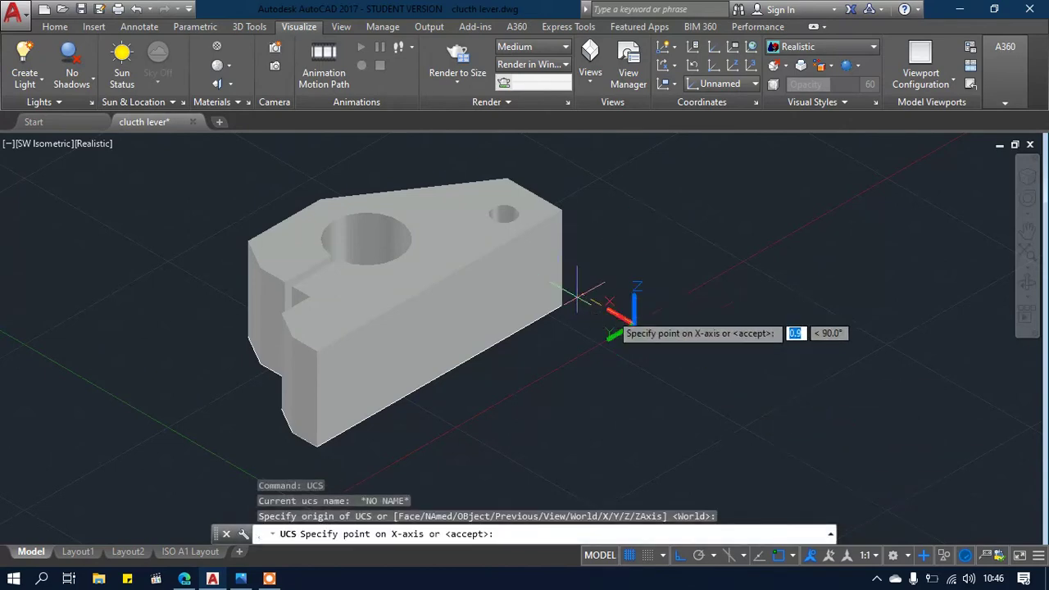
{"action": "key", "text": "Escape"}
Align the UCS to the lever's long flat side face using the Face option
{"action": "right_click", "coordinate": [635, 277]}
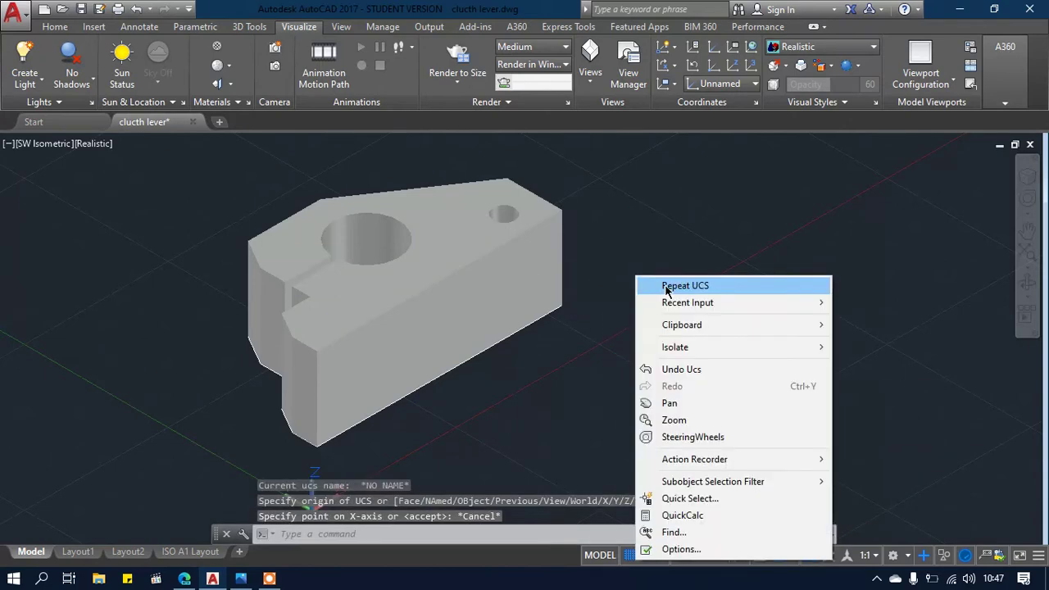
{"action": "left_click", "coordinate": [655, 284]}
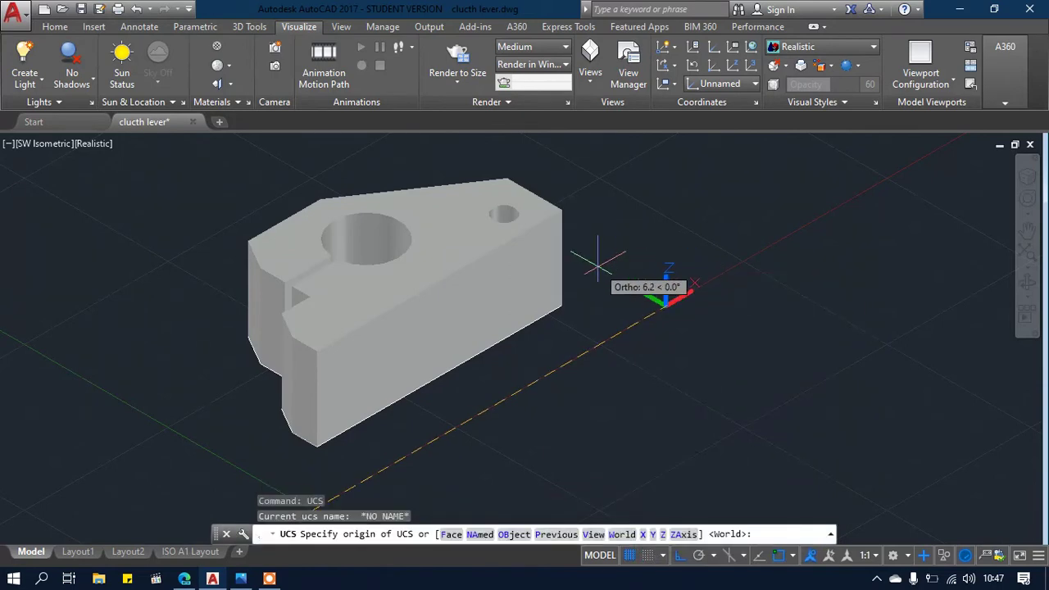
{"action": "type", "text": "f"}
{"action": "key", "text": "Return"}
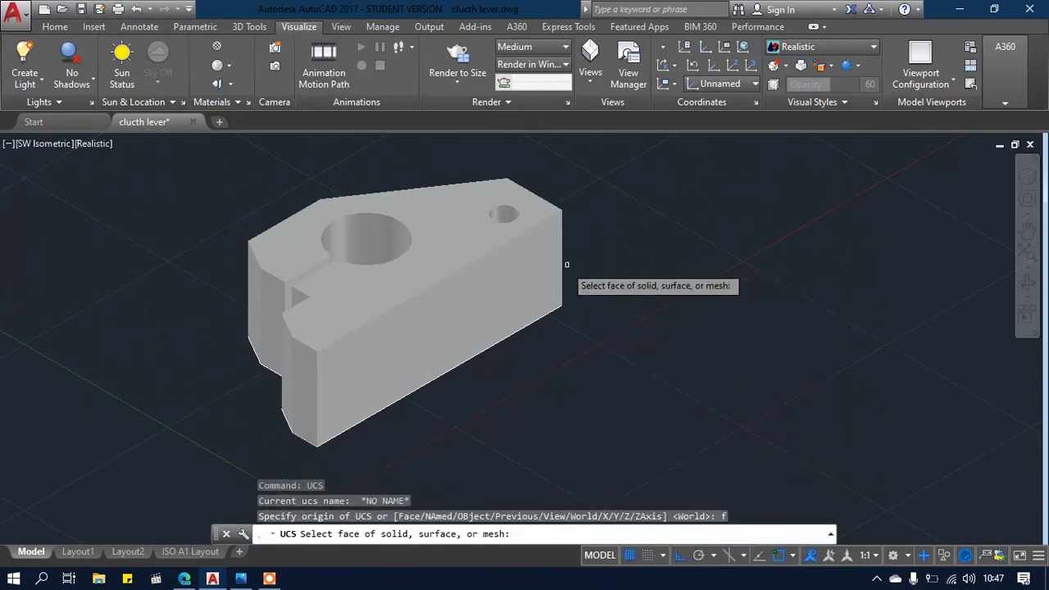
{"action": "left_click", "coordinate": [538, 266]}
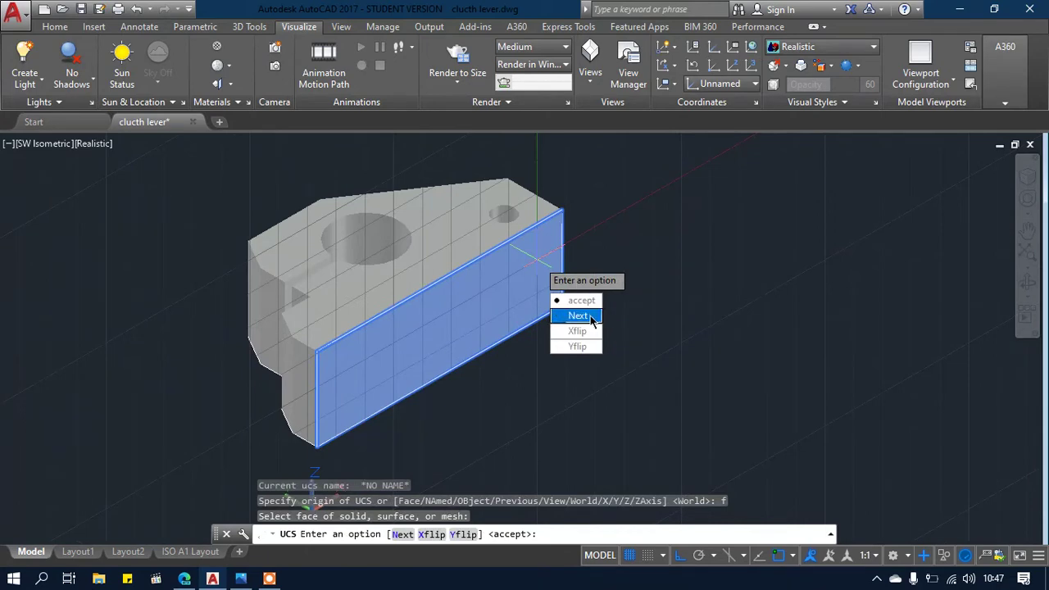
{"action": "left_click", "coordinate": [576, 300]}
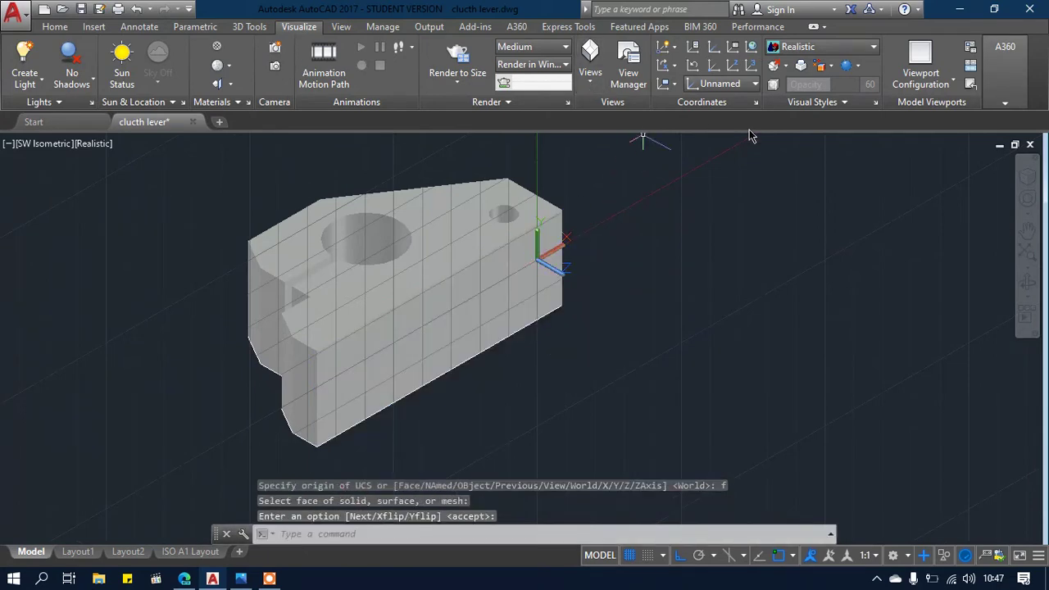
Draw a rectangle 1.08 wide and 0.88 high from the long side face's upper corner at the small-hole end, using offsets -1.08 and 0.88
{"action": "middle_click_drag", "start_coordinate": [546, 344], "coordinate": [468, 286], "text": "shift"}
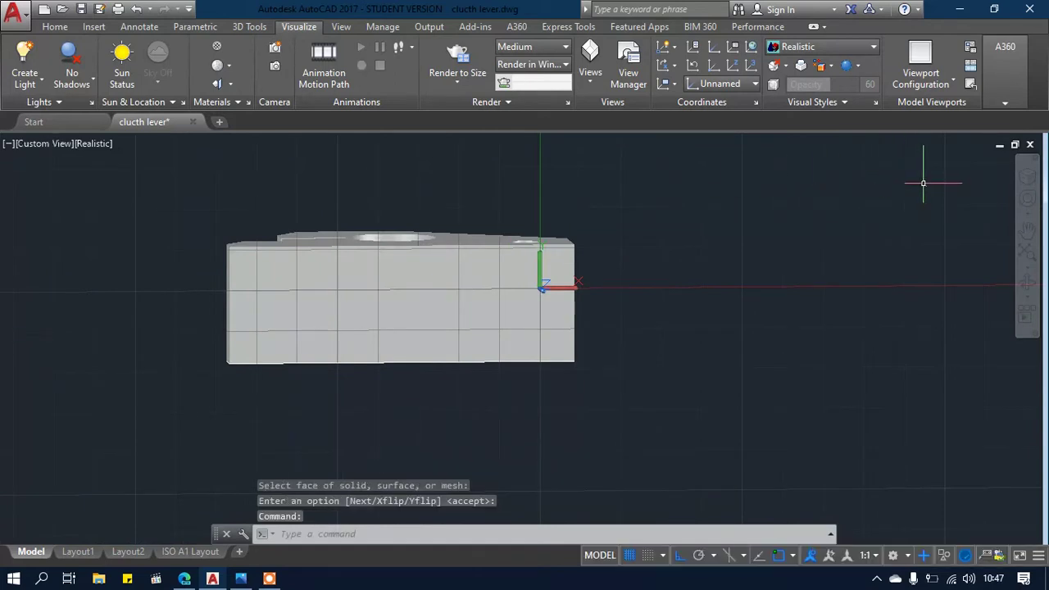
{"action": "middle_click_drag", "start_coordinate": [930, 184], "coordinate": [909, 209]}
{"action": "left_click", "coordinate": [1028, 179]}
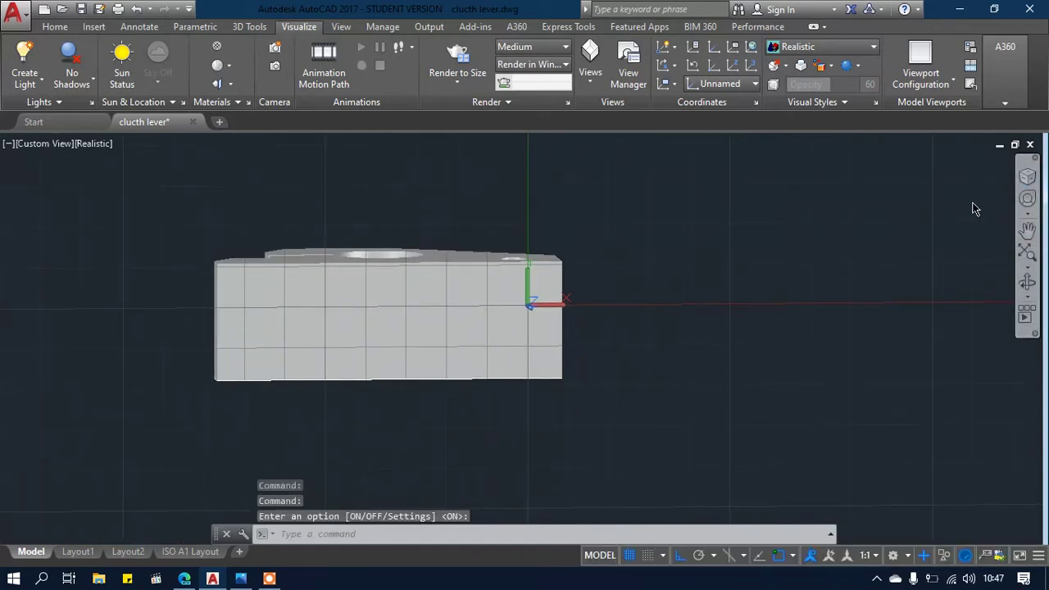
{"action": "middle_click_drag", "start_coordinate": [527, 294], "coordinate": [528, 287], "text": "shift"}
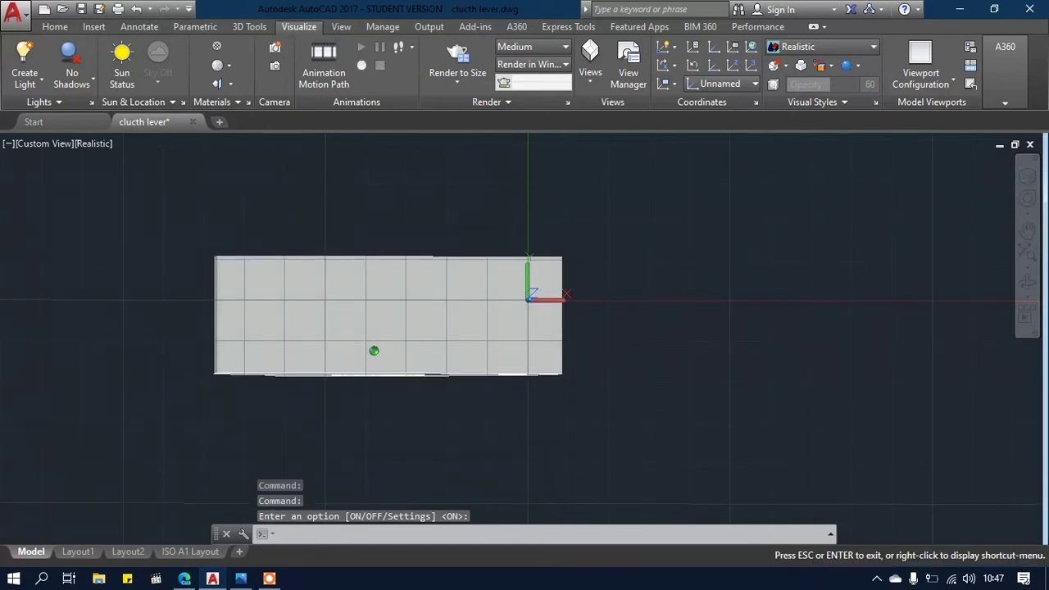
{"action": "key", "text": "Escape"}
{"action": "scroll", "coordinate": [525, 280], "scroll_direction": "up", "scroll_amount": 2}
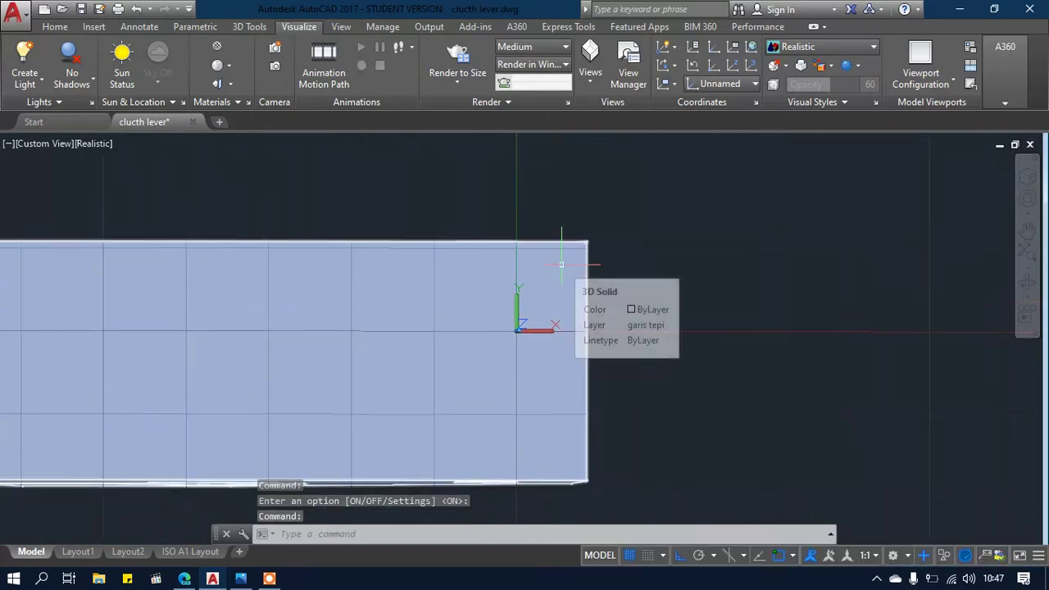
{"action": "type", "text": "REC"}
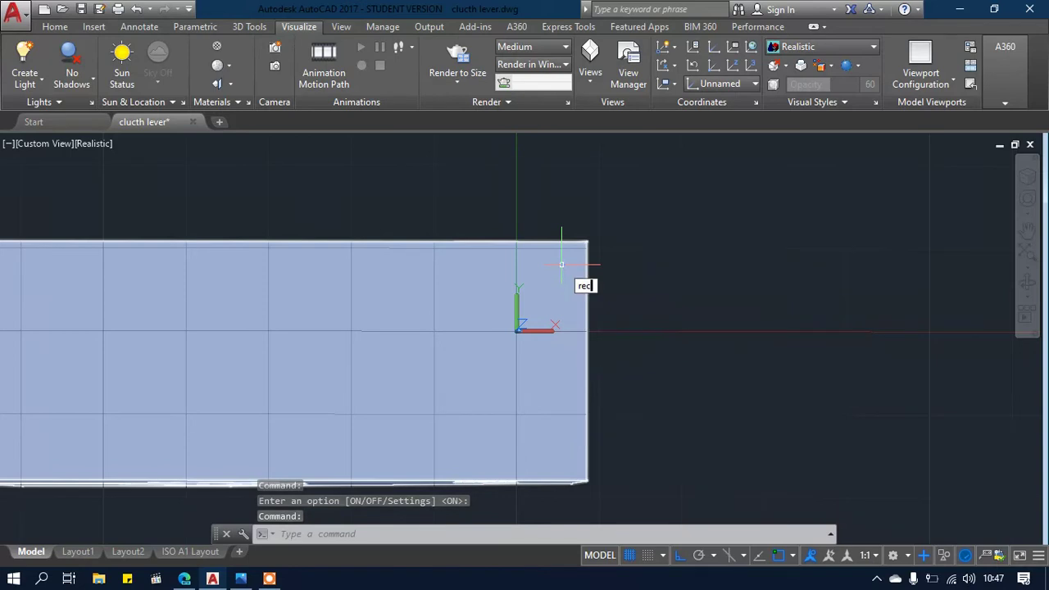
{"action": "key", "text": "Return"}
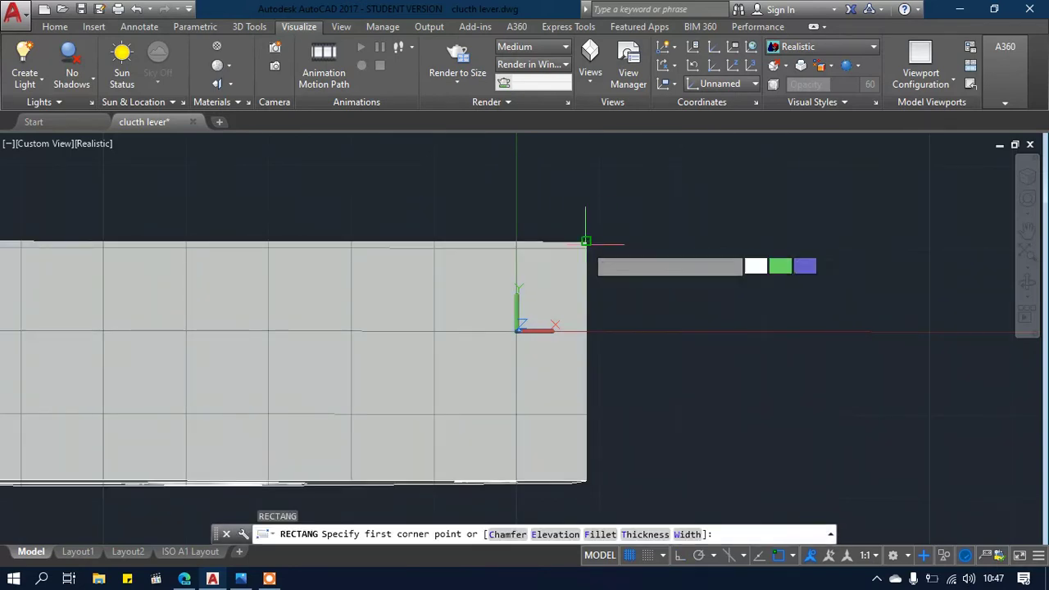
{"action": "left_click", "coordinate": [583, 241]}
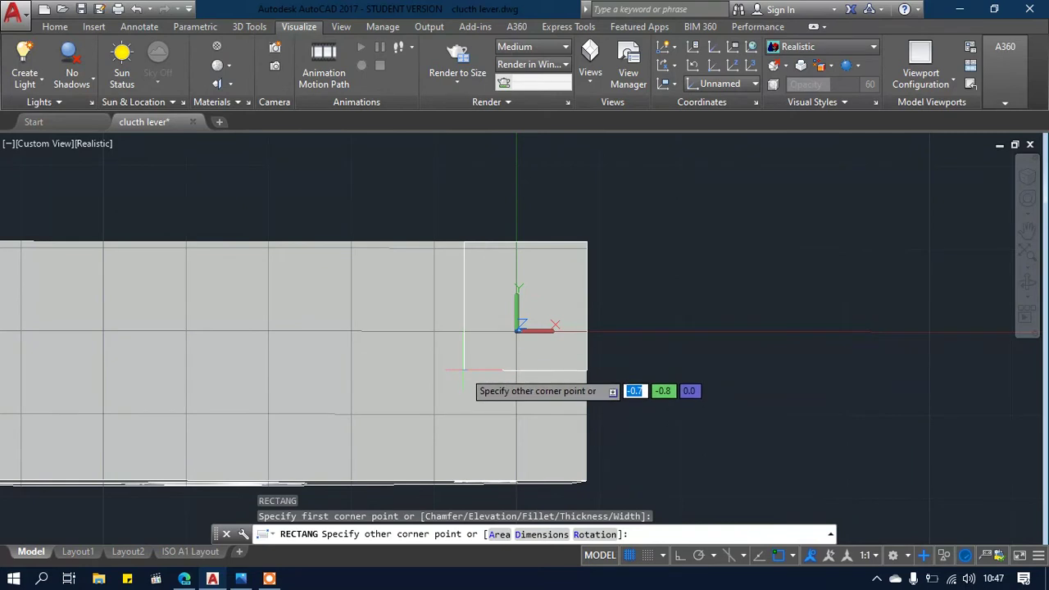
{"action": "type", "text": "-1.08"}
{"action": "key", "text": "Tab"}
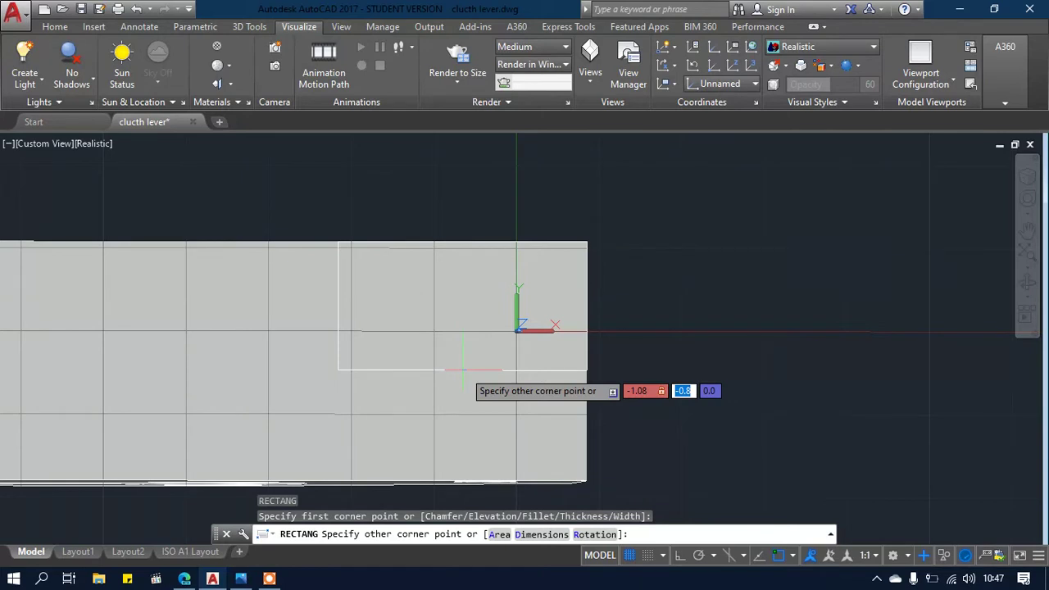
{"action": "type", "text": "0.88"}
{"action": "key", "text": "Return"}
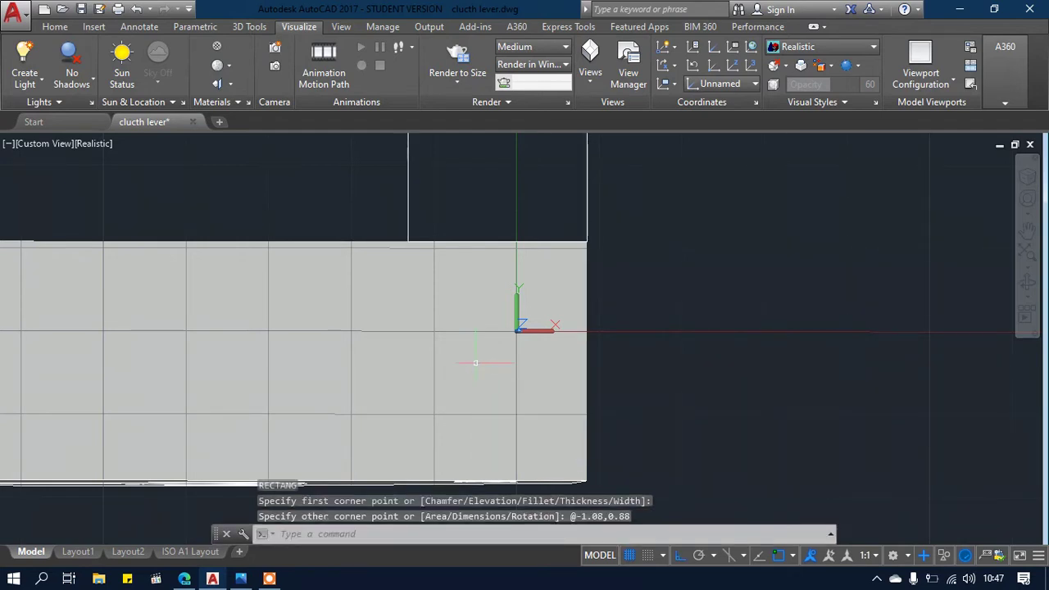
Move the rectangle down onto the side face so its upper corner meets the face's upper corner at the small-hole end
{"action": "scroll", "coordinate": [475, 363], "scroll_direction": "down", "scroll_amount": 3}
{"action": "scroll", "coordinate": [493, 328], "scroll_direction": "up", "scroll_amount": 1}
{"action": "middle_click_drag", "start_coordinate": [492, 332], "coordinate": [516, 376]}
{"action": "type", "text": "MO"}
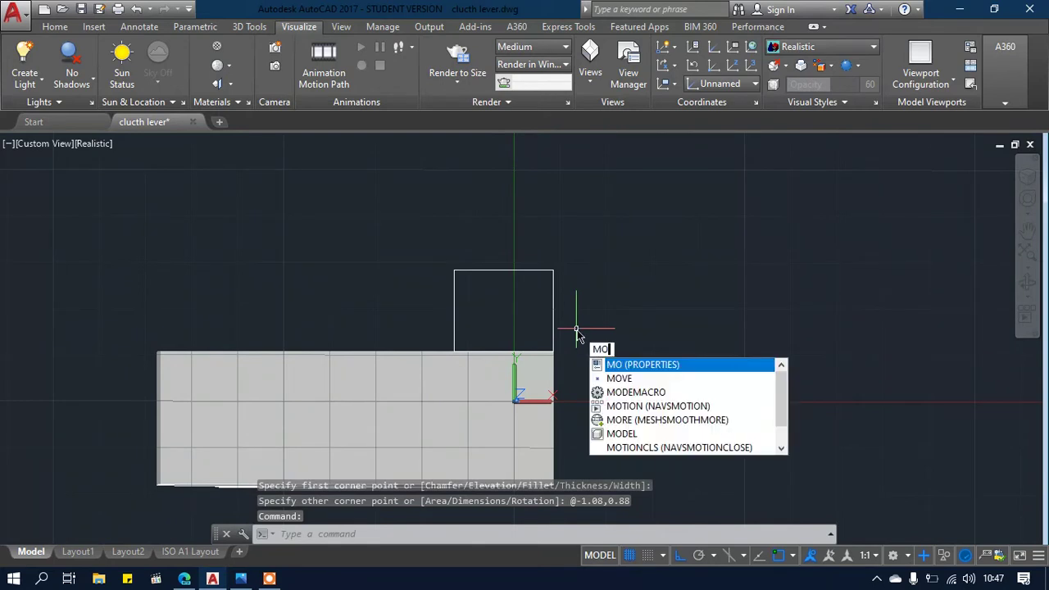
{"action": "type", "text": "VE"}
{"action": "key", "text": "Return"}
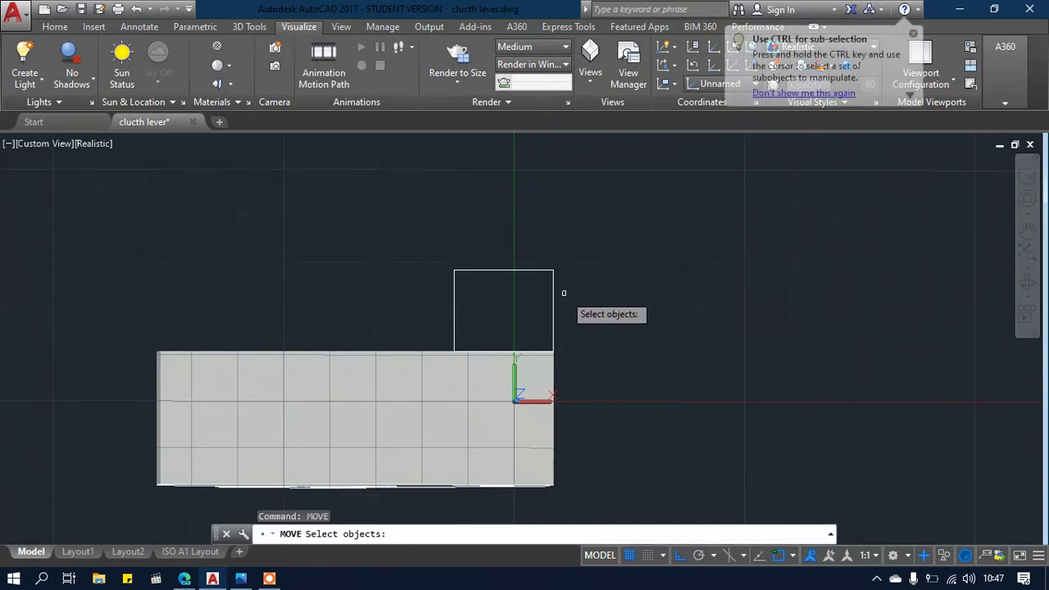
{"action": "left_click", "coordinate": [554, 291]}
{"action": "key", "text": "Return"}
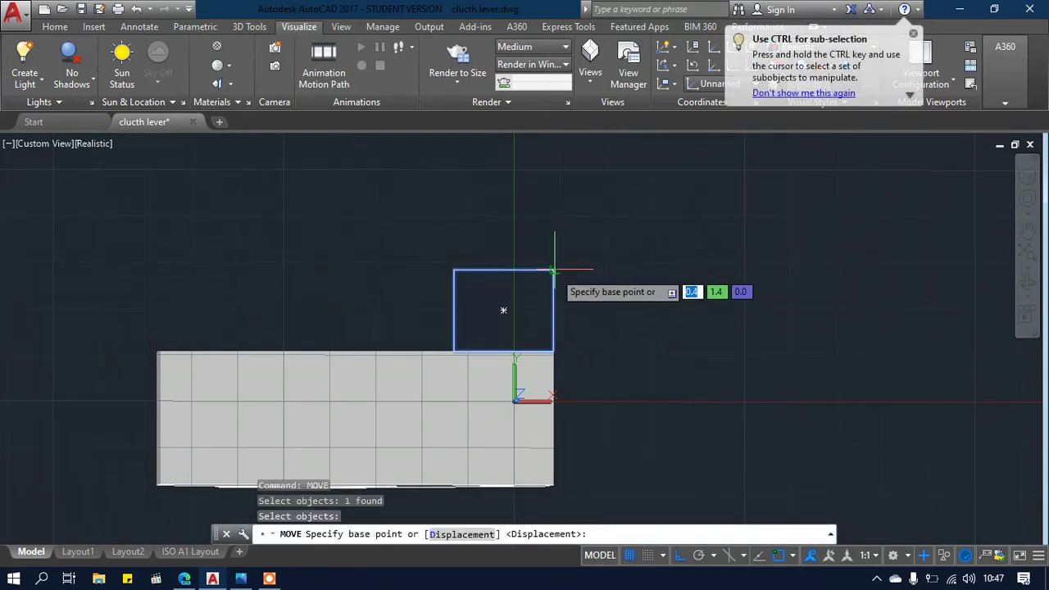
{"action": "left_click", "coordinate": [502, 309]}
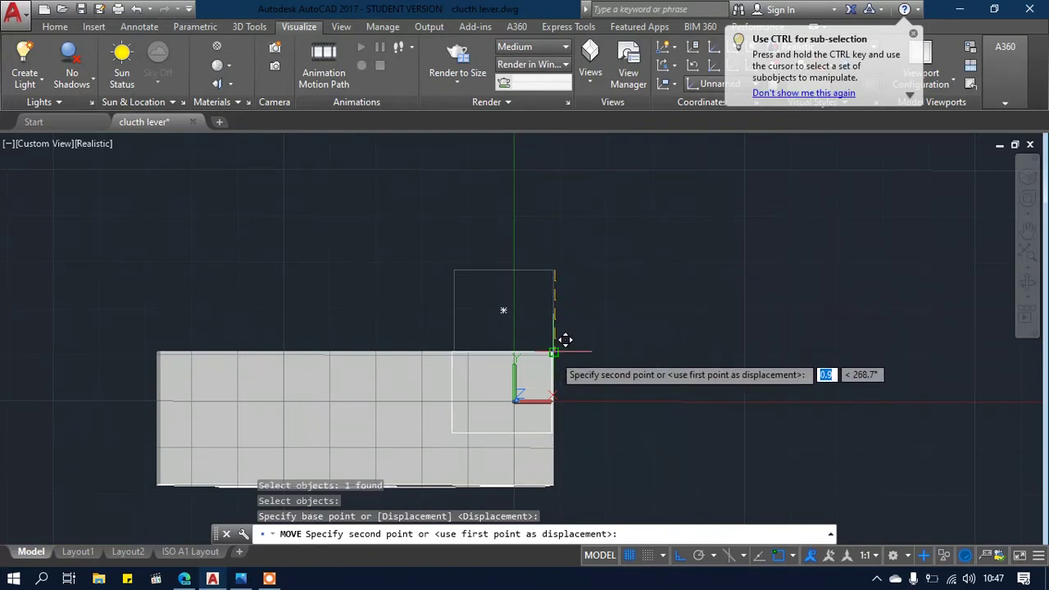
{"action": "left_click", "coordinate": [564, 338]}
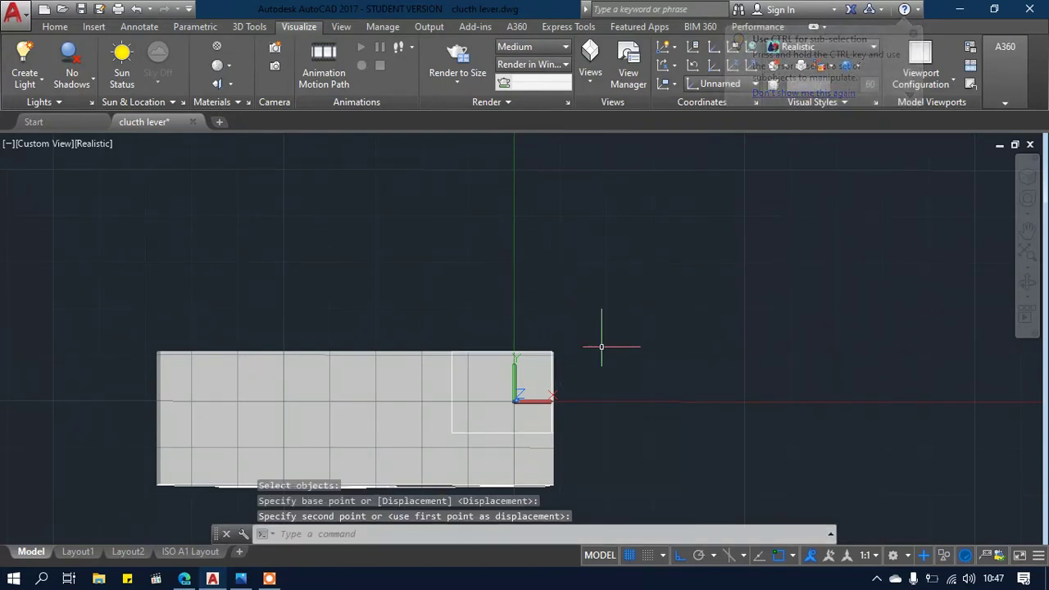
Extrude the rectangle on the long side face through the full width of the lever, past its opposite side
{"action": "middle_click_drag", "start_coordinate": [601, 346], "coordinate": [577, 401], "text": "shift"}
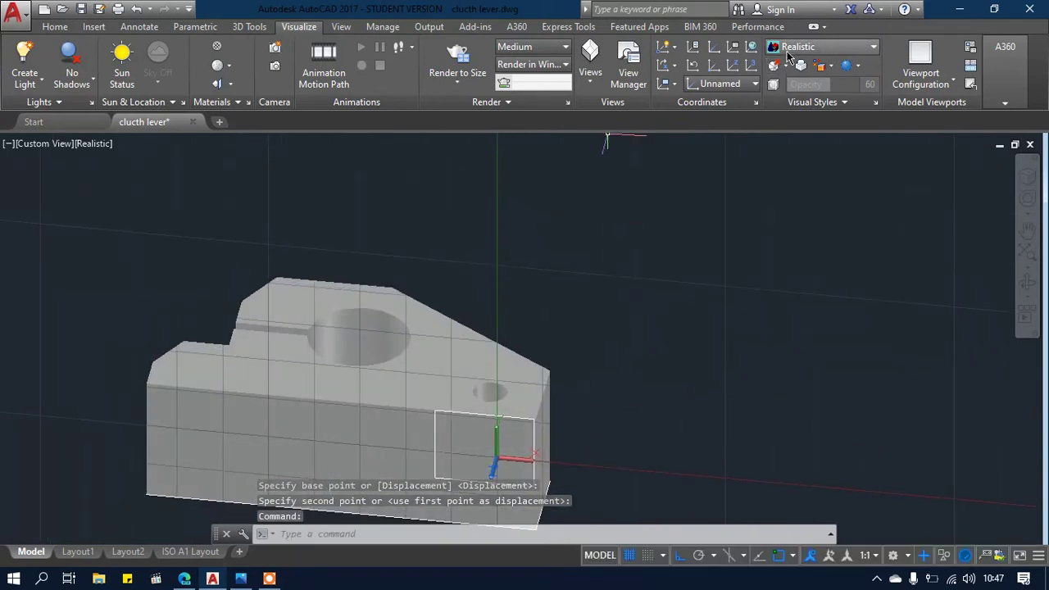
{"action": "mouse_move", "coordinate": [629, 347]}
{"action": "middle_mouse_down", "text": "shift"}
{"action": "mouse_move", "coordinate": [609, 368]}
{"action": "mouse_move", "coordinate": [614, 344]}
{"action": "middle_mouse_up", "text": "shift"}
{"action": "type", "text": "EXTRUDE"}
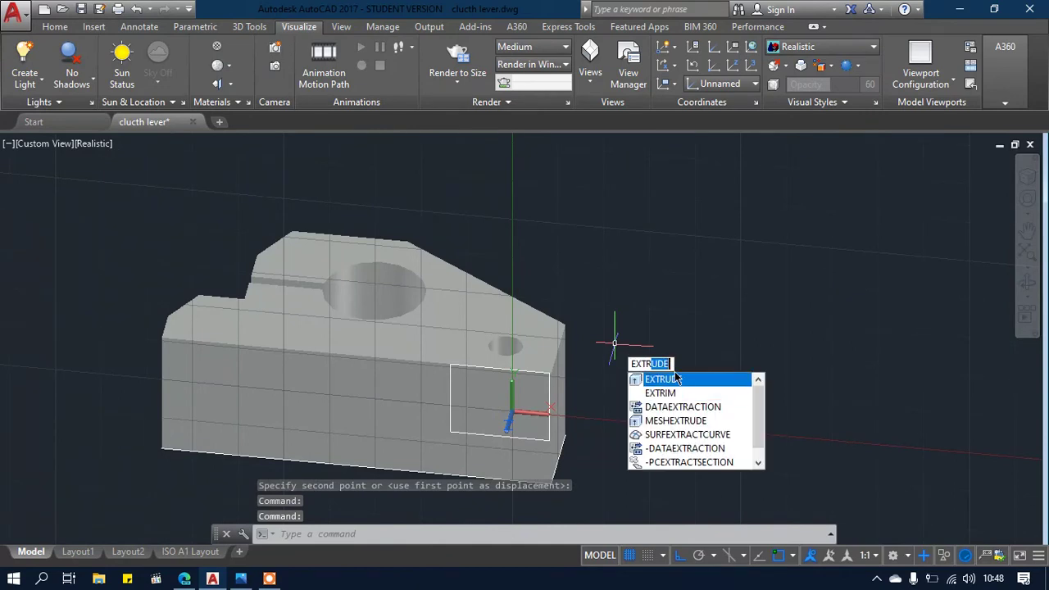
{"action": "left_click", "coordinate": [672, 378]}
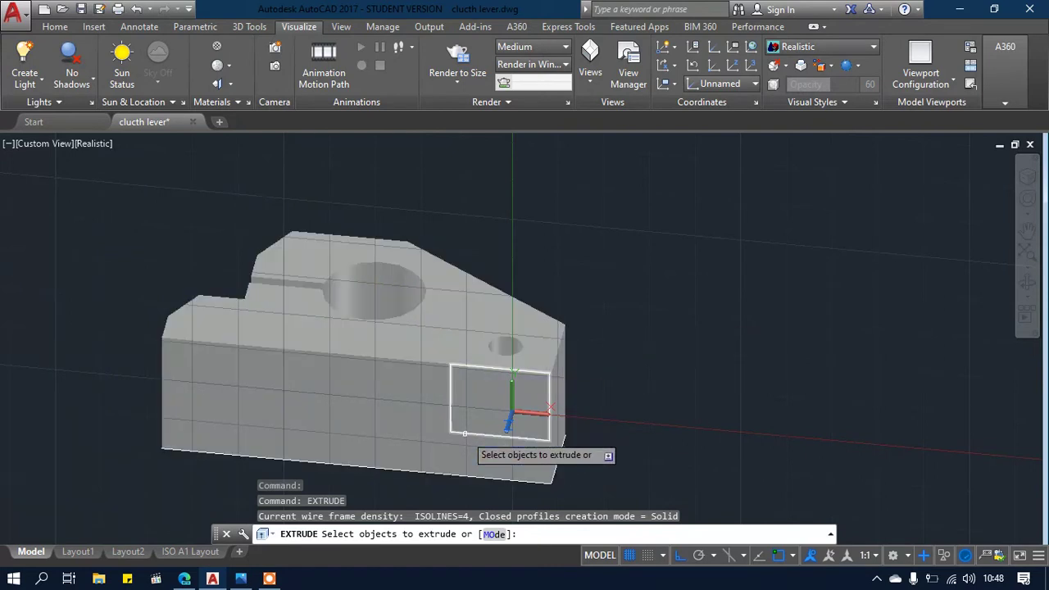
{"action": "left_click", "coordinate": [464, 434]}
{"action": "right_click", "coordinate": [480, 292]}
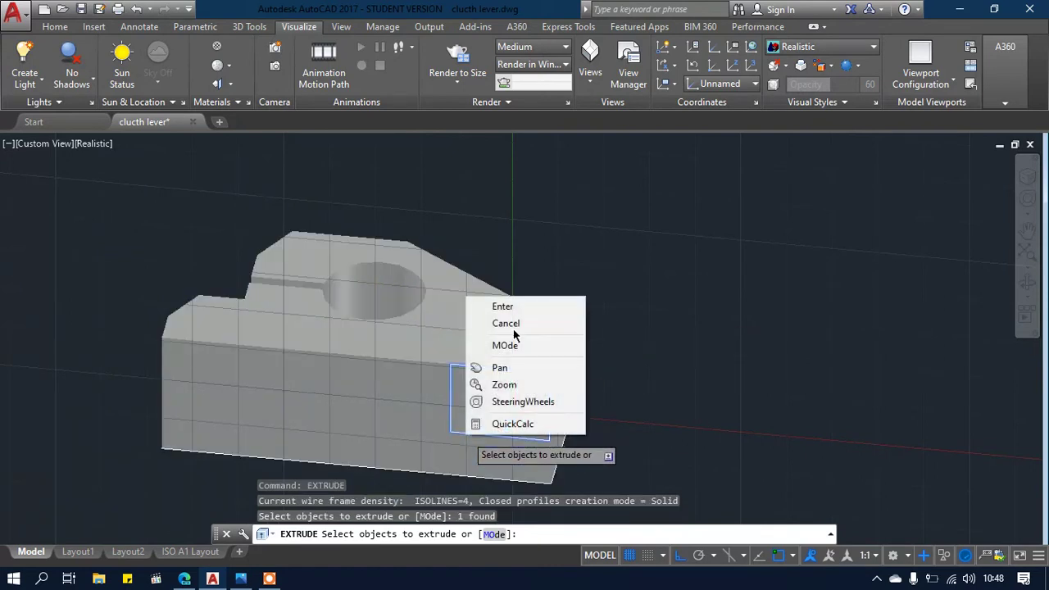
{"action": "left_click", "coordinate": [527, 305]}
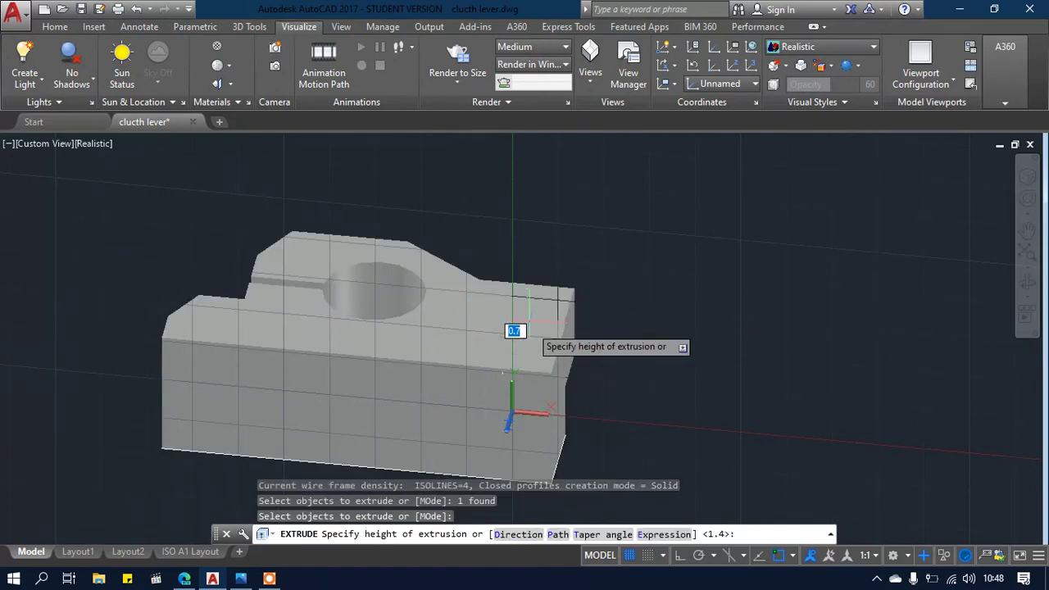
{"action": "left_click", "coordinate": [569, 295]}
Try to subtract the extruded block from the lever body, and undo the subtraction
{"action": "type", "text": "sub"}
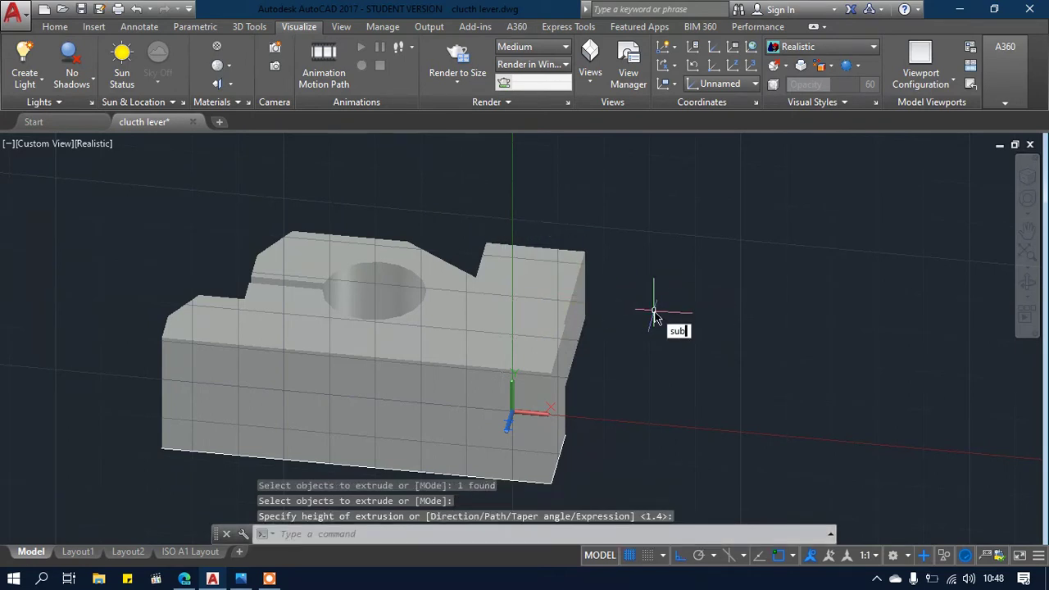
{"action": "key", "text": "Return"}
{"action": "left_click", "coordinate": [442, 274]}
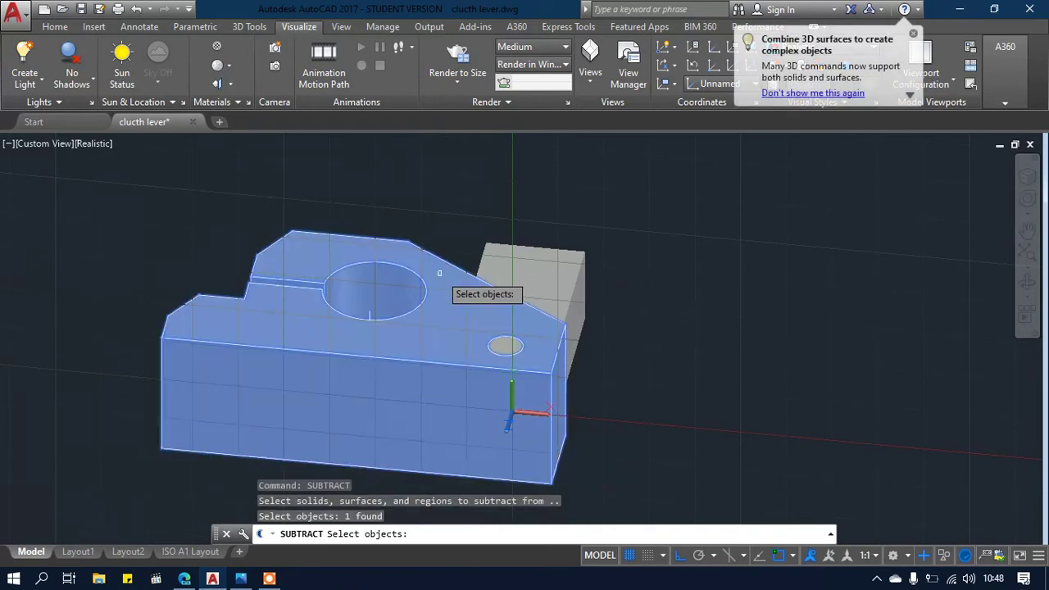
{"action": "key", "text": "Return"}
{"action": "left_click", "coordinate": [502, 264]}
{"action": "key", "text": "Return"}
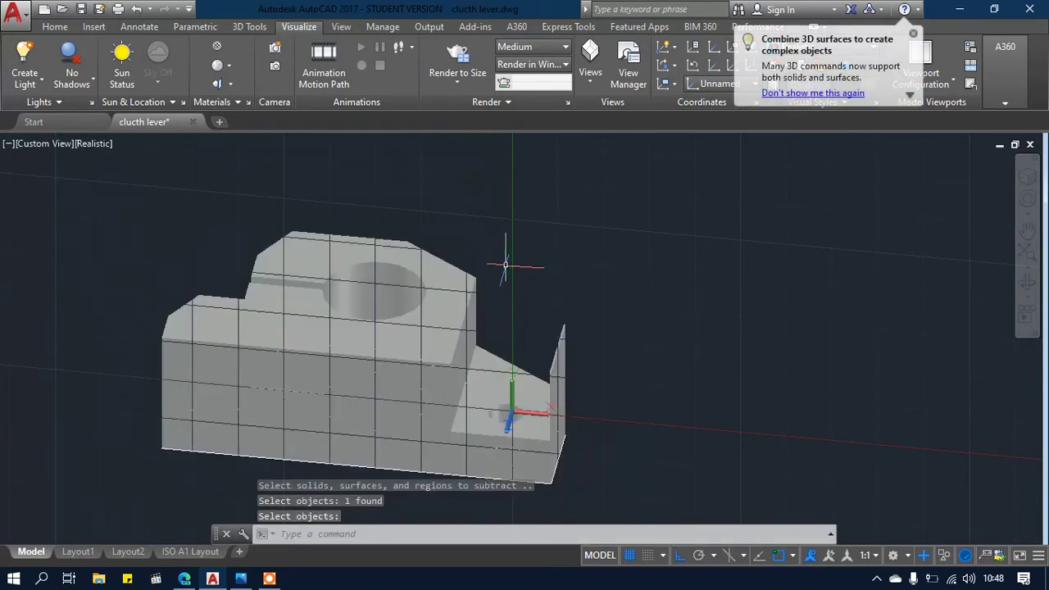
{"action": "key", "text": "ctrl+z"}
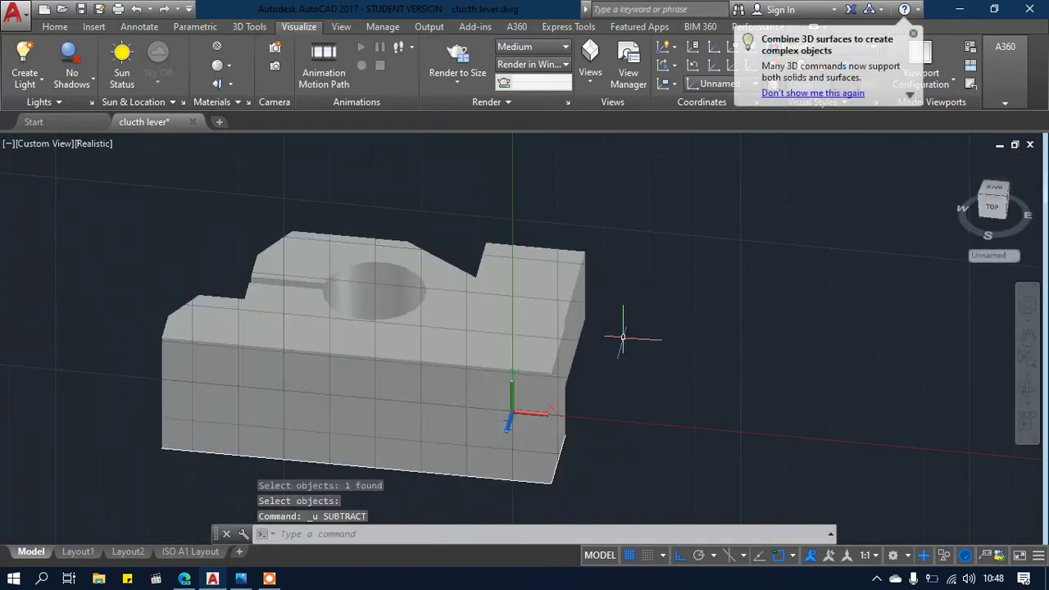
Set the visual style to 2D Wireframe
{"action": "middle_click_drag", "start_coordinate": [628, 335], "coordinate": [628, 341], "text": "shift"}
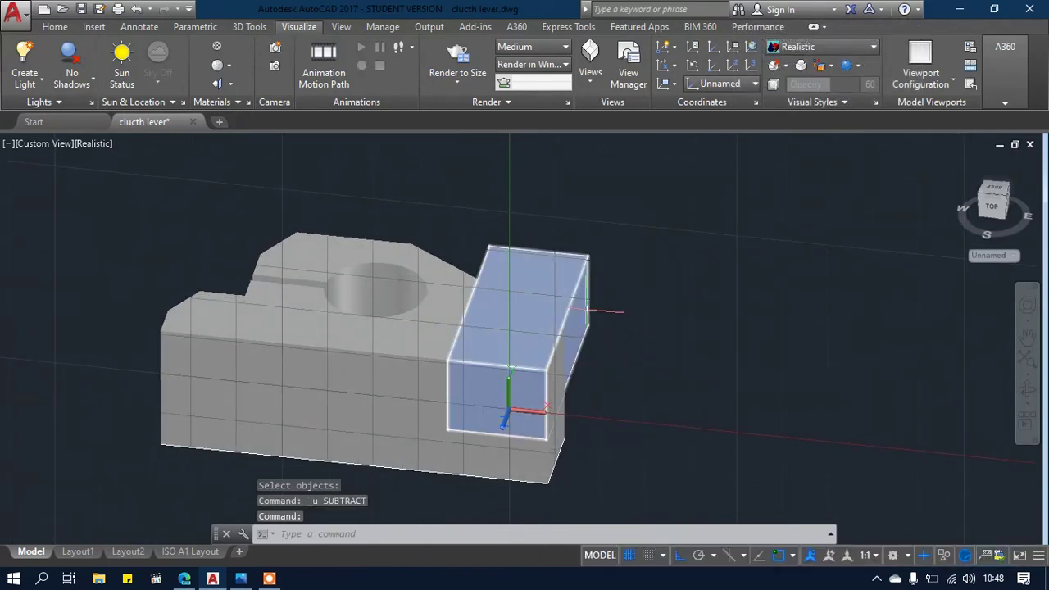
{"action": "type", "text": "MOVE"}
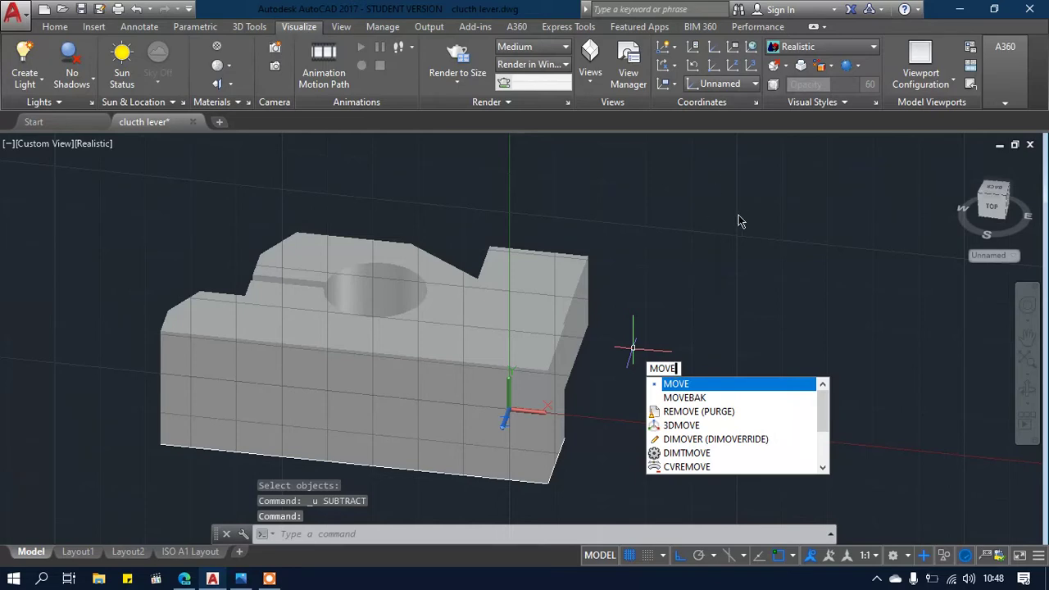
{"action": "left_click", "coordinate": [819, 49]}
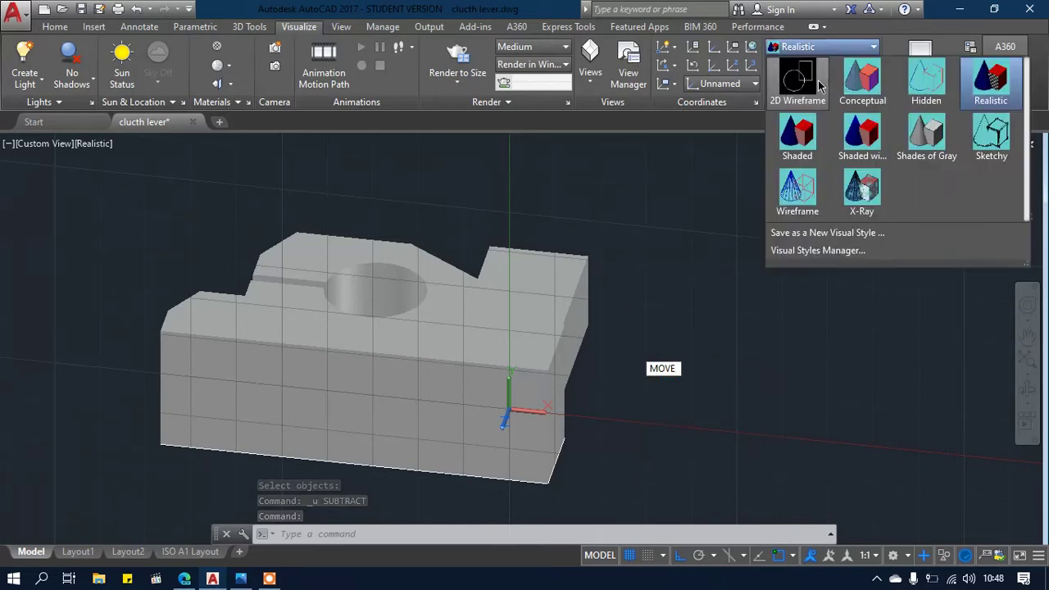
{"action": "left_click", "coordinate": [806, 86]}
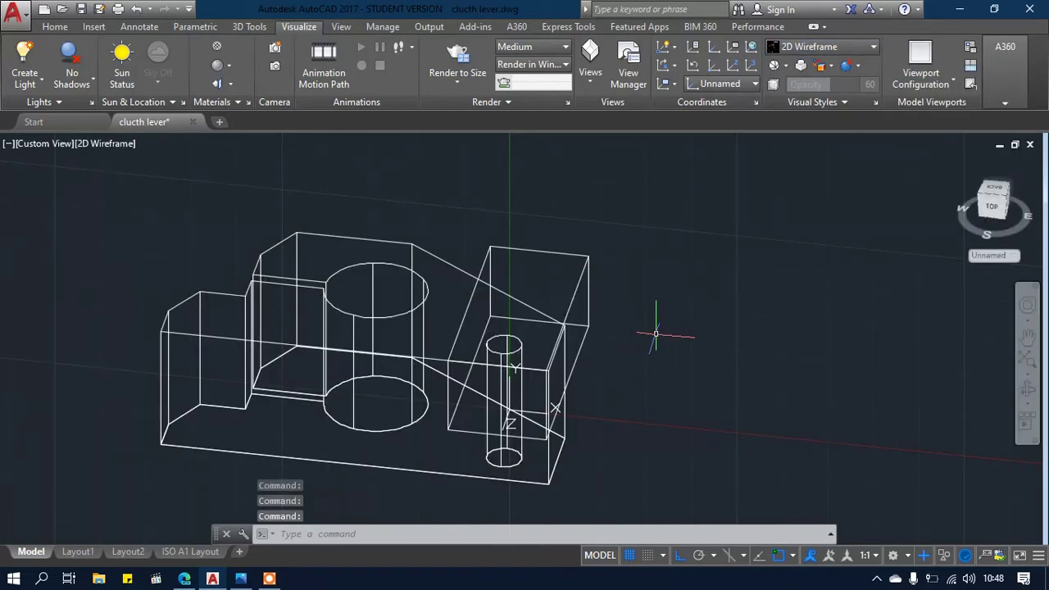
Move the extruded block so its upper front corner coincides with the lever's upper corner at the small-hole end
{"action": "type", "text": "MOVE"}
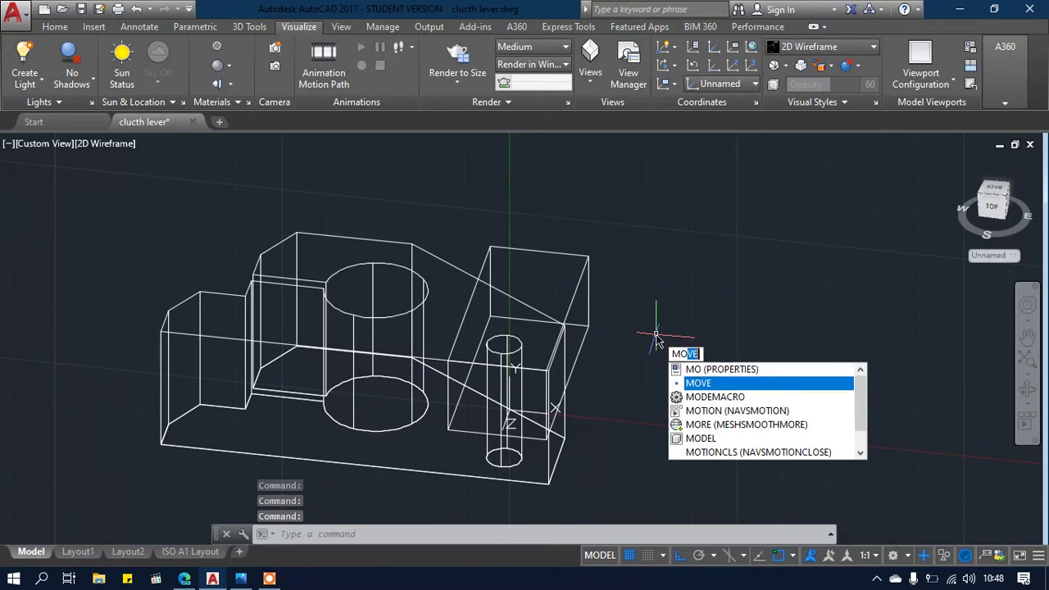
{"action": "key", "text": "Return"}
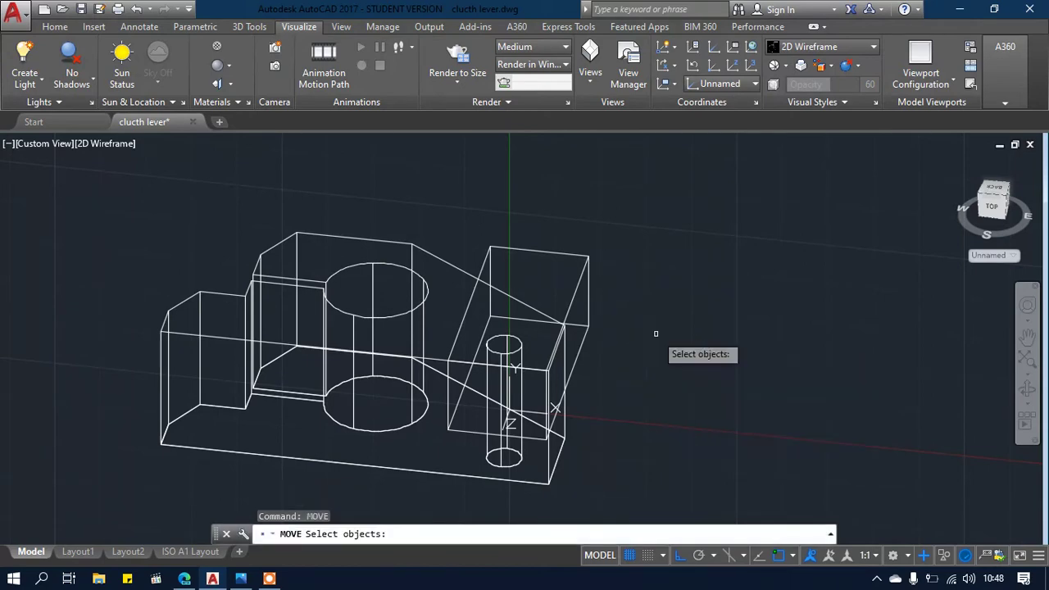
{"action": "left_click", "coordinate": [589, 282]}
{"action": "key", "text": "Return"}
{"action": "scroll", "coordinate": [550, 385], "scroll_direction": "up", "scroll_amount": 4}
{"action": "scroll", "coordinate": [551, 387], "scroll_direction": "up", "scroll_amount": 4}
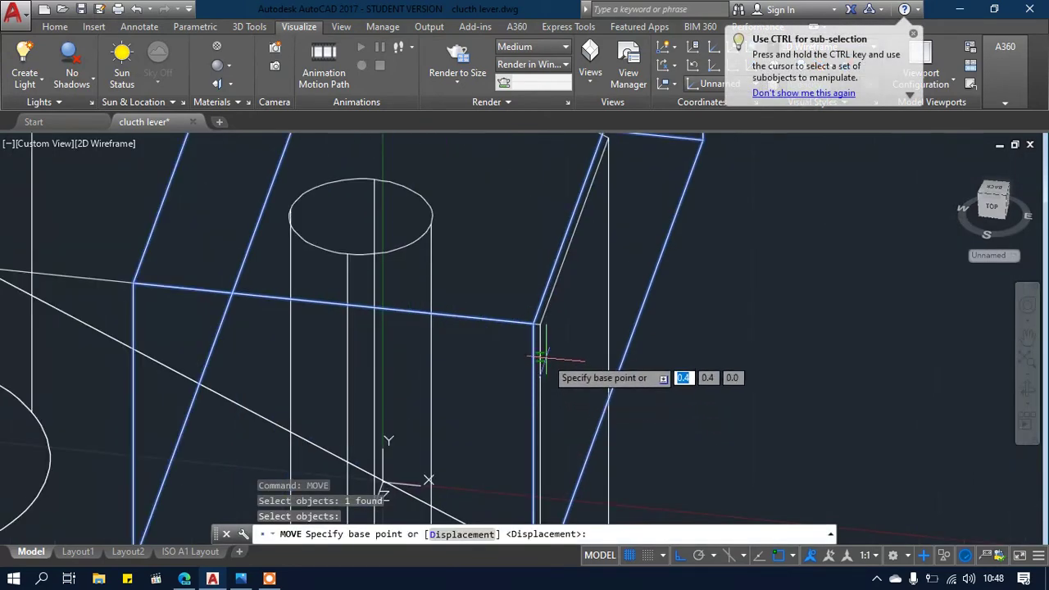
{"action": "left_click", "coordinate": [524, 304]}
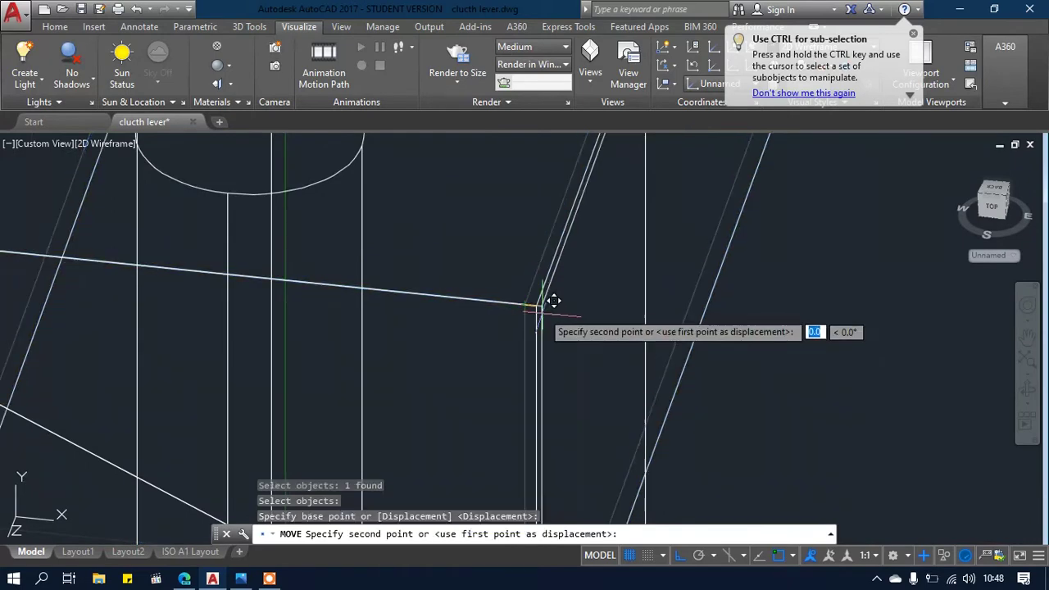
{"action": "left_click", "coordinate": [537, 303]}
Subtract the block from the lever body to cut the step at the small-hole end
{"action": "scroll", "coordinate": [537, 306], "scroll_direction": "down", "scroll_amount": 8}
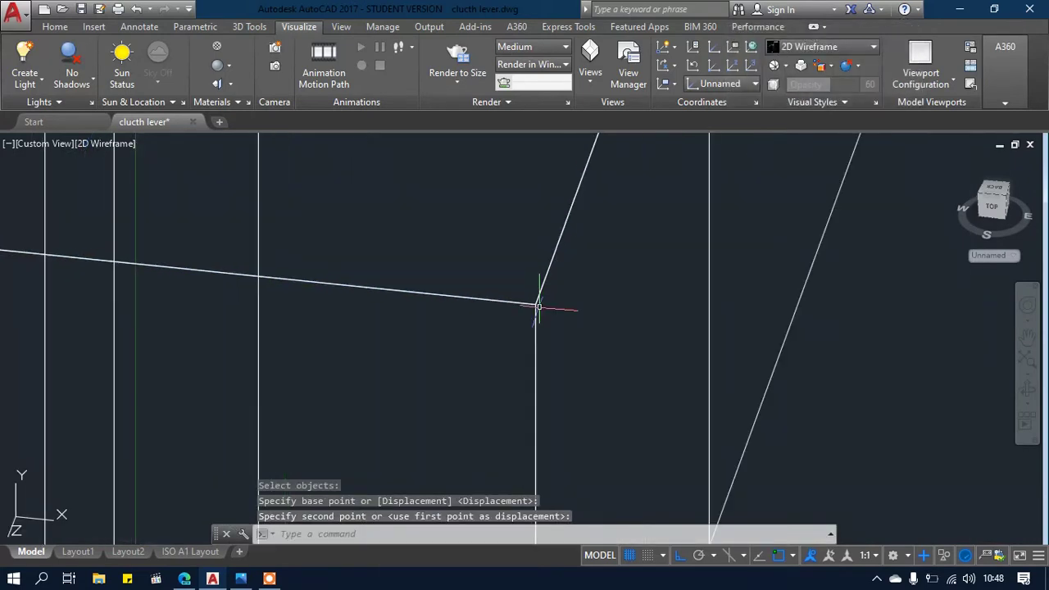
{"action": "type", "text": "SUBTRACT"}
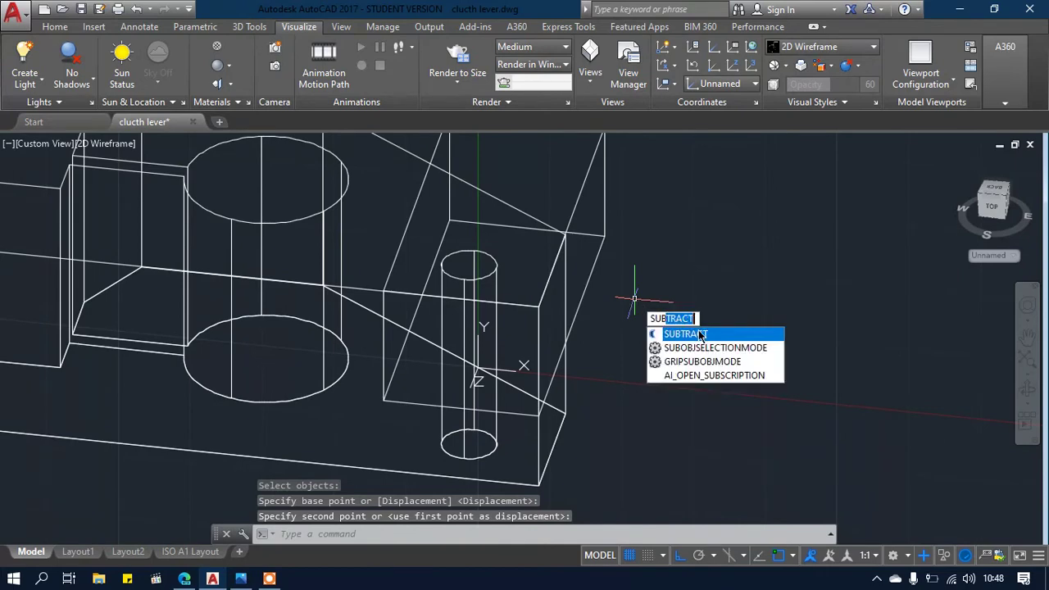
{"action": "left_click", "coordinate": [700, 334]}
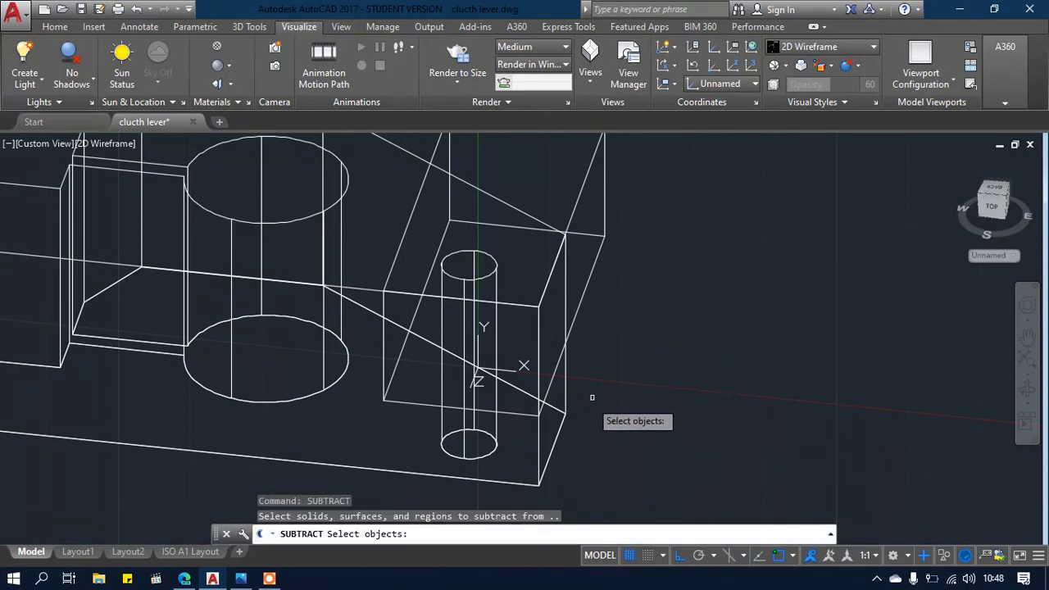
{"action": "left_click", "coordinate": [570, 403]}
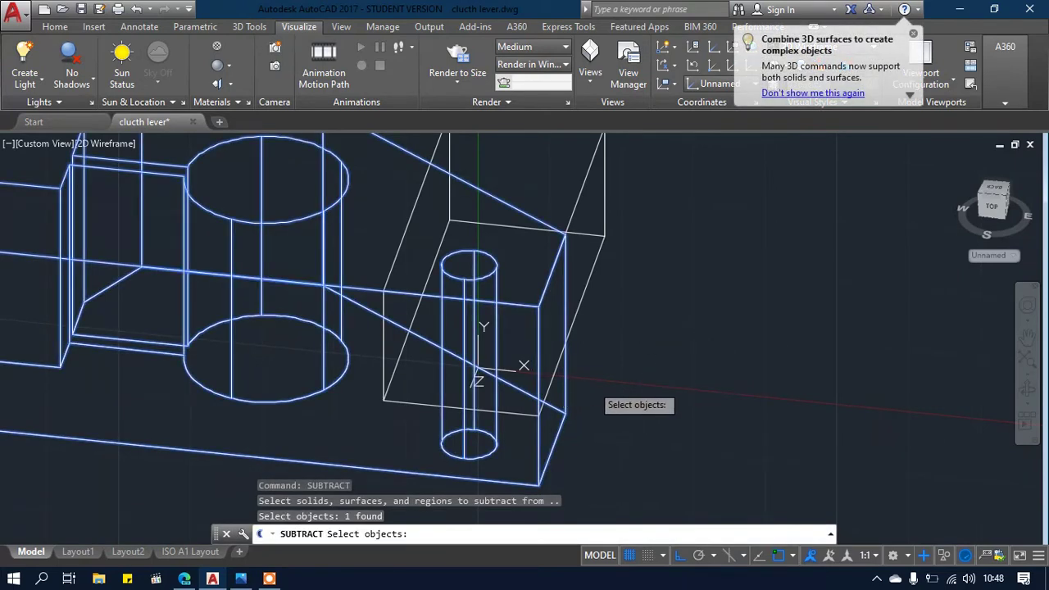
{"action": "key", "text": "Return"}
{"action": "left_click", "coordinate": [588, 283]}
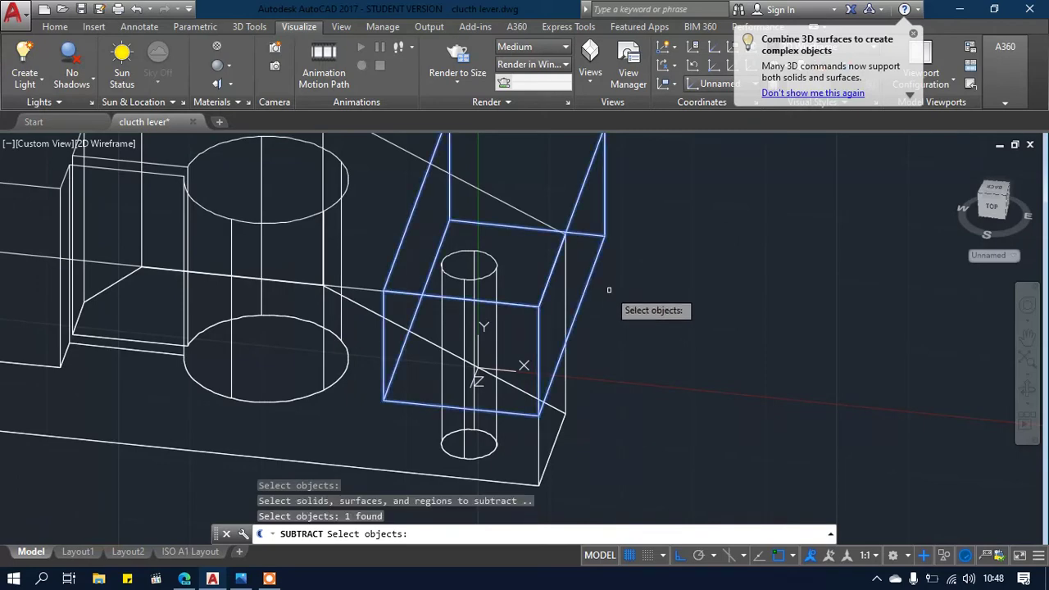
{"action": "key", "text": "Return"}
Align the UCS to the vertical step face of the cutout using the Face option
{"action": "scroll", "coordinate": [609, 286], "scroll_direction": "down", "scroll_amount": 3}
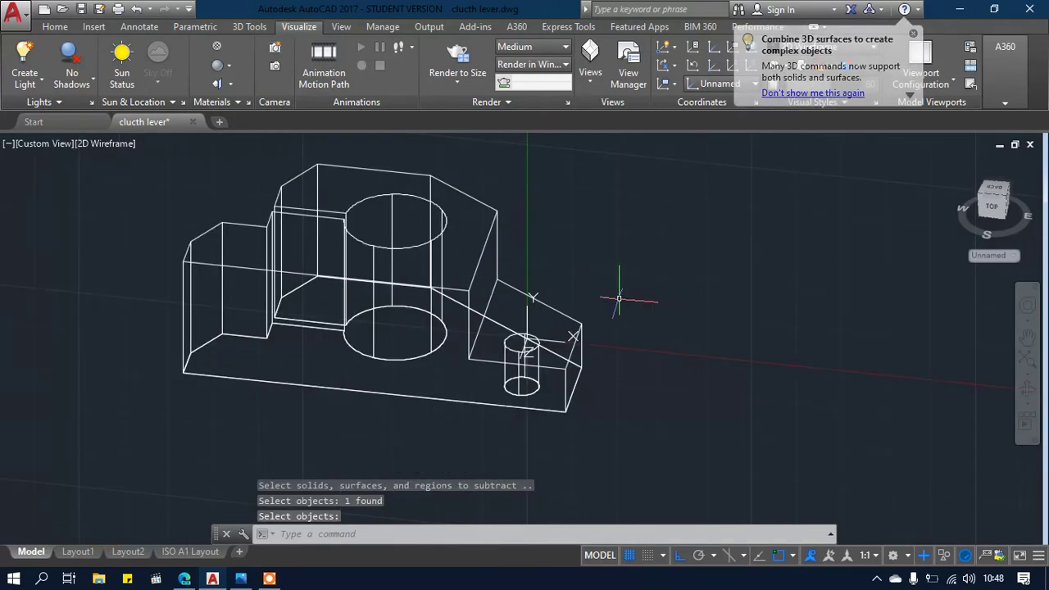
{"action": "type", "text": "UCS"}
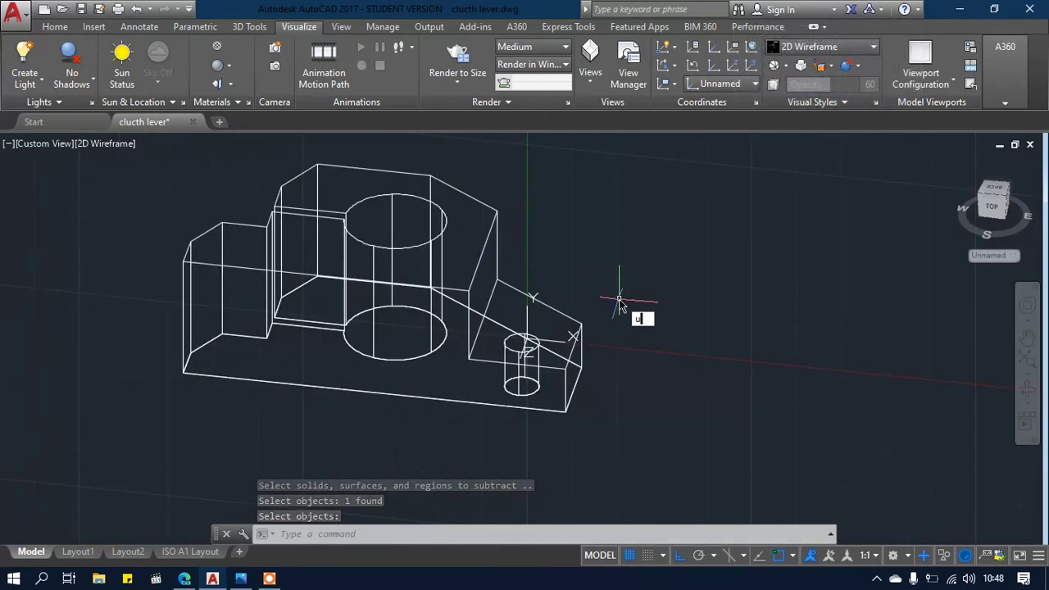
{"action": "left_click", "coordinate": [703, 333]}
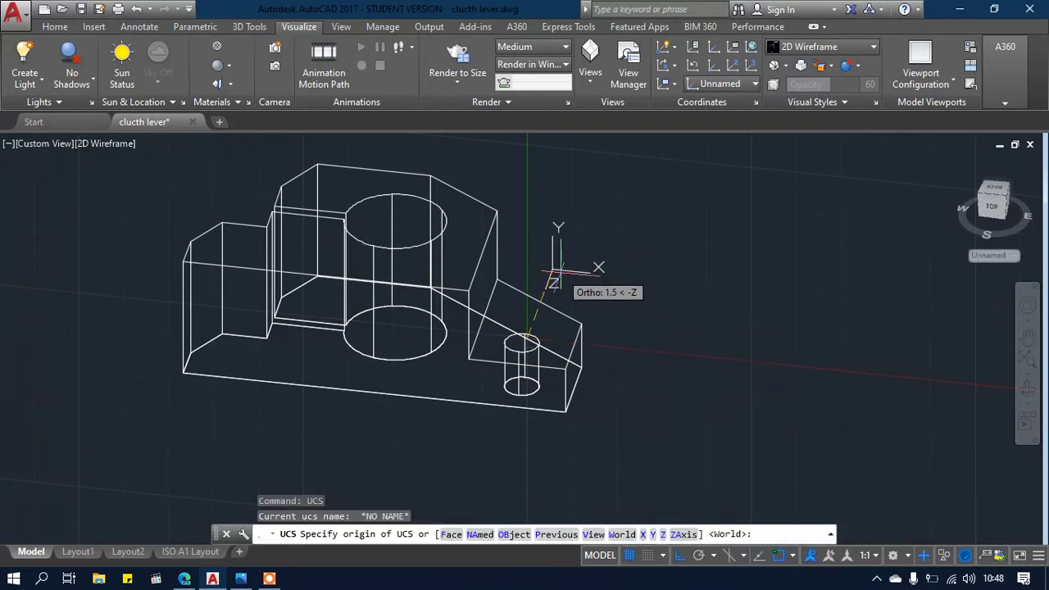
{"action": "left_click", "coordinate": [495, 233]}
{"action": "key", "text": "Return"}
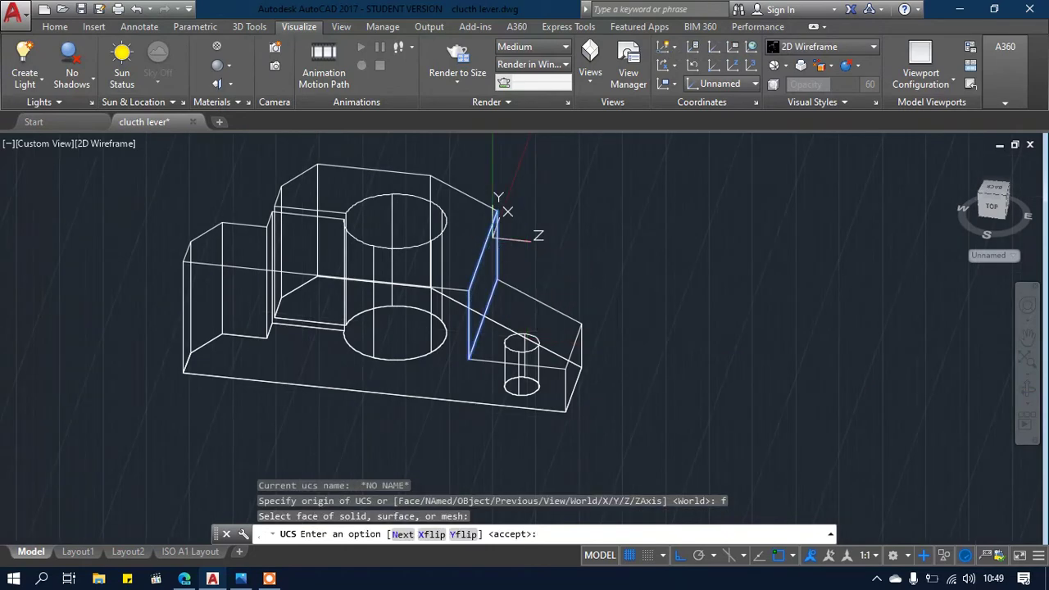
Show the lever in the Right view and check the reference image for the .38 drill hole's position on the step face
{"action": "middle_click_drag", "start_coordinate": [503, 206], "coordinate": [524, 245], "text": "shift"}
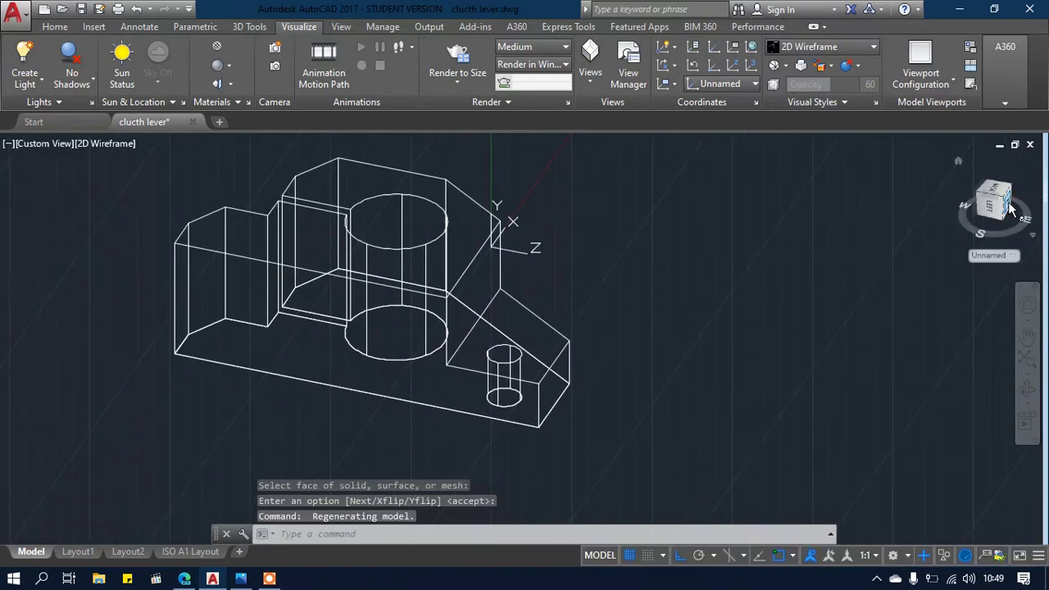
{"action": "left_click", "coordinate": [1006, 212]}
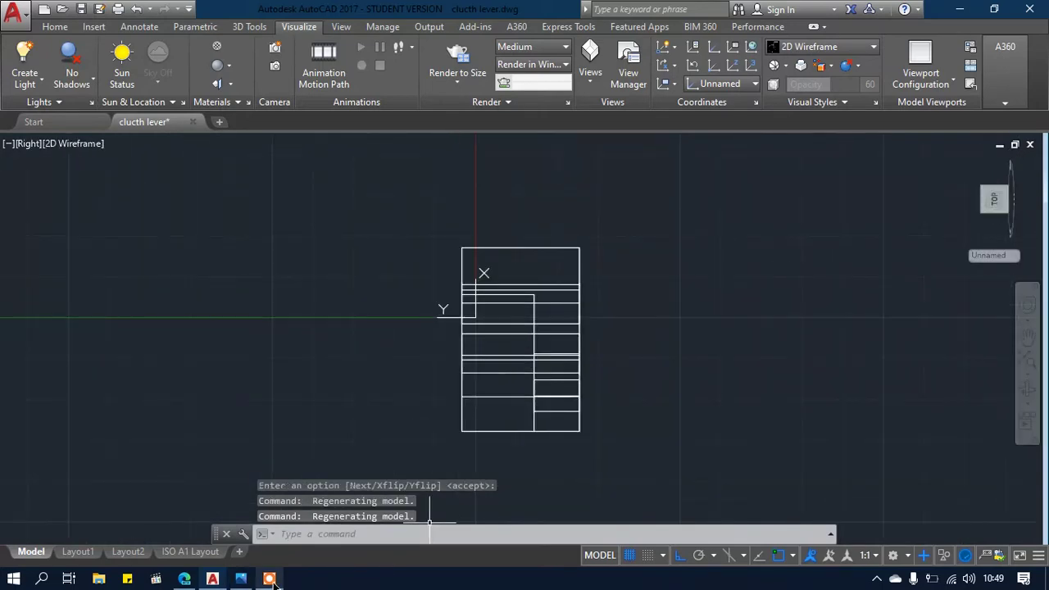
{"action": "left_click", "coordinate": [240, 578]}
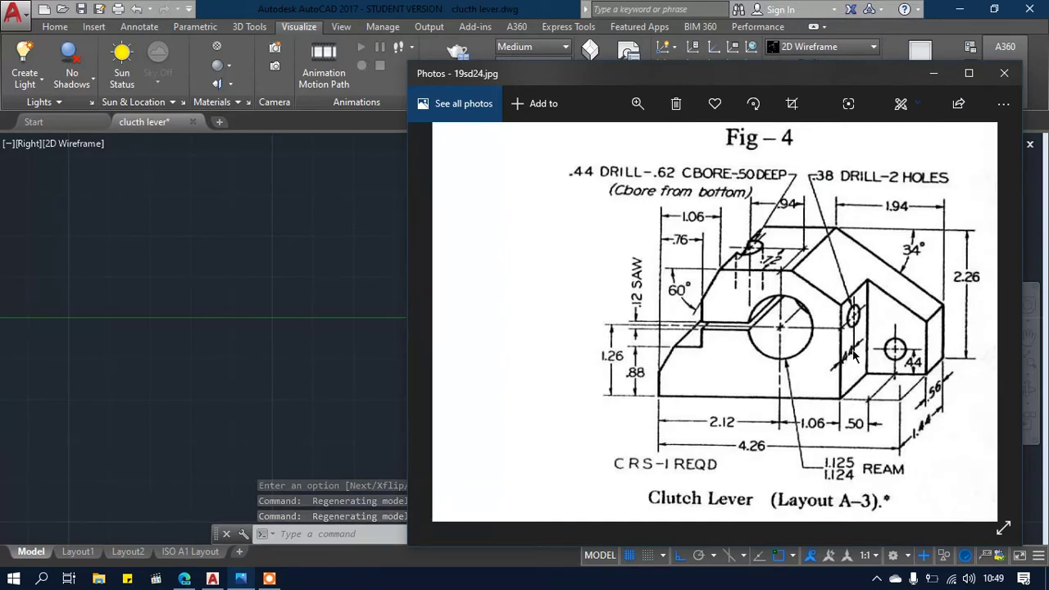
{"action": "left_click", "coordinate": [371, 319]}
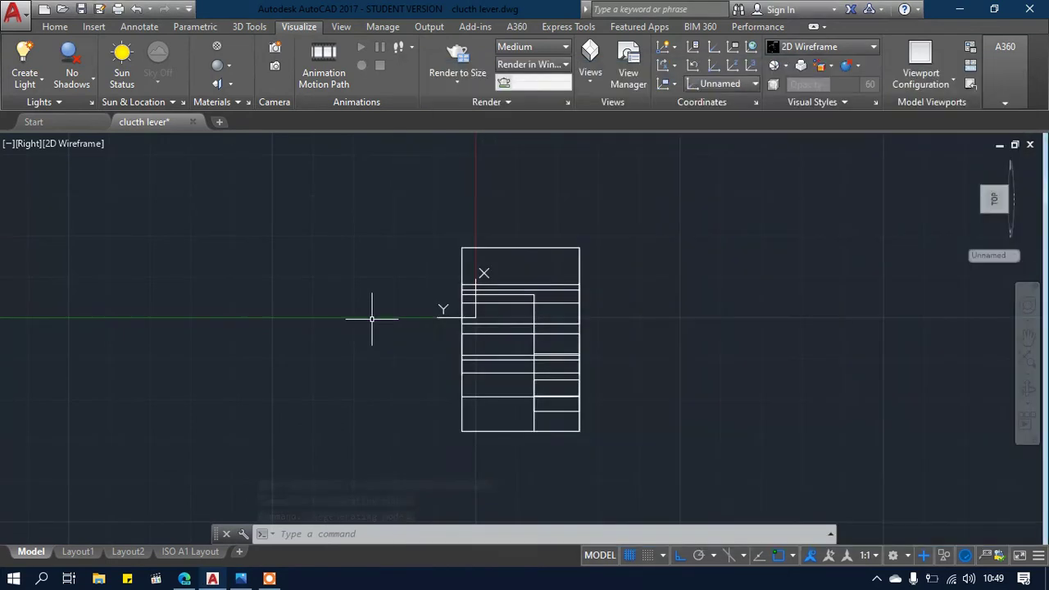
Draw guide lines from the lower outer corner in the Right view: 1.26 up along the edge, then 0.44 inward
{"action": "type", "text": "l"}
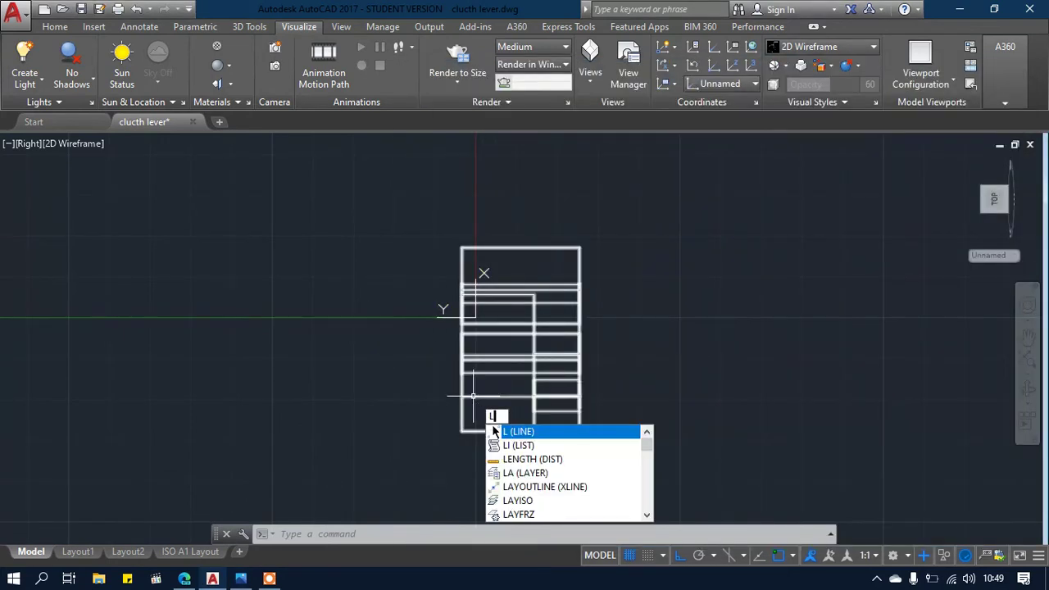
{"action": "key", "text": "Return"}
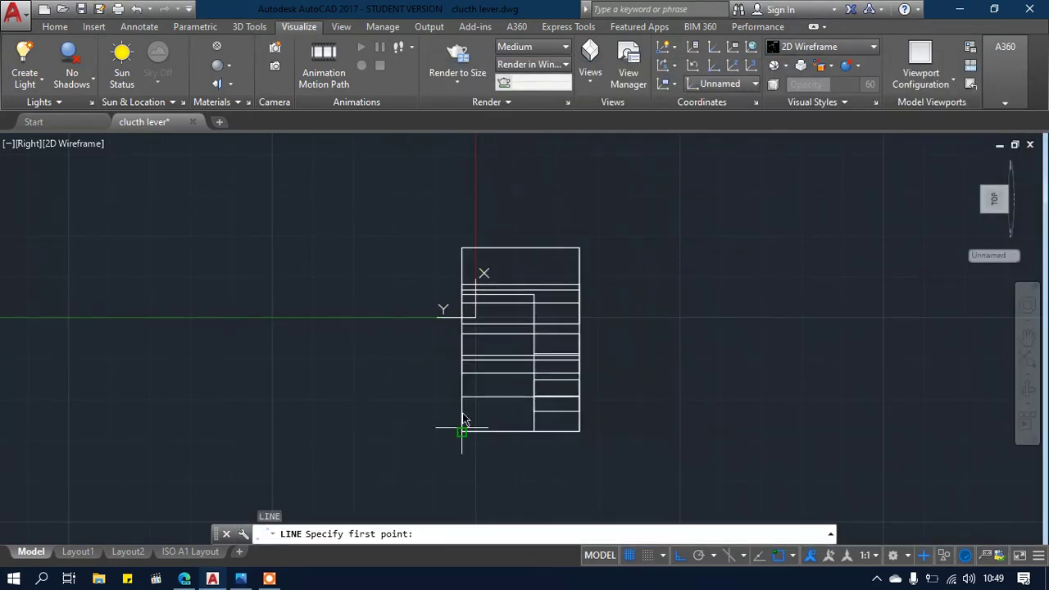
{"action": "left_click", "coordinate": [462, 430]}
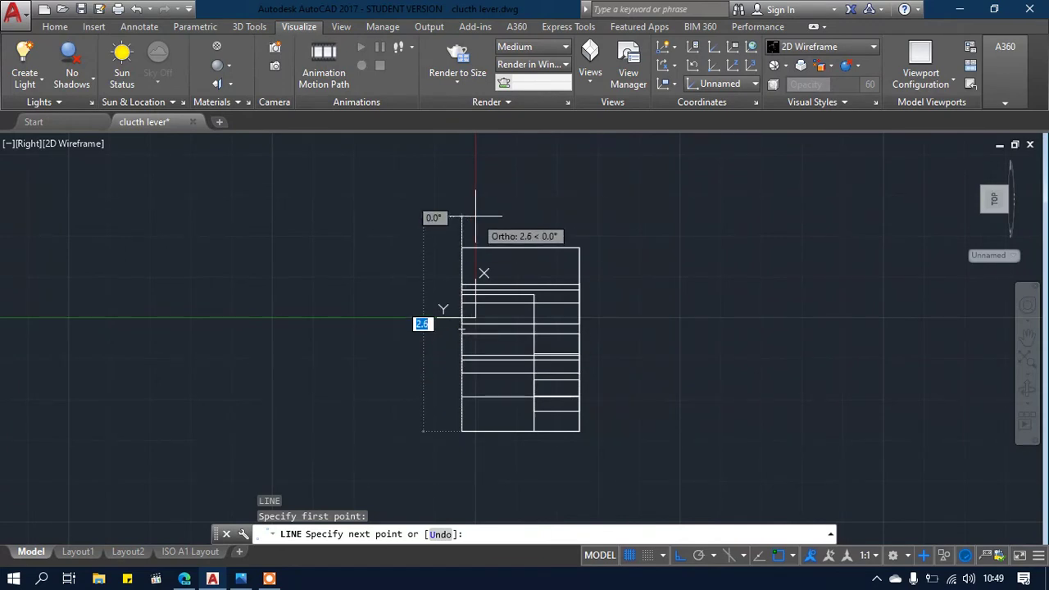
{"action": "type", "text": "1."}
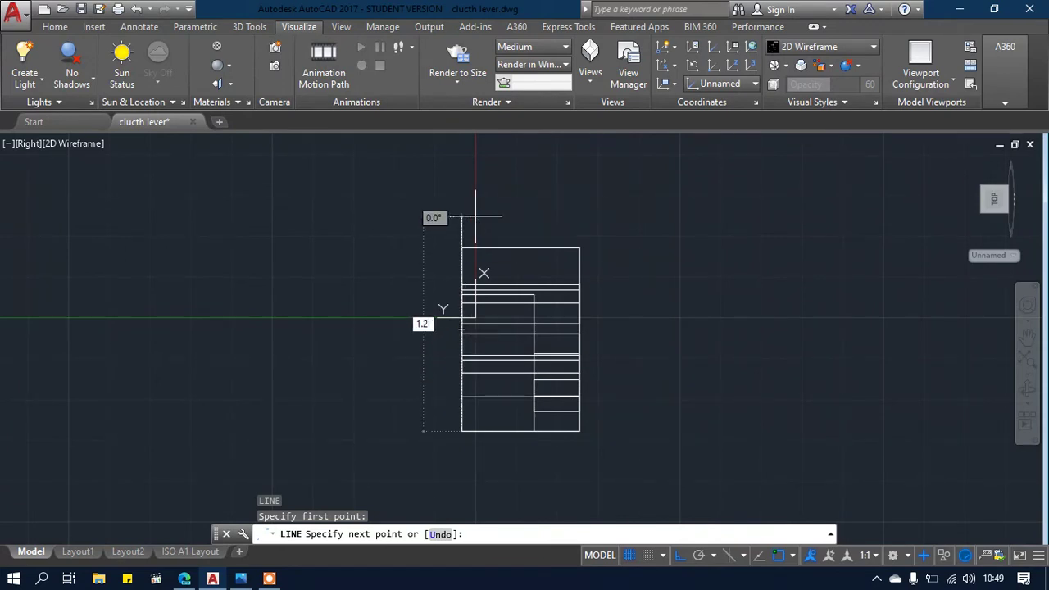
{"action": "key", "text": "Return"}
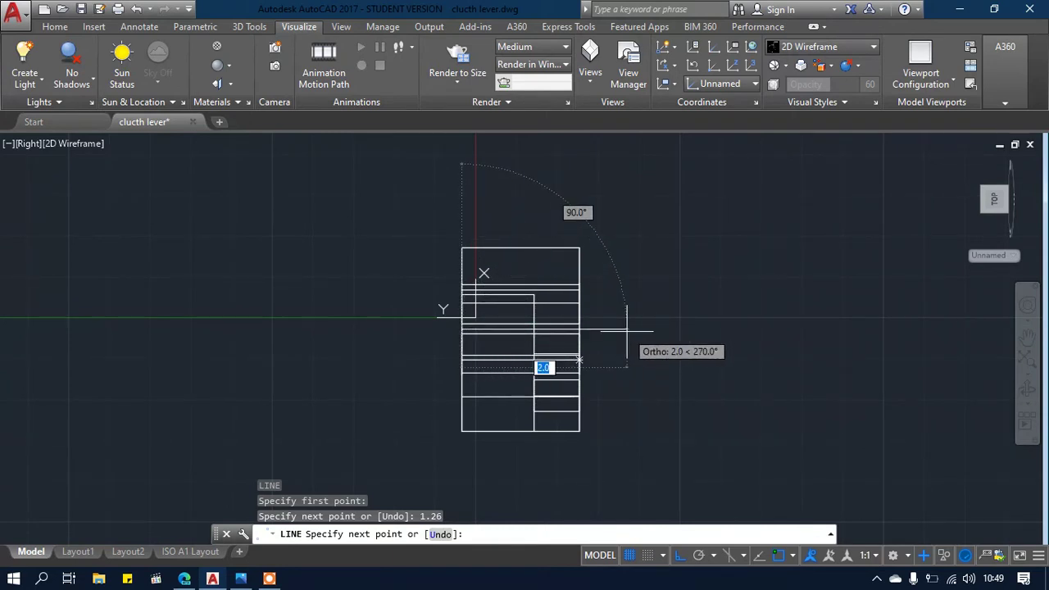
{"action": "type", "text": "0.44"}
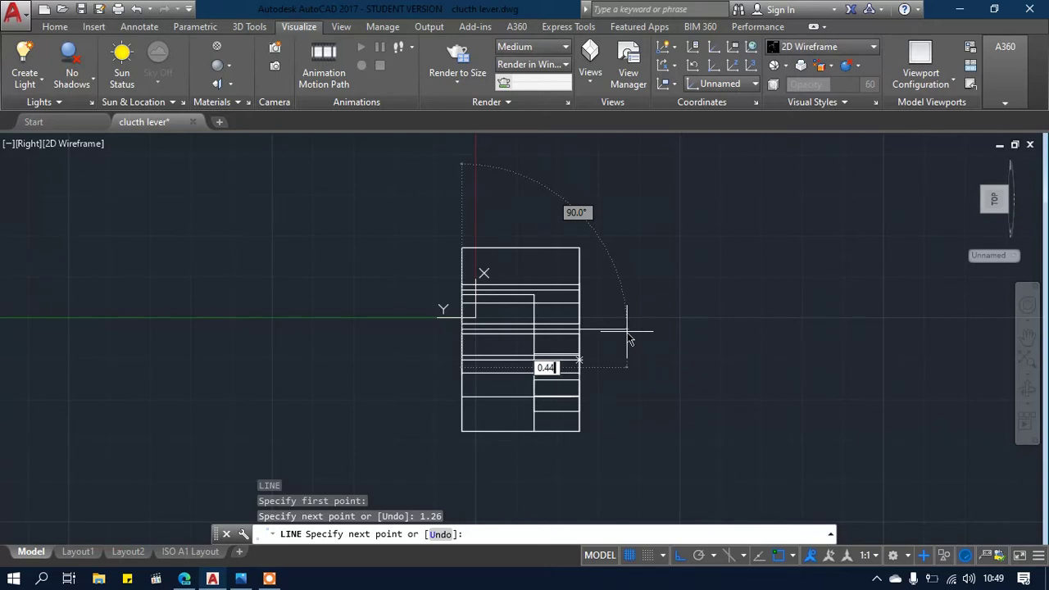
{"action": "key", "text": "Return"}
{"action": "scroll", "coordinate": [528, 344], "scroll_direction": "up", "scroll_amount": 6}
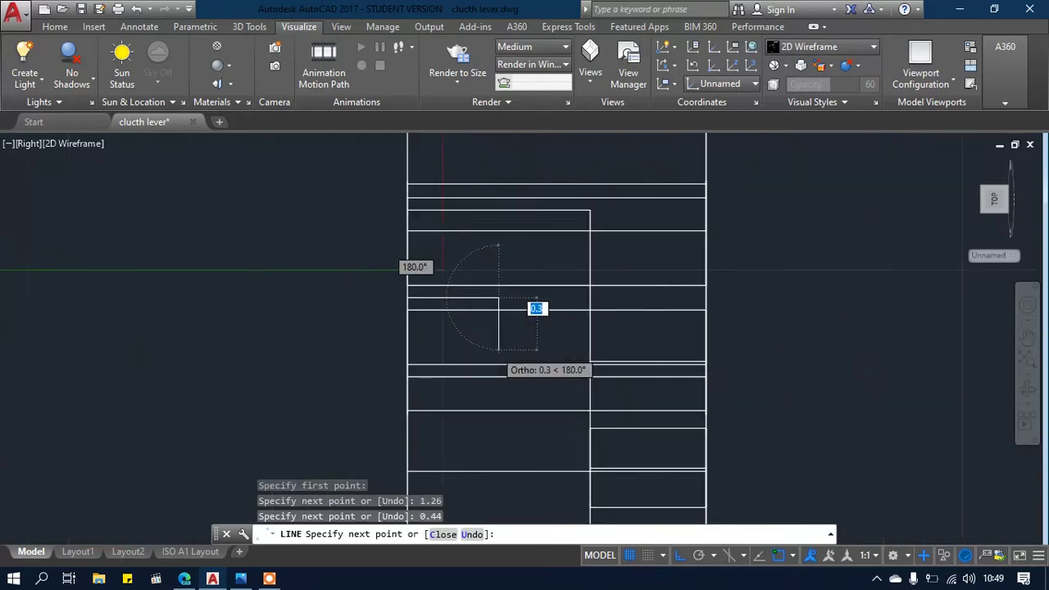
{"action": "key", "text": "Escape"}
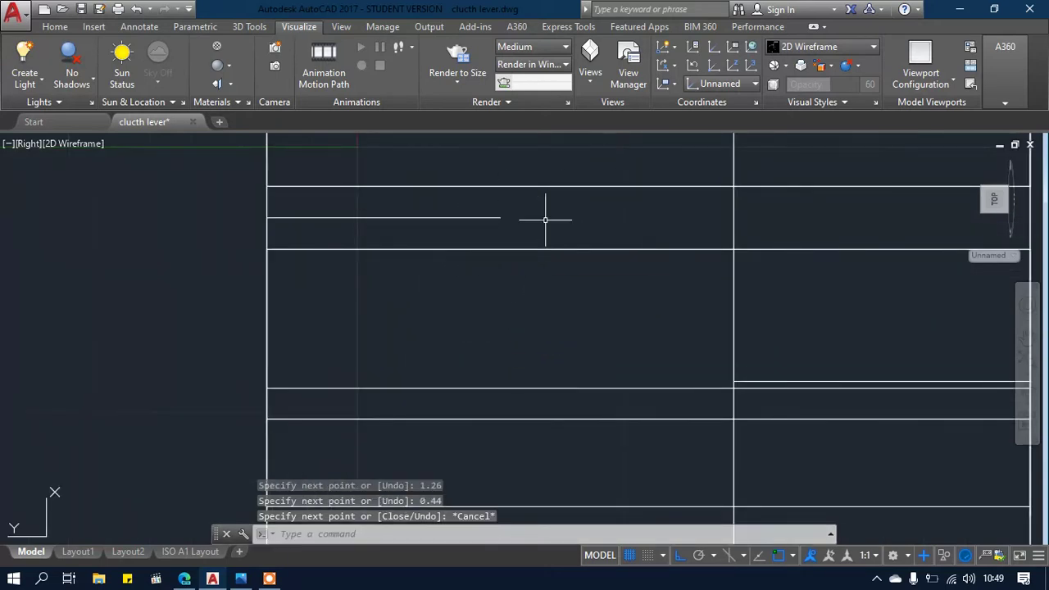
Draw a circle of radius 0.38 centred on the inner end of the 0.44 guide line
{"action": "type", "text": "i"}
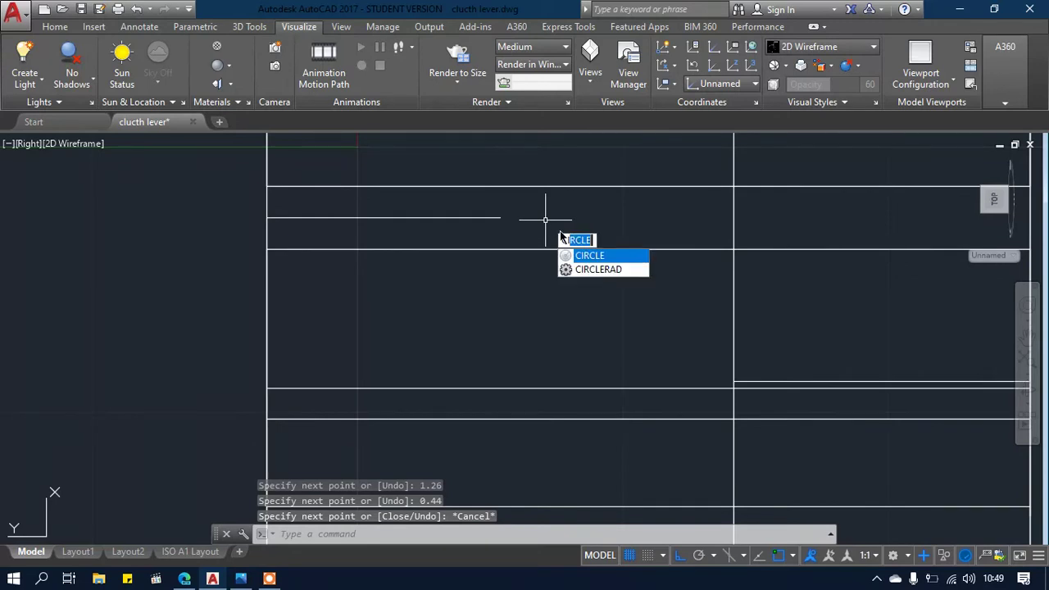
{"action": "left_click", "coordinate": [614, 258]}
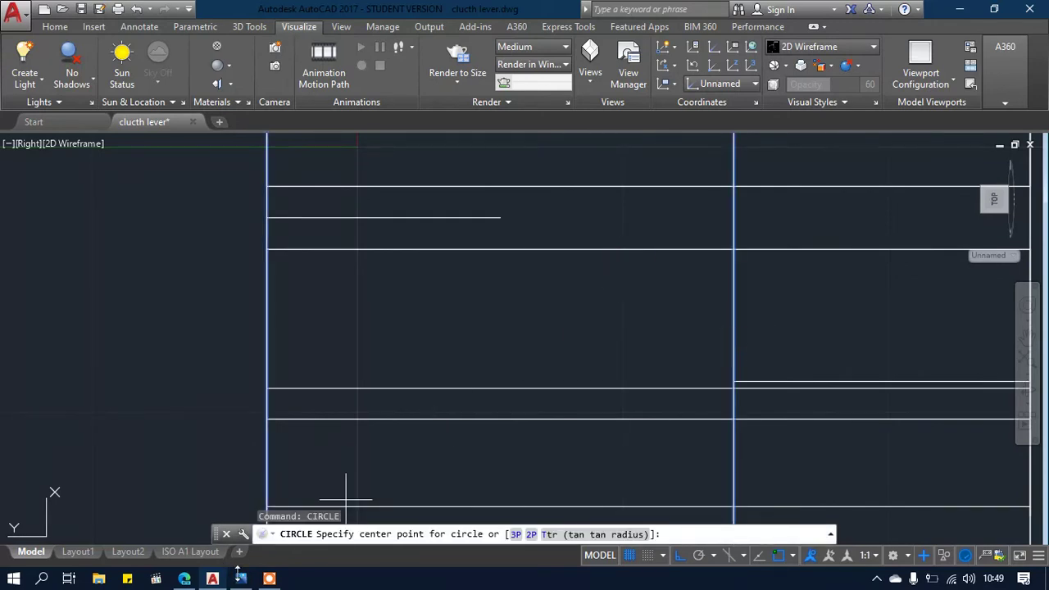
{"action": "left_click", "coordinate": [500, 217]}
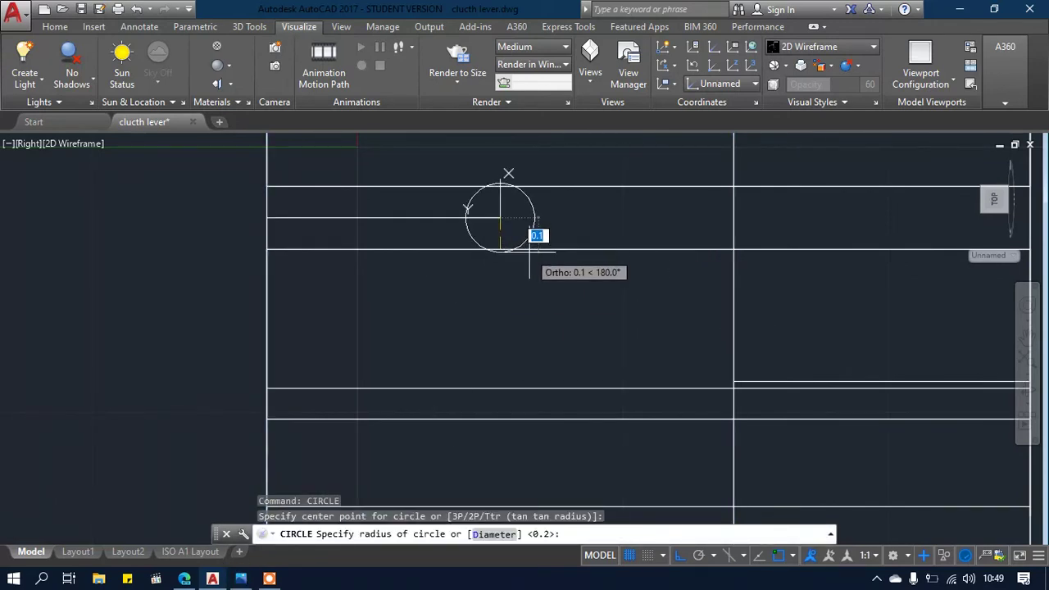
{"action": "type", "text": "0."}
{"action": "key", "text": "Return"}
{"action": "scroll", "coordinate": [533, 250], "scroll_direction": "up", "scroll_amount": 8}
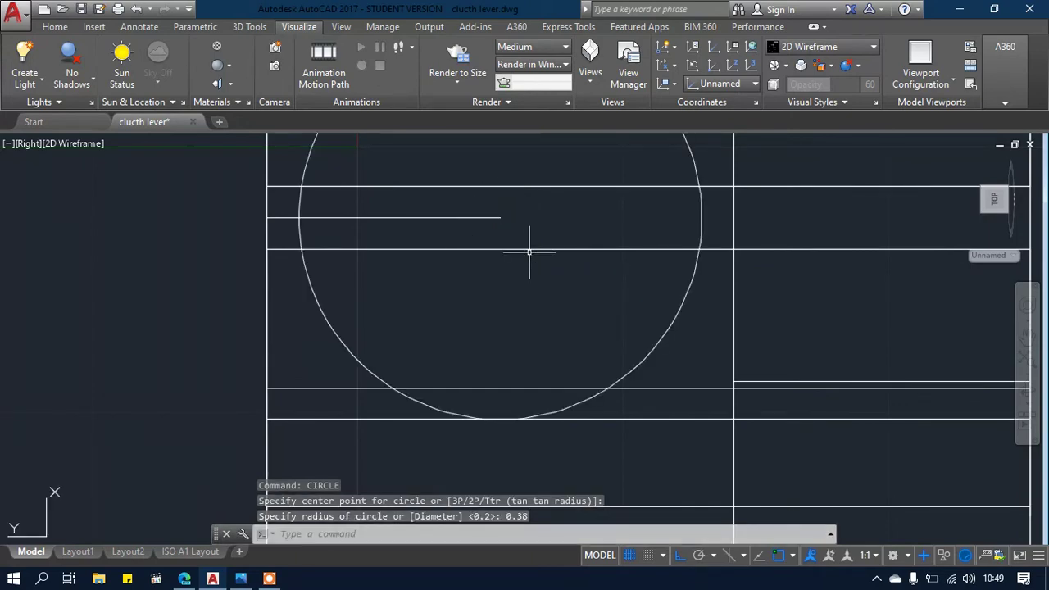
{"action": "scroll", "coordinate": [533, 246], "scroll_direction": "down", "scroll_amount": 8}
{"action": "scroll", "coordinate": [492, 238], "scroll_direction": "up", "scroll_amount": 1}
{"action": "scroll", "coordinate": [525, 254], "scroll_direction": "down", "scroll_amount": 2}
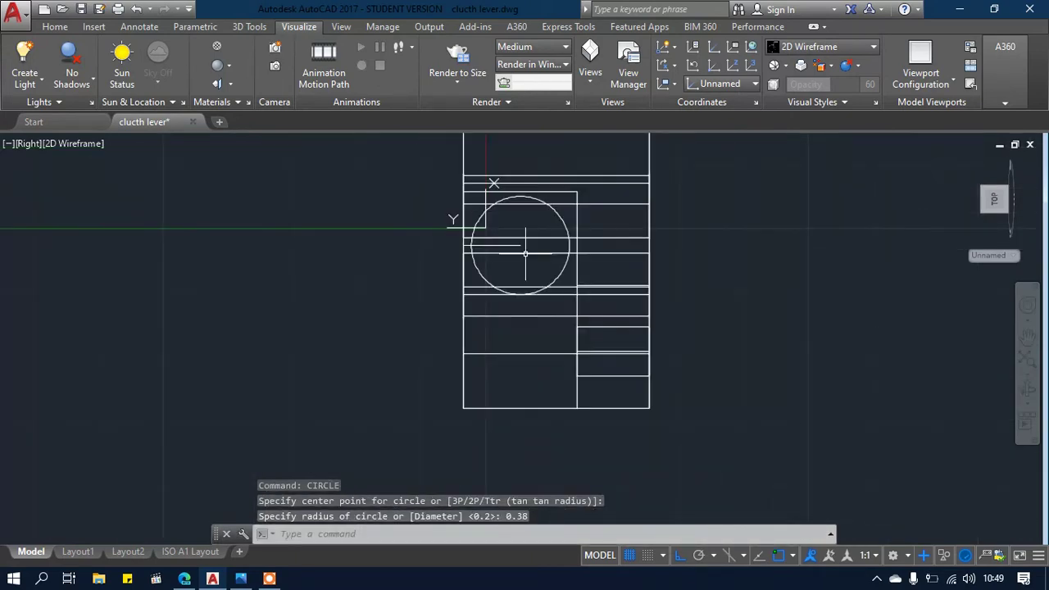
{"action": "middle_click_drag", "start_coordinate": [524, 258], "coordinate": [631, 344], "text": "shift"}
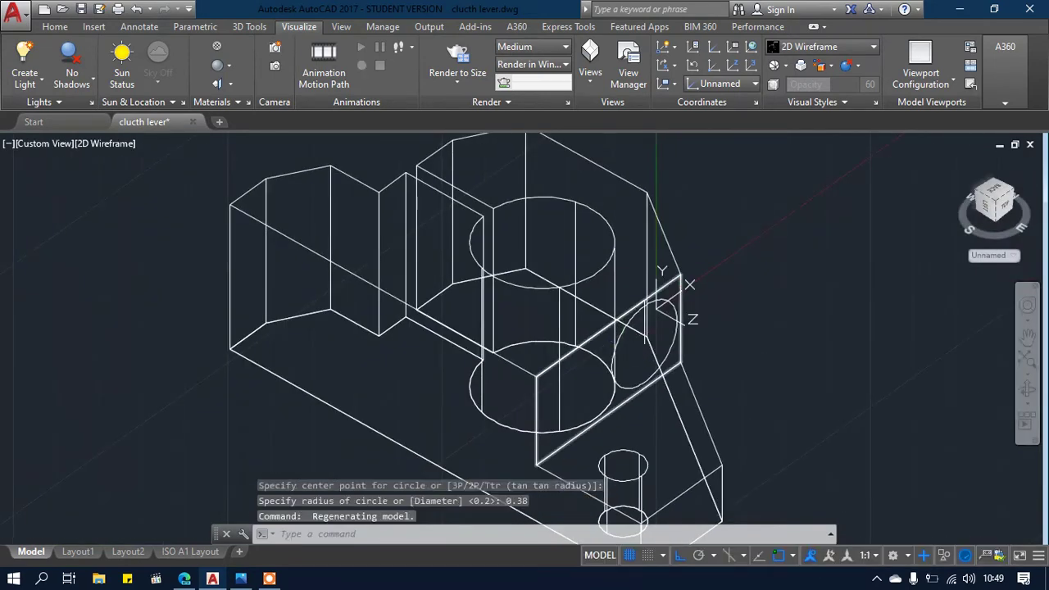
Return to the Right view and erase the 0.38-radius circle
{"action": "key", "text": "ctrl+z"}
{"action": "key", "text": "ctrl+z"}
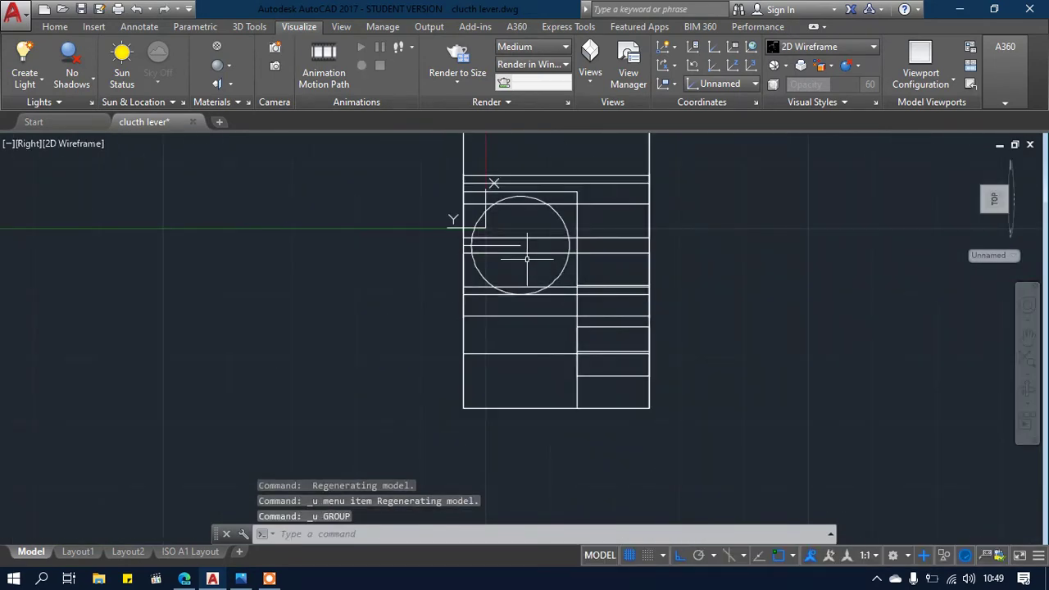
{"action": "key", "text": "ctrl+z"}
{"action": "left_click", "coordinate": [661, 346]}
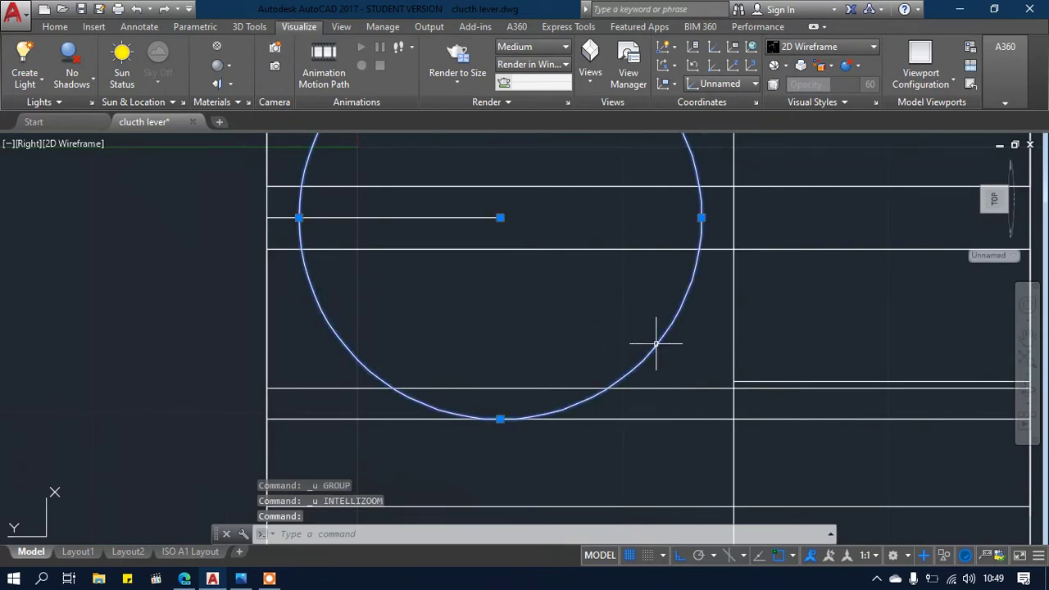
{"action": "key", "text": "Delete"}
Draw a circle of diameter 0.38 centred on the inner end of the 0.44 guide line
{"action": "type", "text": "c"}
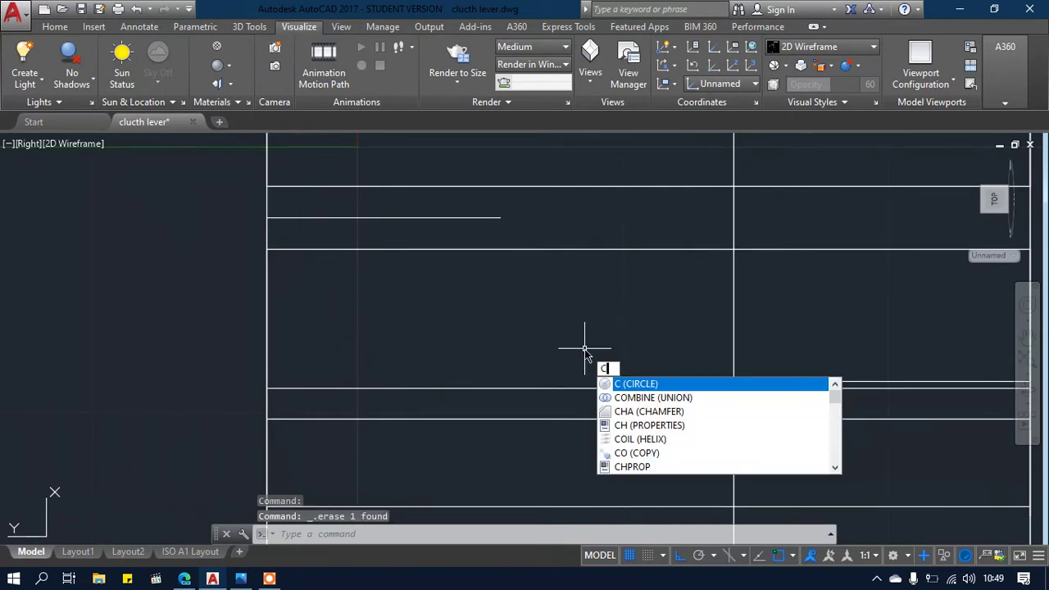
{"action": "key", "text": "Return"}
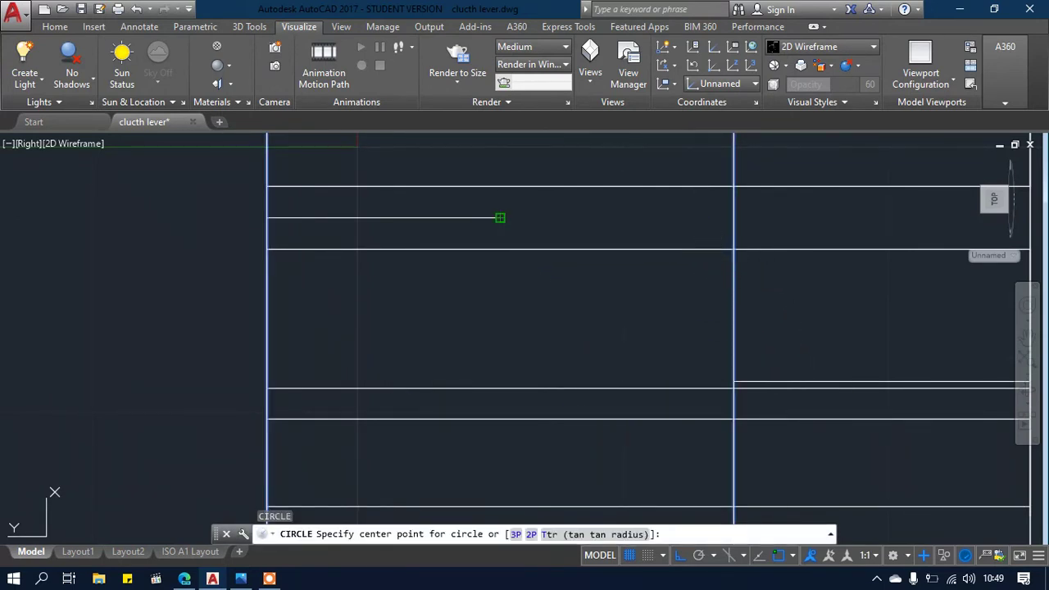
{"action": "left_click", "coordinate": [500, 218]}
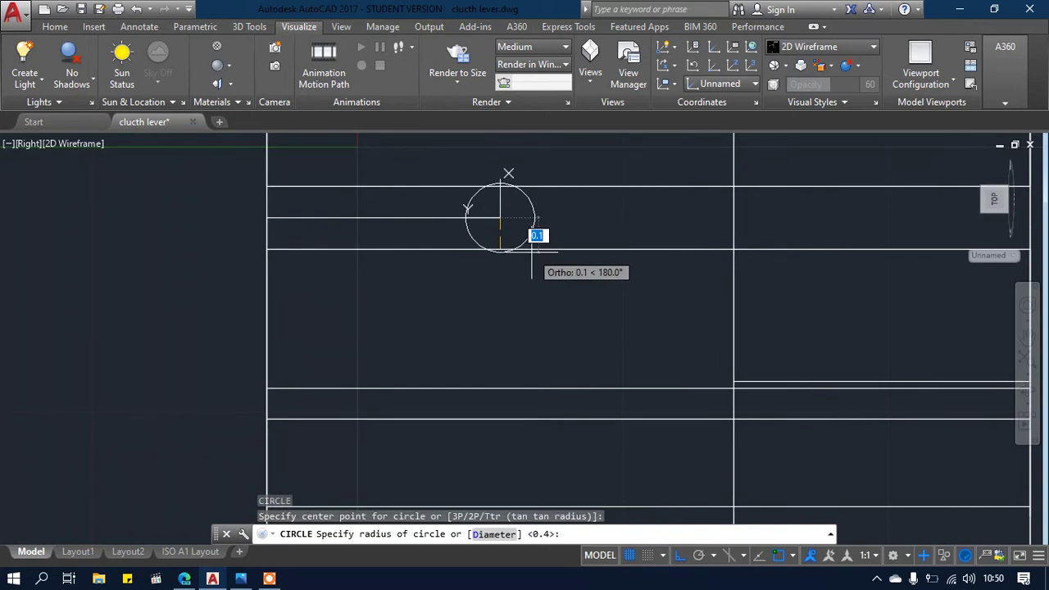
{"action": "type", "text": "d"}
{"action": "key", "text": "Return"}
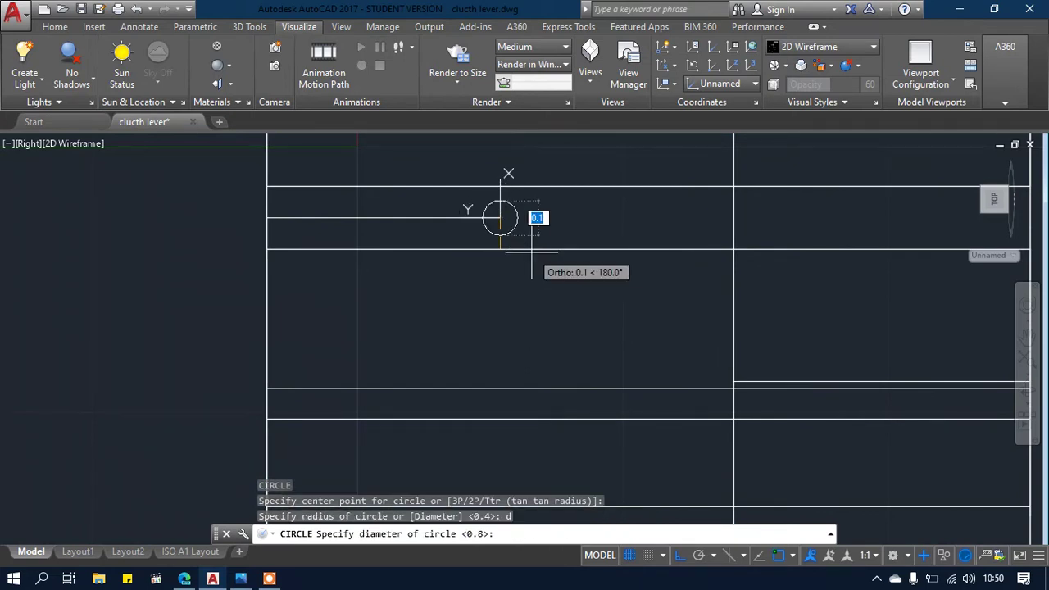
{"action": "type", "text": "0"}
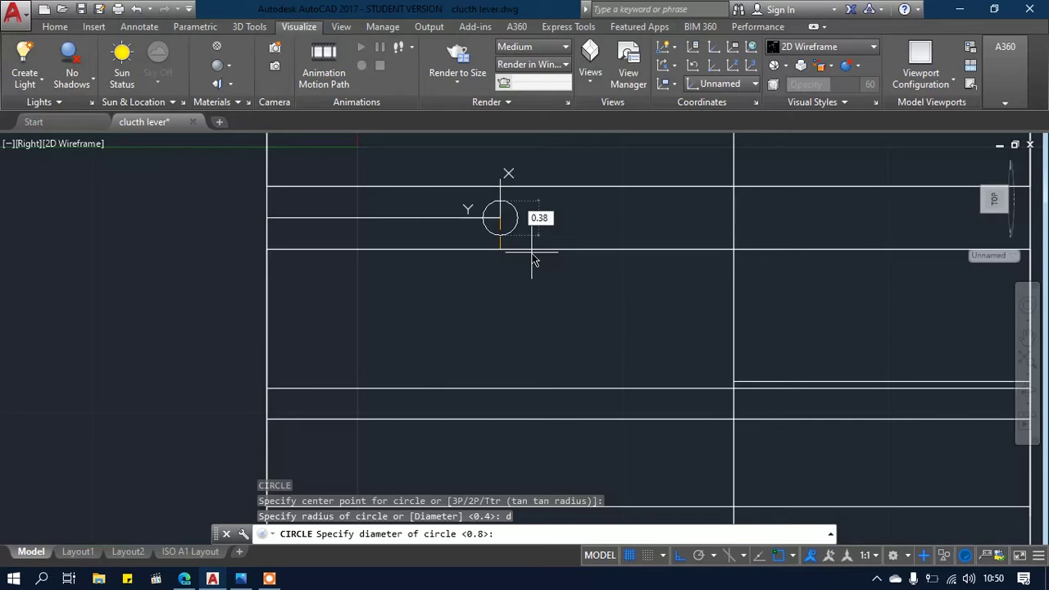
{"action": "key", "text": "Return"}
{"action": "scroll", "coordinate": [532, 252], "scroll_direction": "down", "scroll_amount": 5}
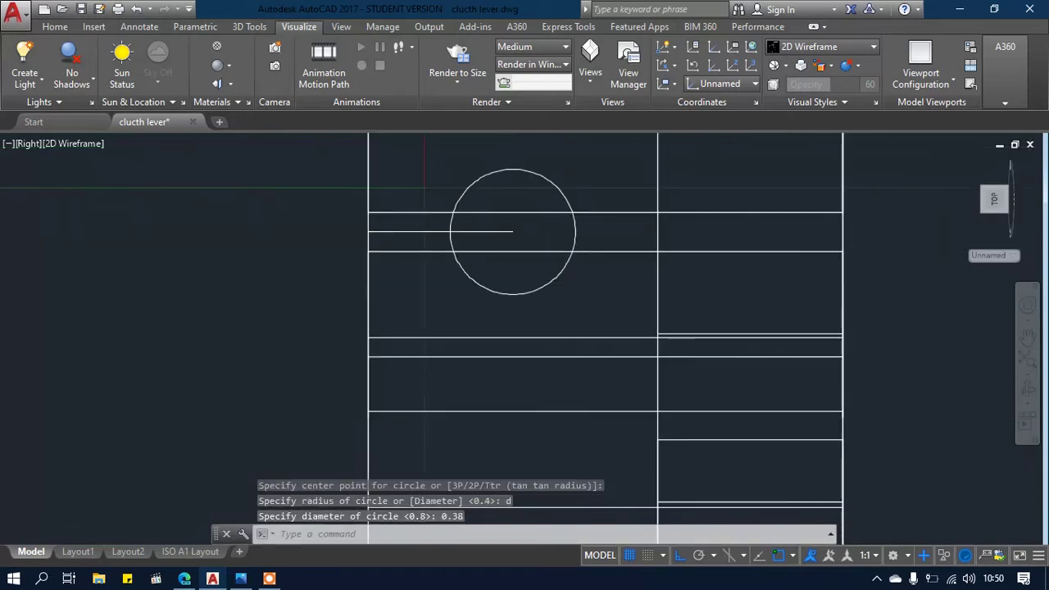
Erase the 0.44 and 1.26 guide lines on the step face, keeping the circle
{"action": "middle_click_drag", "start_coordinate": [532, 252], "coordinate": [651, 334], "text": "shift"}
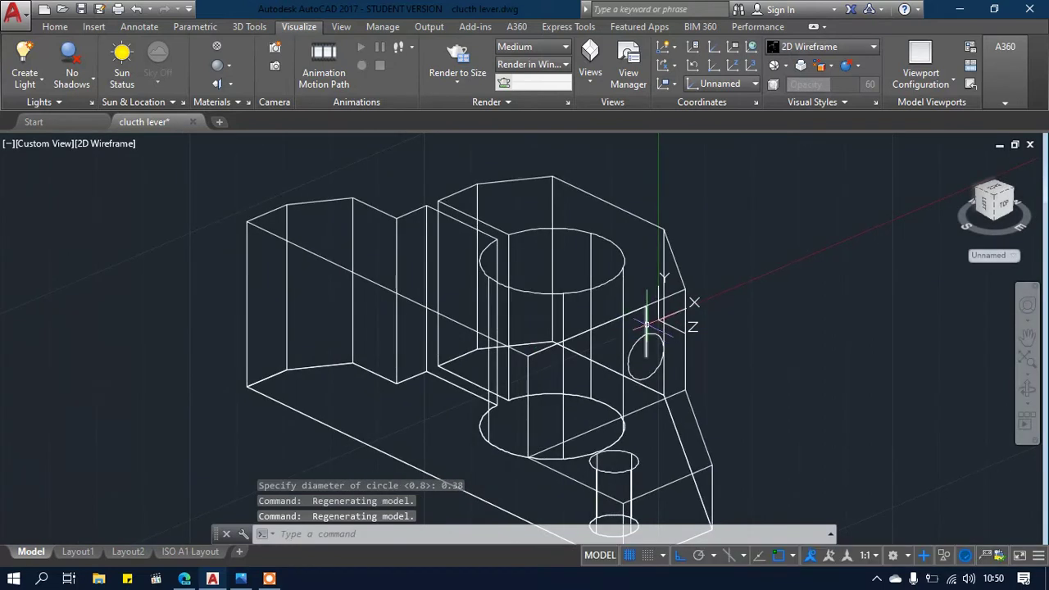
{"action": "left_click", "coordinate": [649, 335]}
{"action": "key", "text": "Delete"}
{"action": "left_click", "coordinate": [631, 313]}
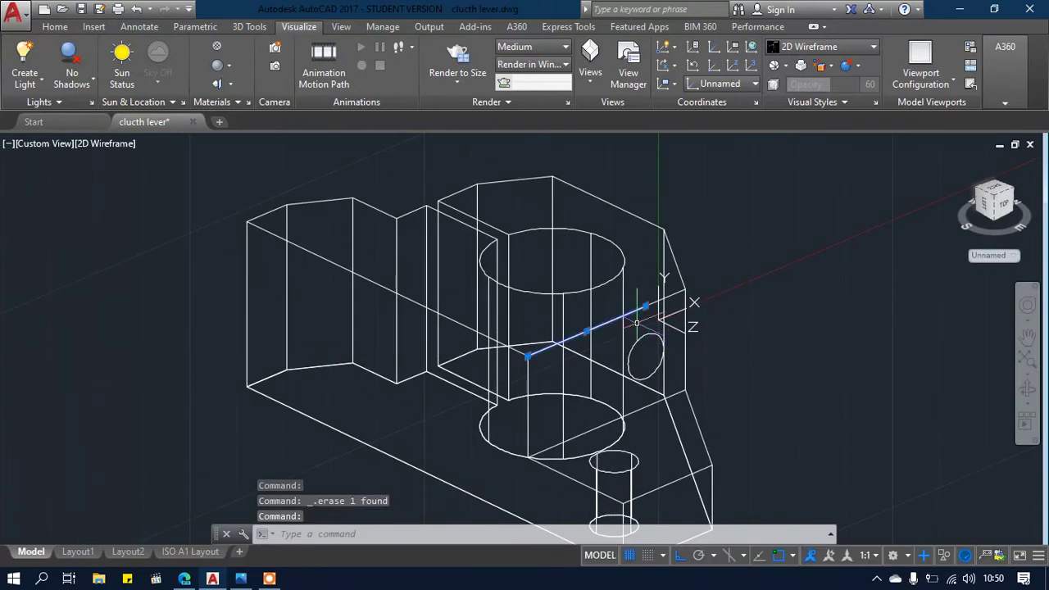
{"action": "key", "text": "Delete"}
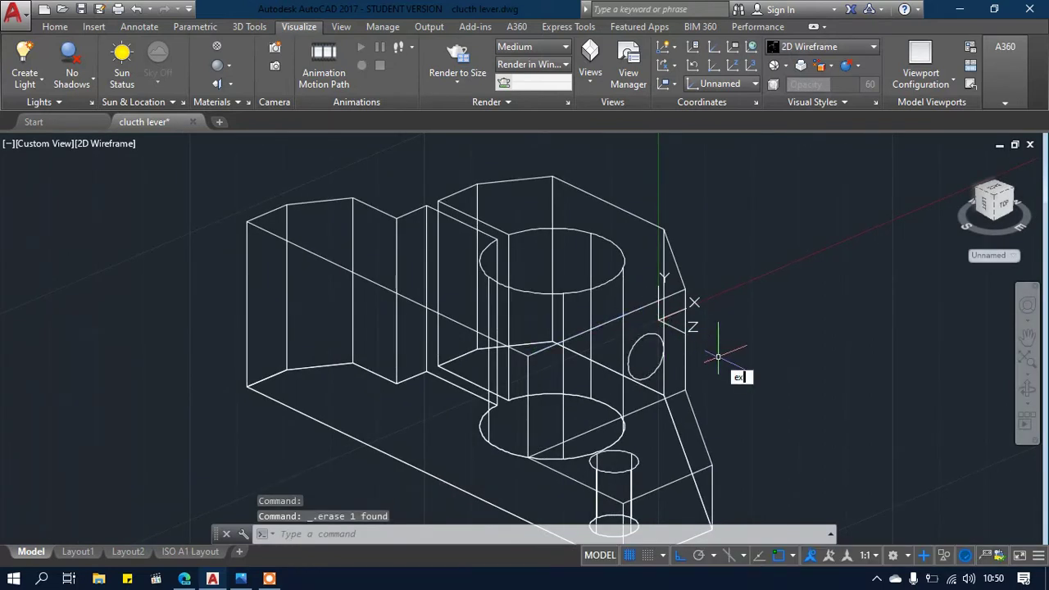
Extrude the 0.38 circle from the step face back through the lever body, past the large bore
{"action": "type", "text": "EXT"}
{"action": "key", "text": "Return"}
{"action": "left_click", "coordinate": [651, 335]}
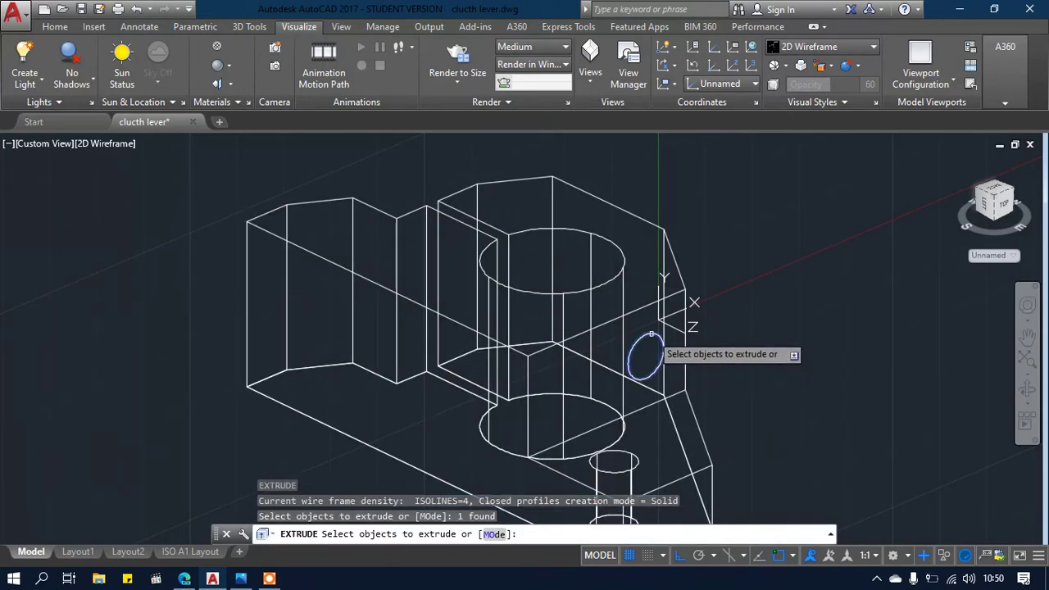
{"action": "right_click", "coordinate": [665, 341]}
{"action": "left_click", "coordinate": [667, 344]}
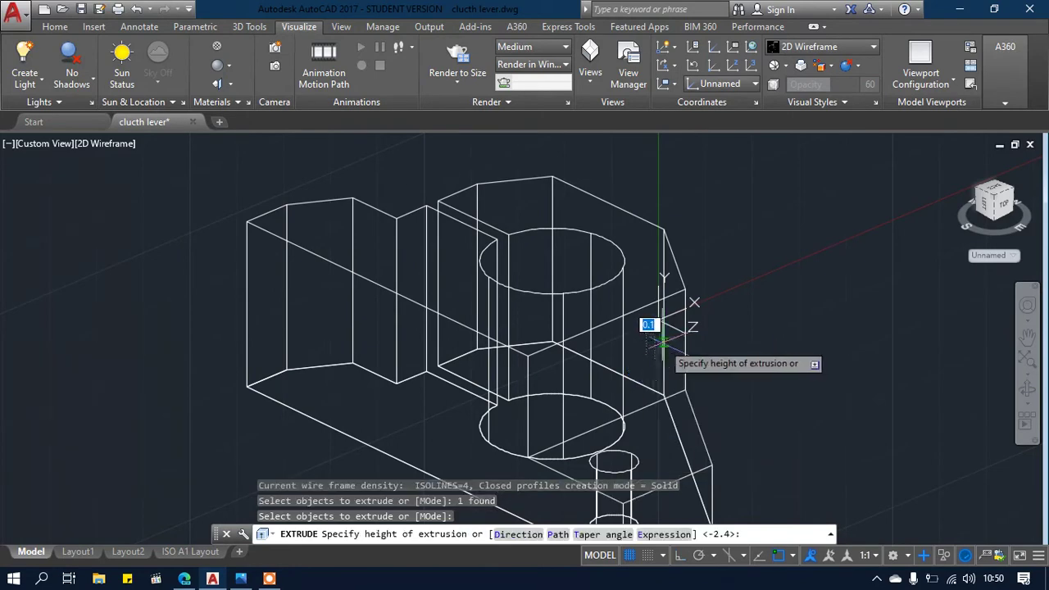
{"action": "left_click", "coordinate": [418, 164]}
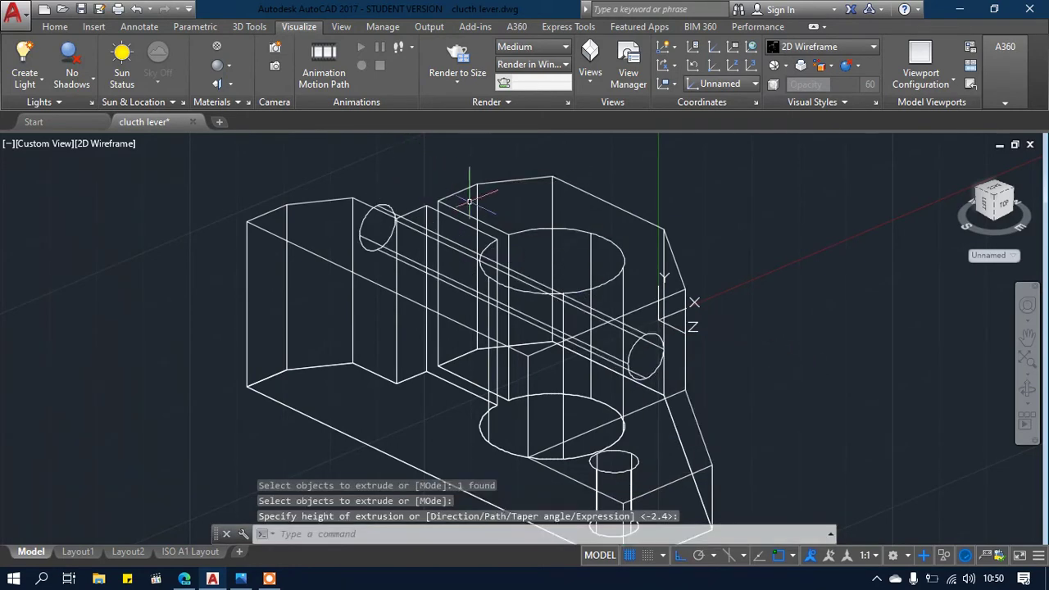
Check the .38 drill callout in the reference image and shorten the extruded cylinder so its far end lies inside the large bore
{"action": "left_click", "coordinate": [238, 580]}
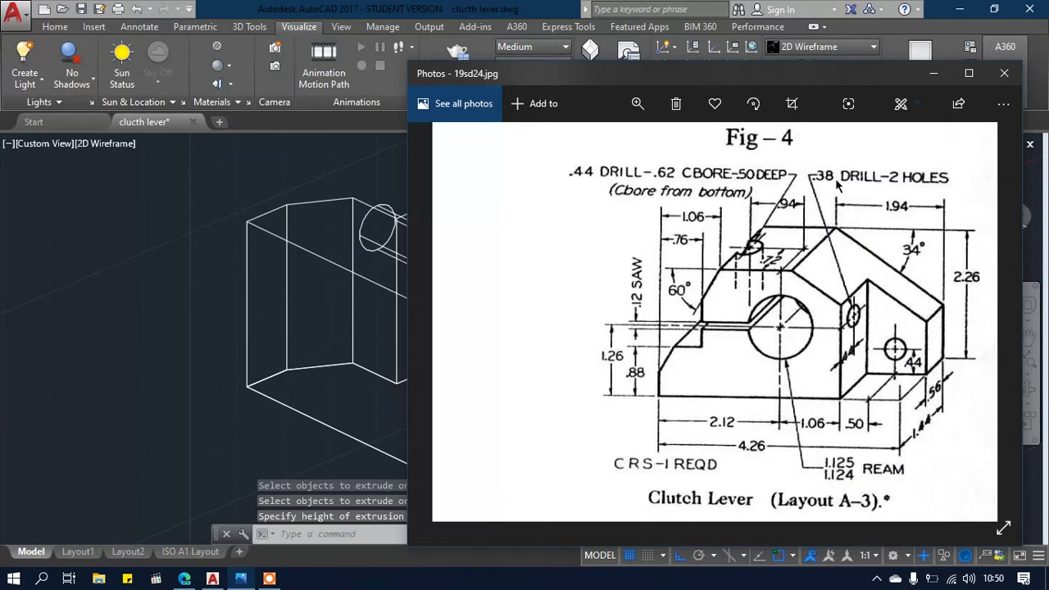
{"action": "left_click", "coordinate": [932, 73]}
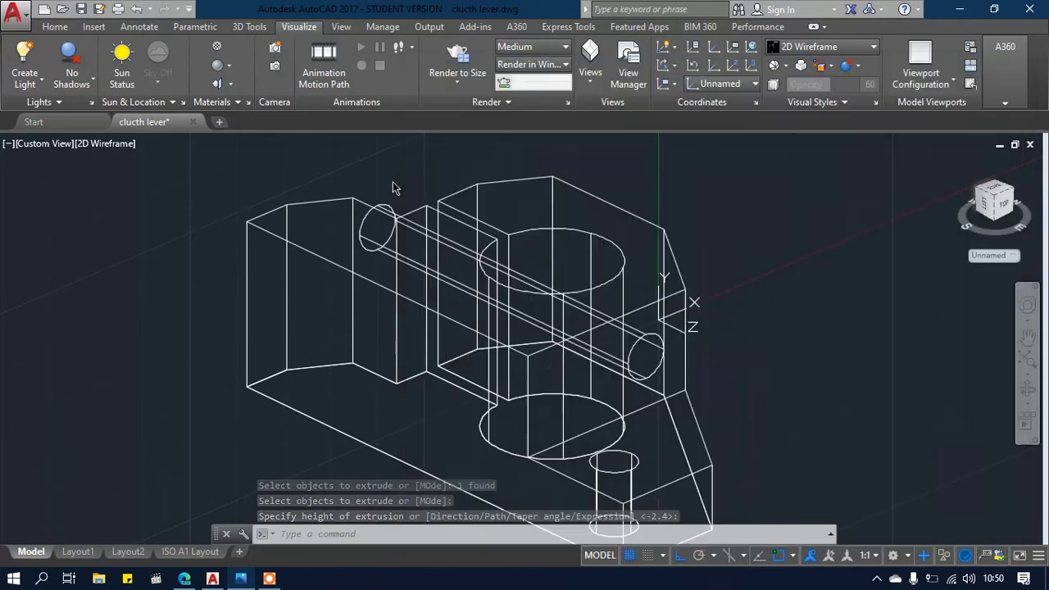
{"action": "left_click", "coordinate": [374, 224]}
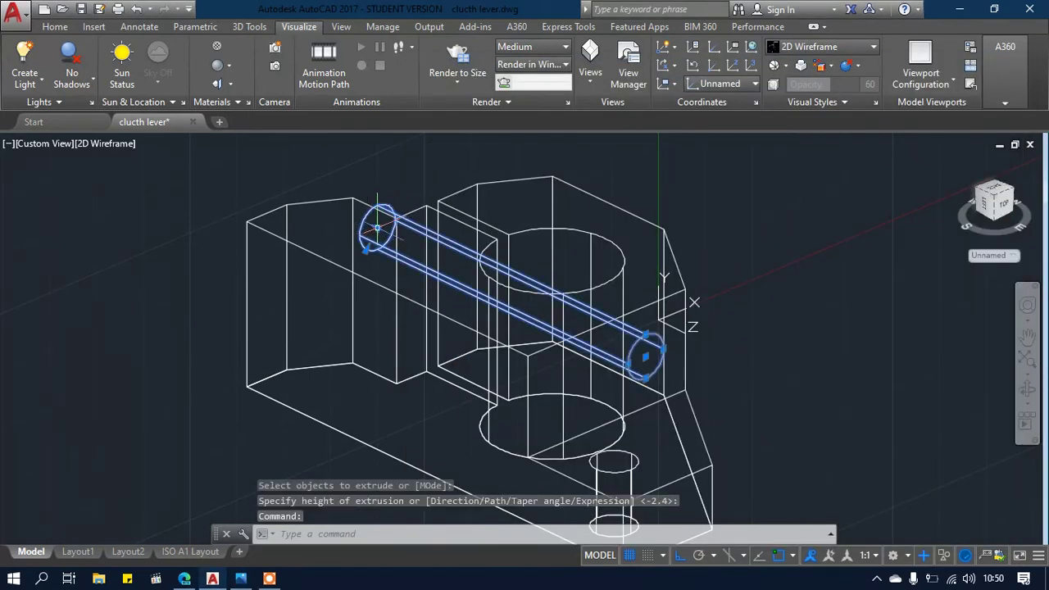
{"action": "left_click", "coordinate": [375, 224]}
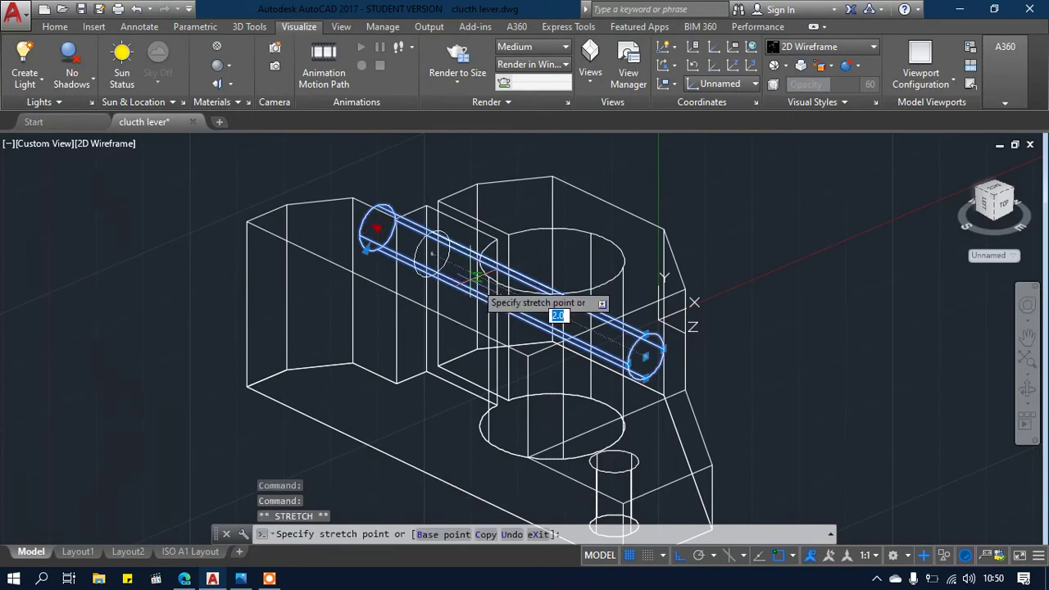
{"action": "left_click", "coordinate": [551, 323]}
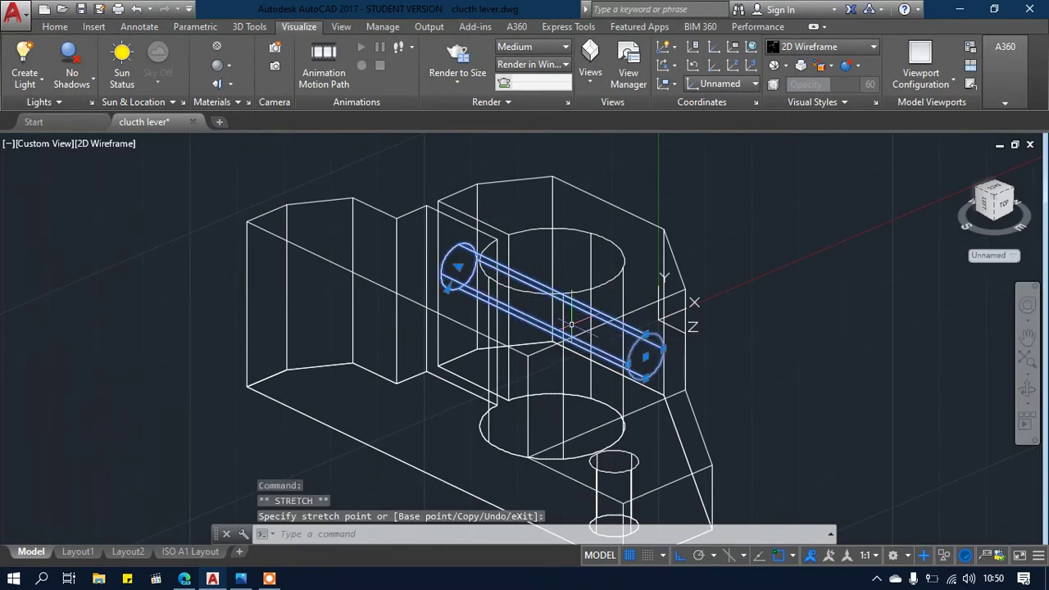
{"action": "middle_click_drag", "start_coordinate": [571, 324], "coordinate": [430, 243], "text": "shift"}
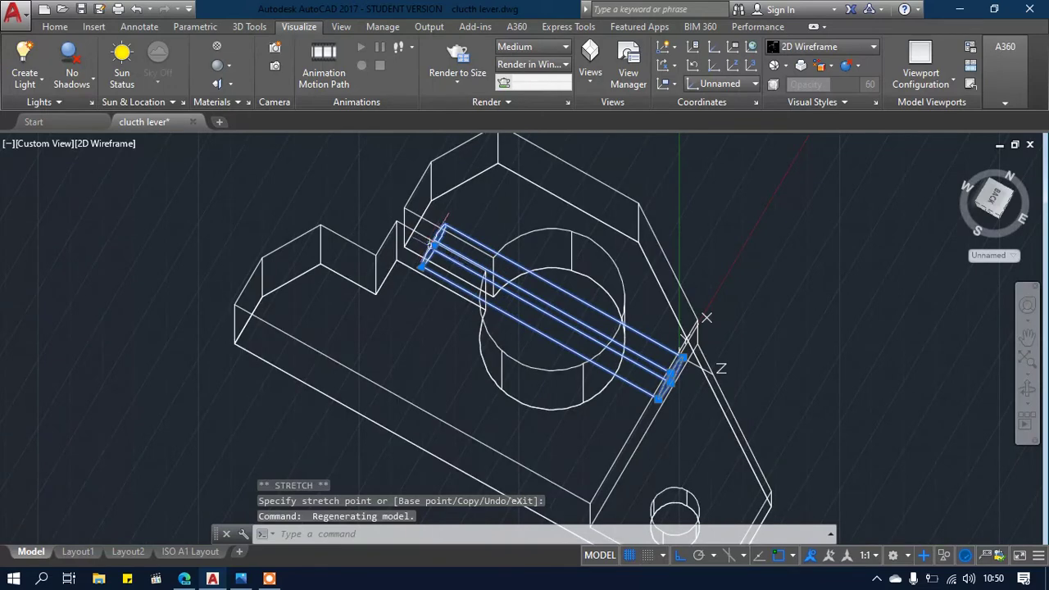
{"action": "left_click", "coordinate": [434, 244]}
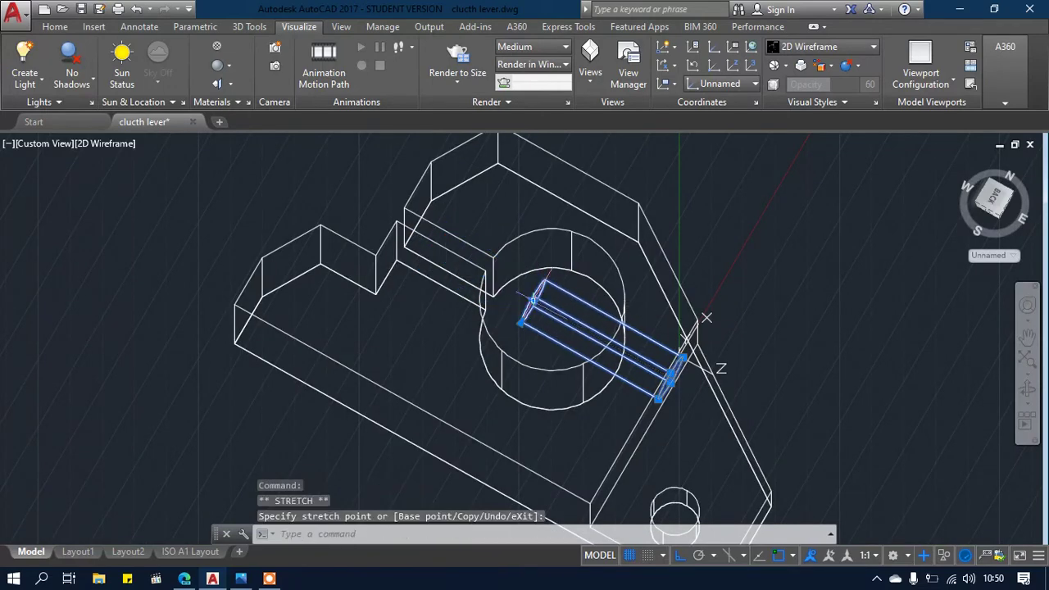
Subtract the .38 cylinder from the lever body to cut the hole from the step face into the large bore
{"action": "key", "text": "Escape"}
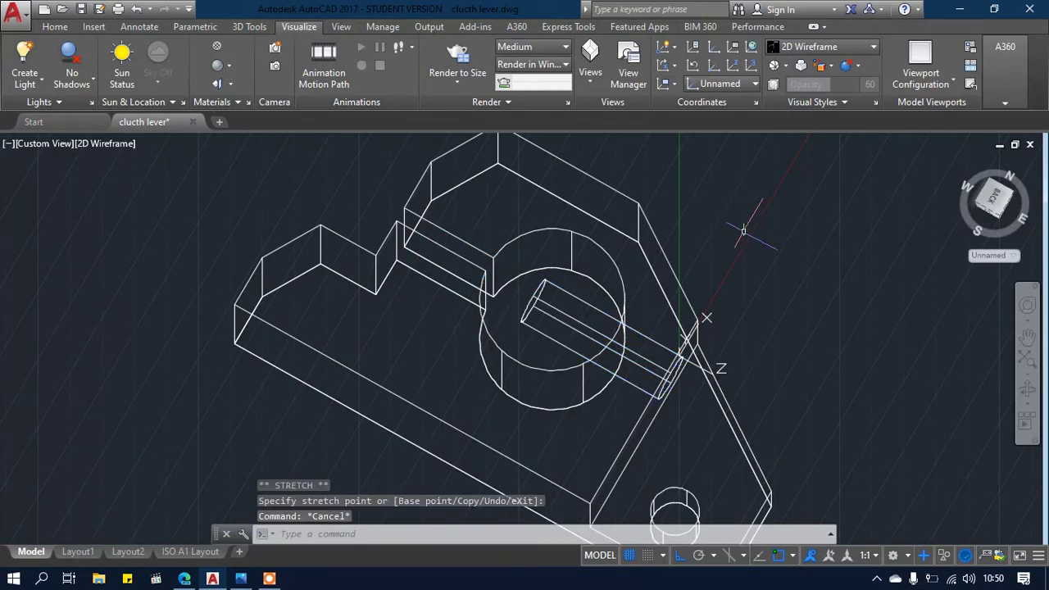
{"action": "type", "text": "sub"}
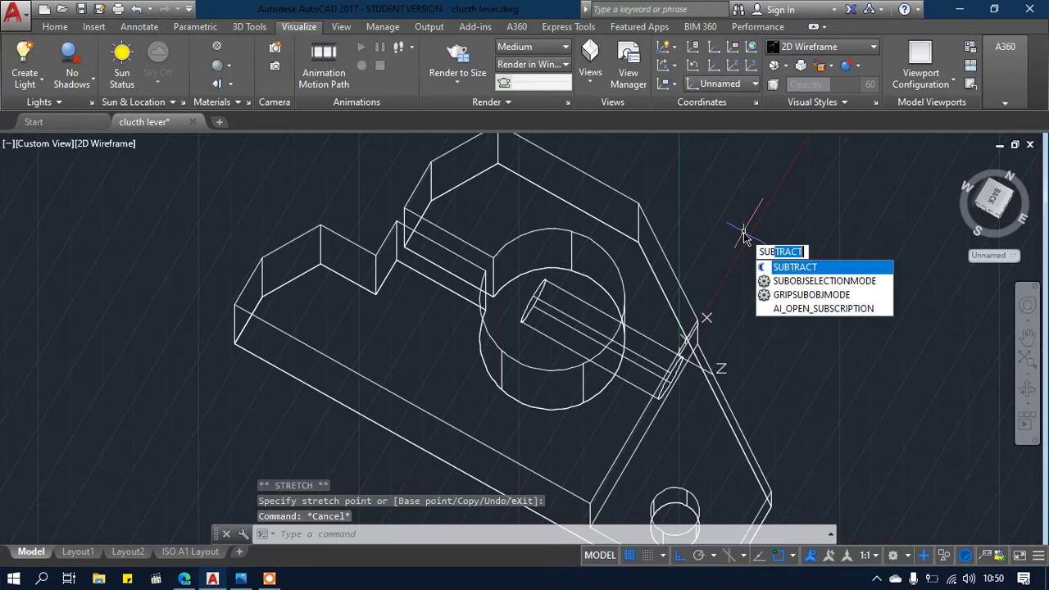
{"action": "left_click", "coordinate": [790, 268]}
{"action": "left_click", "coordinate": [676, 277]}
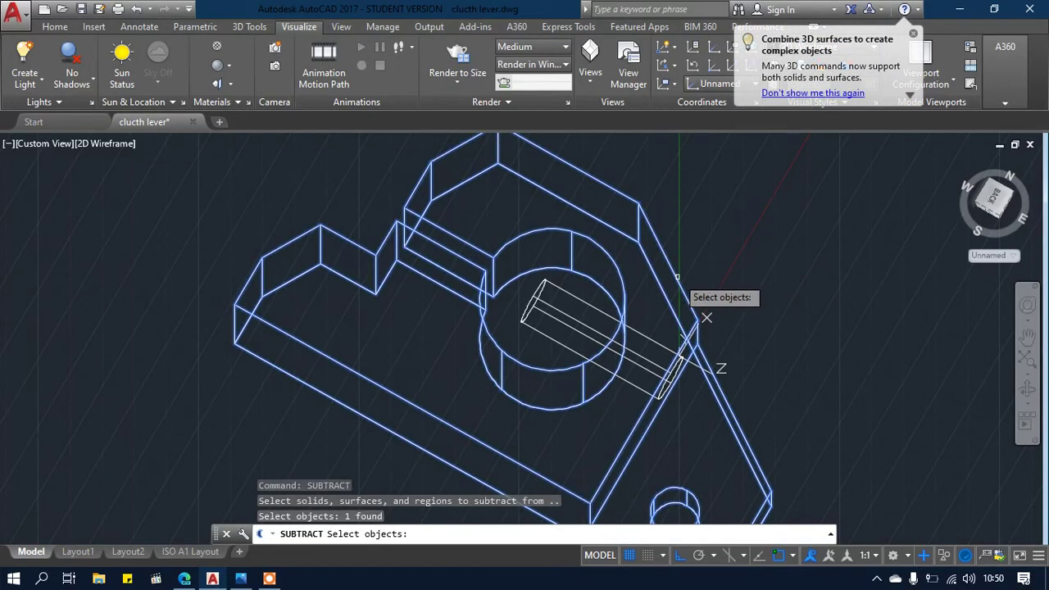
{"action": "key", "text": "Return"}
{"action": "left_click", "coordinate": [573, 303]}
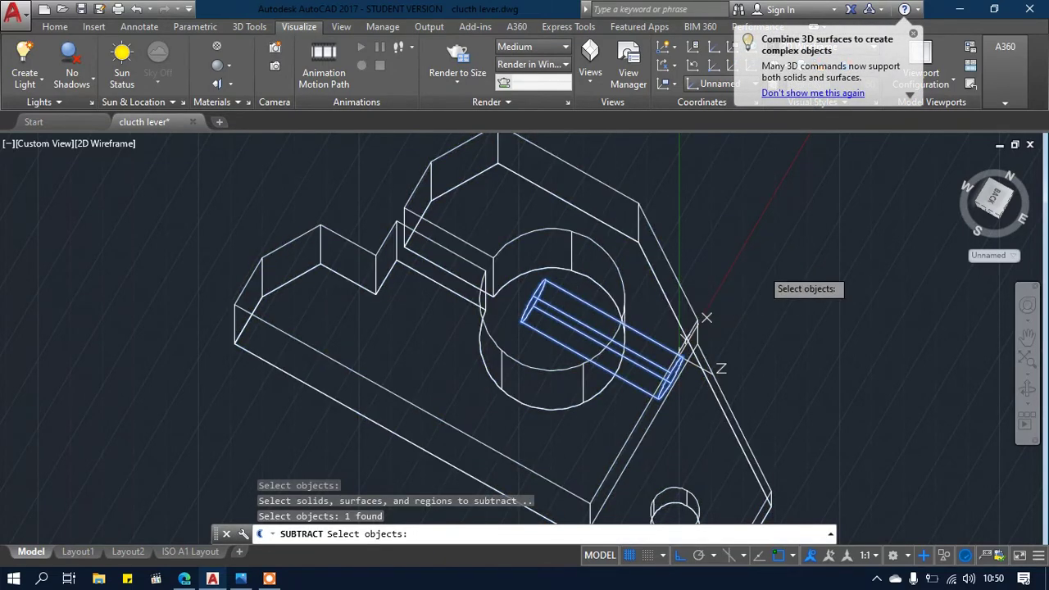
{"action": "key", "text": "Return"}
{"action": "scroll", "coordinate": [771, 281], "scroll_direction": "down", "scroll_amount": 3}
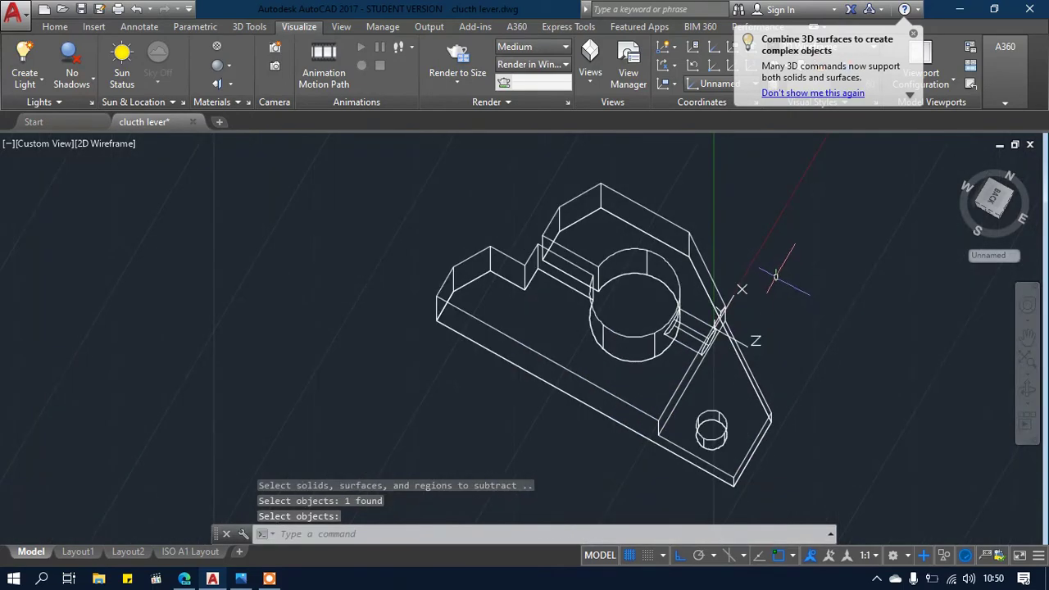
{"action": "middle_click_drag", "start_coordinate": [772, 281], "coordinate": [604, 230], "text": "shift"}
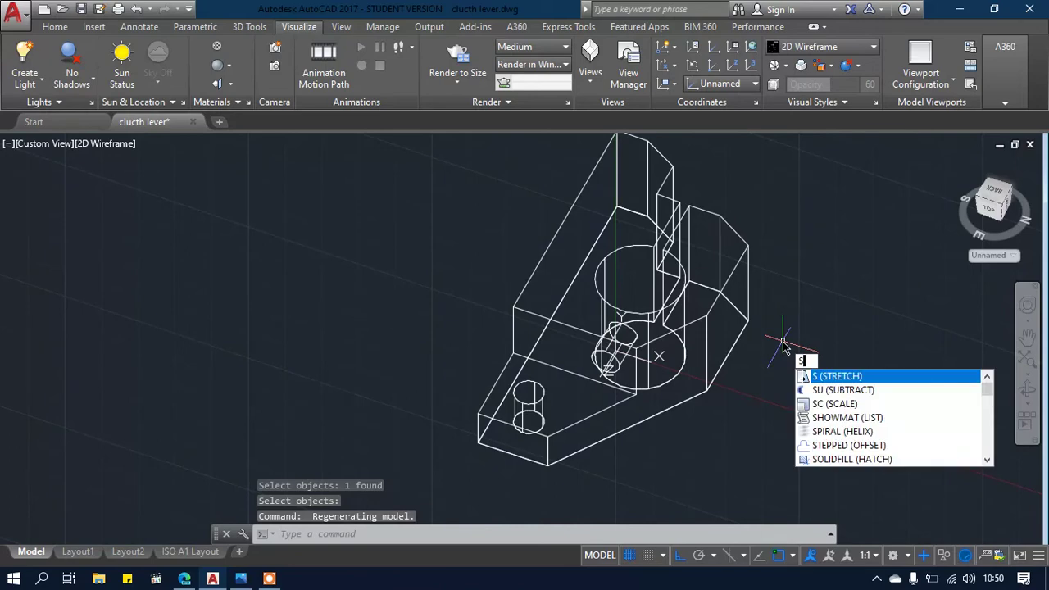
{"action": "key", "text": "BackSpace"}
{"action": "type", "text": "u"}
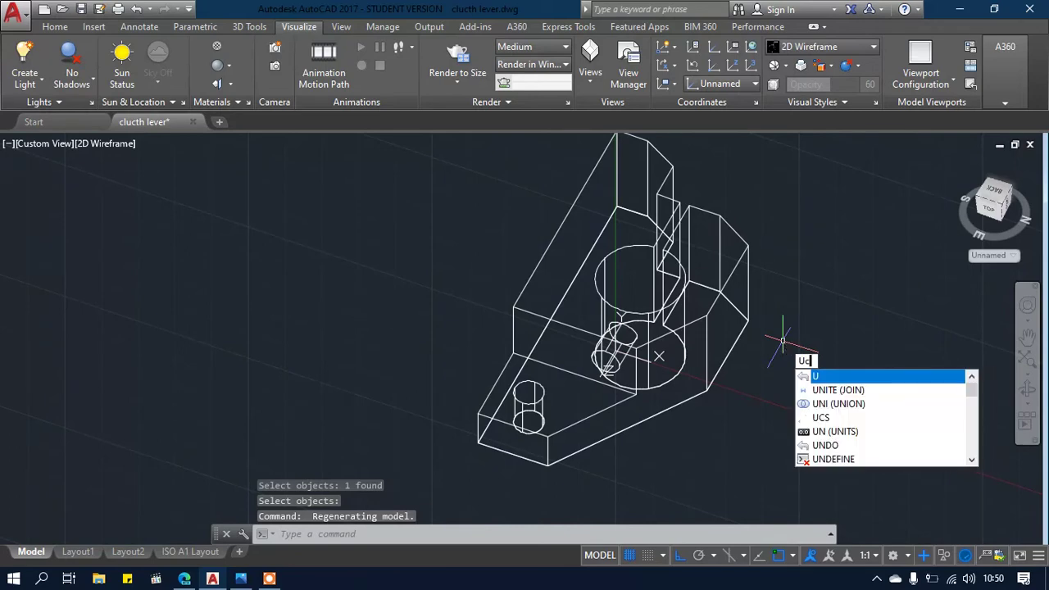
{"action": "type", "text": "cs"}
{"action": "key", "text": "Return"}
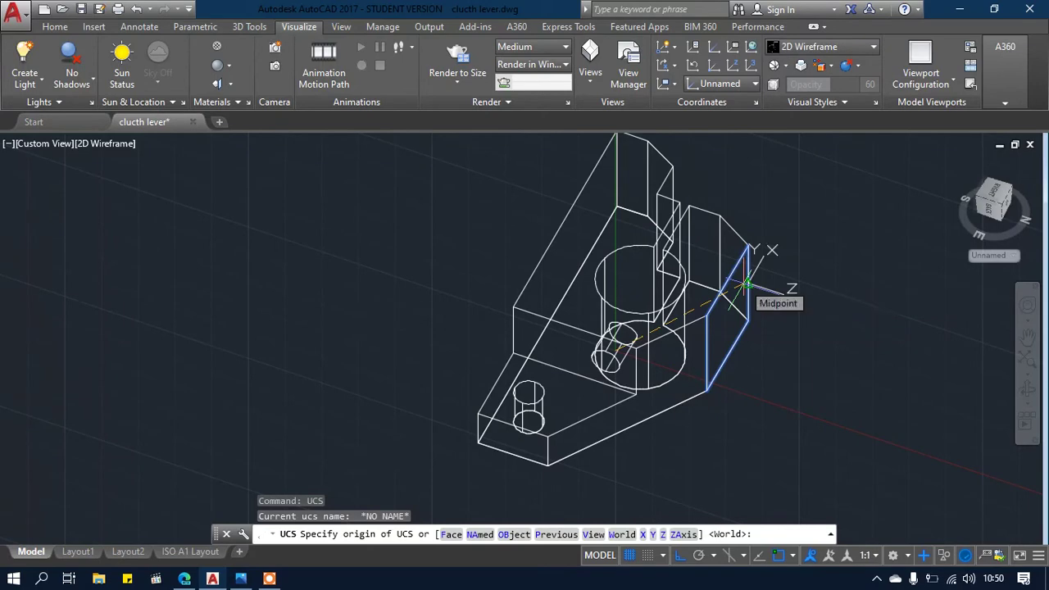
{"action": "left_click", "coordinate": [747, 283]}
{"action": "middle_click_drag", "start_coordinate": [746, 283], "coordinate": [626, 213], "text": "shift"}
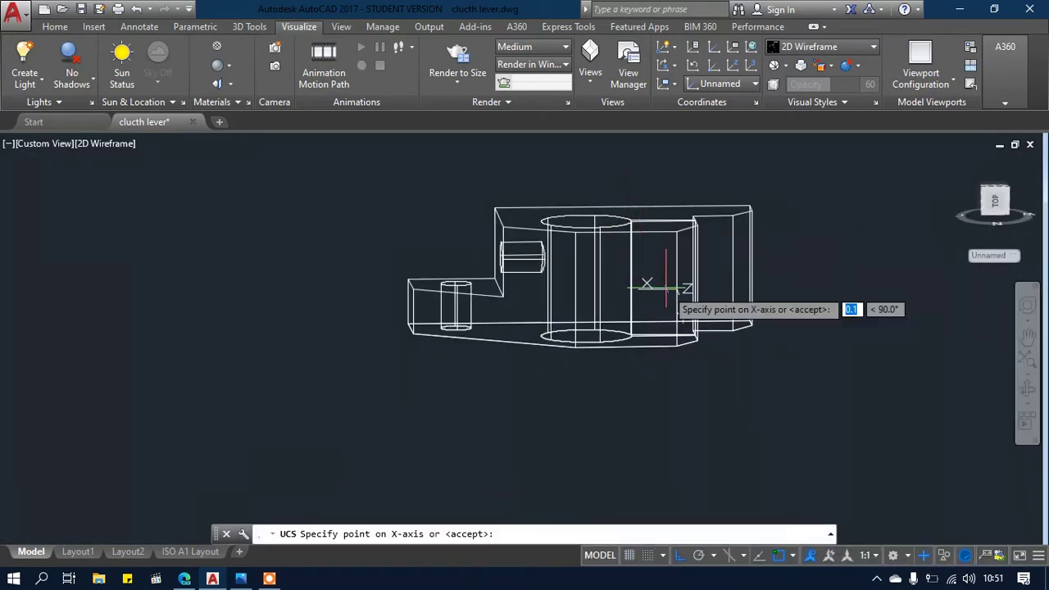
{"action": "key", "text": "Escape"}
Align the UCS with the flat outer side face beside the large bore, using the Face option
{"action": "type", "text": "uc"}
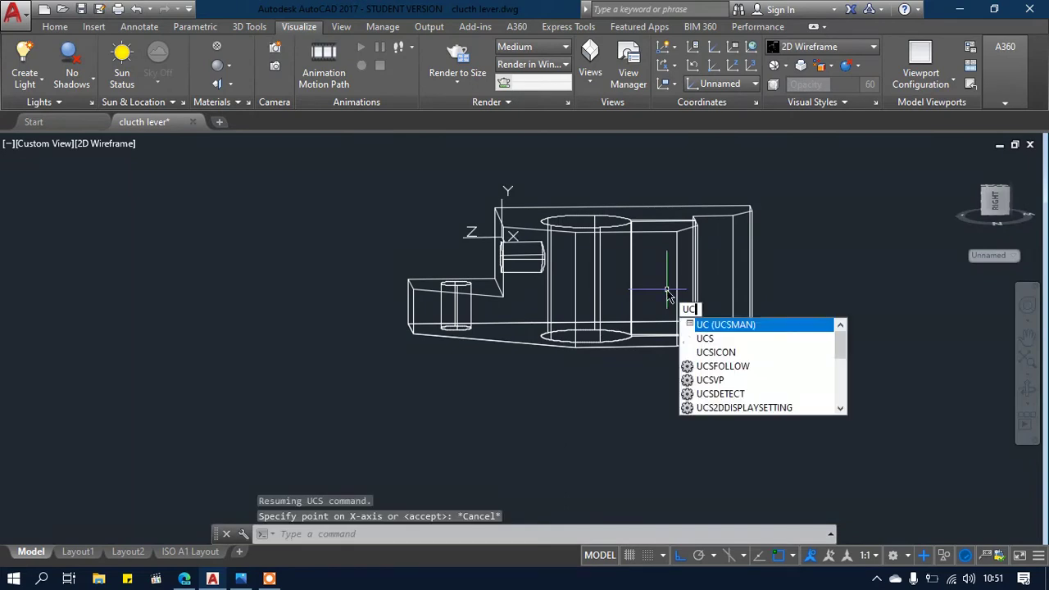
{"action": "key", "text": "Down"}
{"action": "key", "text": "Return"}
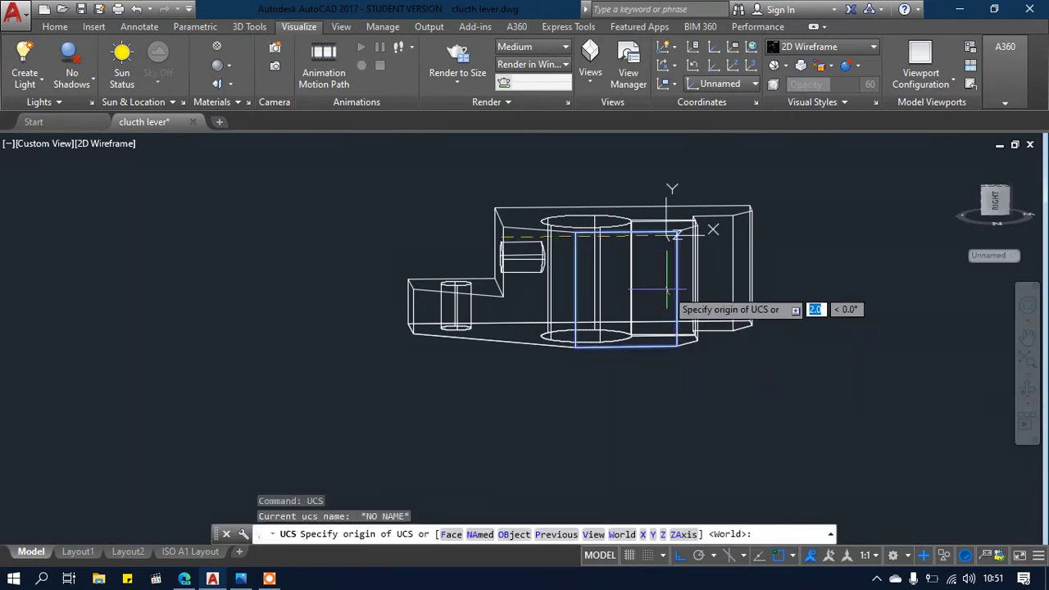
{"action": "type", "text": "f"}
{"action": "key", "text": "Return"}
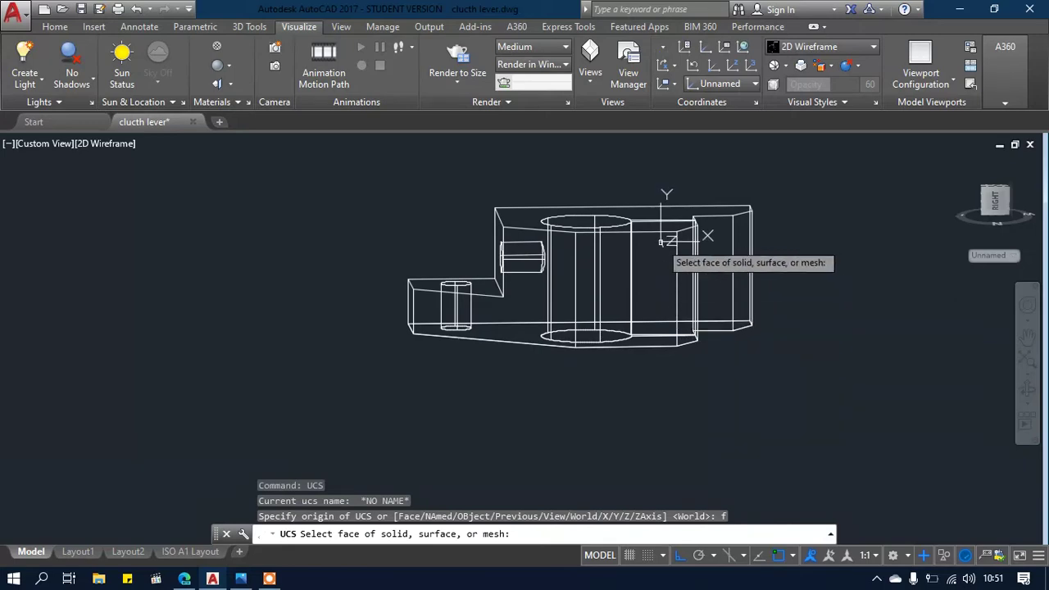
{"action": "middle_click_drag", "start_coordinate": [665, 241], "coordinate": [689, 336], "text": "shift"}
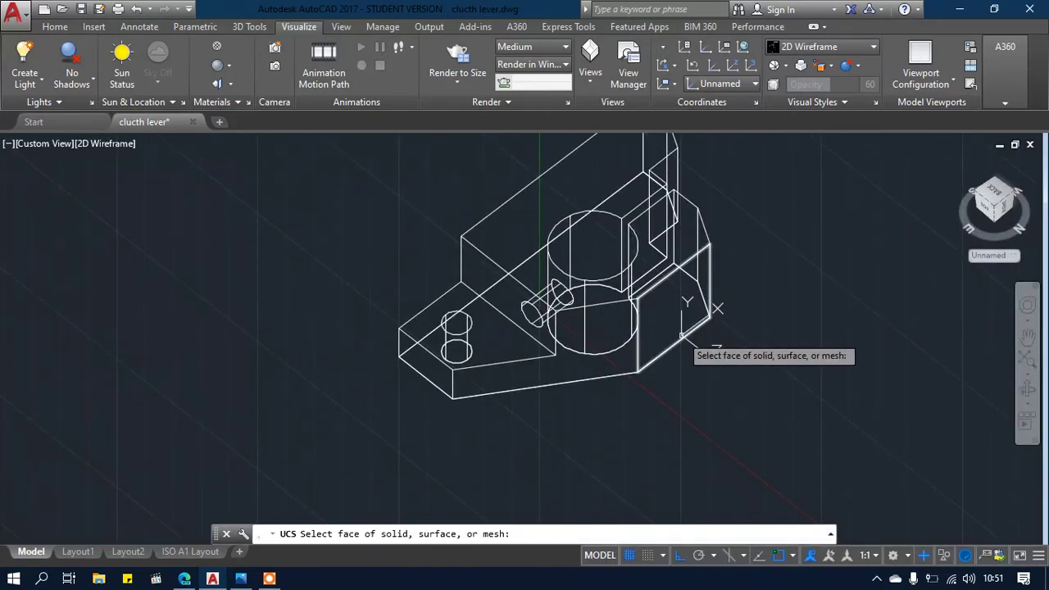
{"action": "left_click", "coordinate": [680, 336]}
{"action": "key", "text": "Return"}
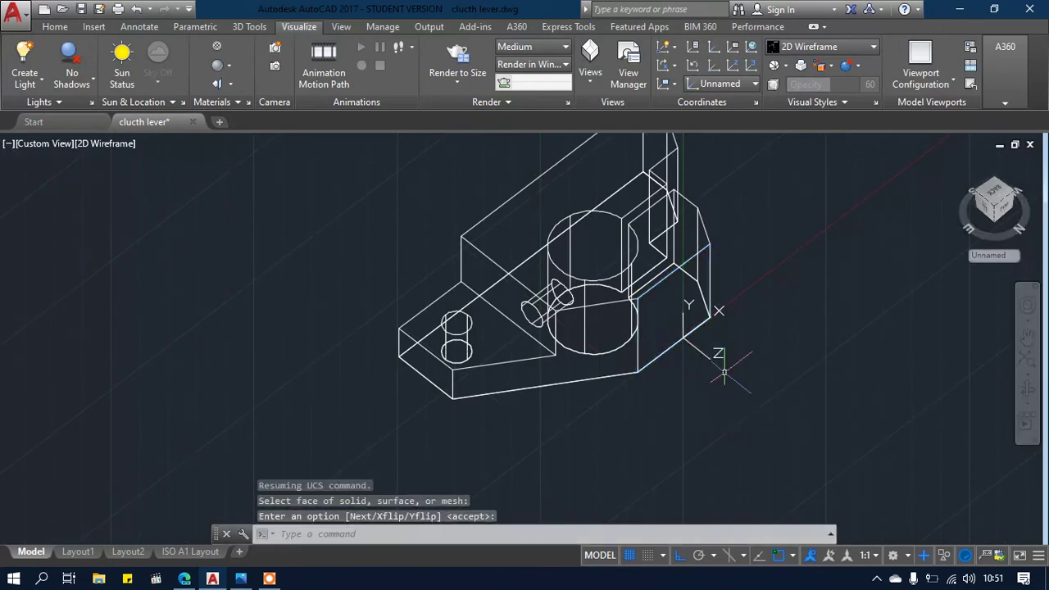
Compare the straight-on view of the side face with the location and size callouts of the .44 drilled, .62 counterbored hole in the reference image
{"action": "middle_click_drag", "start_coordinate": [705, 331], "coordinate": [679, 199], "text": "shift"}
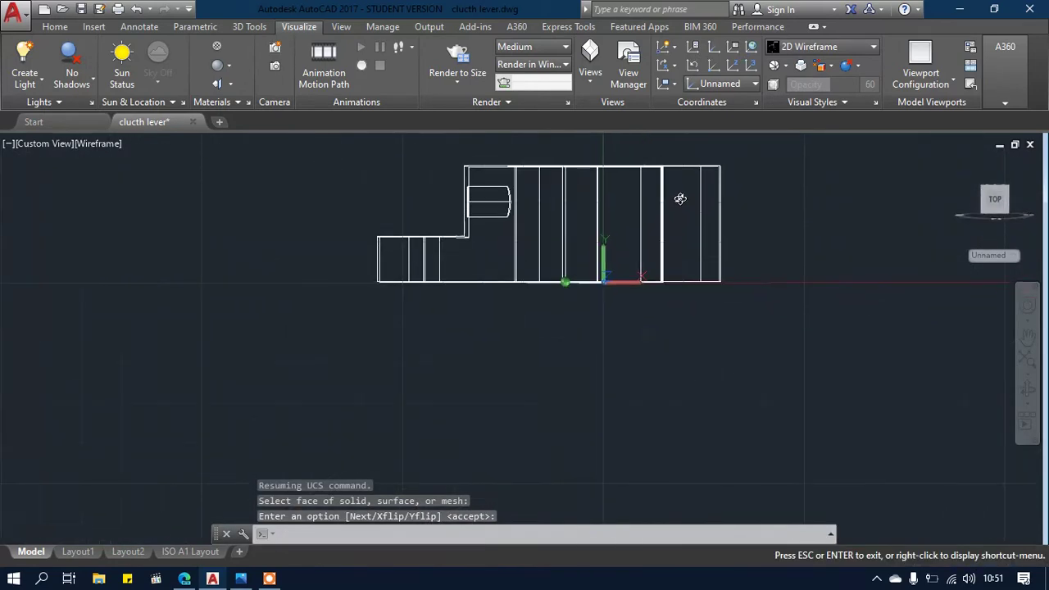
{"action": "left_click", "coordinate": [993, 204]}
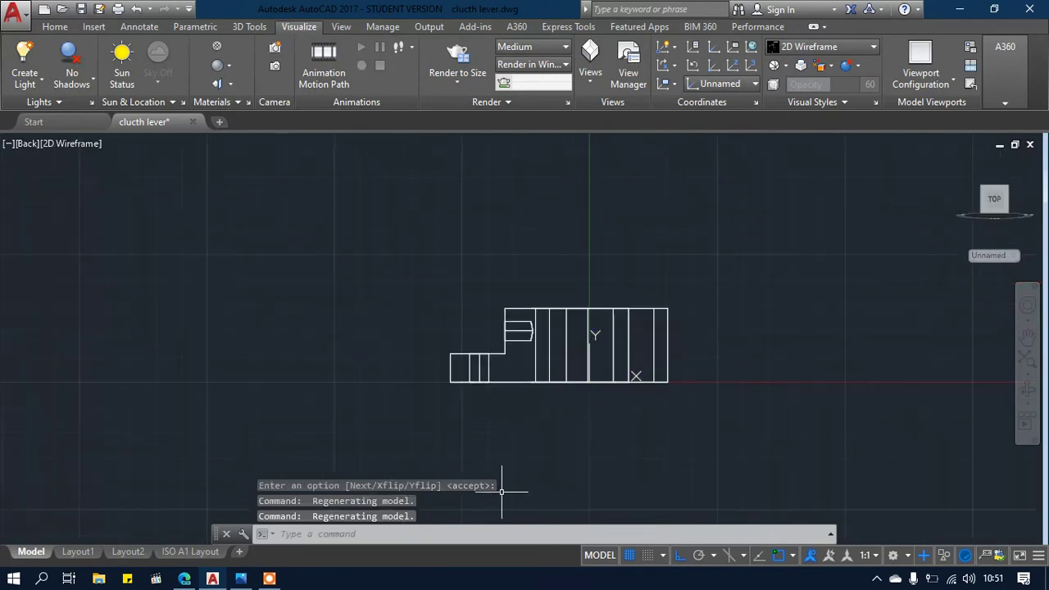
{"action": "key", "text": "alt+Tab"}
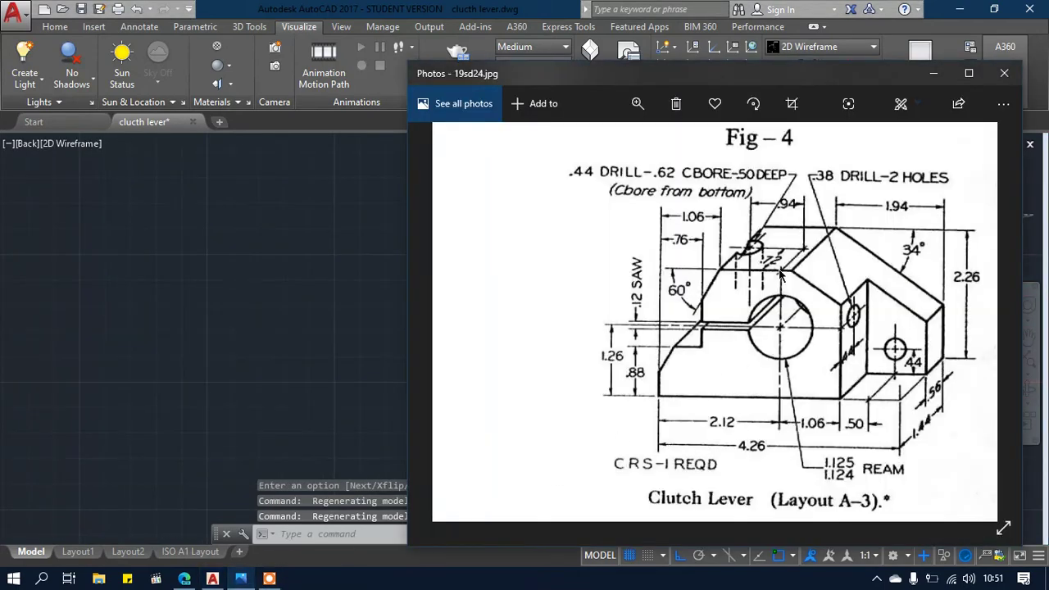
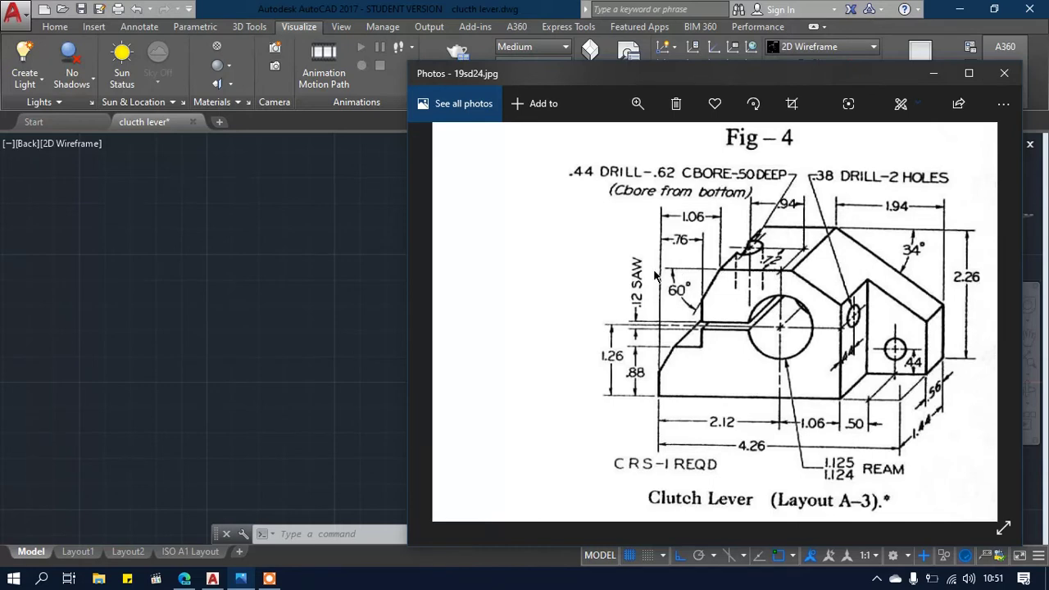
{"action": "left_click", "coordinate": [390, 296]}
{"action": "scroll", "coordinate": [598, 324], "scroll_direction": "up", "scroll_amount": 3}
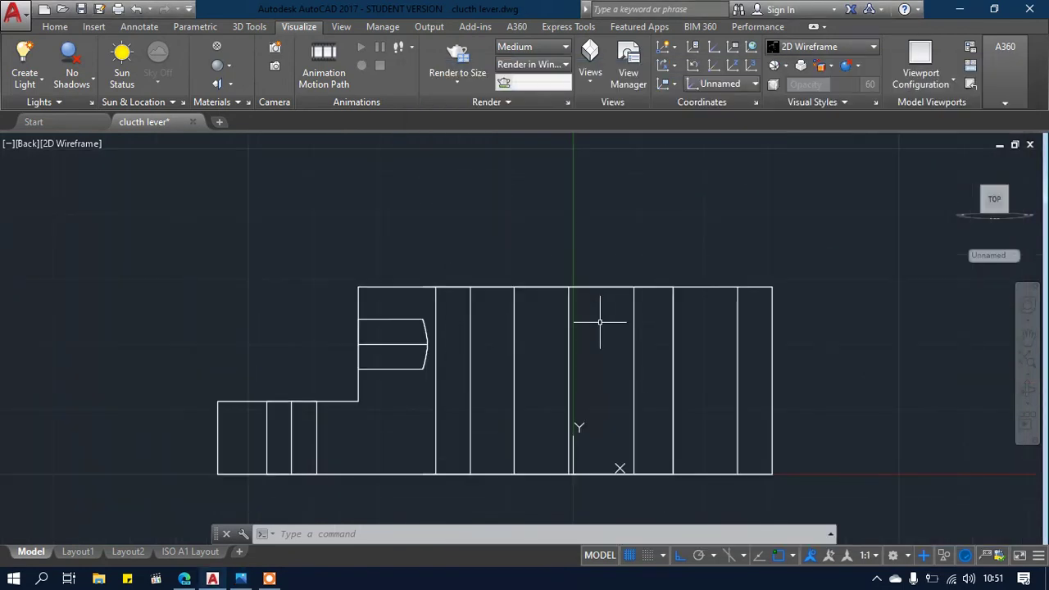
{"action": "left_click", "coordinate": [240, 578]}
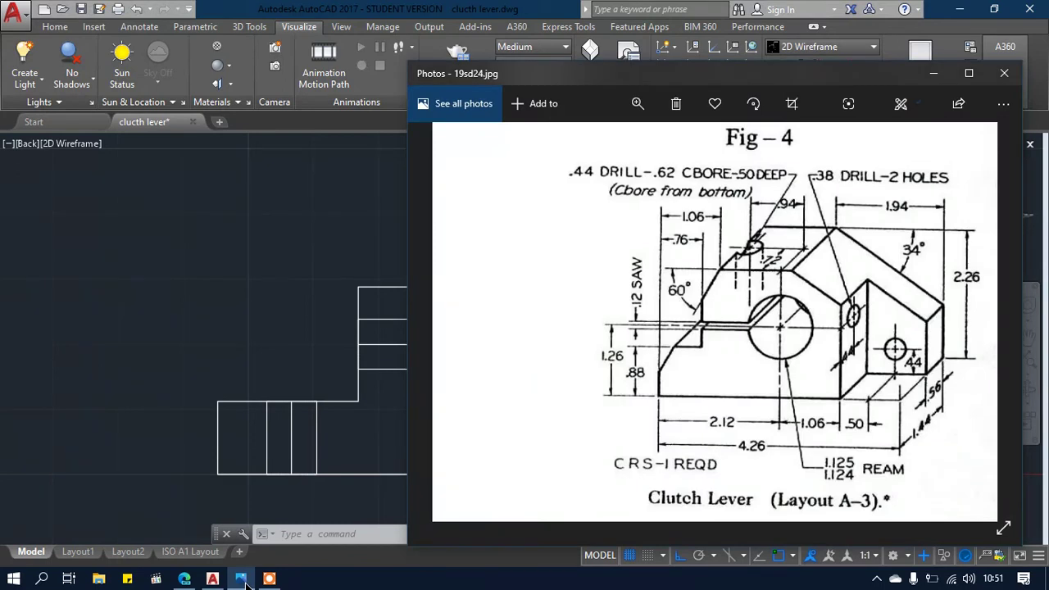
{"action": "left_click", "coordinate": [229, 290]}
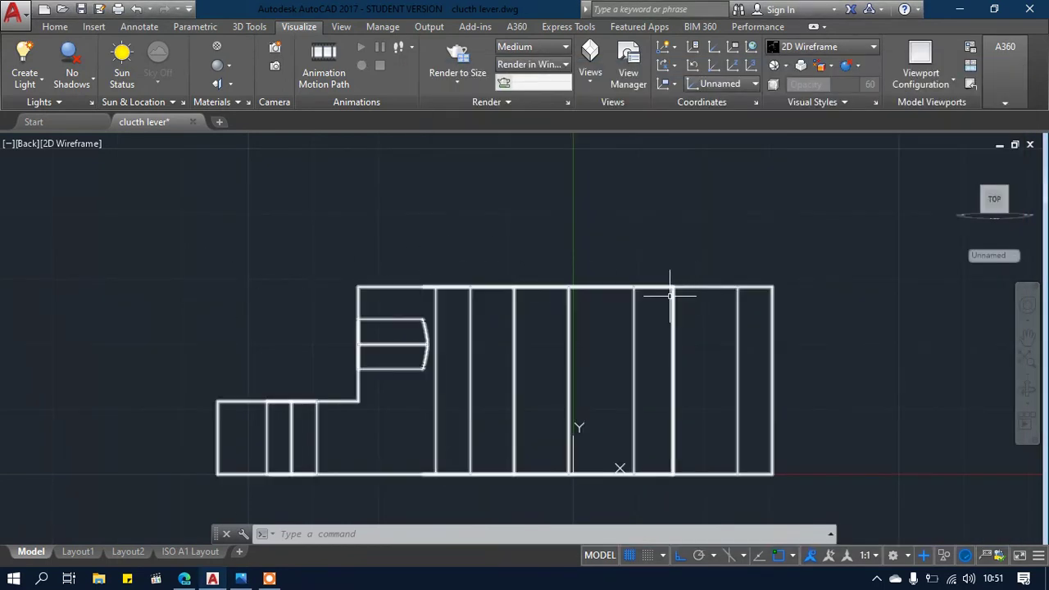
{"action": "left_click", "coordinate": [242, 579]}
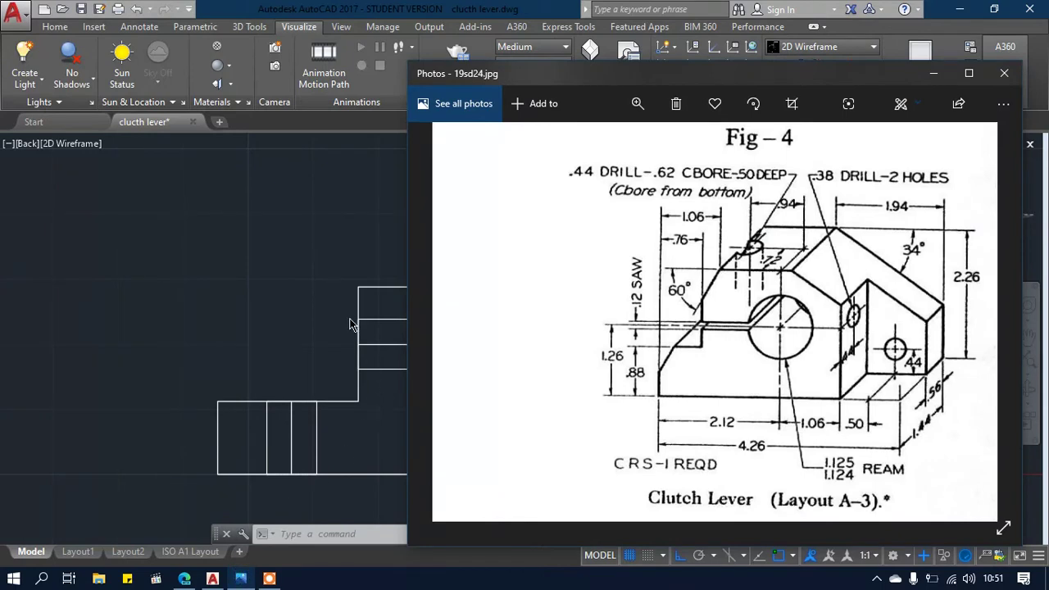
{"action": "left_click", "coordinate": [297, 254]}
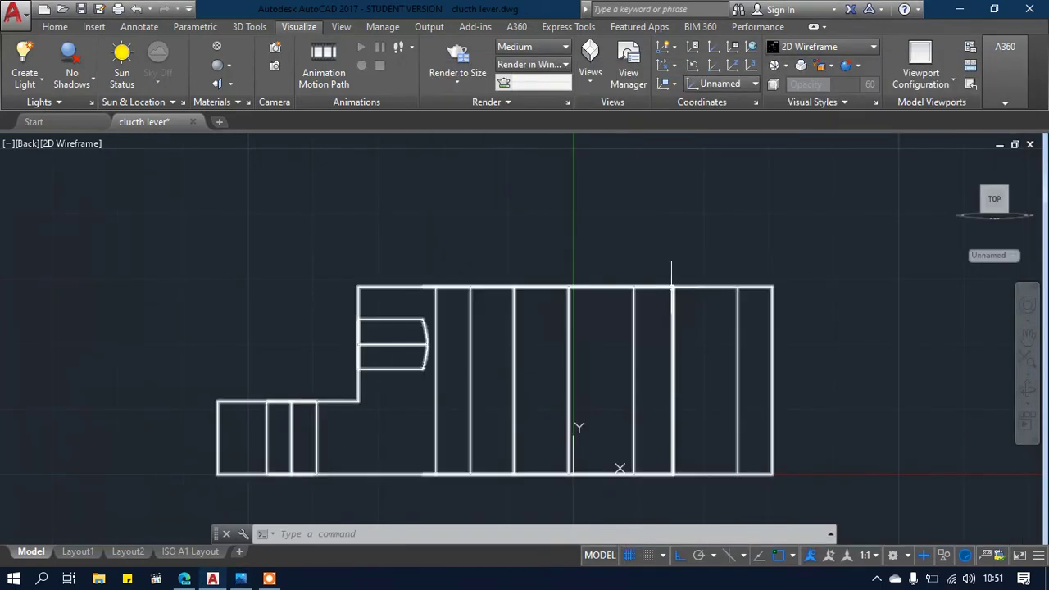
{"action": "middle_click_drag", "start_coordinate": [671, 286], "coordinate": [652, 369], "text": "shift"}
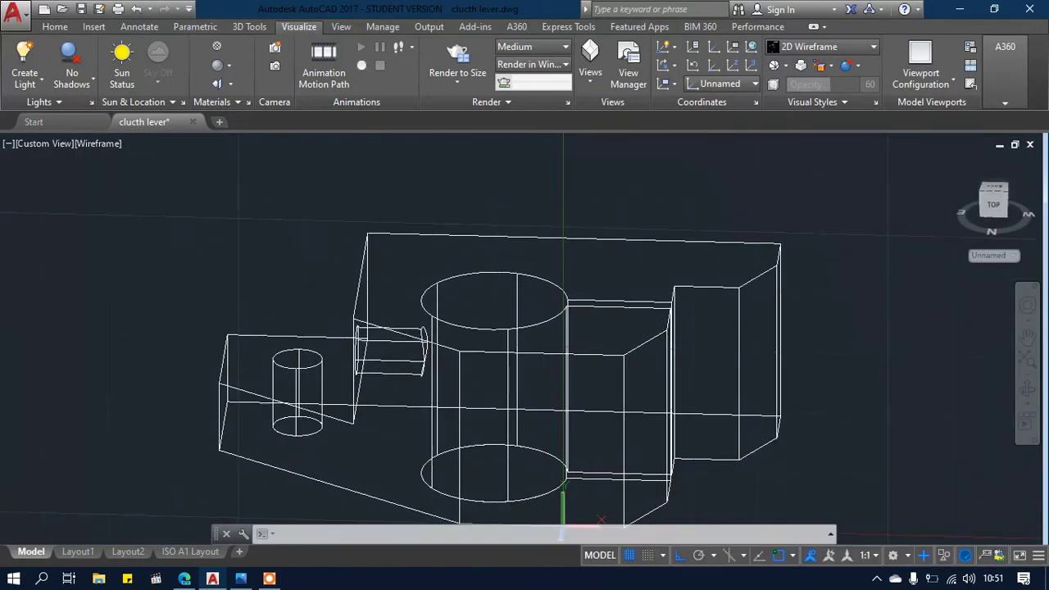
{"action": "key", "text": "Return"}
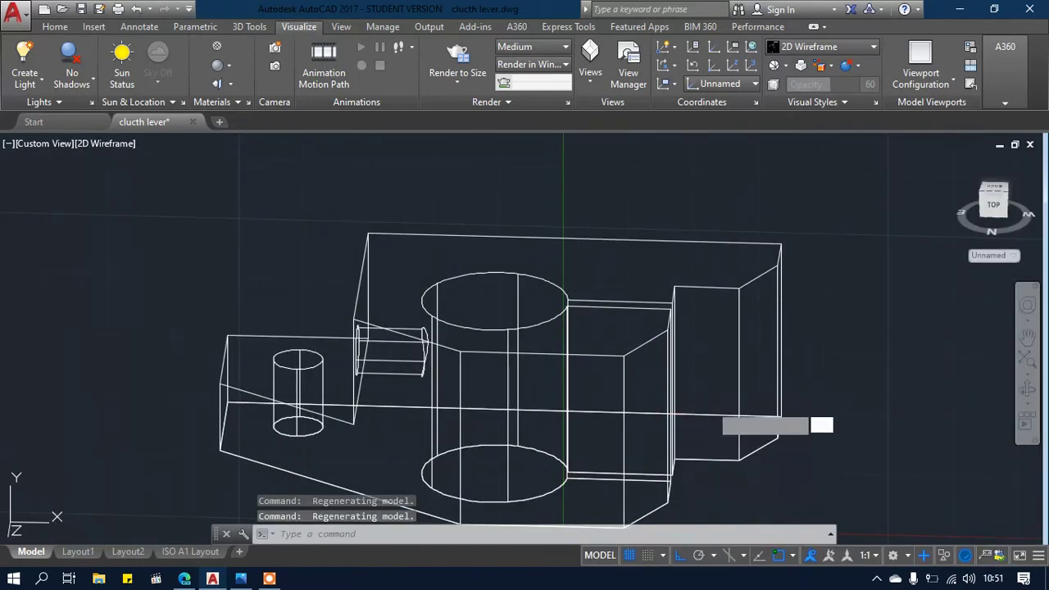
{"action": "left_click", "coordinate": [624, 356]}
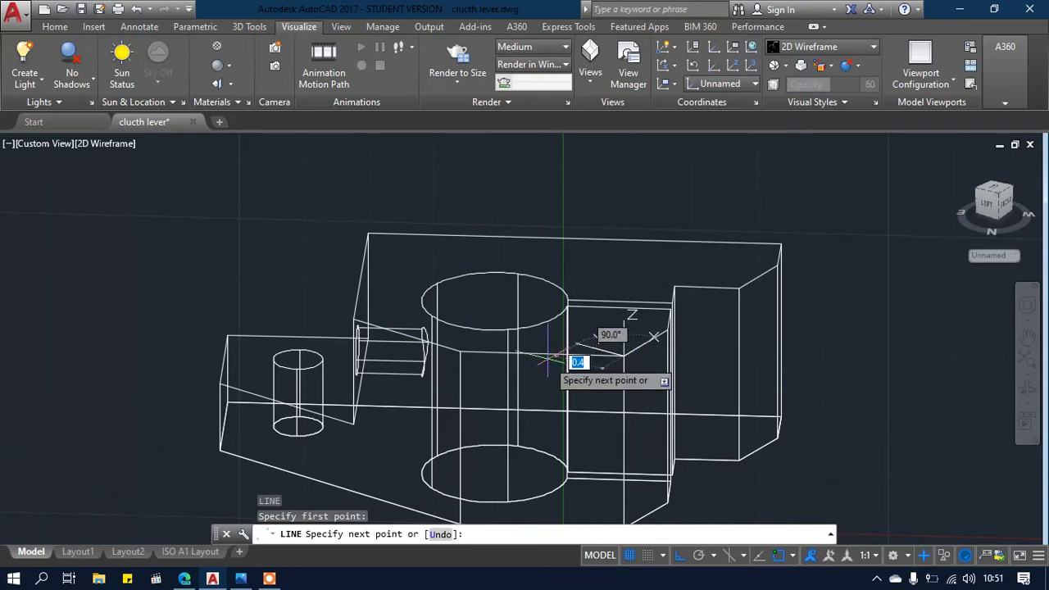
{"action": "middle_click_drag", "start_coordinate": [562, 402], "coordinate": [483, 336], "text": "shift"}
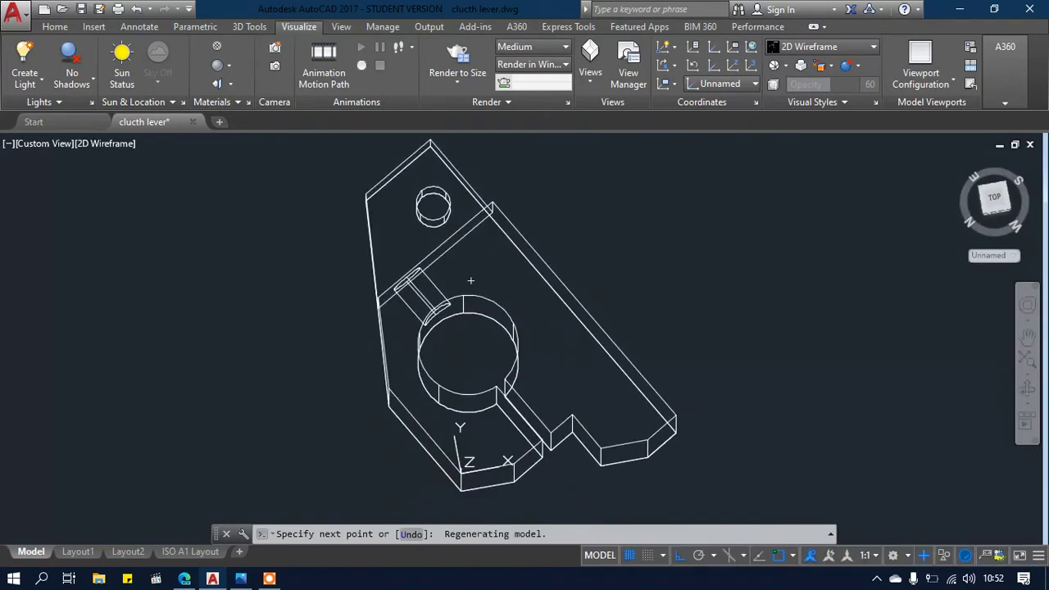
{"action": "middle_click_drag", "start_coordinate": [953, 248], "coordinate": [819, 270], "text": "shift"}
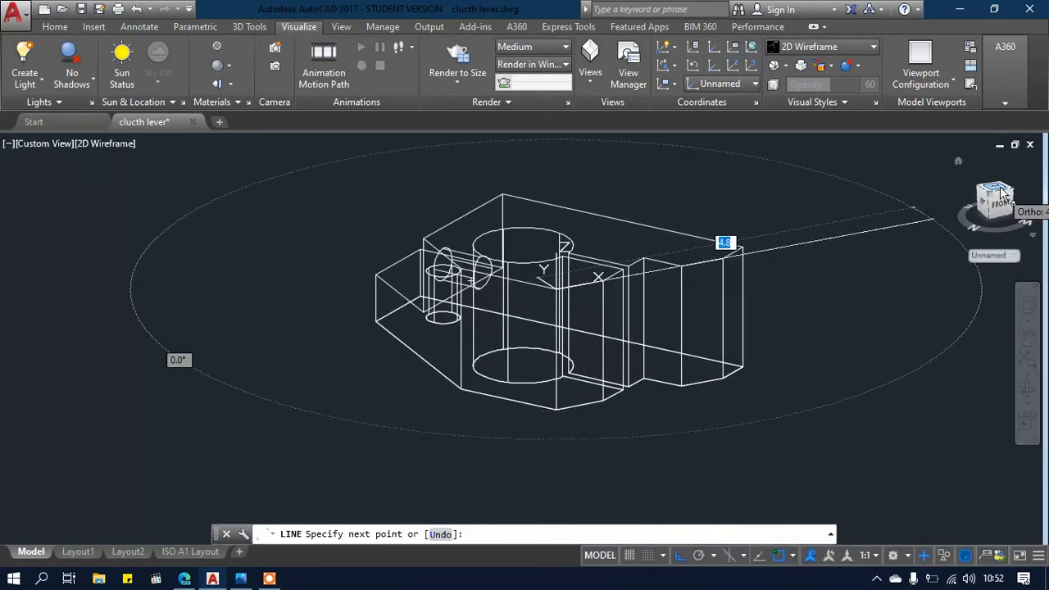
{"action": "key", "text": "Escape"}
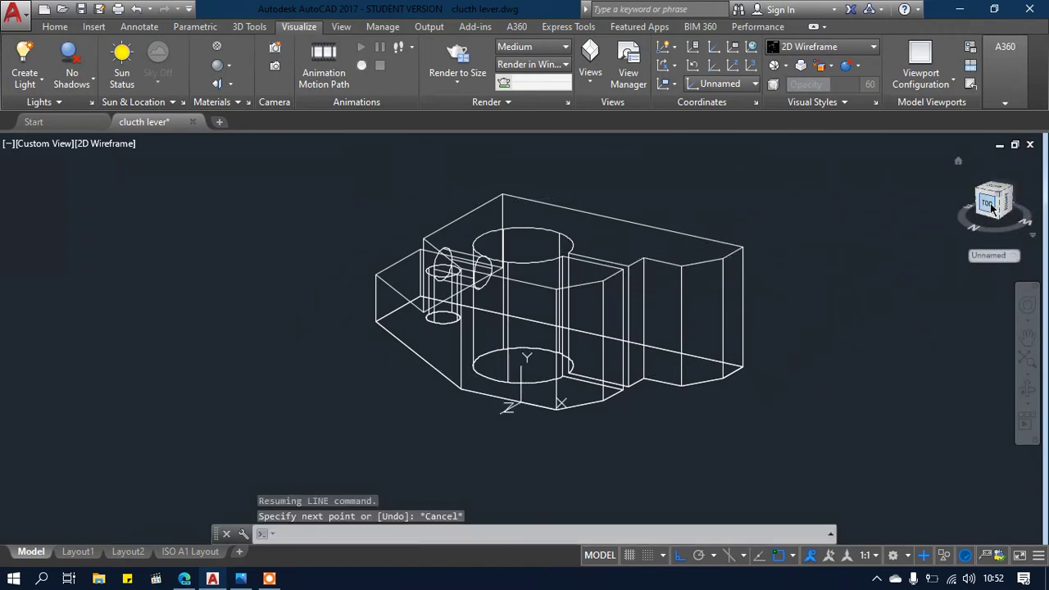
View the side face straight on and set the visual style to Realistic
{"action": "left_click", "coordinate": [990, 208]}
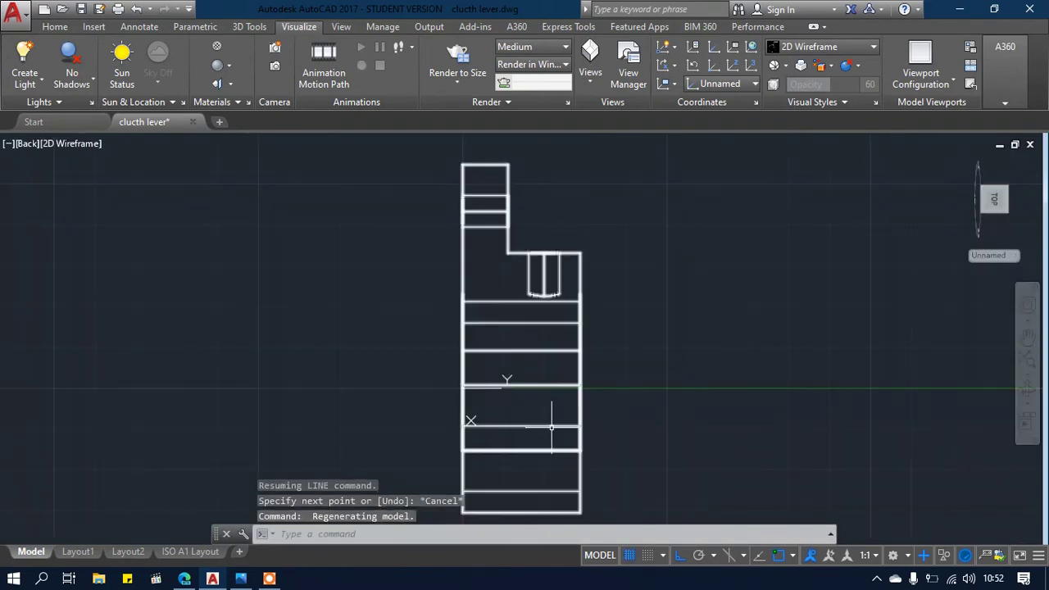
{"action": "left_click", "coordinate": [829, 47]}
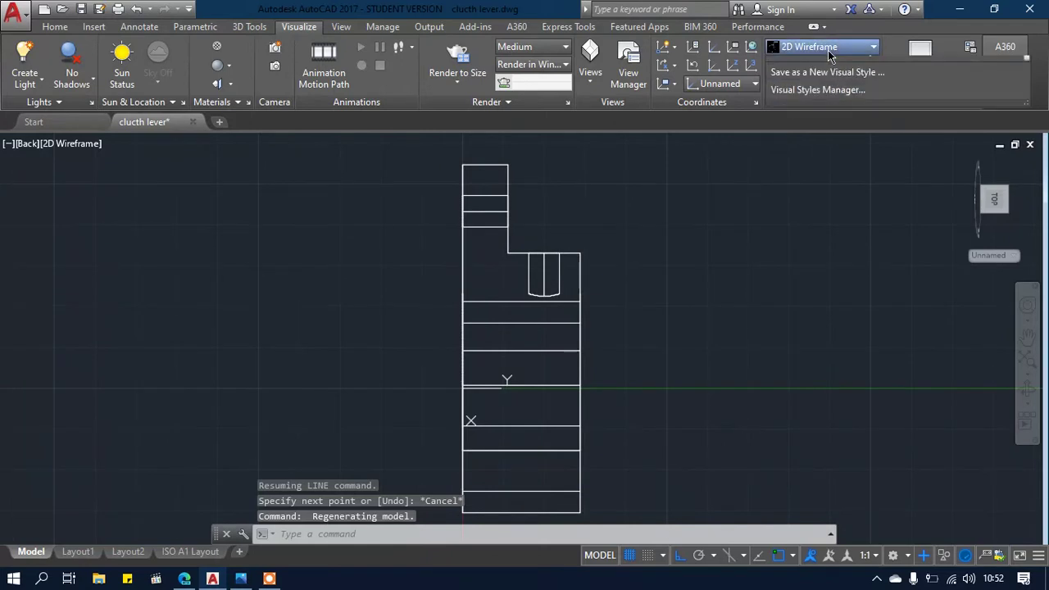
{"action": "left_click", "coordinate": [991, 82]}
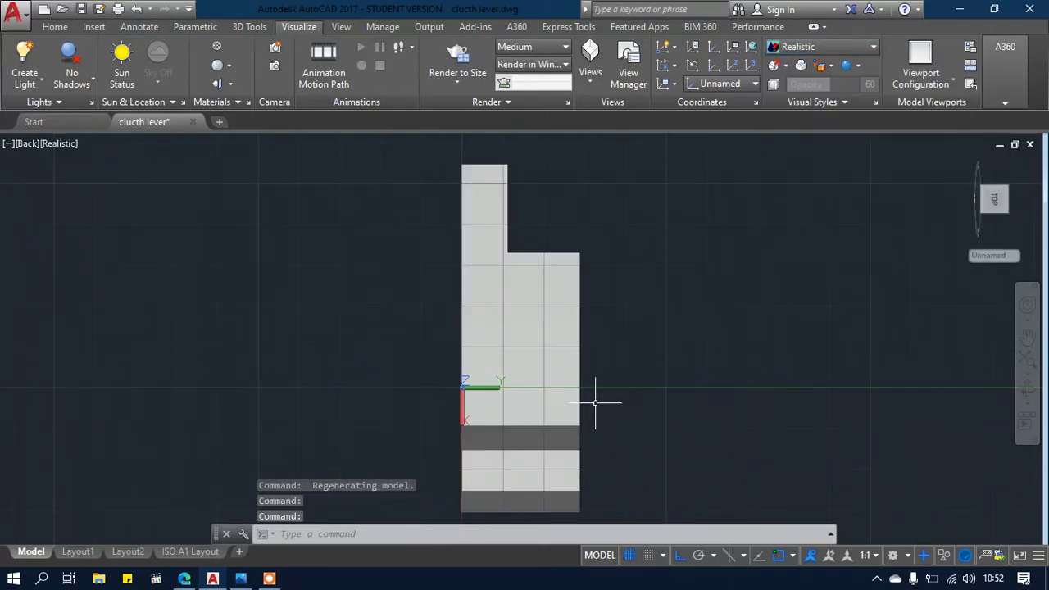
{"action": "type", "text": "l"}
{"action": "key", "text": "Return"}
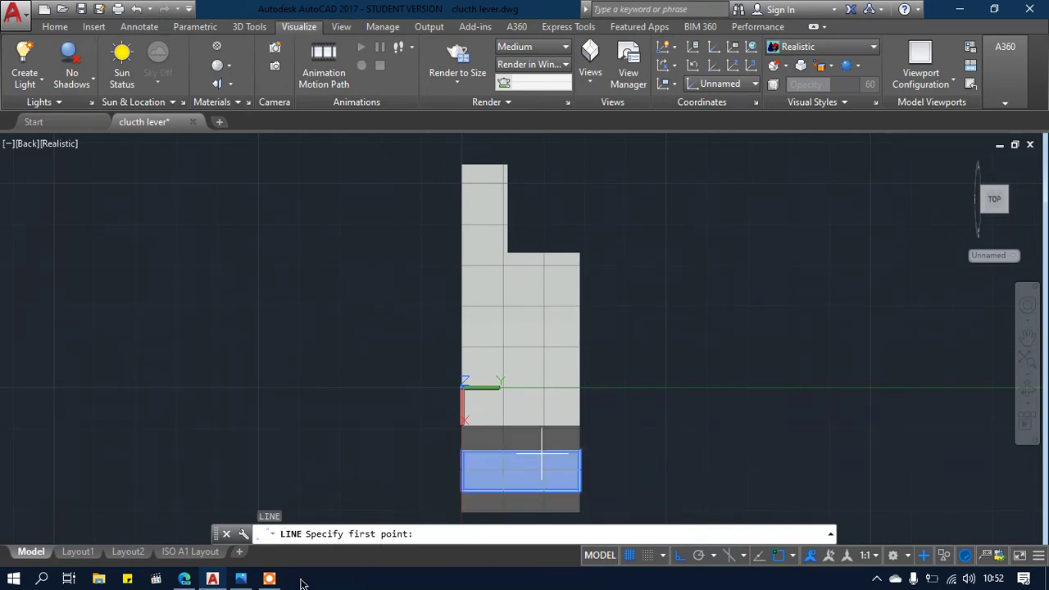
{"action": "left_click", "coordinate": [246, 581]}
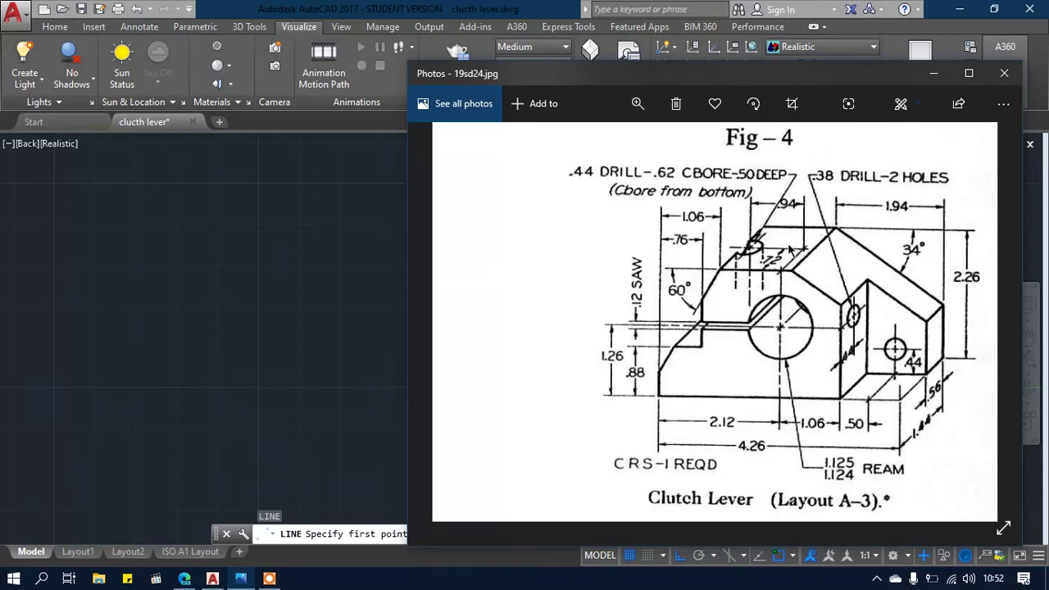
{"action": "left_click", "coordinate": [327, 327]}
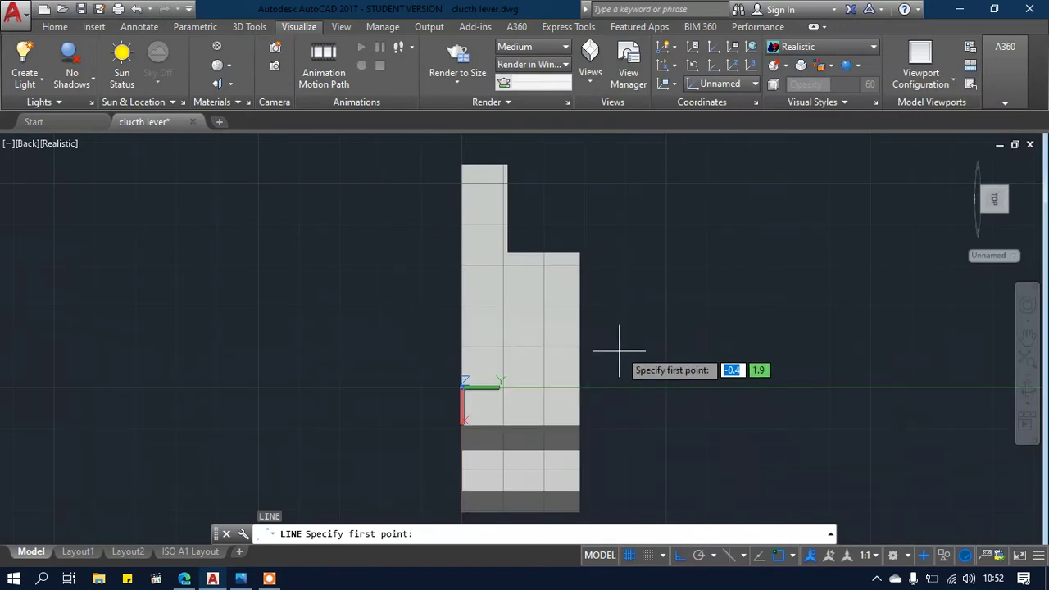
{"action": "key", "text": "Escape"}
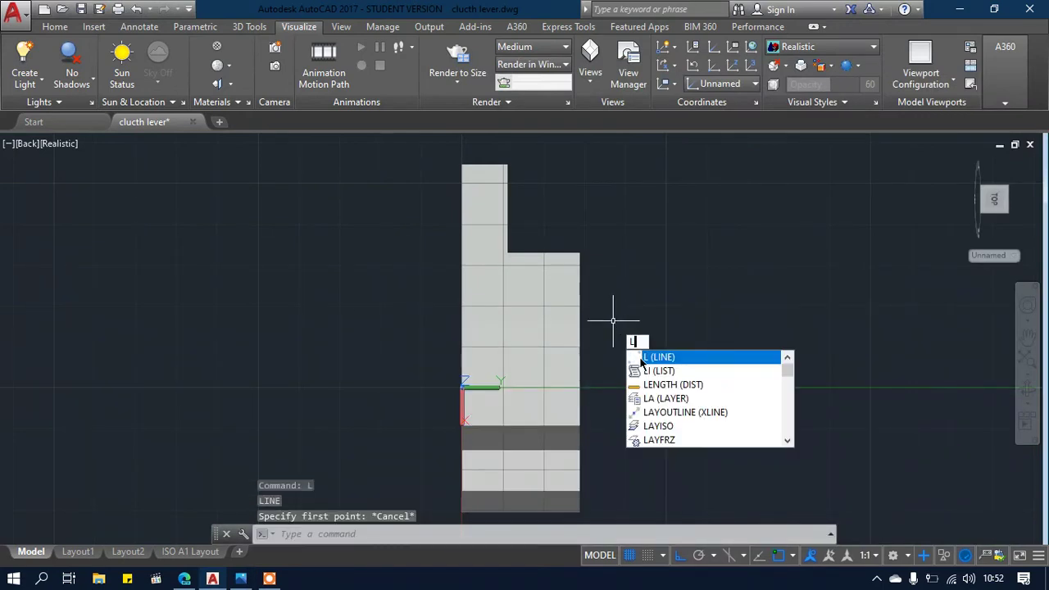
Draw a 0.94 construction line along the side face's long edge, starting from its corner at the sloped face
{"action": "key", "text": "Return"}
{"action": "left_click", "coordinate": [578, 425]}
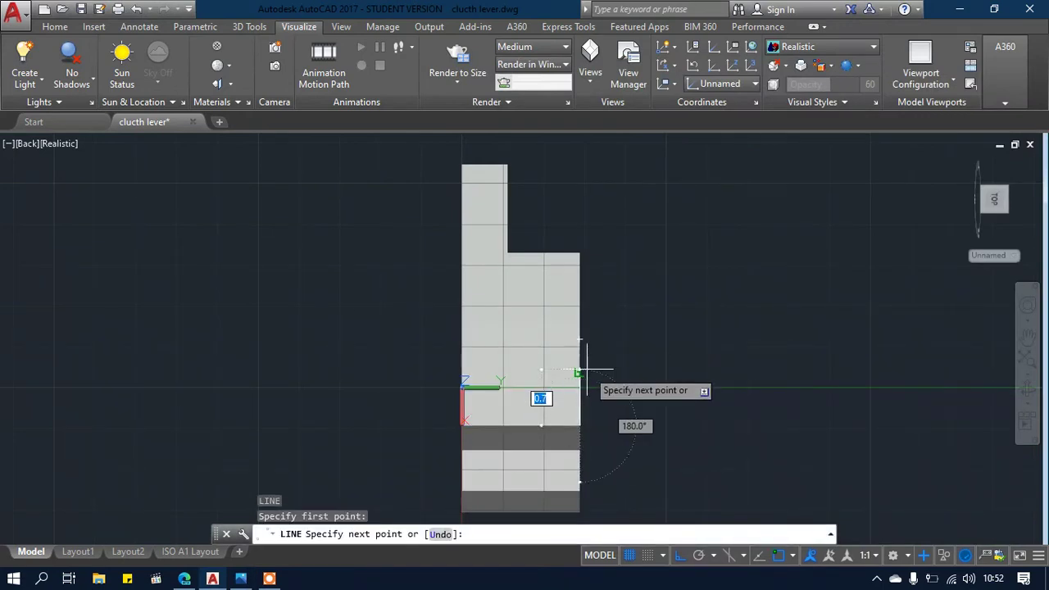
{"action": "type", "text": "0.94"}
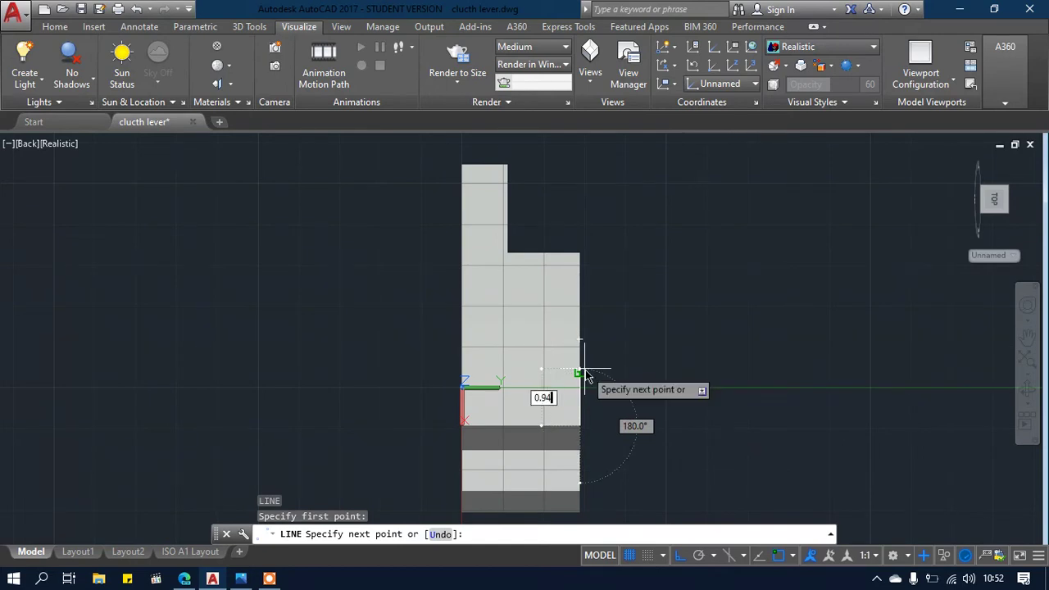
{"action": "key", "text": "Return"}
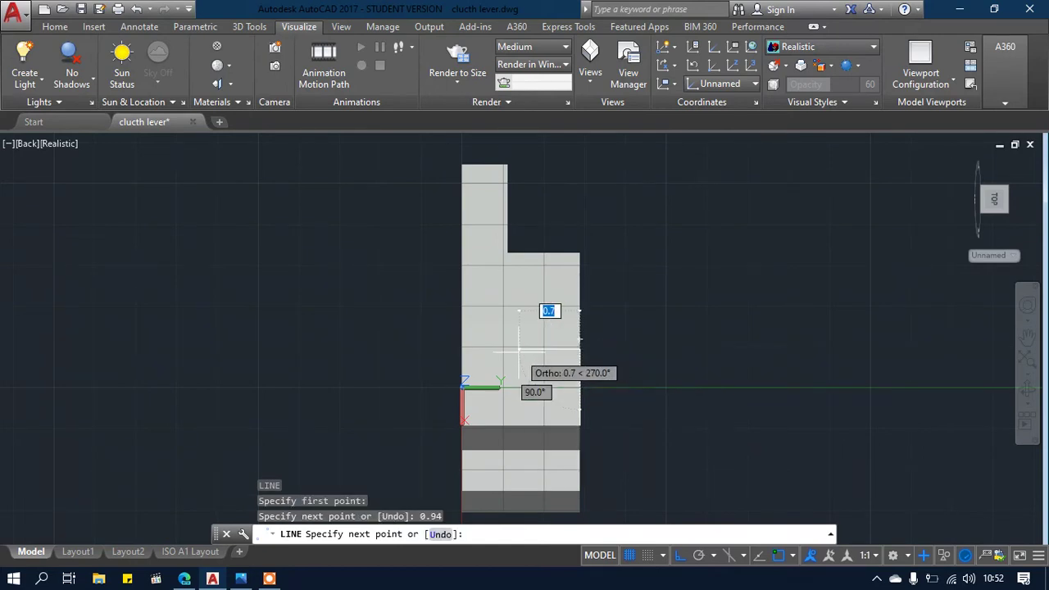
Try a 0.12 perpendicular segment from the end of the 0.94 line, check the hole's offset in the reference image, and undo the segment
{"action": "type", "text": "0.12"}
{"action": "key", "text": "Return"}
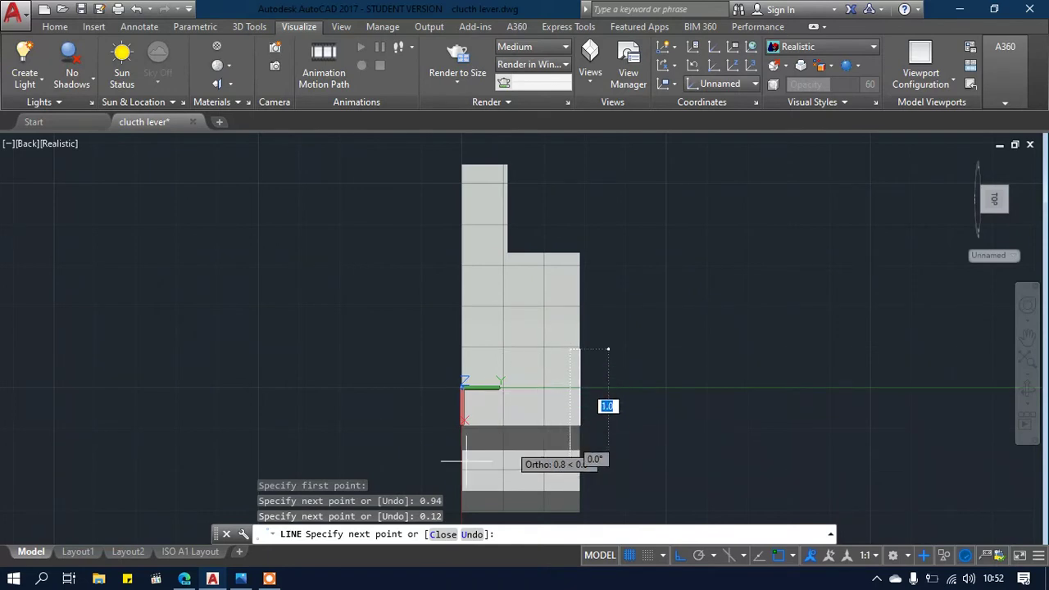
{"action": "left_click", "coordinate": [246, 579]}
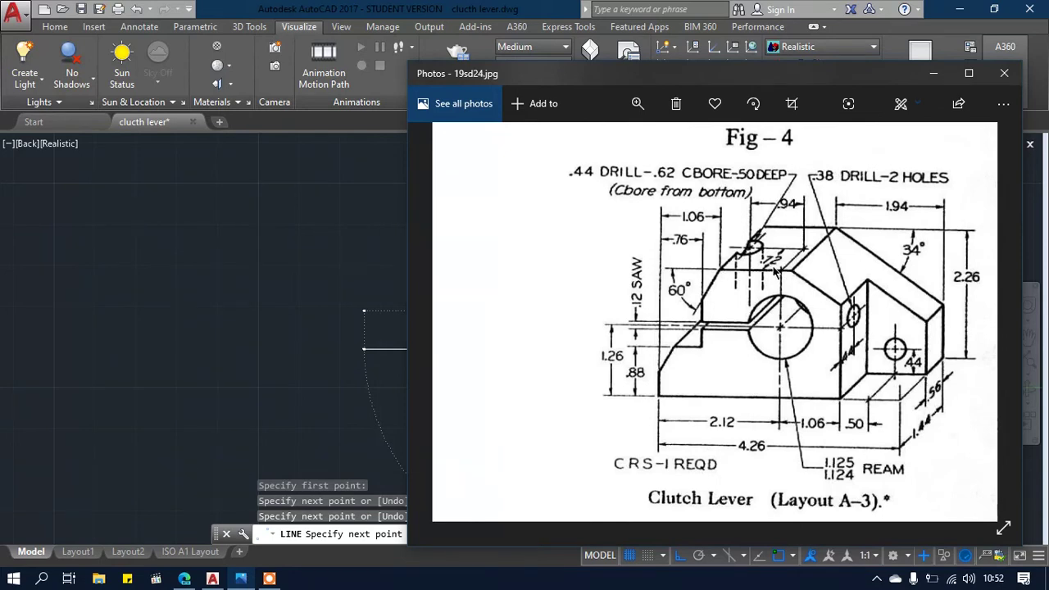
{"action": "left_click", "coordinate": [392, 6]}
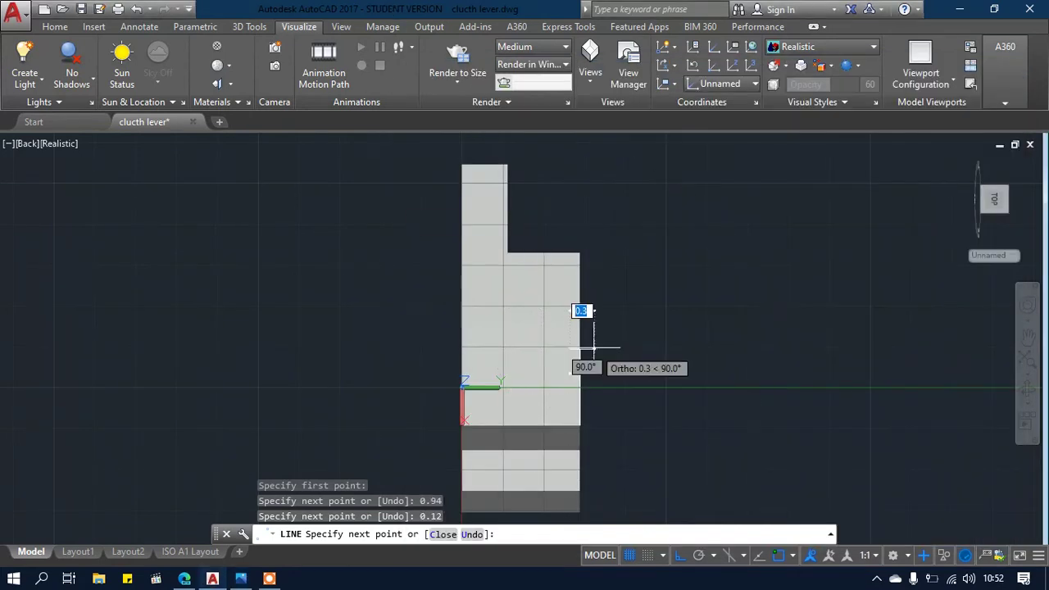
{"action": "key", "text": "ctrl+z"}
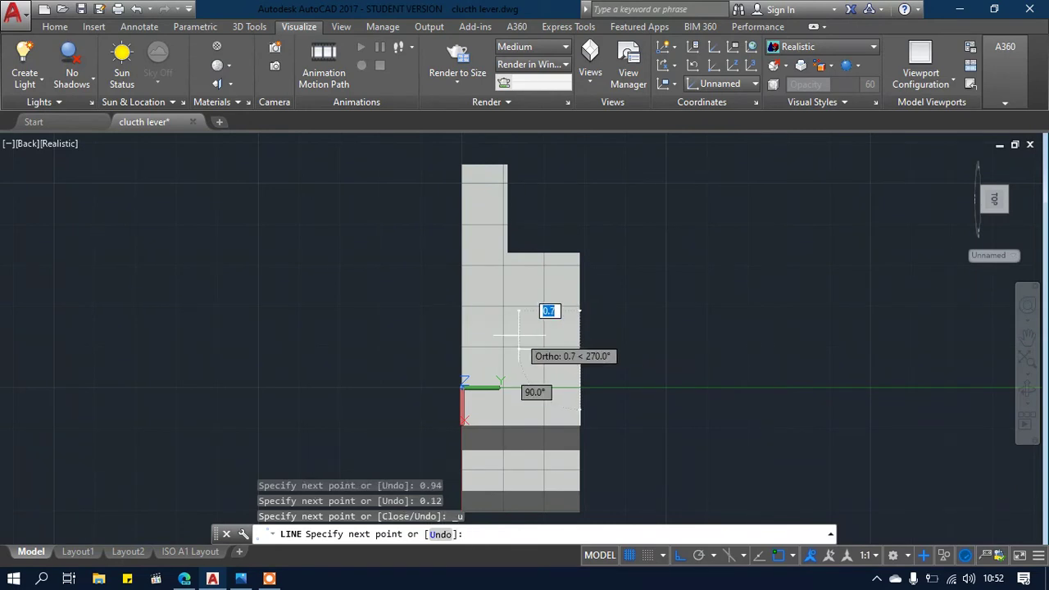
Continue the construction lines with a 0.72 segment across the face and a 0.94 segment back to the sloped face's edge
{"action": "type", "text": "0"}
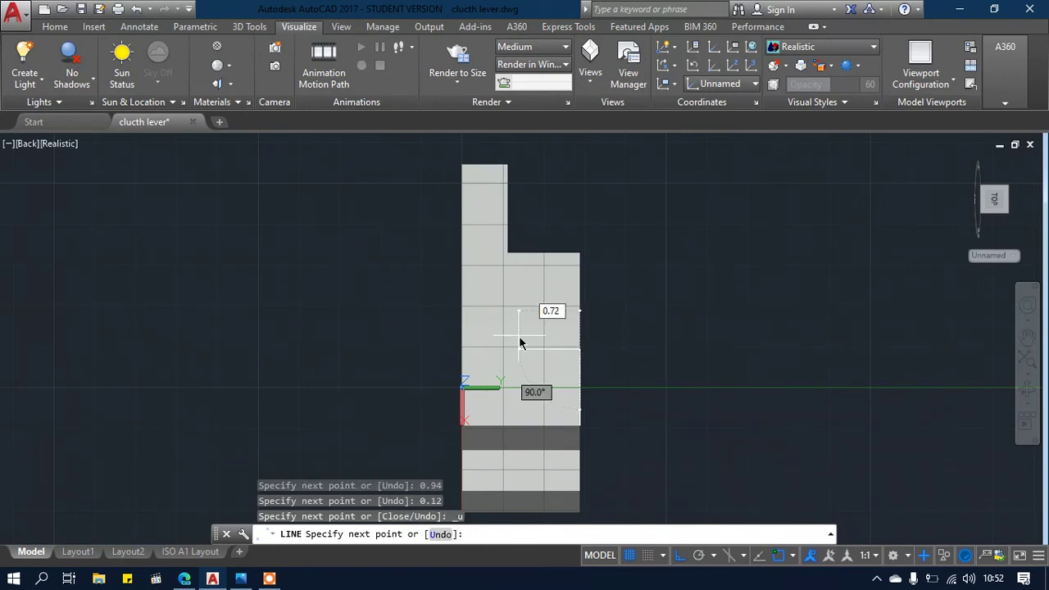
{"action": "type", "text": ".72"}
{"action": "key", "text": "Return"}
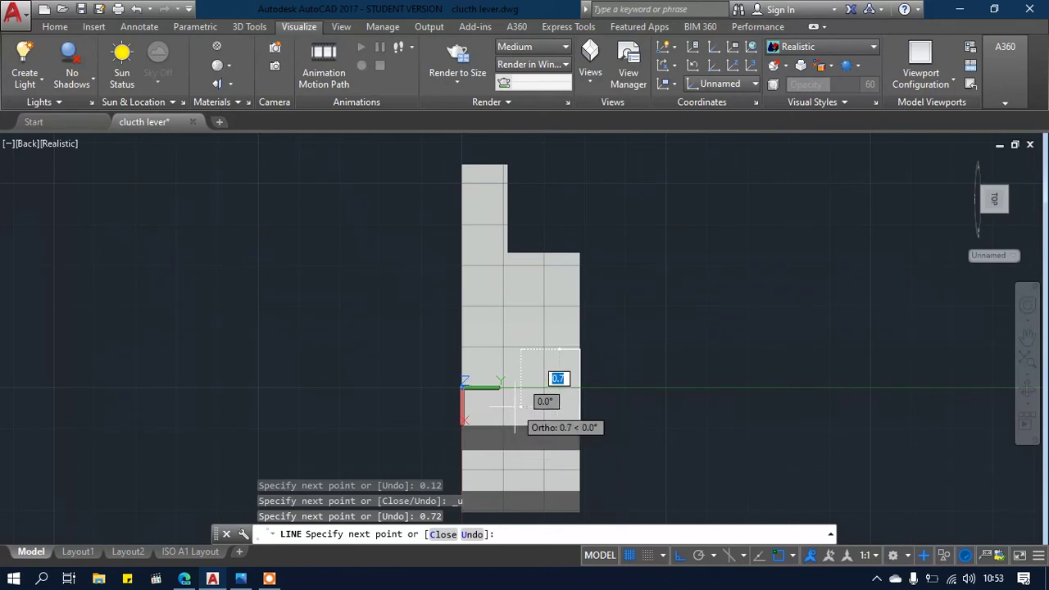
{"action": "type", "text": "0."}
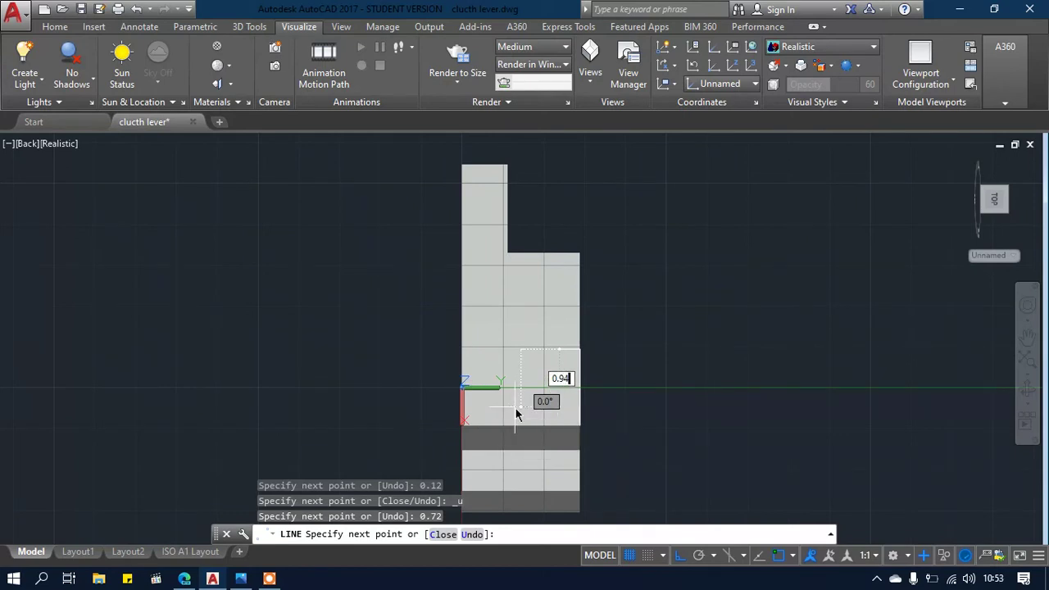
{"action": "type", "text": "94"}
{"action": "key", "text": "Return"}
{"action": "key", "text": "Escape"}
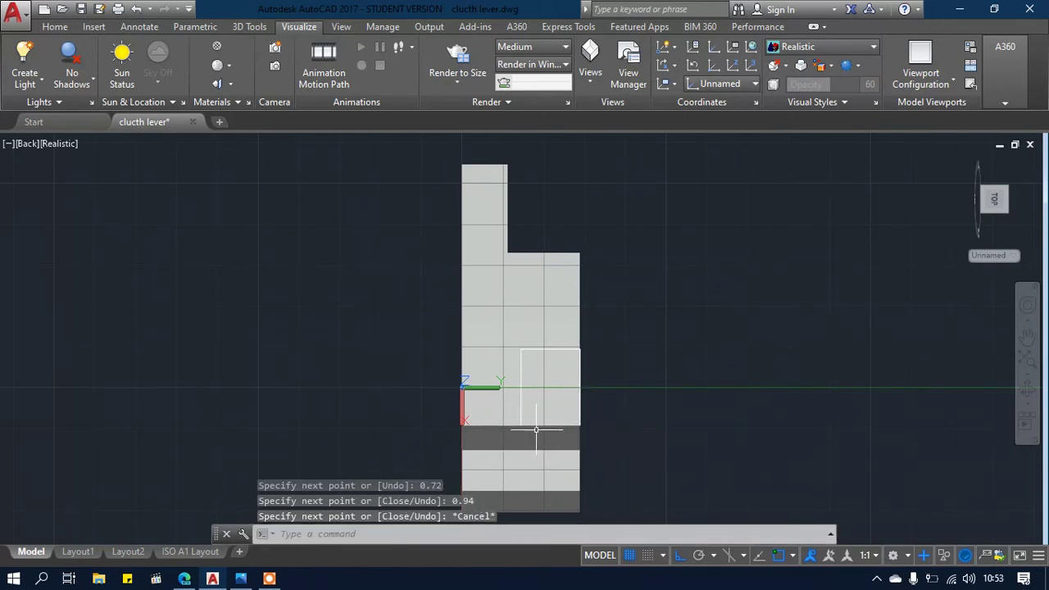
Check the drill callout in the reference image and draw a 0.44 diameter circle centered on the free end of the construction lines
{"action": "left_click", "coordinate": [271, 579]}
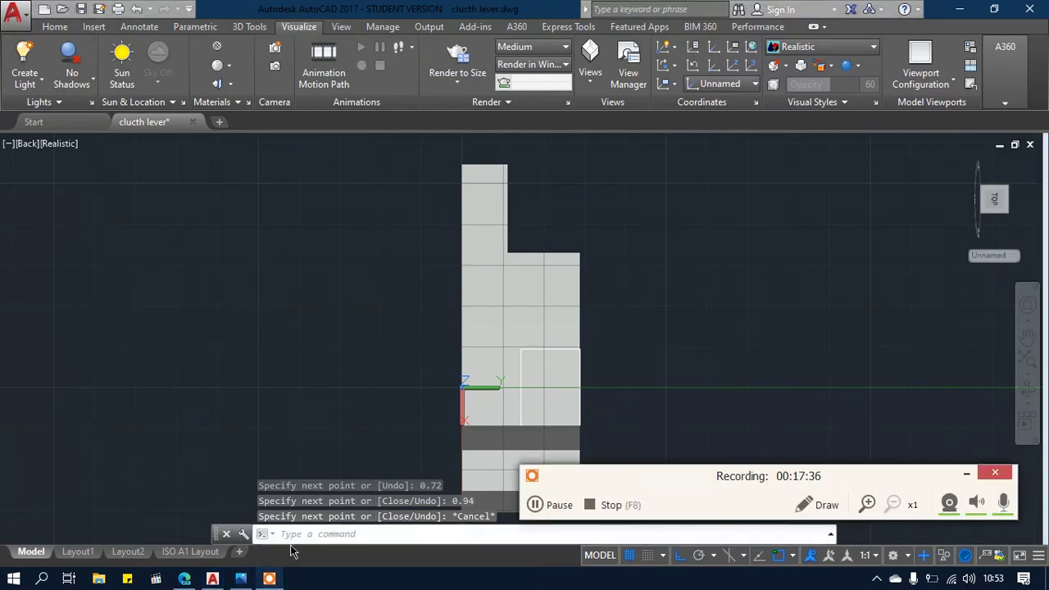
{"action": "left_click", "coordinate": [965, 473]}
{"action": "left_click", "coordinate": [241, 578]}
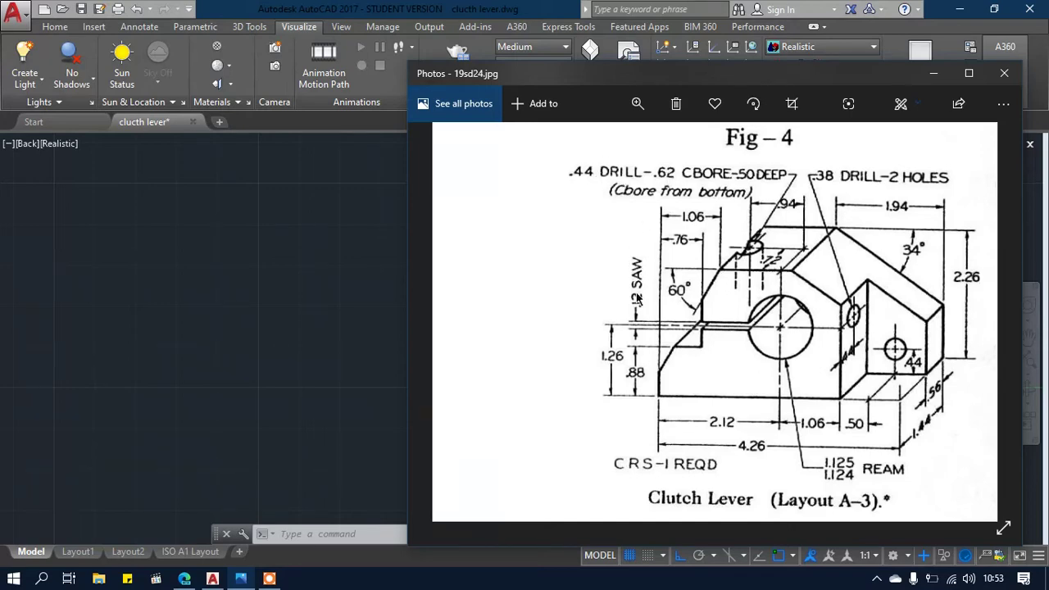
{"action": "left_click", "coordinate": [393, 286]}
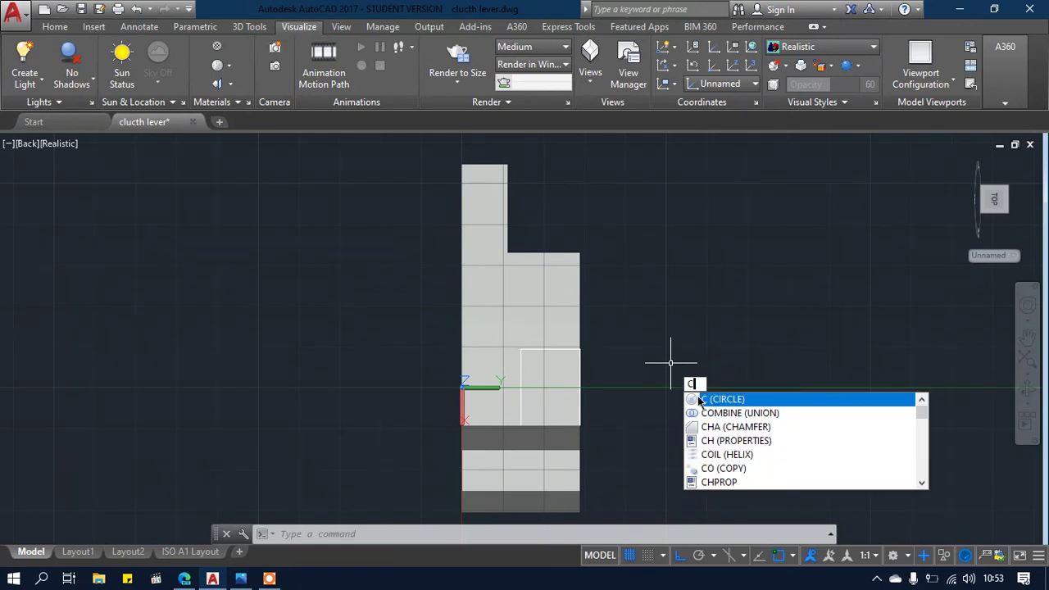
{"action": "left_click", "coordinate": [713, 399]}
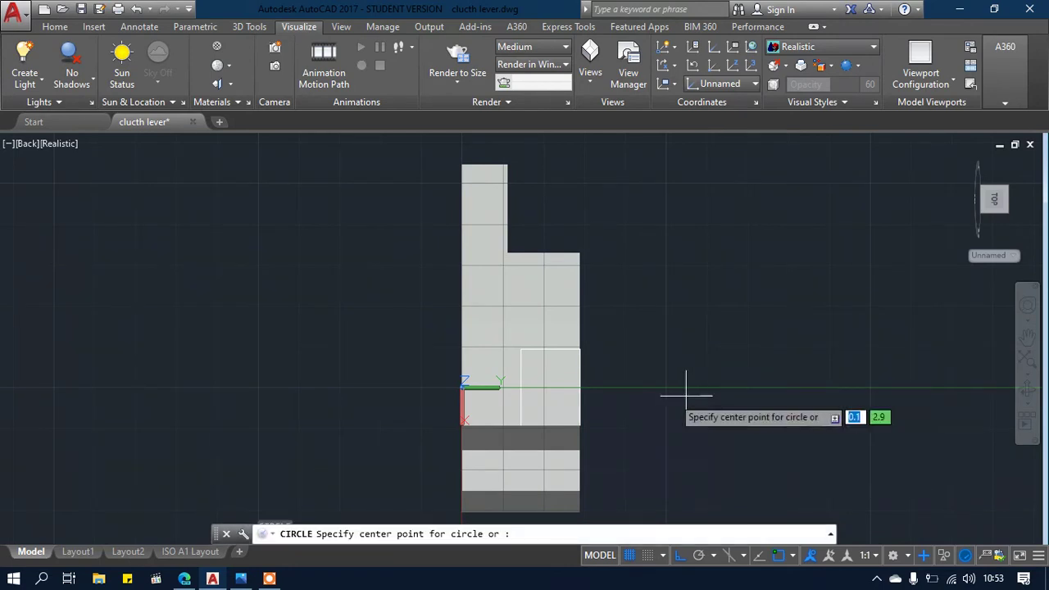
{"action": "left_click", "coordinate": [510, 429]}
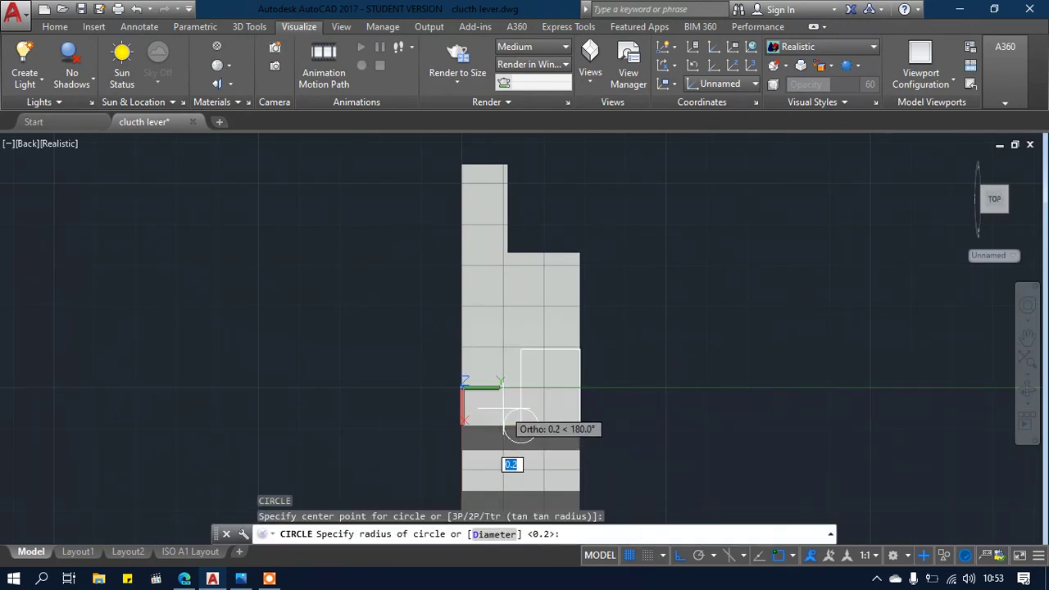
{"action": "type", "text": "d"}
{"action": "key", "text": "Return"}
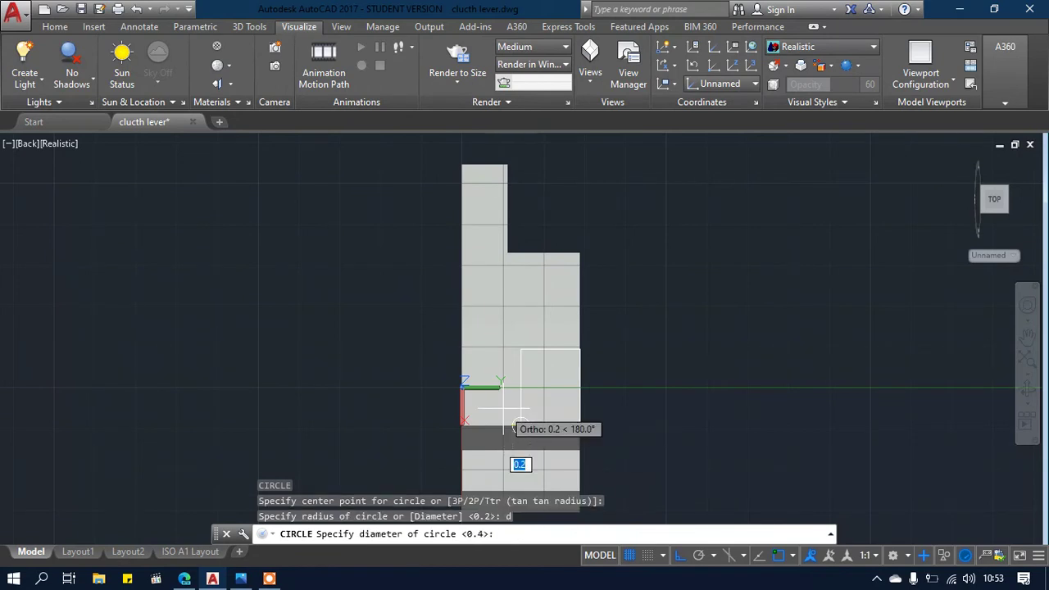
{"action": "type", "text": "0.4"}
{"action": "key", "text": "Return"}
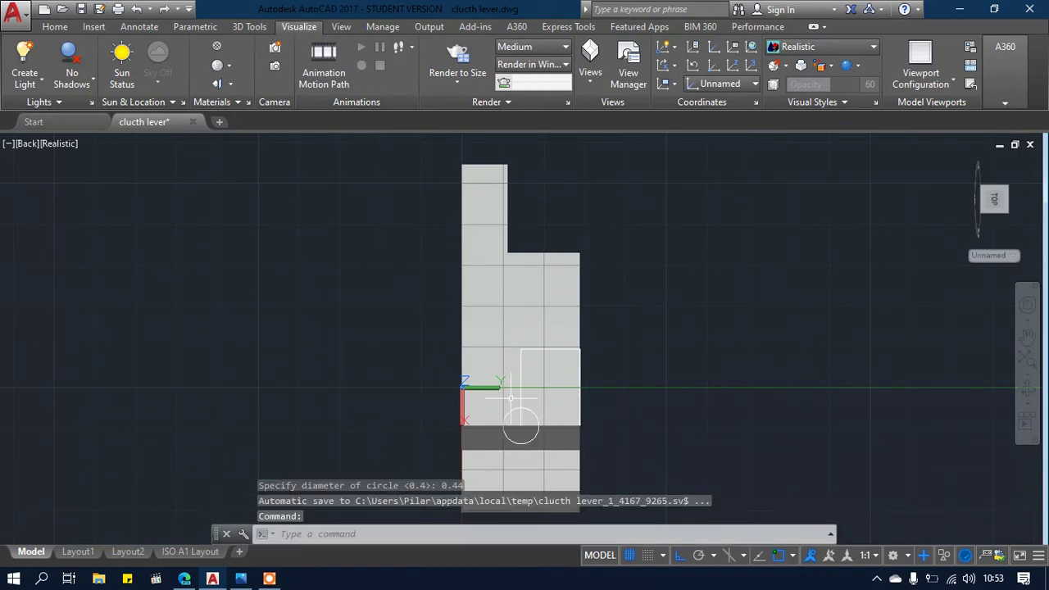
Set the visual style to 2D Wireframe
{"action": "scroll", "coordinate": [586, 413], "scroll_direction": "down", "scroll_amount": 1}
{"action": "scroll", "coordinate": [587, 414], "scroll_direction": "up", "scroll_amount": 2}
{"action": "scroll", "coordinate": [586, 413], "scroll_direction": "up", "scroll_amount": 2}
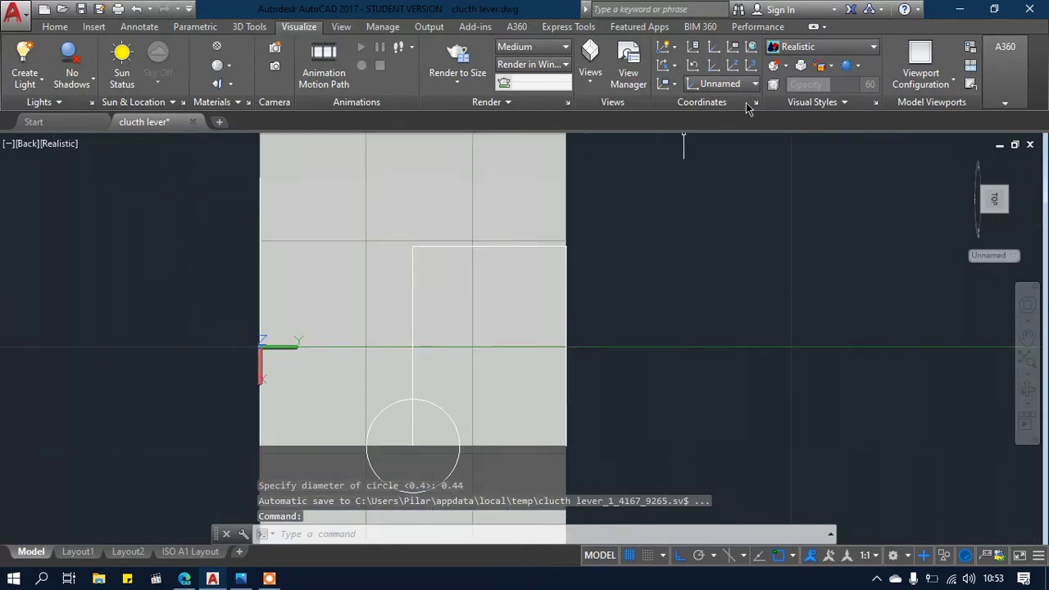
{"action": "left_click", "coordinate": [835, 49]}
{"action": "left_click", "coordinate": [797, 80]}
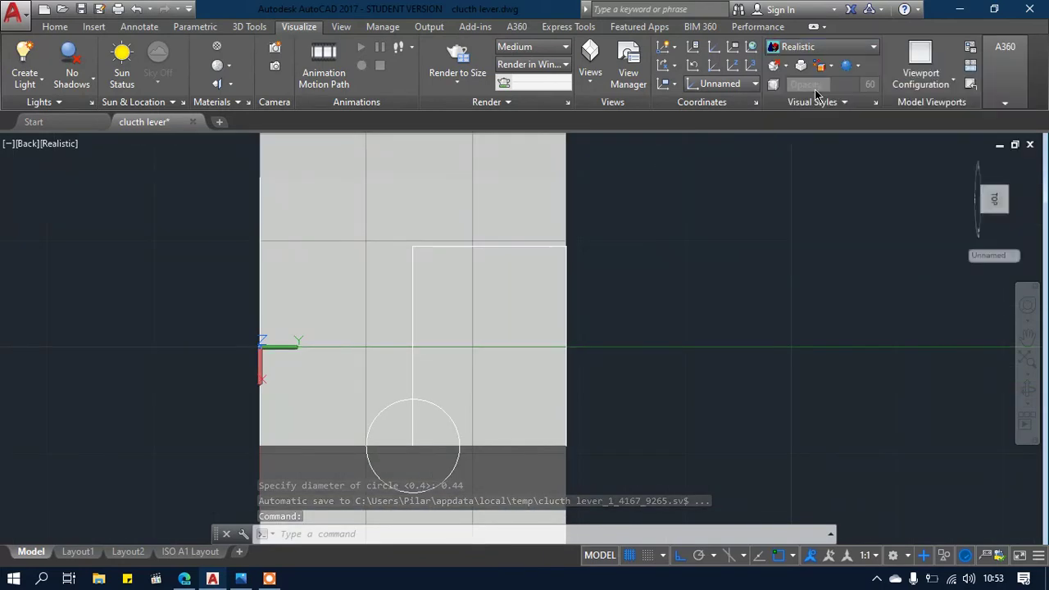
{"action": "scroll", "coordinate": [675, 274], "scroll_direction": "down", "scroll_amount": 1}
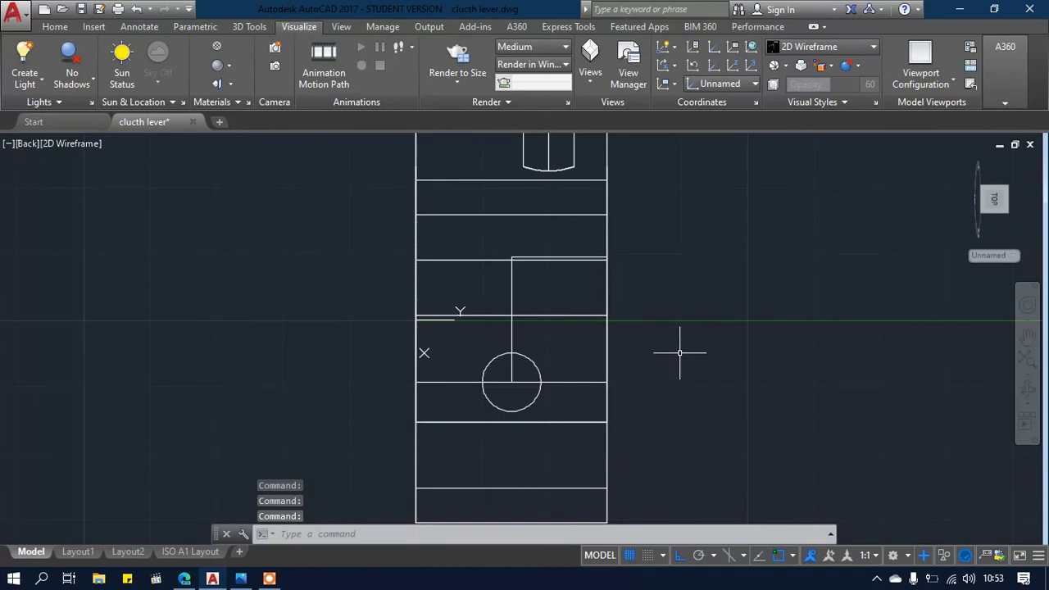
Extrude the 0.44 circle through the lever body and out past its opposite side
{"action": "scroll", "coordinate": [679, 351], "scroll_direction": "down", "scroll_amount": 1}
{"action": "middle_click_drag", "start_coordinate": [679, 351], "coordinate": [587, 443], "text": "shift"}
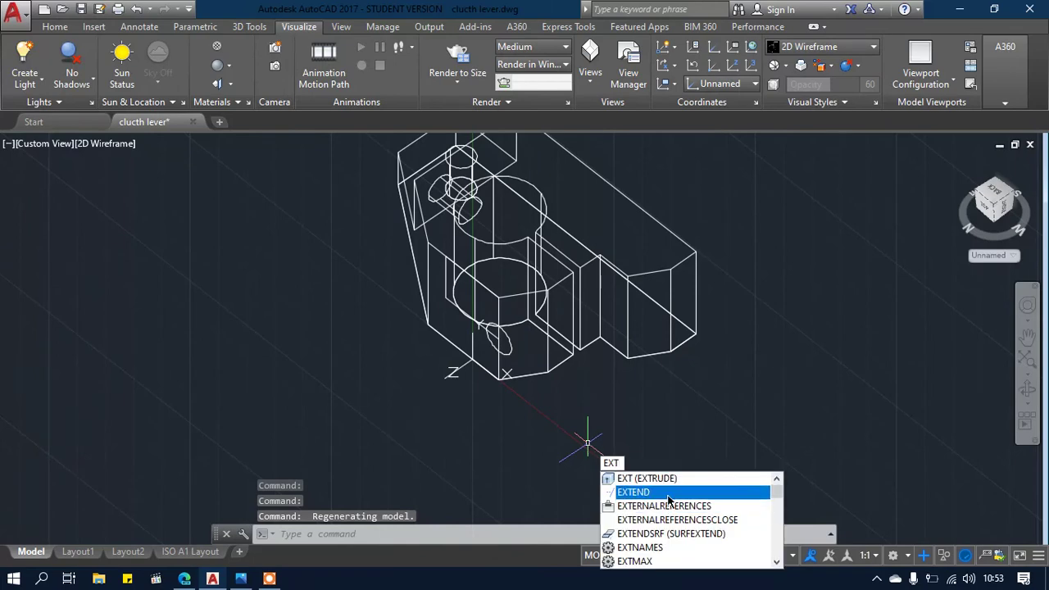
{"action": "key", "text": "Return"}
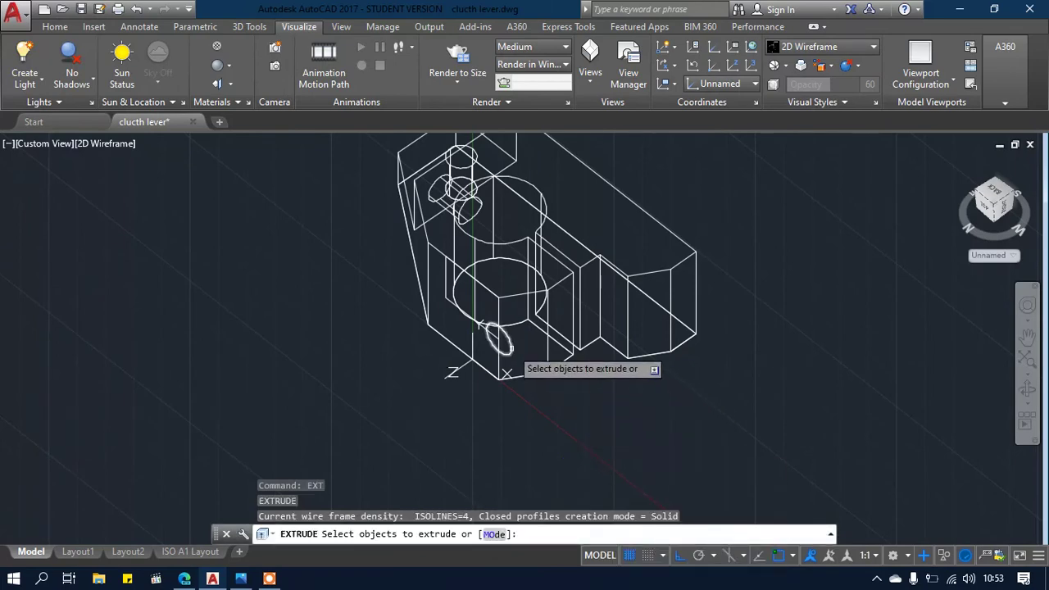
{"action": "left_click", "coordinate": [511, 347]}
{"action": "right_click", "coordinate": [511, 347]}
{"action": "left_click", "coordinate": [531, 358]}
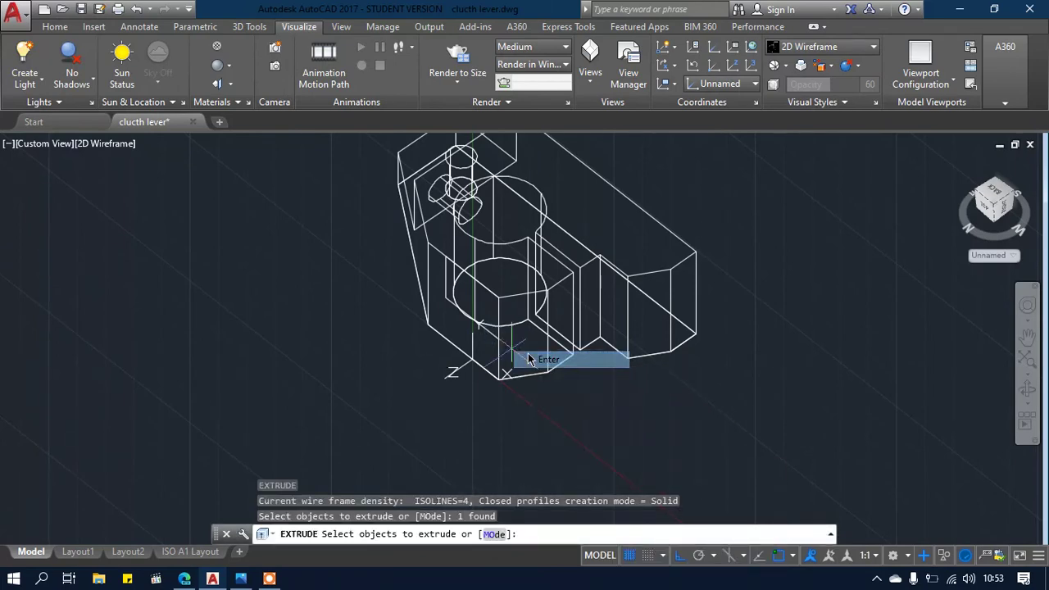
{"action": "left_click", "coordinate": [745, 244]}
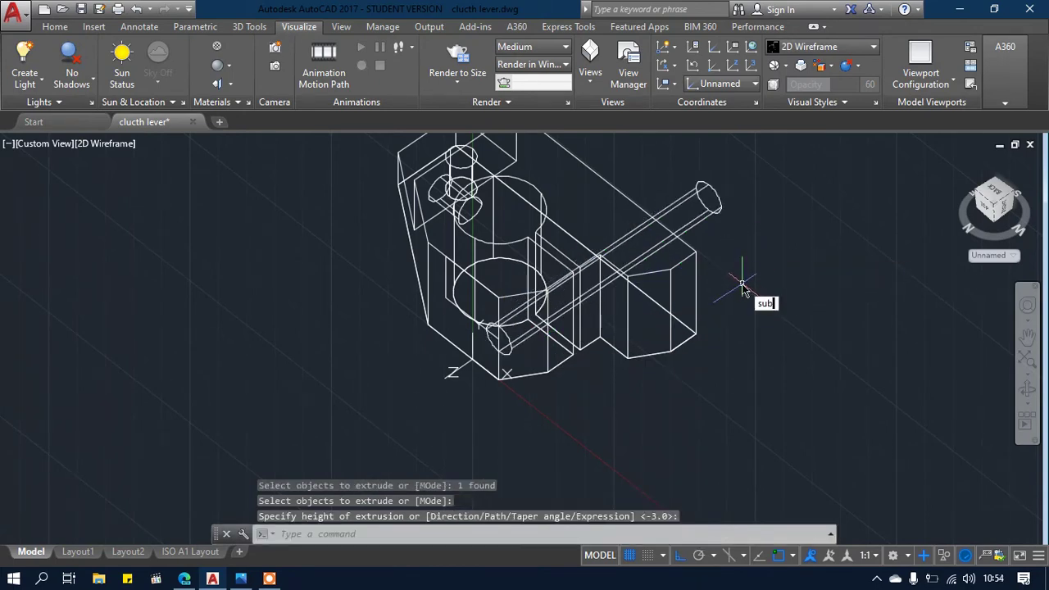
Subtract the extruded 0.44 cylinder from the lever body to cut the drilled hole
{"action": "key", "text": "Return"}
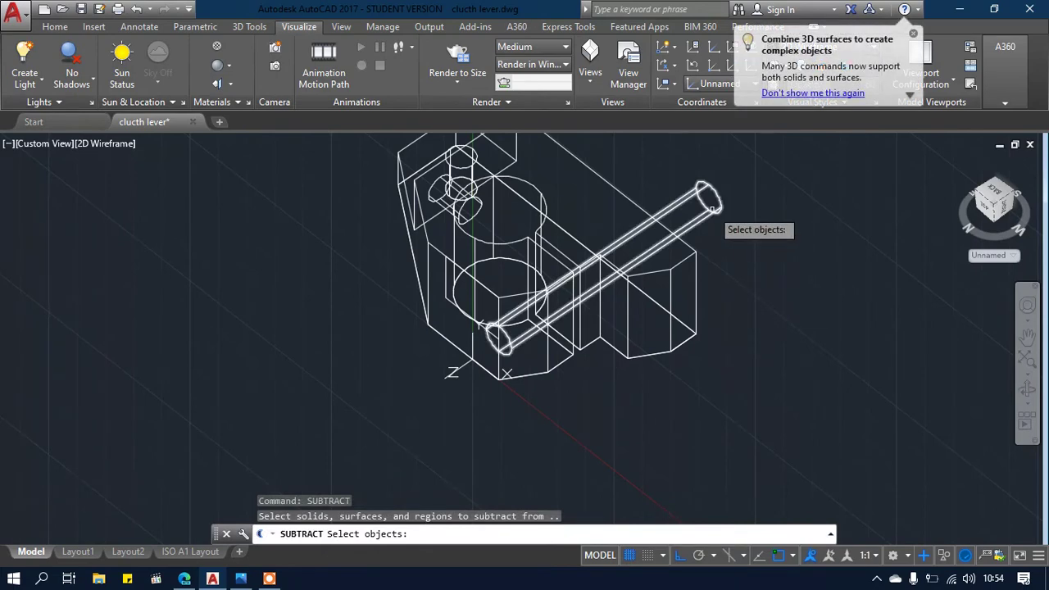
{"action": "left_click", "coordinate": [628, 199]}
{"action": "key", "text": "Return"}
{"action": "left_click", "coordinate": [667, 211]}
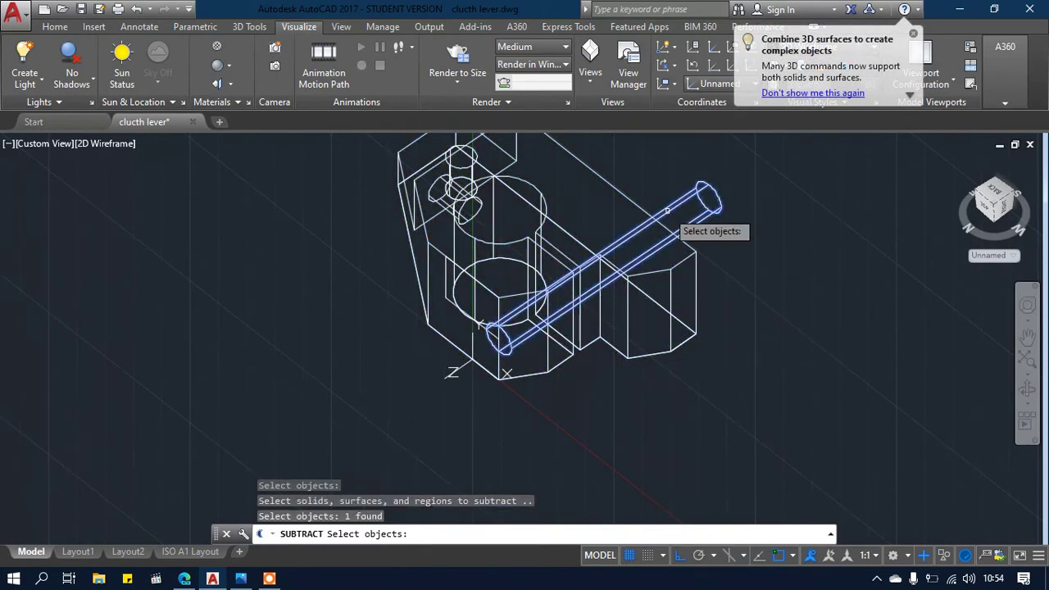
{"action": "key", "text": "Return"}
Erase two of the leftover construction lines used to locate the 0.44 hole
{"action": "middle_click_drag", "start_coordinate": [667, 211], "coordinate": [713, 238], "text": "shift"}
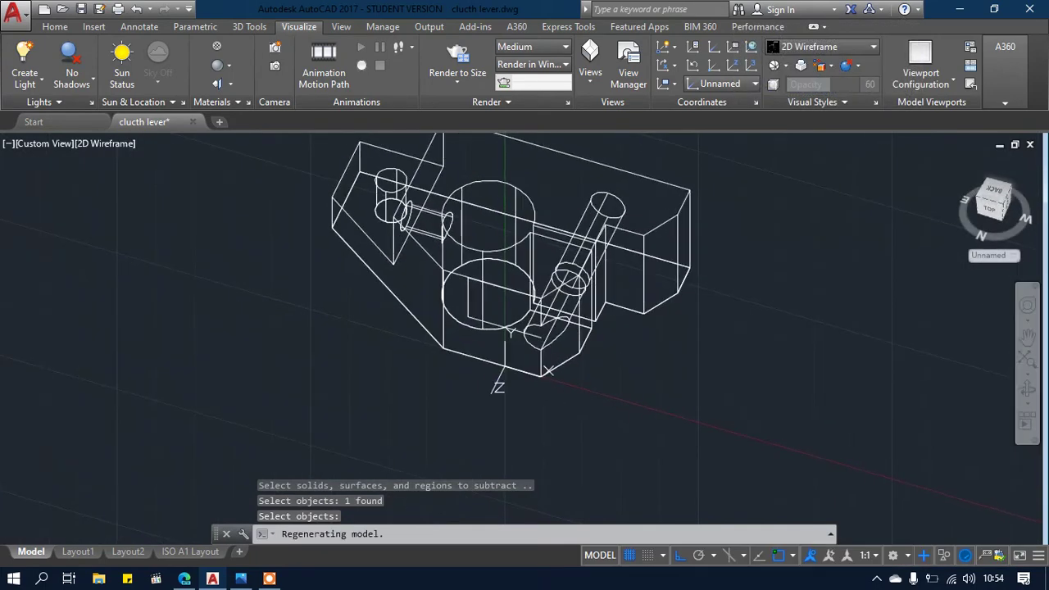
{"action": "left_click", "coordinate": [469, 303]}
{"action": "key", "text": "Delete"}
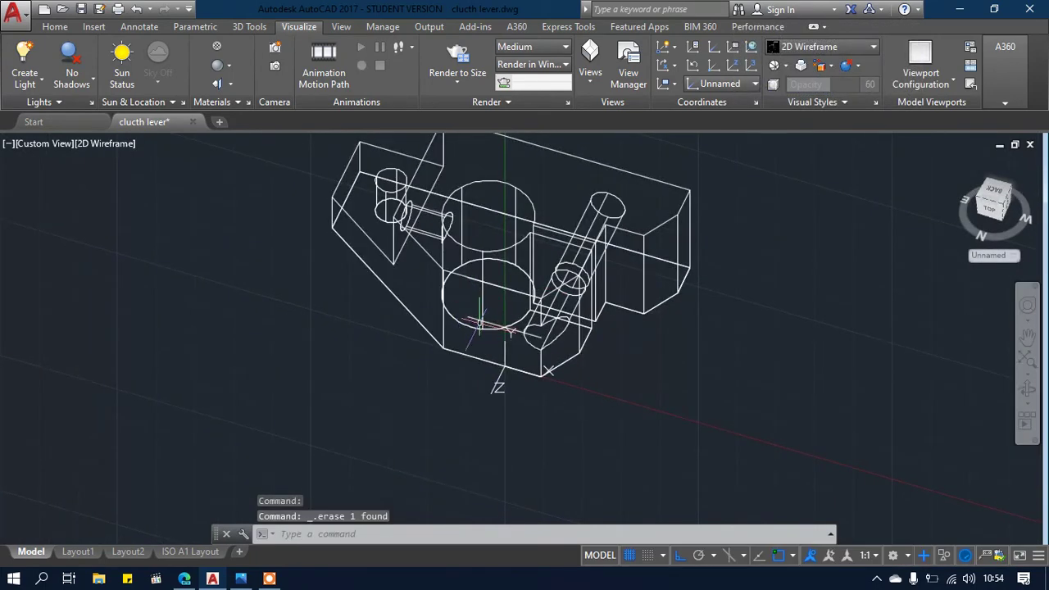
{"action": "left_click", "coordinate": [508, 285]}
{"action": "key", "text": "Delete"}
Check the counterbore callout in the reference image, and align the UCS to the lever's bottom face where the 0.44 hole exits
{"action": "mouse_move", "coordinate": [749, 309]}
{"action": "middle_mouse_down", "text": "shift"}
{"action": "mouse_move", "coordinate": [686, 304]}
{"action": "mouse_move", "coordinate": [623, 282]}
{"action": "mouse_move", "coordinate": [656, 295]}
{"action": "mouse_move", "coordinate": [679, 237]}
{"action": "mouse_move", "coordinate": [647, 227]}
{"action": "mouse_move", "coordinate": [574, 235]}
{"action": "mouse_move", "coordinate": [512, 262]}
{"action": "mouse_move", "coordinate": [506, 311]}
{"action": "middle_mouse_up", "text": "shift"}
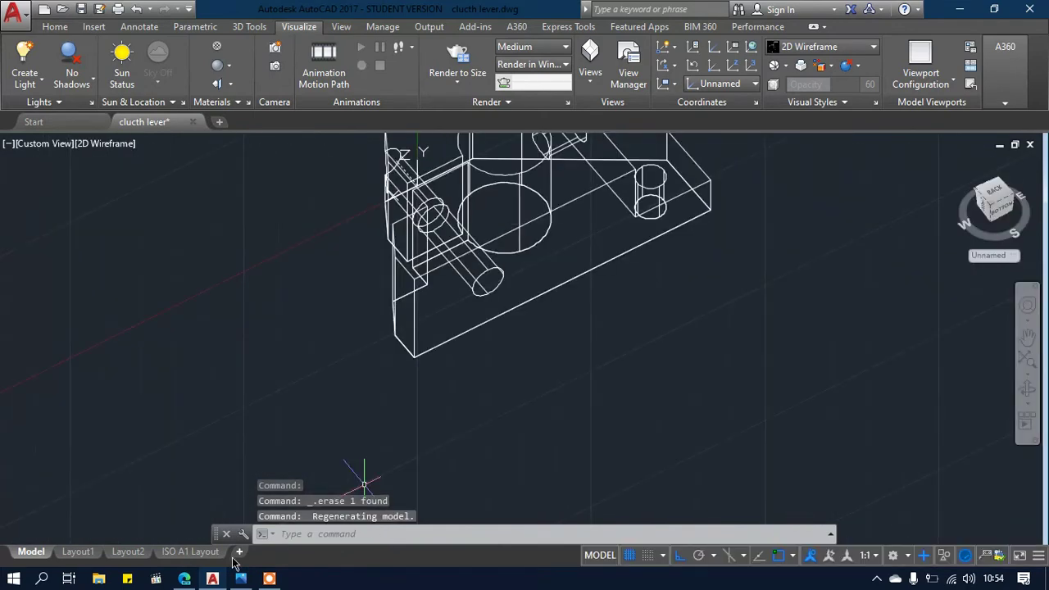
{"action": "left_click", "coordinate": [250, 578]}
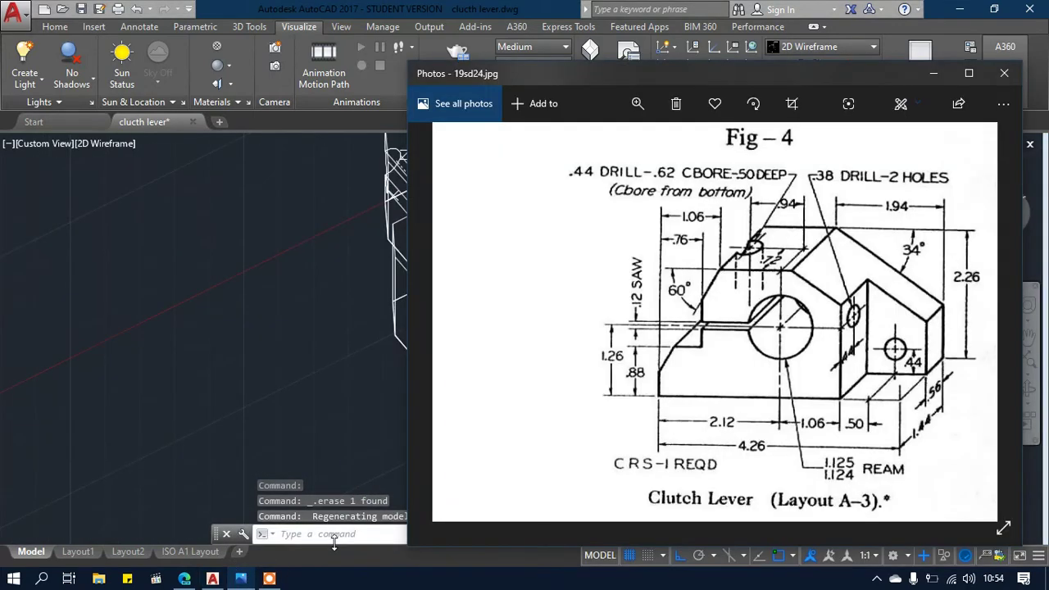
{"action": "mouse_move", "coordinate": [268, 578]}
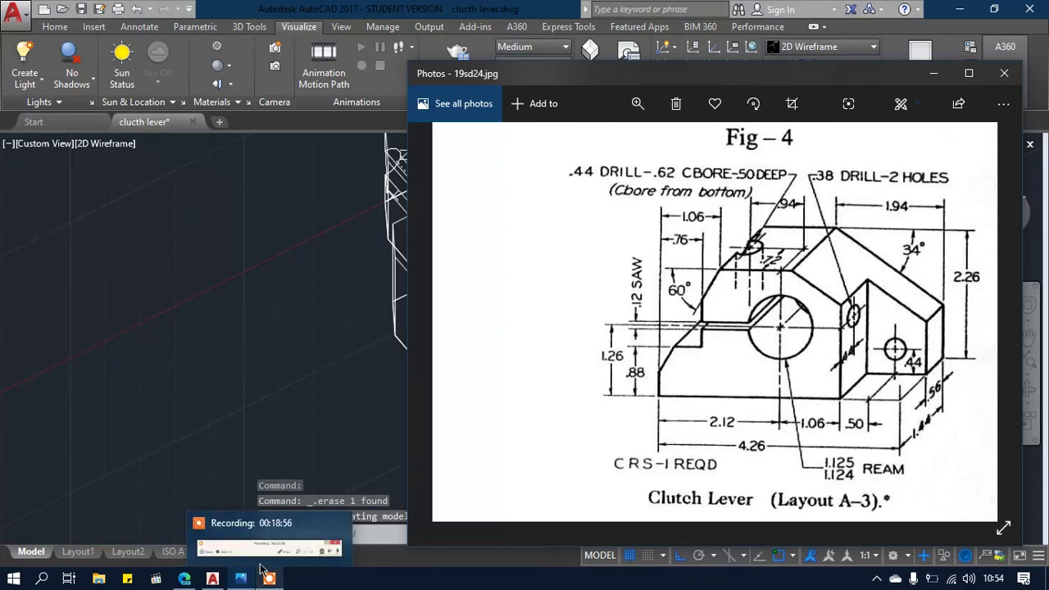
{"action": "left_click", "coordinate": [259, 458]}
{"action": "type", "text": "uc"}
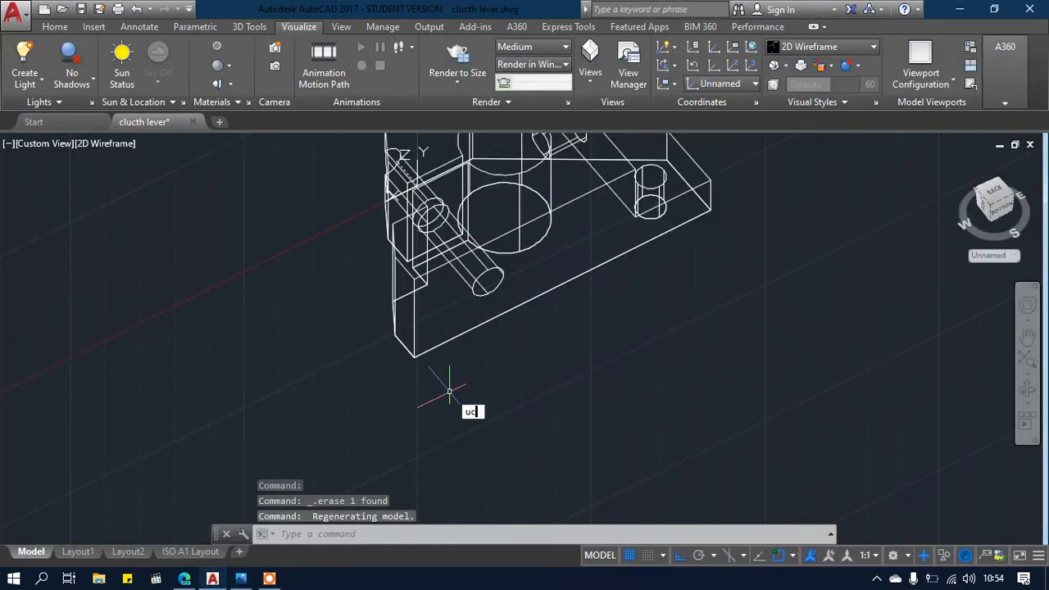
{"action": "type", "text": "s"}
{"action": "left_click", "coordinate": [533, 426]}
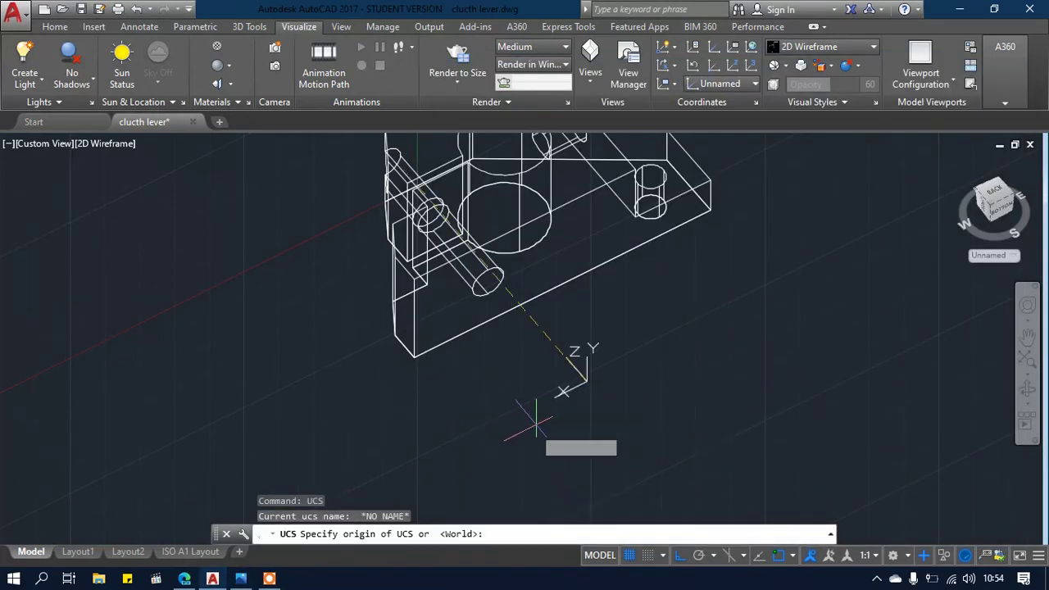
{"action": "type", "text": "f"}
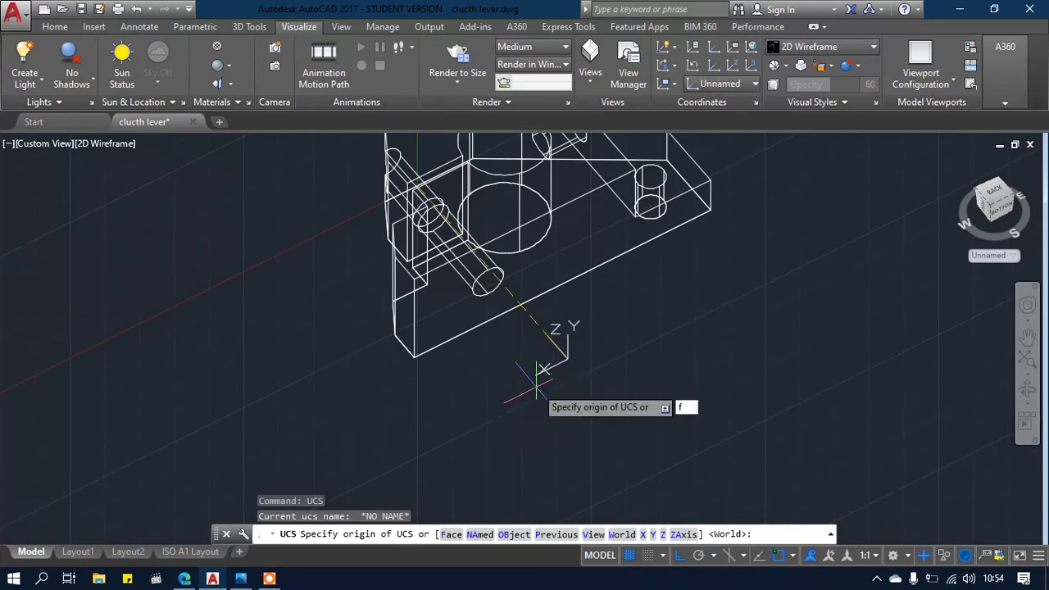
{"action": "key", "text": "Return"}
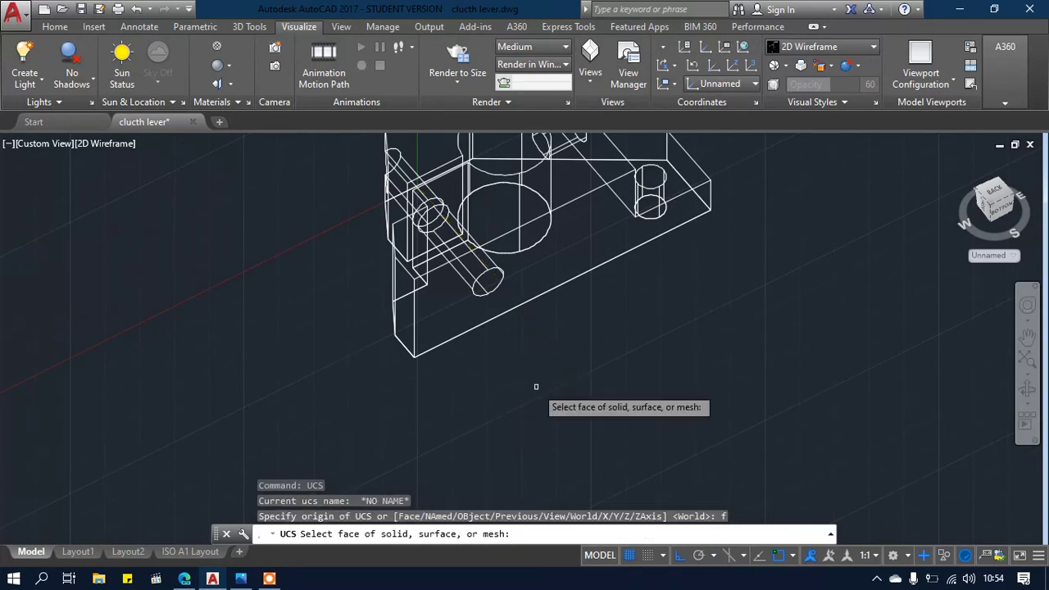
{"action": "left_click", "coordinate": [580, 271]}
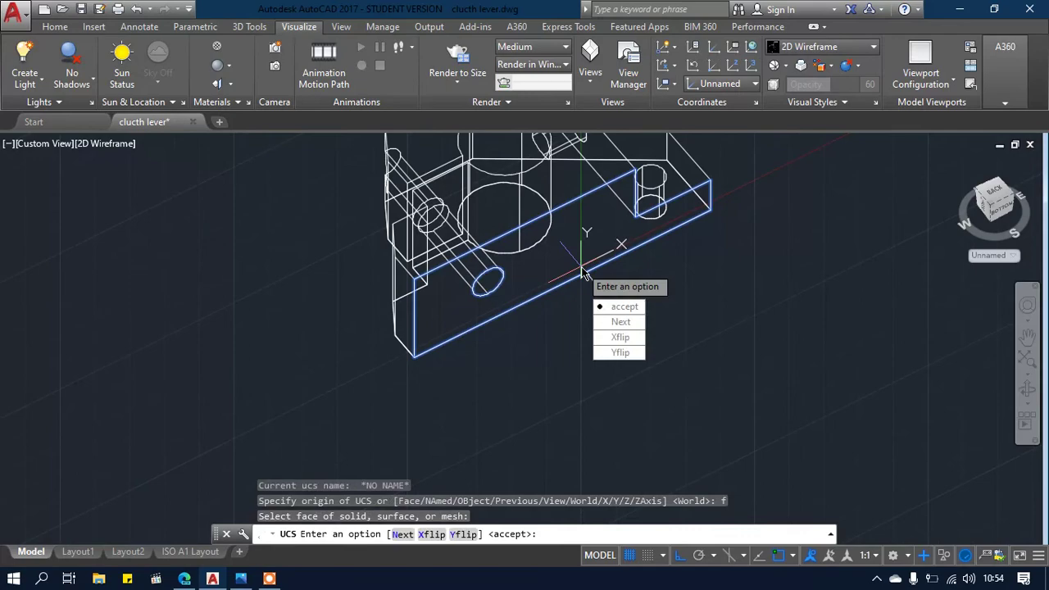
{"action": "left_click", "coordinate": [624, 306]}
Draw a 0.62 diameter circle concentric with the 0.44 hole on the bottom face and check it against the reference image's counterbore callout
{"action": "middle_click_drag", "start_coordinate": [628, 311], "coordinate": [942, 213], "text": "shift"}
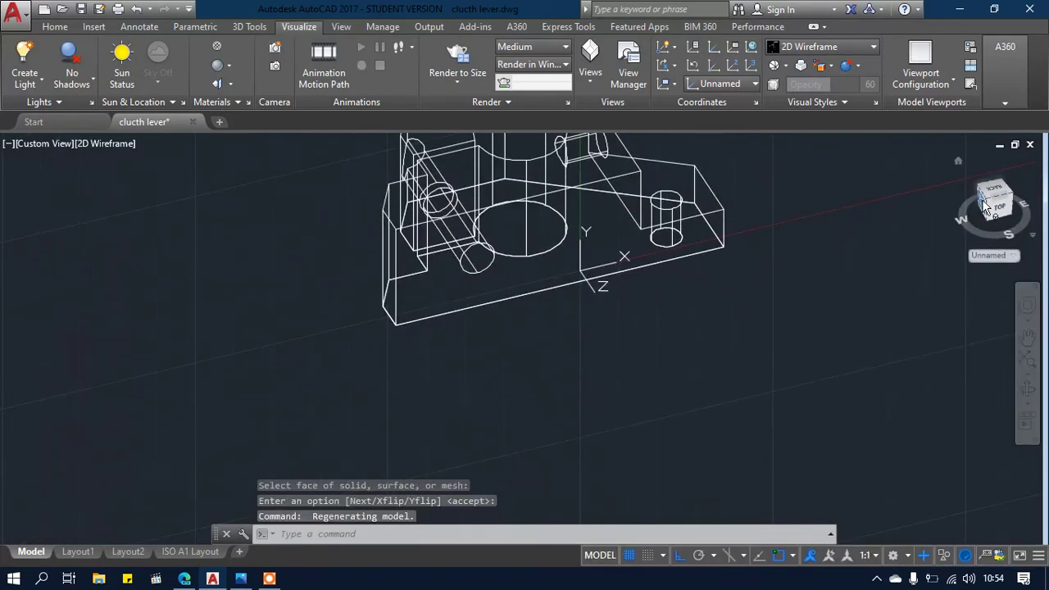
{"action": "left_click", "coordinate": [1001, 208]}
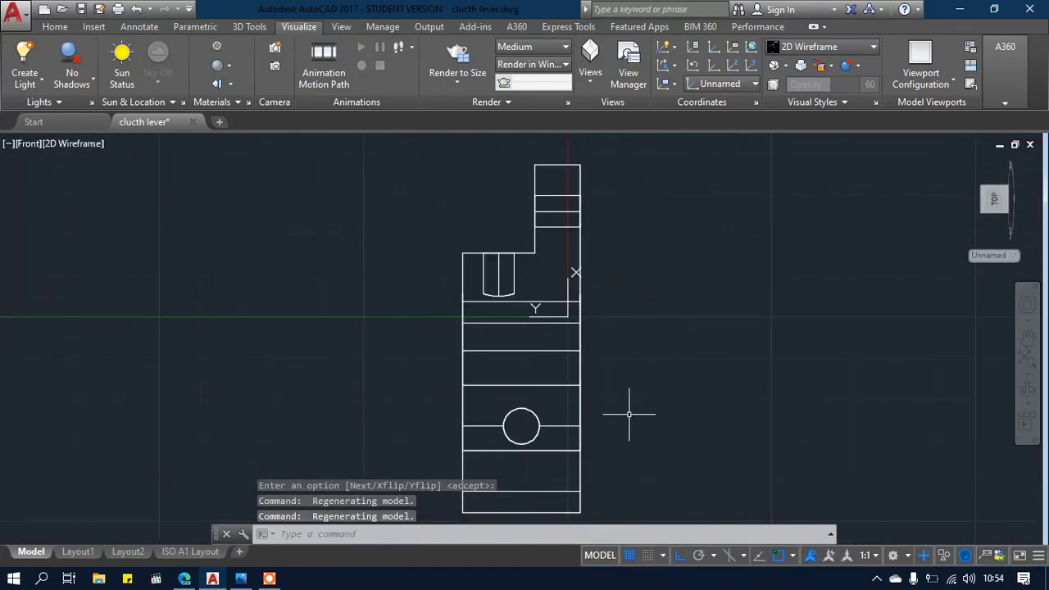
{"action": "scroll", "coordinate": [632, 400], "scroll_direction": "down", "scroll_amount": 4}
{"action": "scroll", "coordinate": [631, 400], "scroll_direction": "up", "scroll_amount": 3}
{"action": "middle_click_drag", "start_coordinate": [632, 402], "coordinate": [539, 423], "text": "shift"}
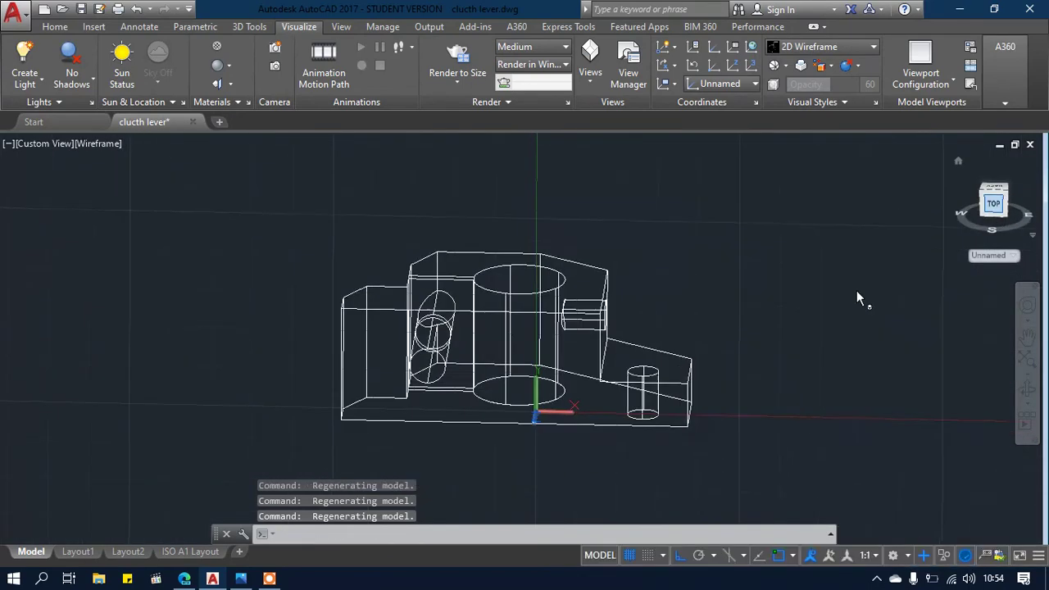
{"action": "left_click", "coordinate": [241, 578]}
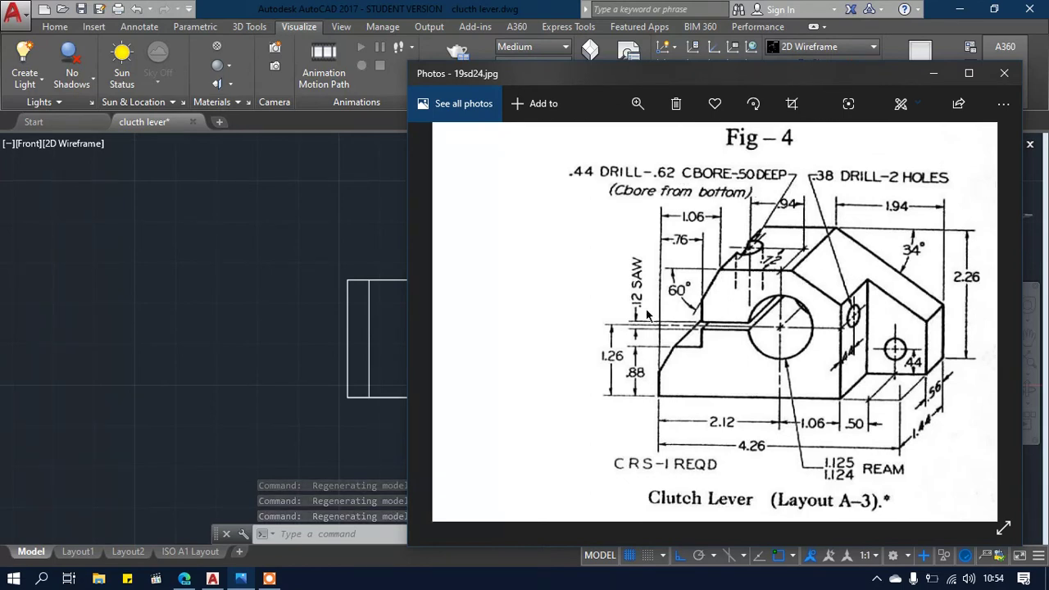
{"action": "left_click", "coordinate": [375, 210]}
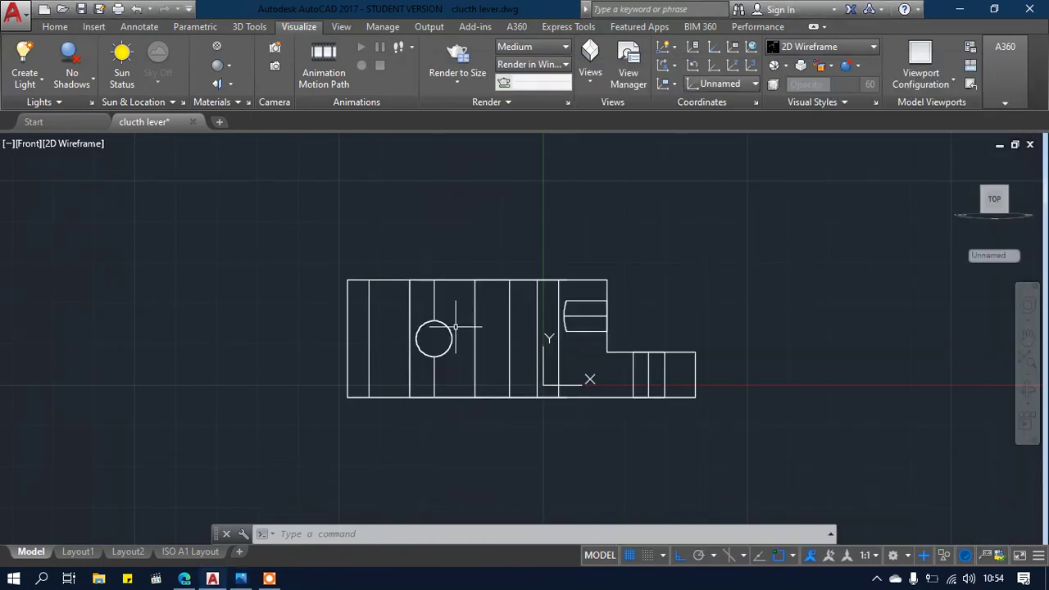
{"action": "scroll", "coordinate": [462, 350], "scroll_direction": "up", "scroll_amount": 2}
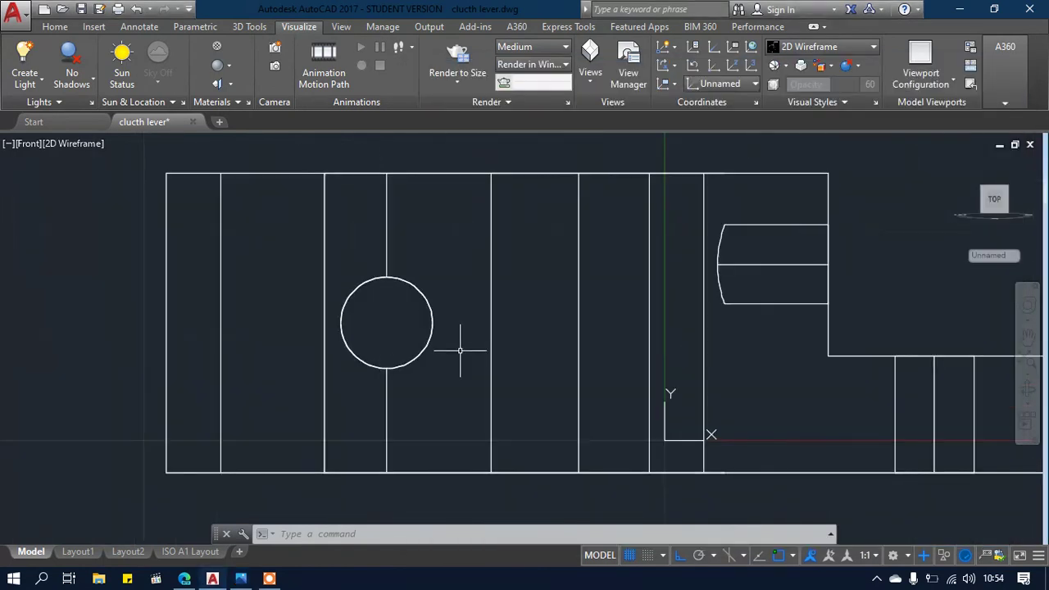
{"action": "left_click", "coordinate": [505, 386]}
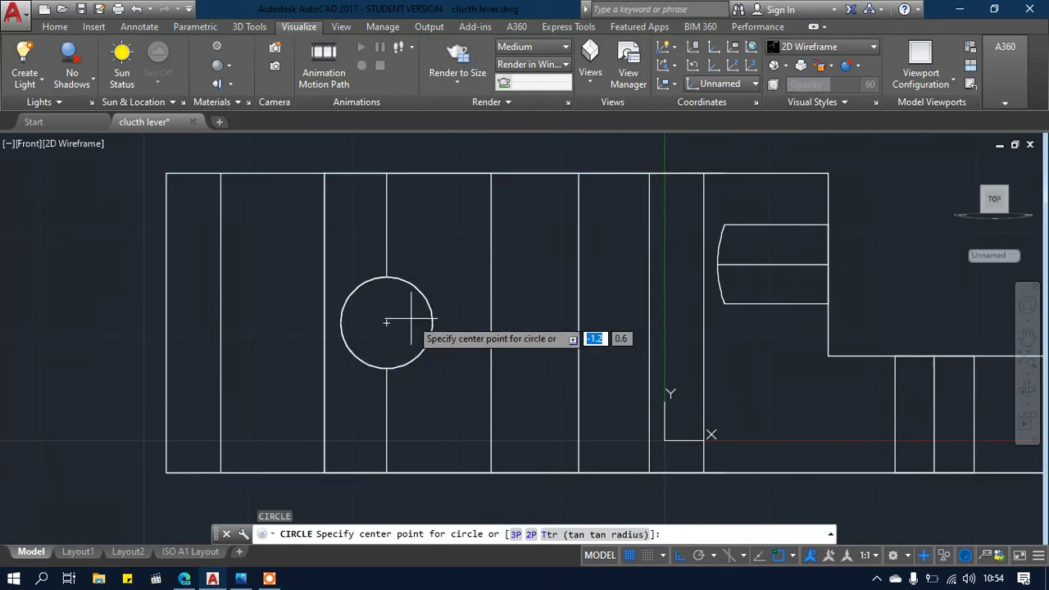
{"action": "left_click", "coordinate": [385, 322]}
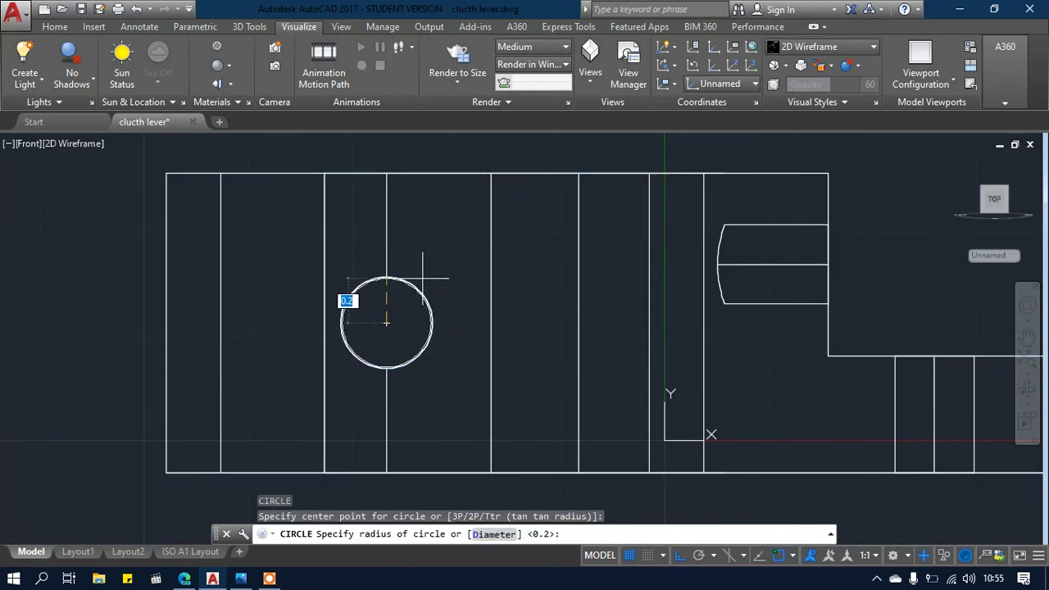
{"action": "type", "text": "d"}
{"action": "key", "text": "Return"}
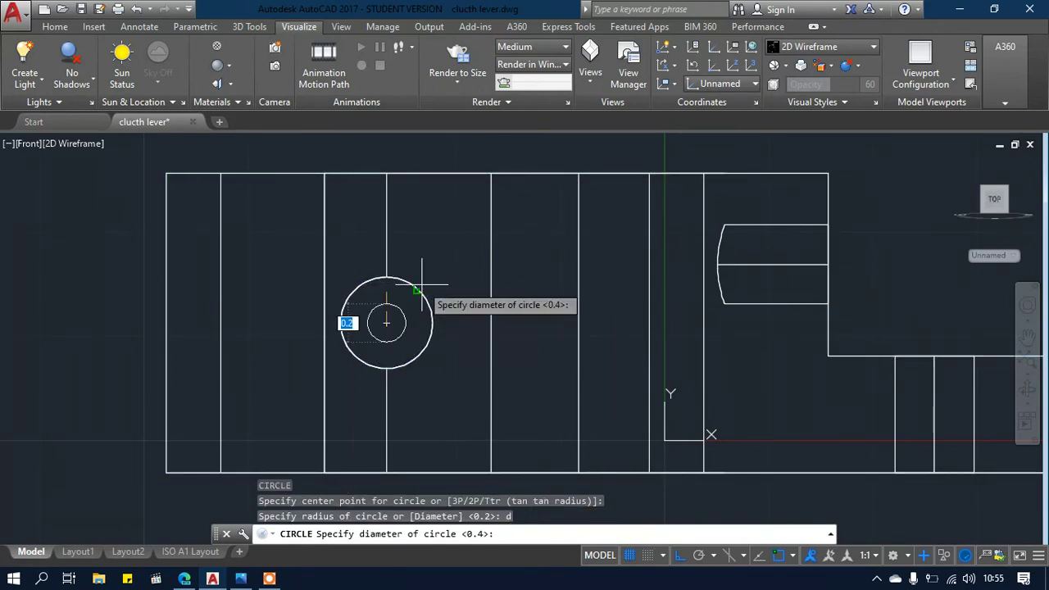
{"action": "type", "text": "0."}
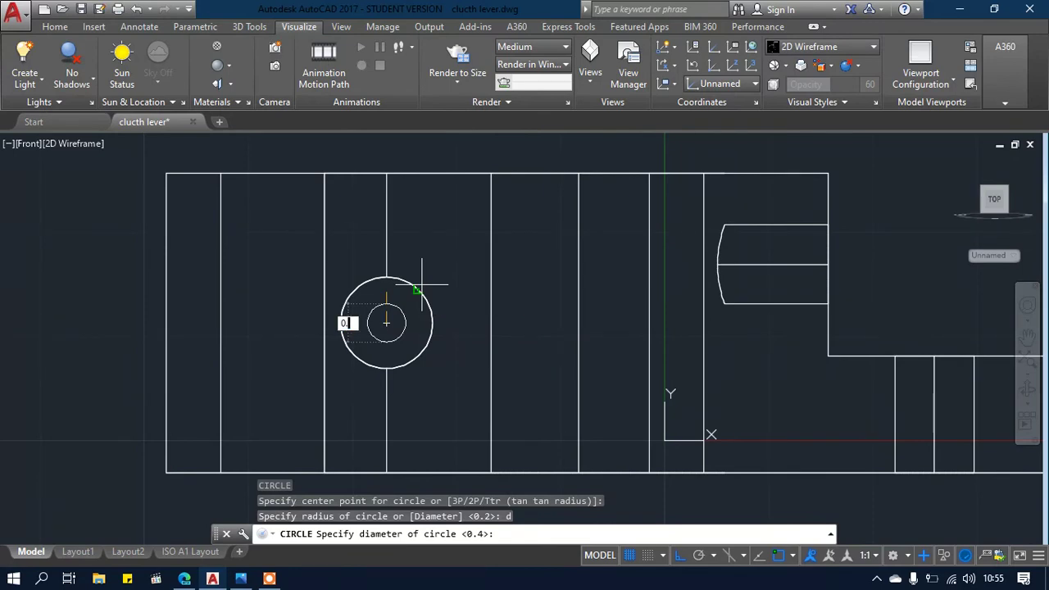
{"action": "type", "text": "62"}
{"action": "key", "text": "Return"}
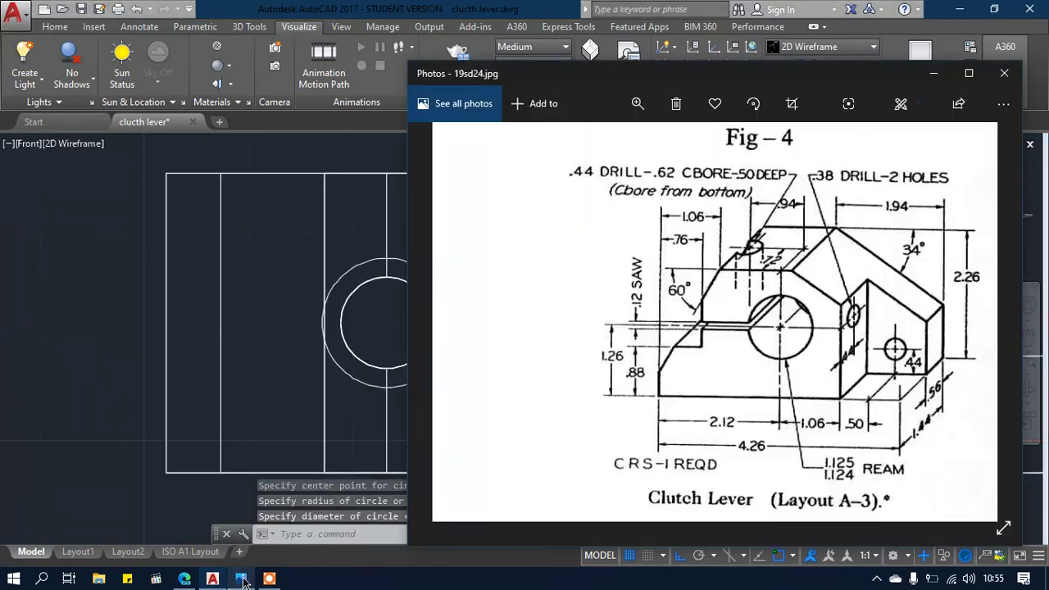
{"action": "left_click", "coordinate": [241, 578]}
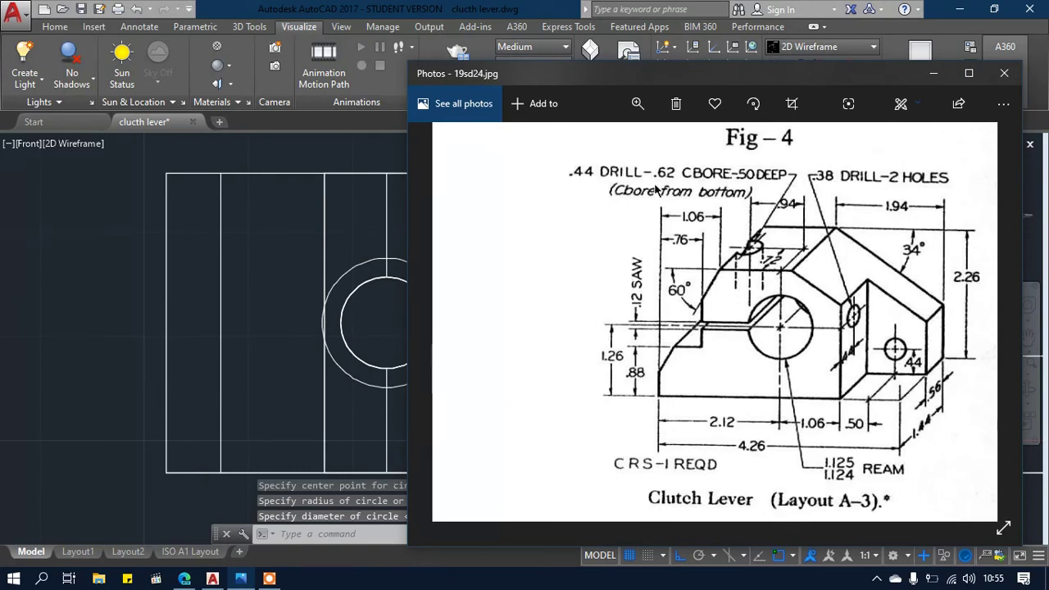
{"action": "left_click", "coordinate": [180, 231]}
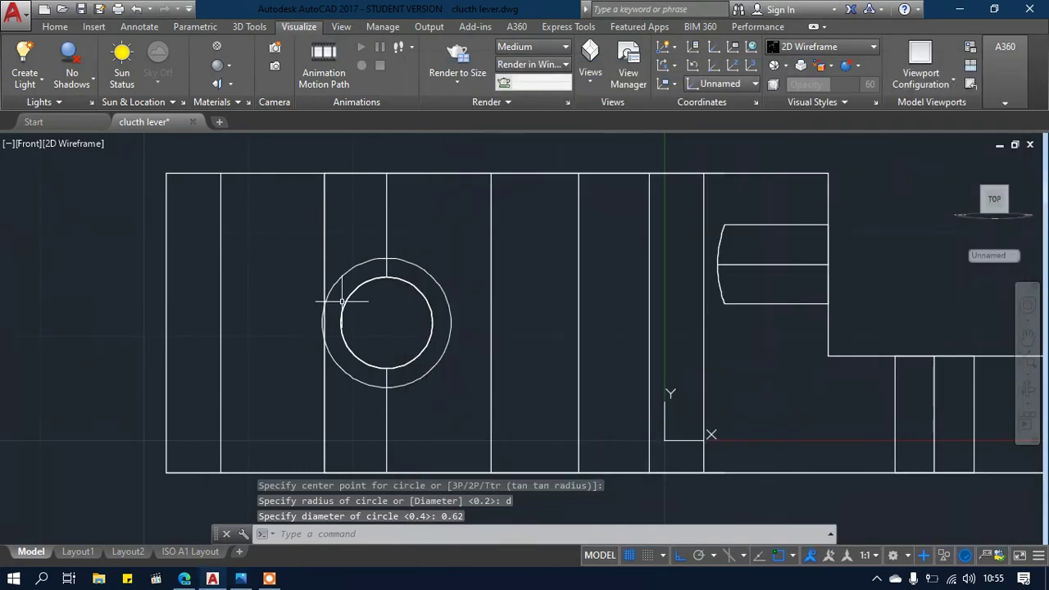